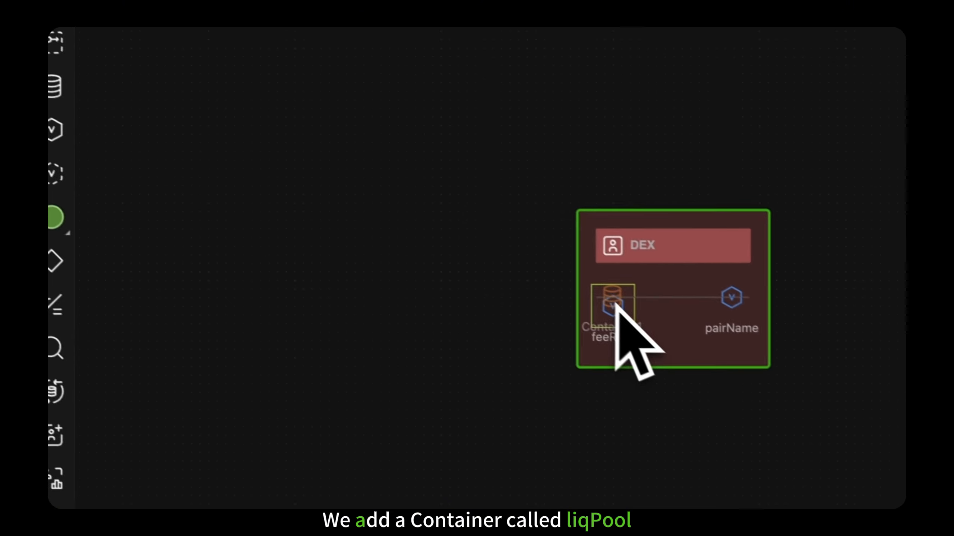
Add a liqPool Container to the DEX agent and name its two processes getAmountOut and swapIn.
{"action": "left_click_drag", "start_coordinate": [505, 307], "coordinate": [497, 302]}
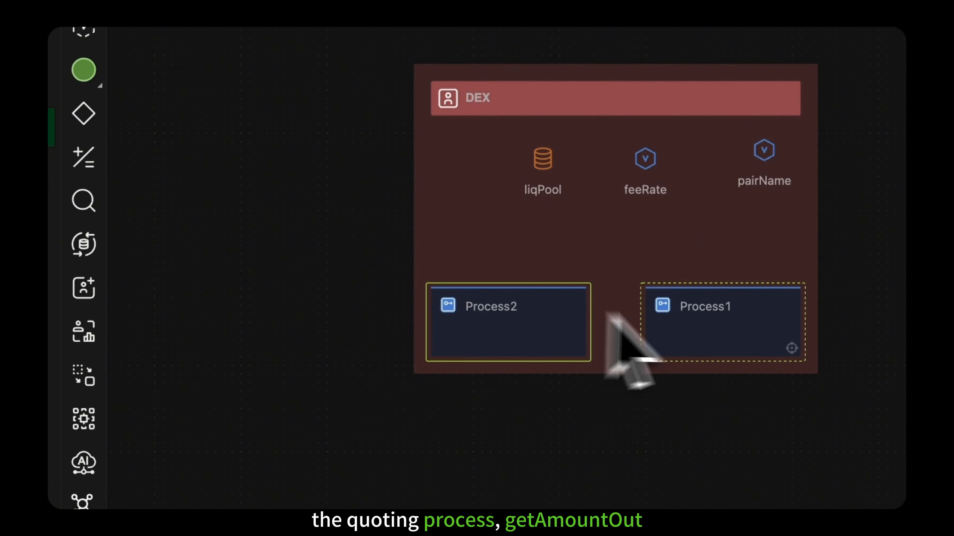
{"action": "double_click", "coordinate": [701, 311]}
{"action": "type", "text": "getAmountOut"}
{"action": "key", "text": "Return"}
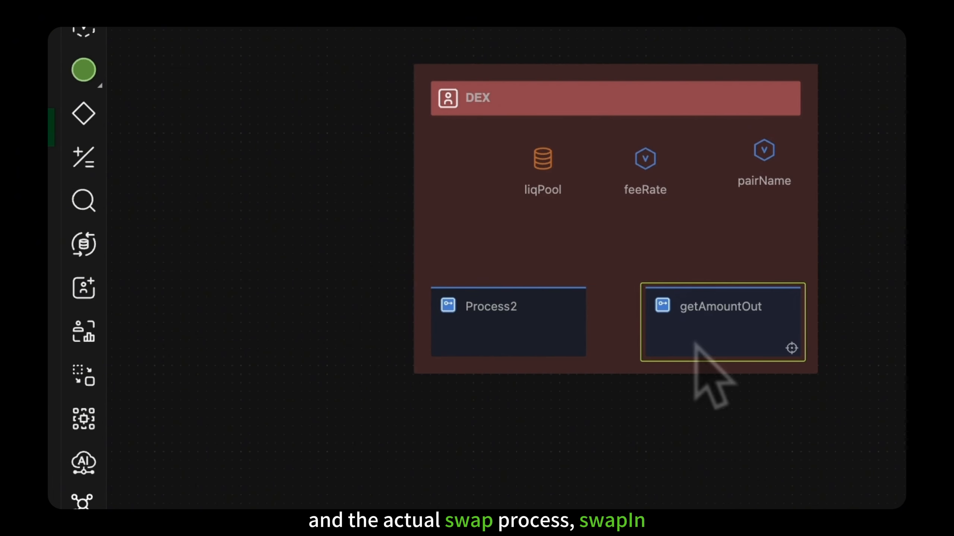
{"action": "left_click", "coordinate": [515, 312]}
{"action": "double_click", "coordinate": [516, 311]}
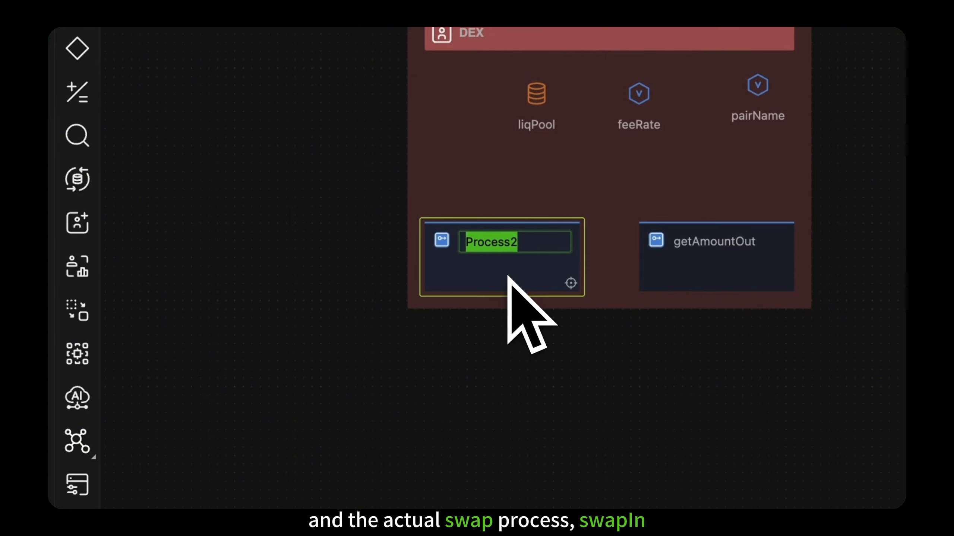
{"action": "type", "text": "swapIn"}
{"action": "key", "text": "Return"}
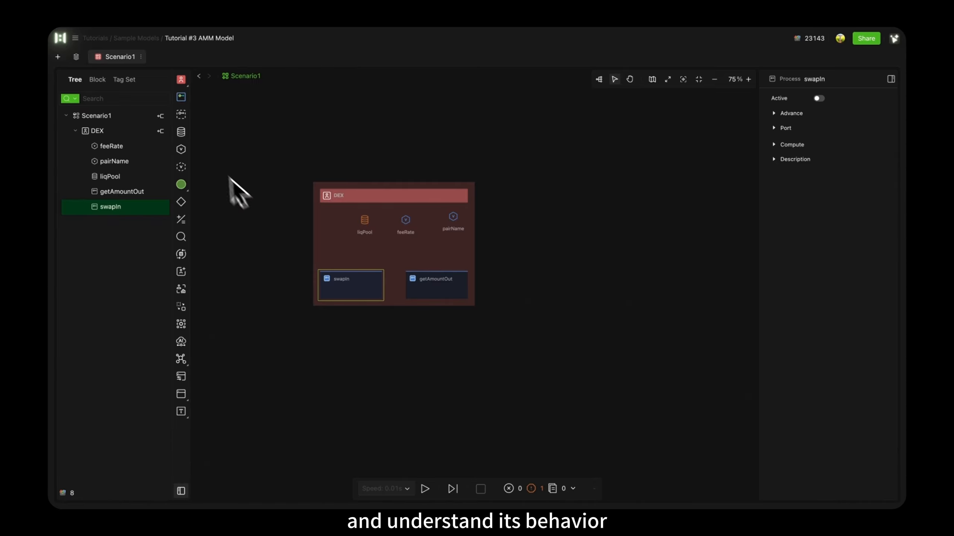
Add two Variables to the DEX agent below pairName and feeRate, and name them K and Price.
{"action": "left_click_drag", "start_coordinate": [181, 149], "coordinate": [452, 248]}
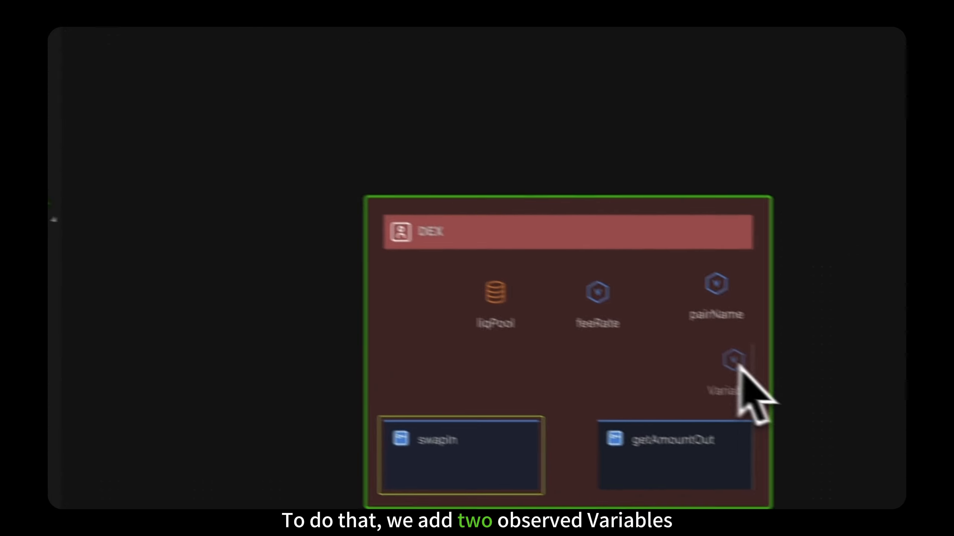
{"action": "left_click_drag", "start_coordinate": [661, 350], "coordinate": [659, 353]}
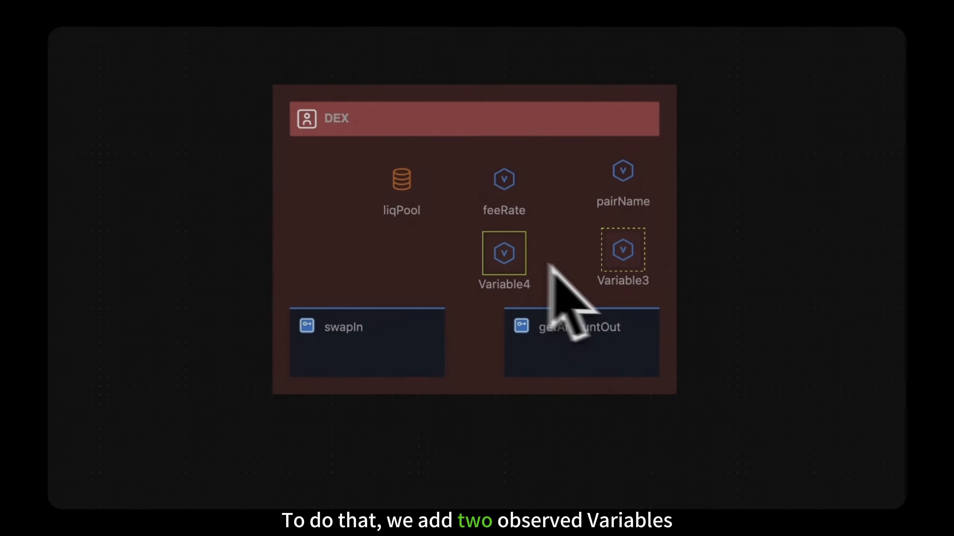
{"action": "double_click", "coordinate": [626, 282]}
{"action": "type", "text": "K"}
{"action": "key", "text": "Return"}
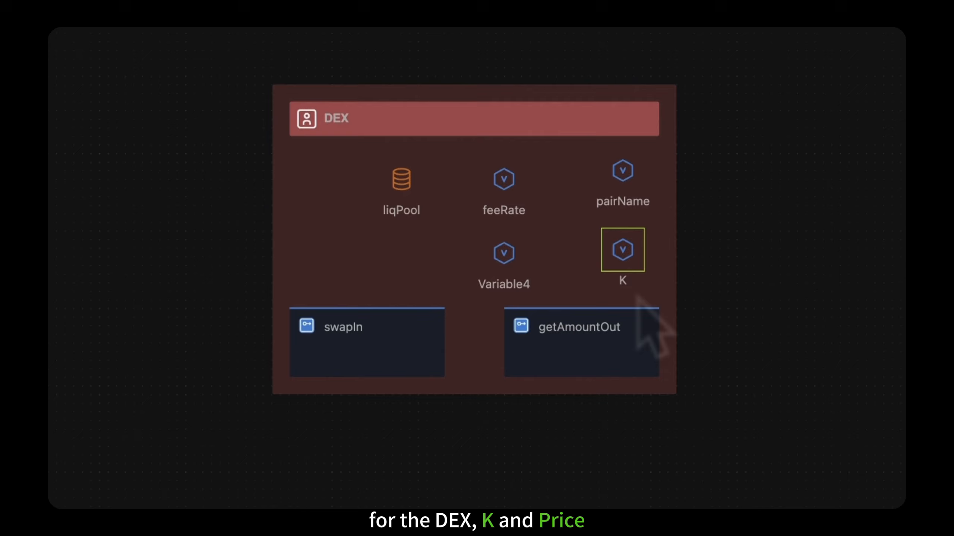
{"action": "double_click", "coordinate": [503, 285]}
{"action": "type", "text": "Price"}
{"action": "key", "text": "Return"}
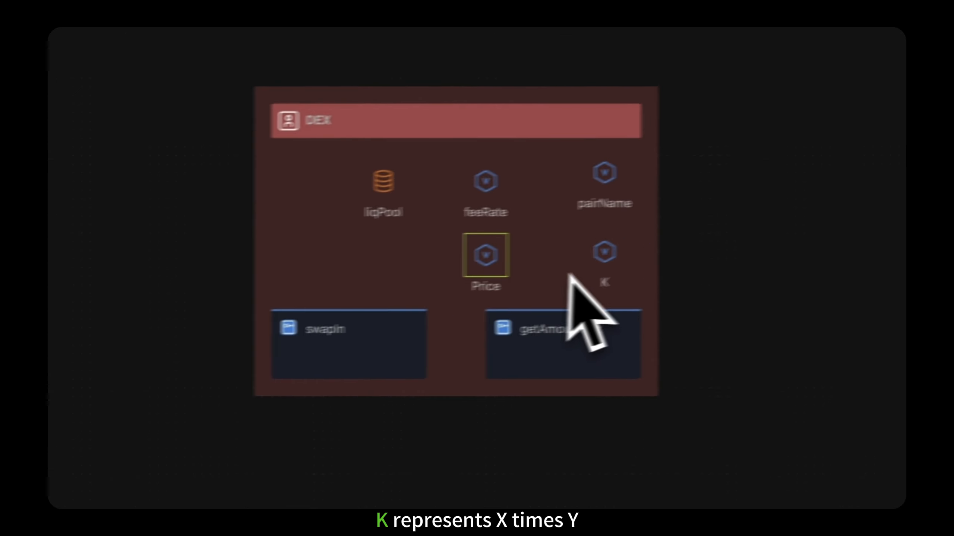
Create one chart for the DEX's K variable and another for its Price variable.
{"action": "left_click", "coordinate": [624, 255]}
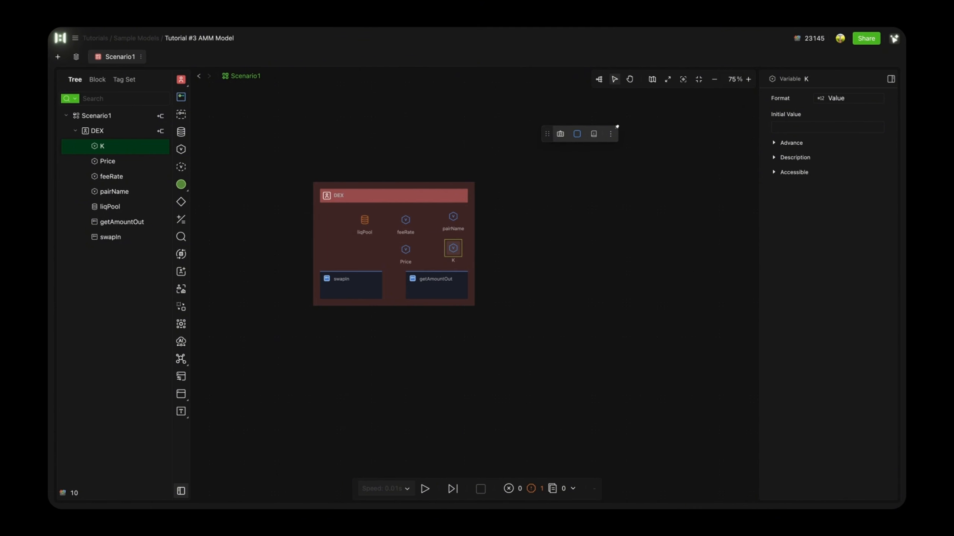
{"action": "left_click", "coordinate": [406, 250]}
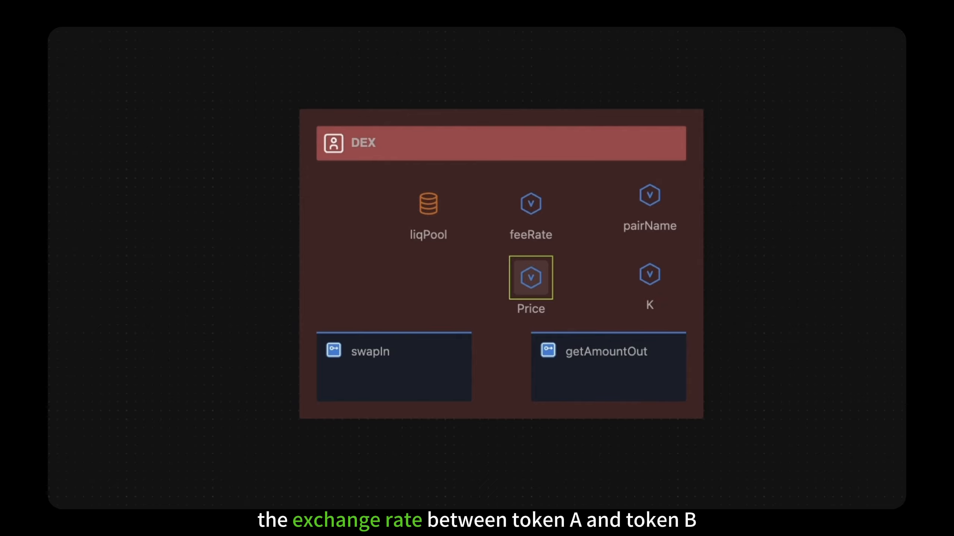
{"action": "left_click", "coordinate": [641, 282]}
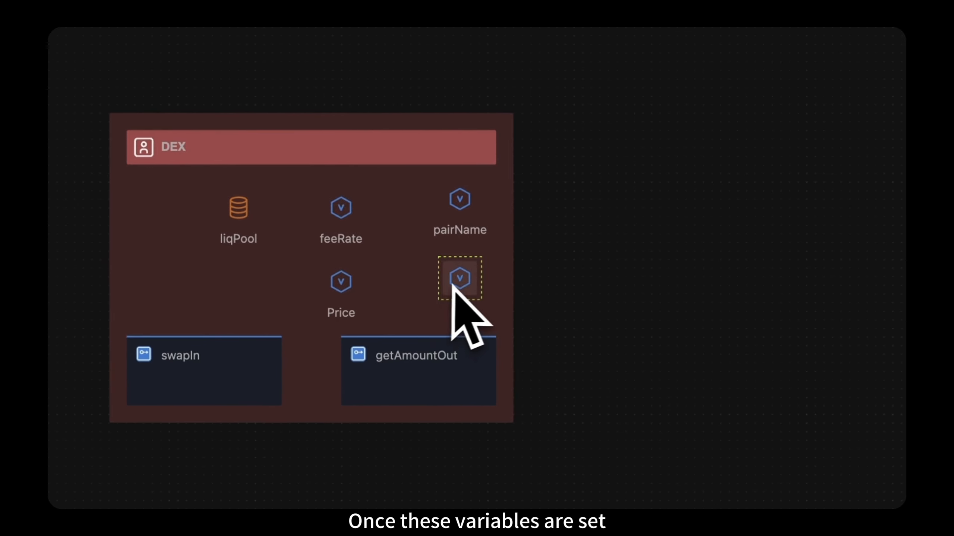
{"action": "right_click", "coordinate": [455, 288]}
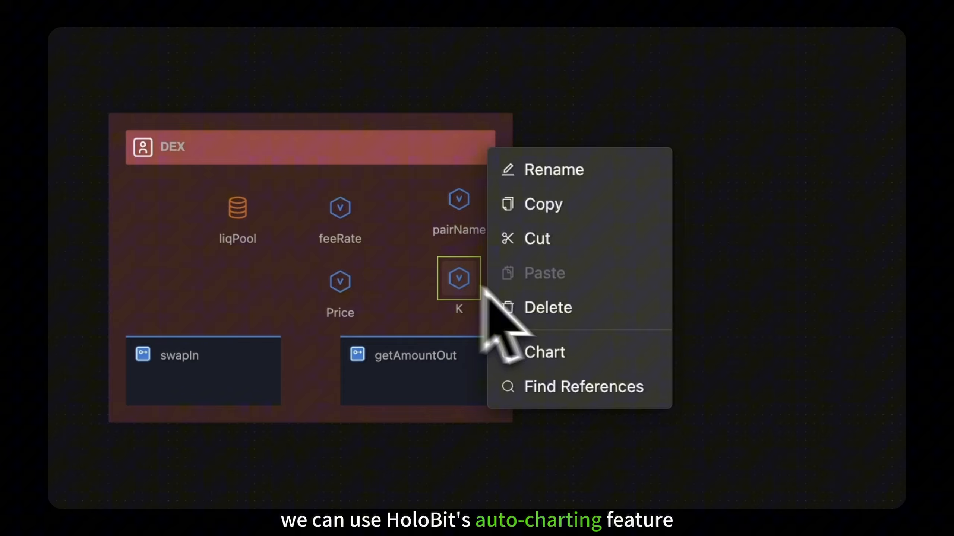
{"action": "left_click", "coordinate": [587, 357]}
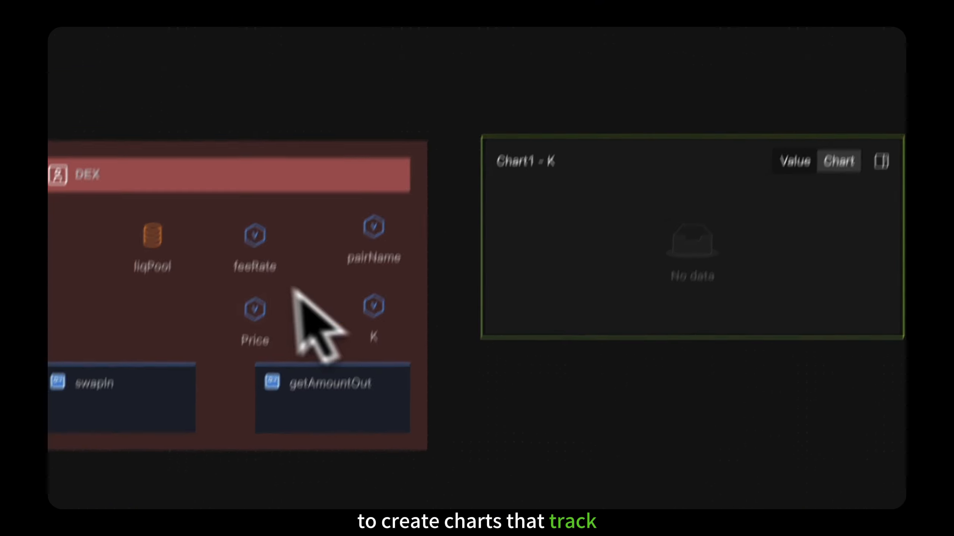
{"action": "left_click", "coordinate": [247, 347]}
{"action": "right_click", "coordinate": [248, 347]}
{"action": "left_click", "coordinate": [344, 420]}
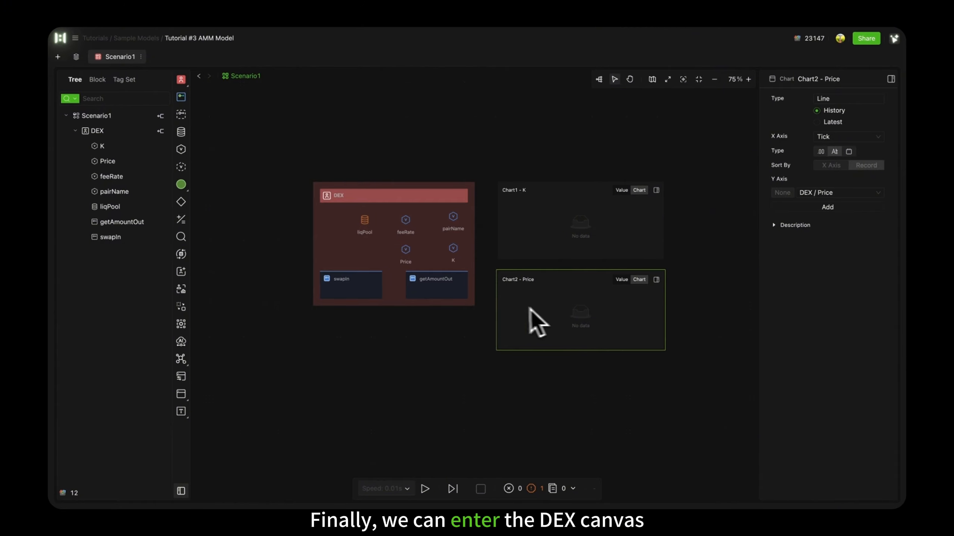
Auto-arrange the components inside the DEX canvas, and line up liqPool, feeRate and pairName in a row on the Scenario1 canvas.
{"action": "double_click", "coordinate": [471, 305]}
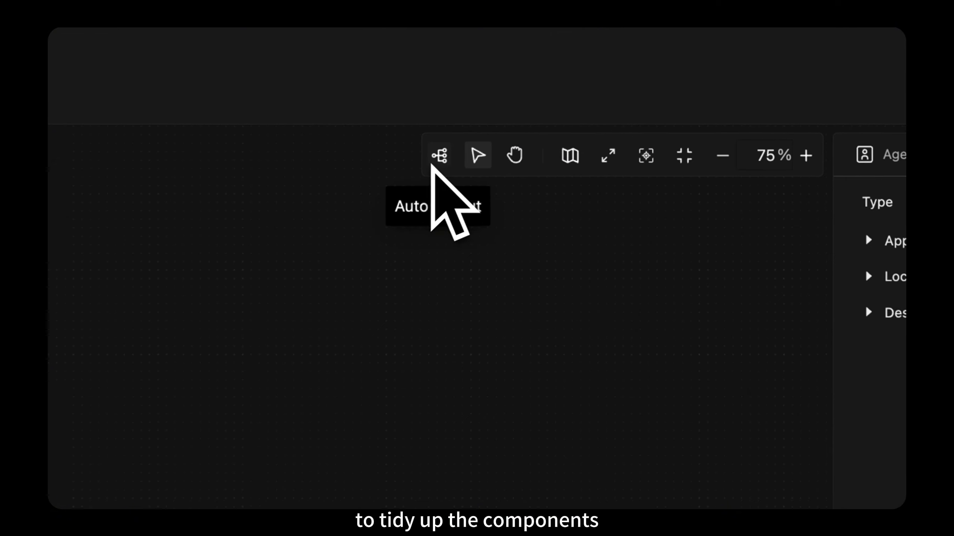
{"action": "left_click", "coordinate": [430, 168]}
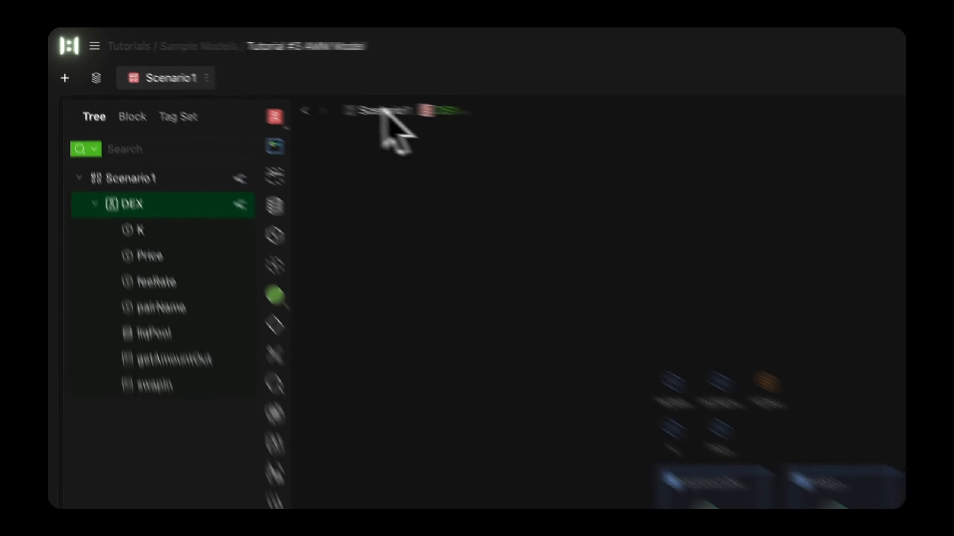
{"action": "left_click", "coordinate": [245, 76]}
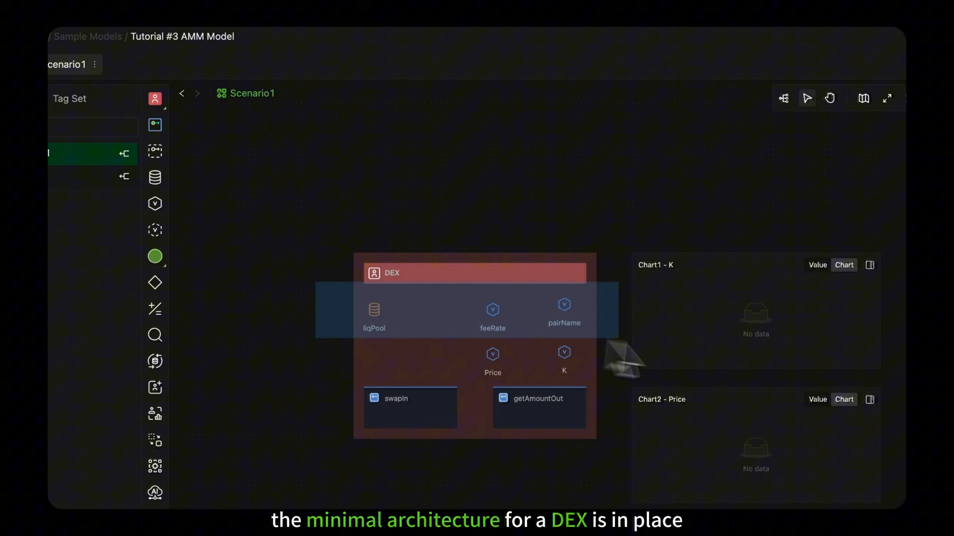
{"action": "left_click_drag", "start_coordinate": [618, 340], "coordinate": [621, 342]}
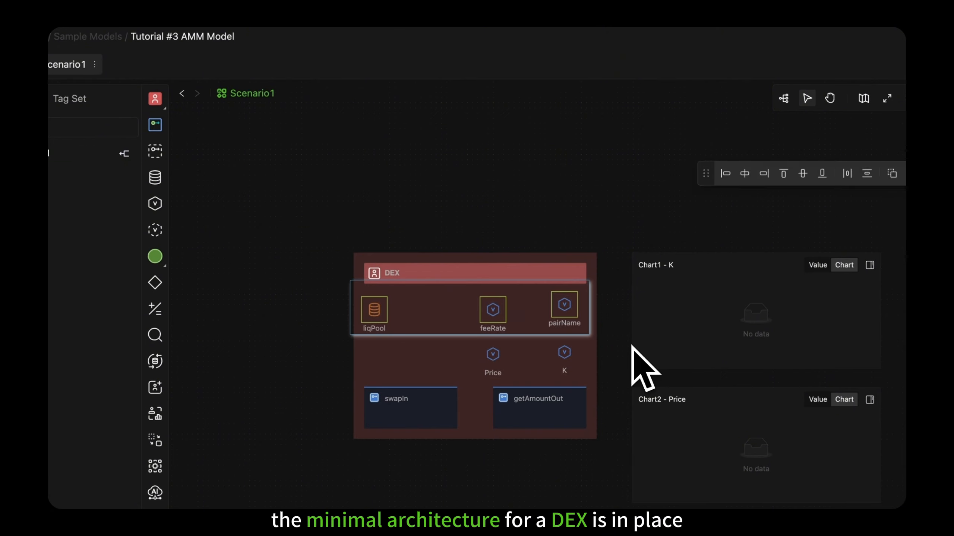
{"action": "left_click", "coordinate": [695, 139]}
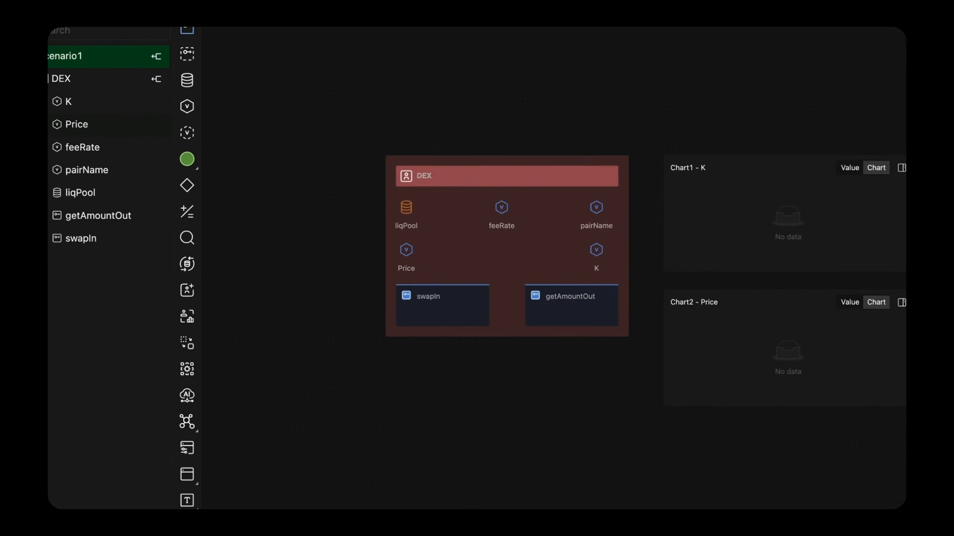
Give the DEX agent the Unicorn emoji as its icon and set its color to pink.
{"action": "left_click", "coordinate": [298, 235]}
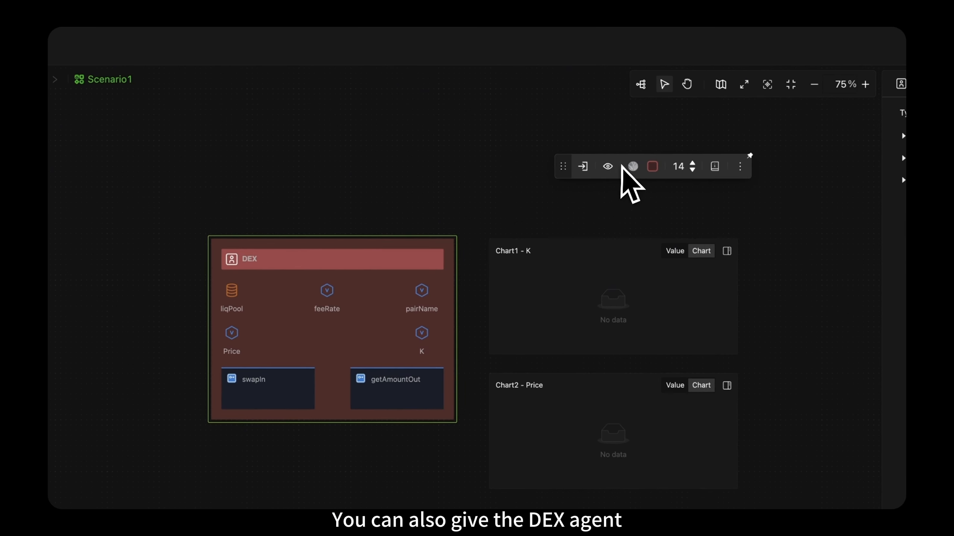
{"action": "left_click", "coordinate": [632, 165]}
{"action": "left_click", "coordinate": [669, 294]}
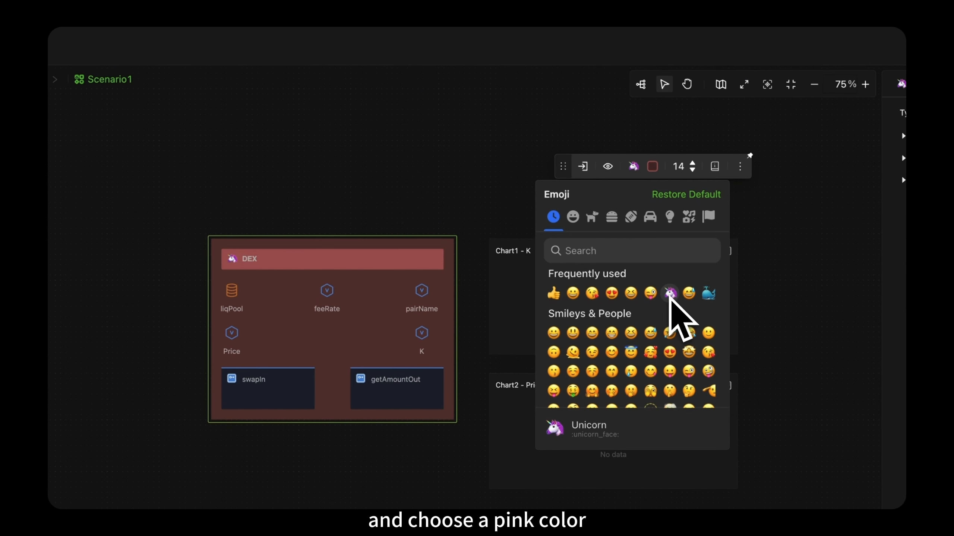
{"action": "left_click", "coordinate": [652, 166]}
{"action": "left_click", "coordinate": [616, 137]}
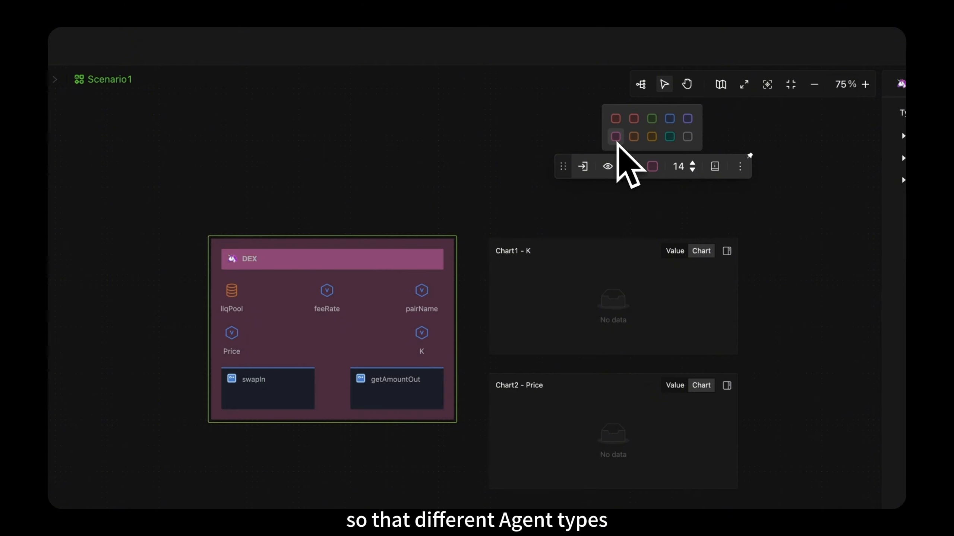
{"action": "left_click", "coordinate": [516, 210]}
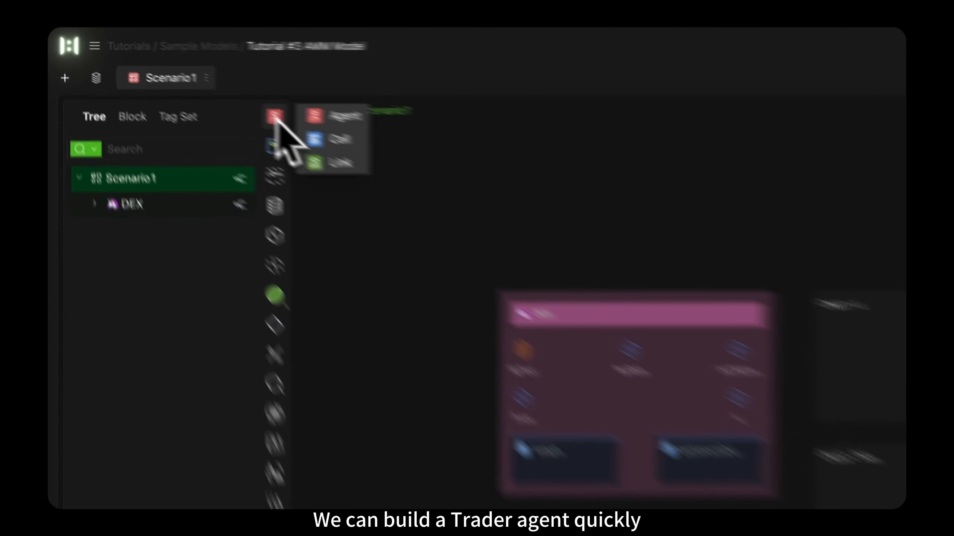
Add a new Agent beside DEX in Scenario1 and name it Trader.
{"action": "left_click_drag", "start_coordinate": [182, 79], "coordinate": [238, 213]}
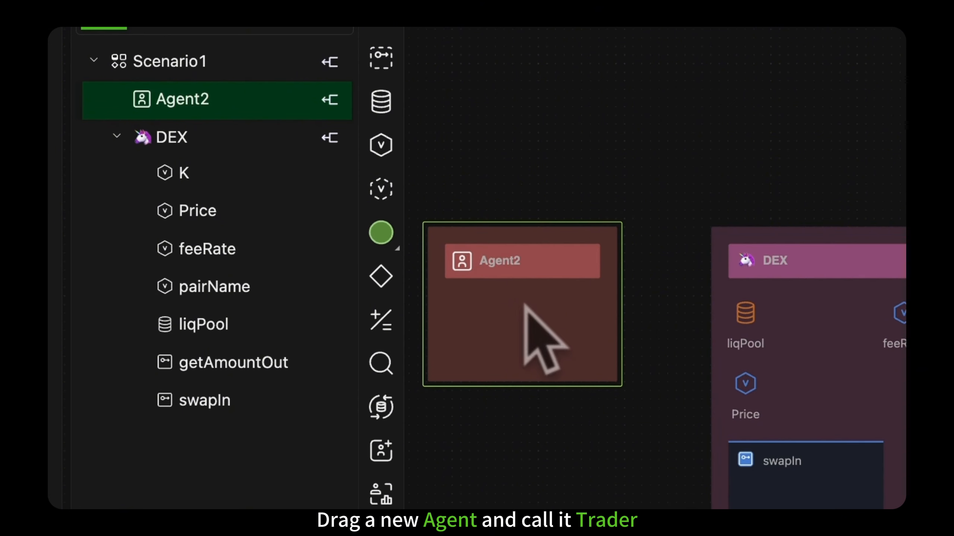
{"action": "double_click", "coordinate": [511, 265]}
{"action": "type", "text": "Trader"}
{"action": "key", "text": "Return"}
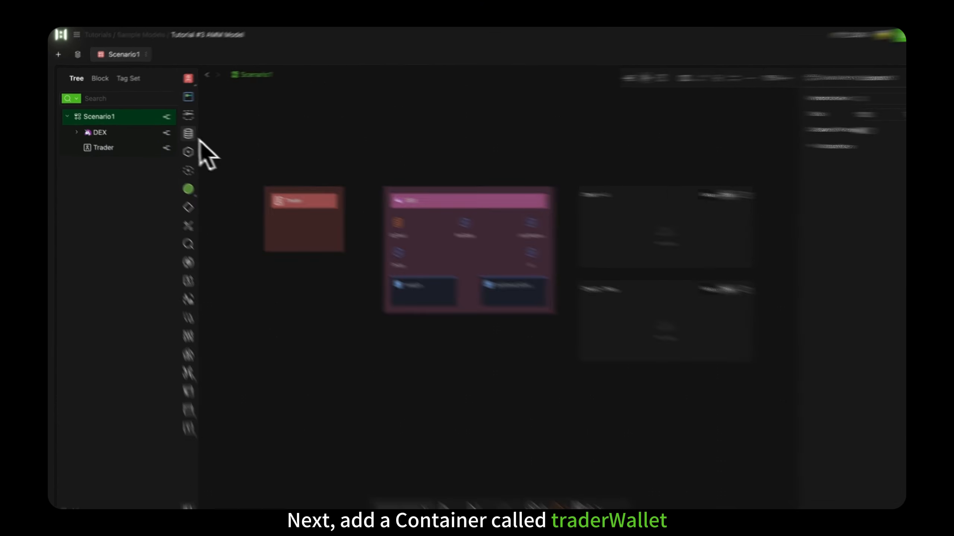
Add a Container named traderWallet inside the Trader agent.
{"action": "left_click_drag", "start_coordinate": [181, 132], "coordinate": [269, 220]}
{"action": "double_click", "coordinate": [601, 417]}
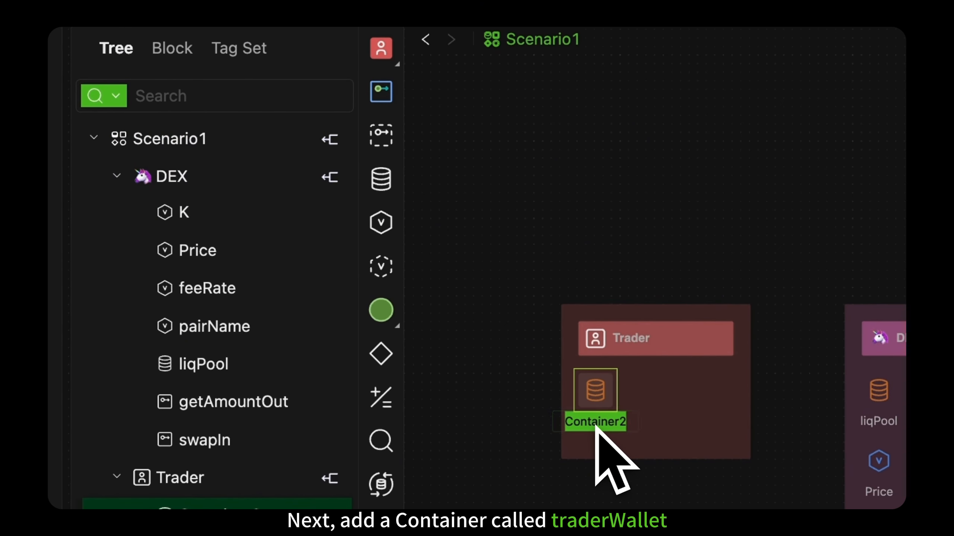
{"action": "type", "text": "traderWallet"}
{"action": "key", "text": "Return"}
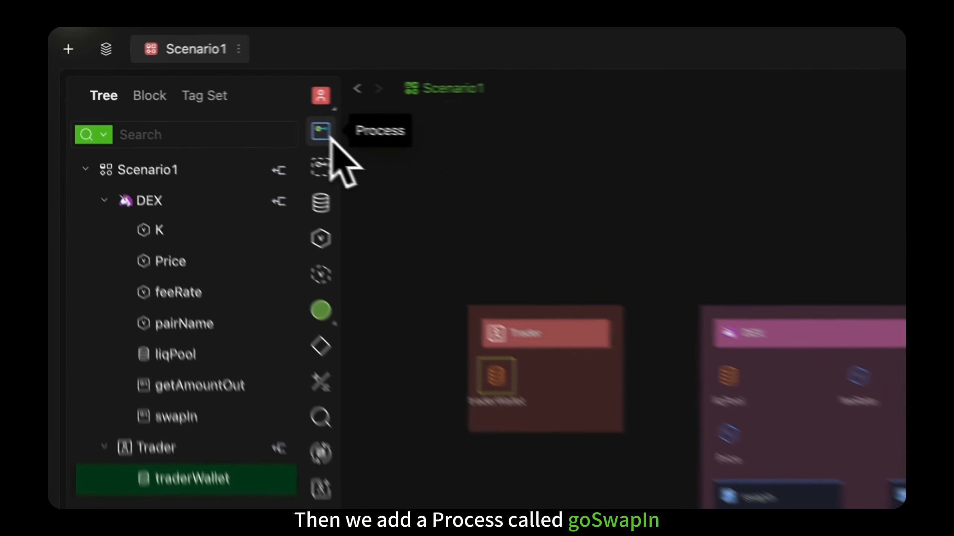
Add a Process named goSwapIn below traderWallet inside the Trader agent.
{"action": "left_click_drag", "start_coordinate": [321, 131], "coordinate": [542, 503]}
{"action": "double_click", "coordinate": [537, 500]}
{"action": "type", "text": "goSwapIn"}
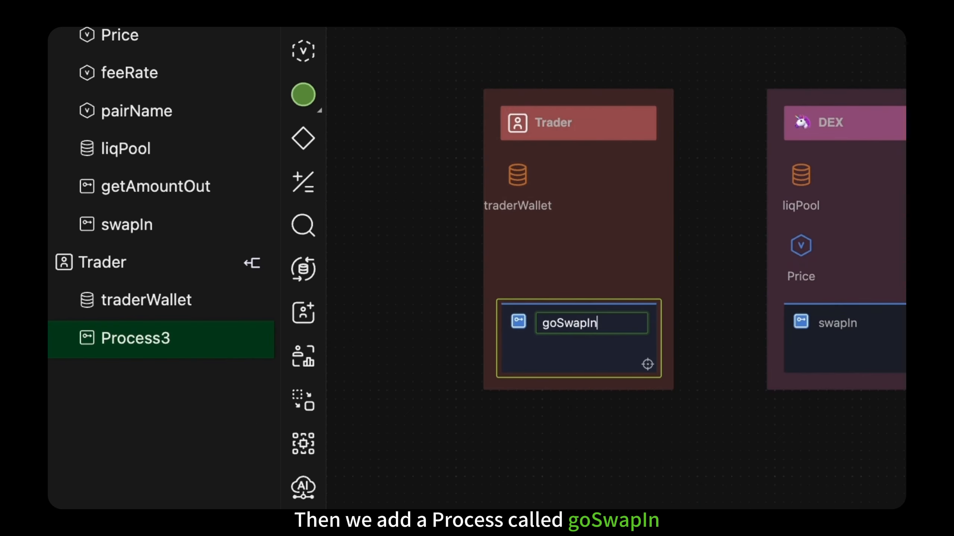
{"action": "key", "text": "Return"}
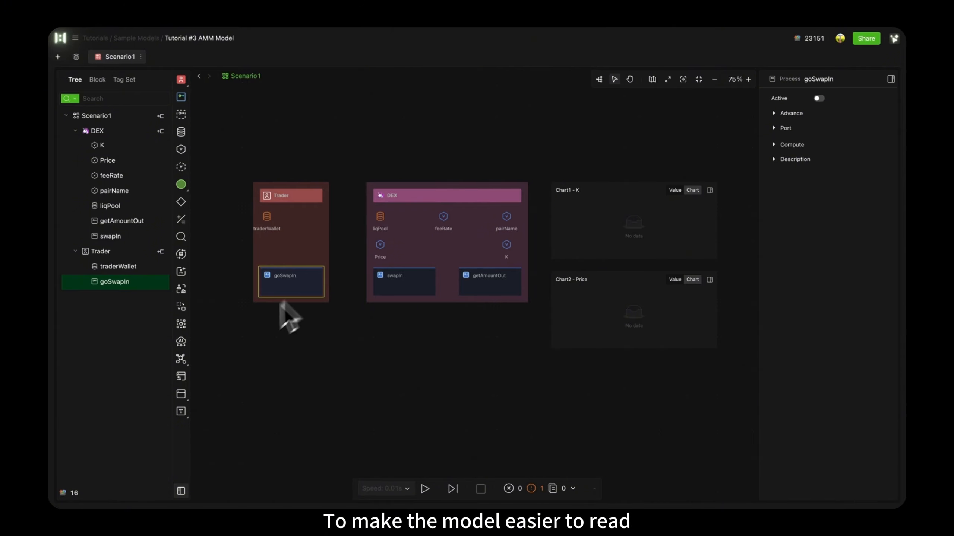
Draw an annotation line from the Trader's goSwapIn process to the DEX's swapIn process.
{"action": "left_click", "coordinate": [181, 411]}
{"action": "left_click", "coordinate": [225, 439]}
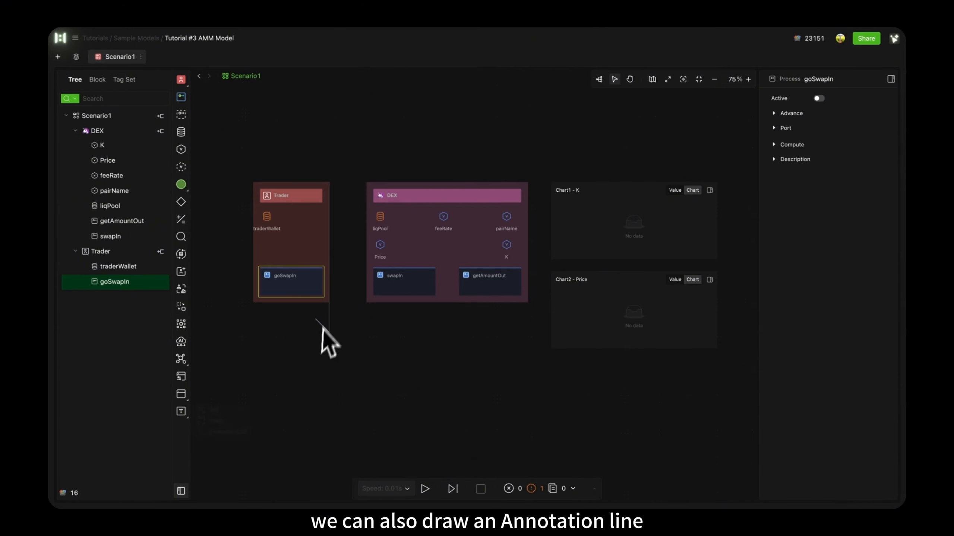
{"action": "left_click", "coordinate": [337, 295]}
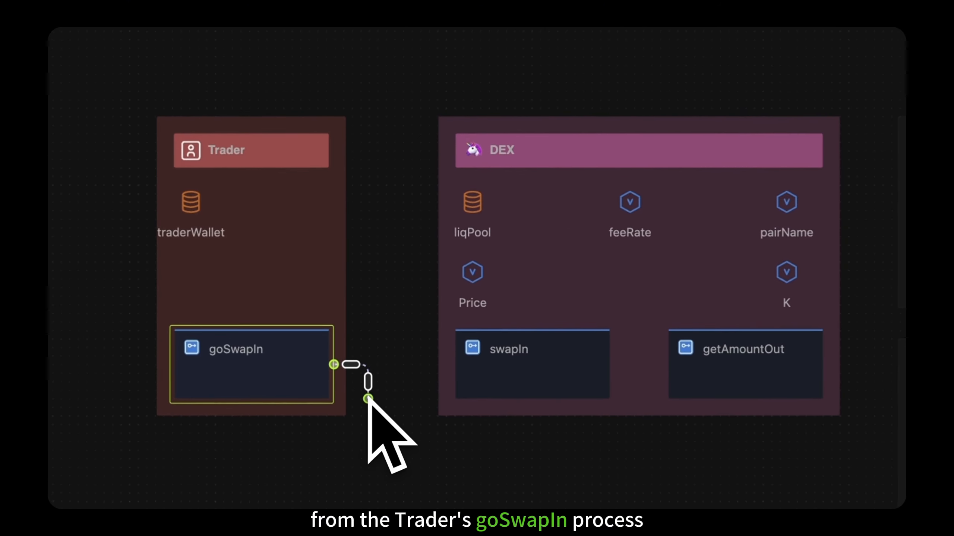
{"action": "left_click_drag", "start_coordinate": [368, 399], "coordinate": [456, 366]}
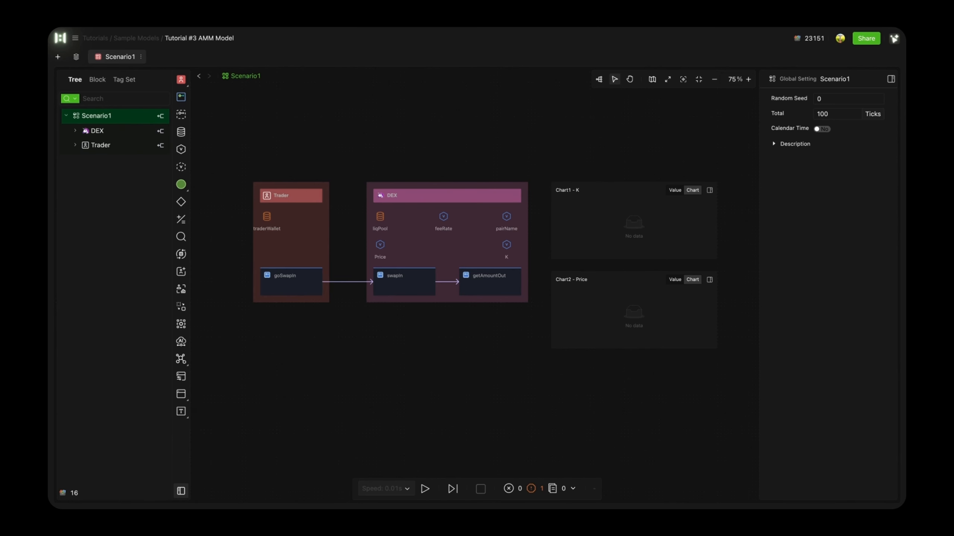
Inspect the properties of the traderWallet and liqPool containers.
{"action": "left_click", "coordinate": [267, 217]}
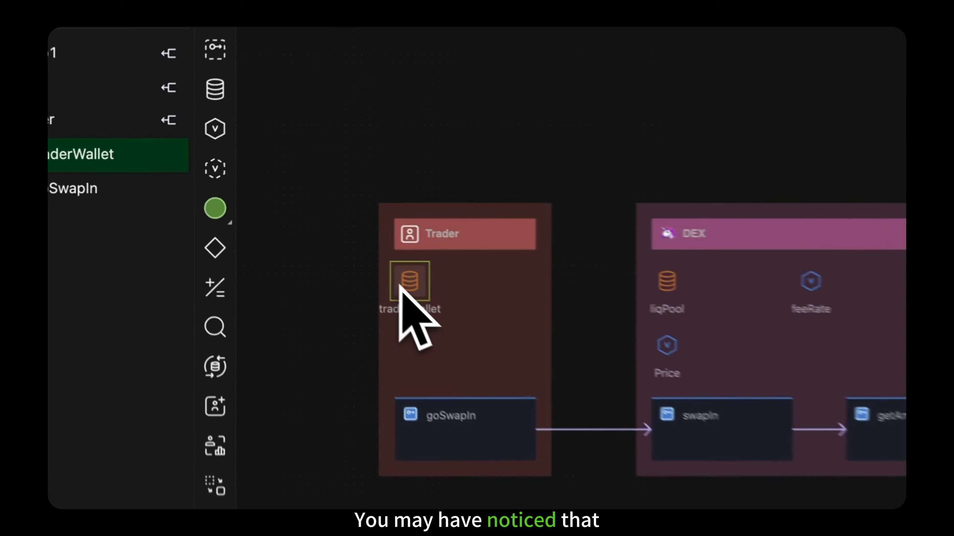
{"action": "left_click", "coordinate": [702, 295]}
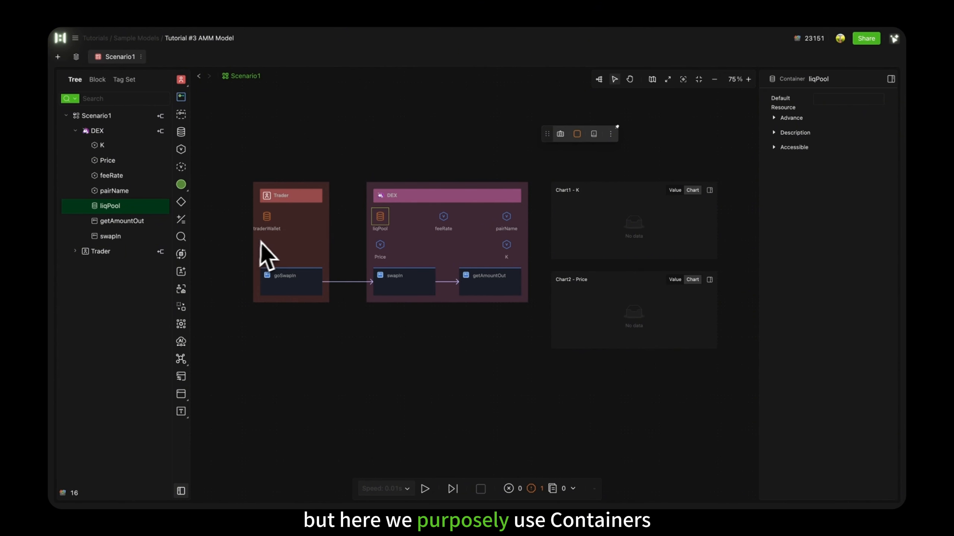
{"action": "left_click", "coordinate": [269, 226]}
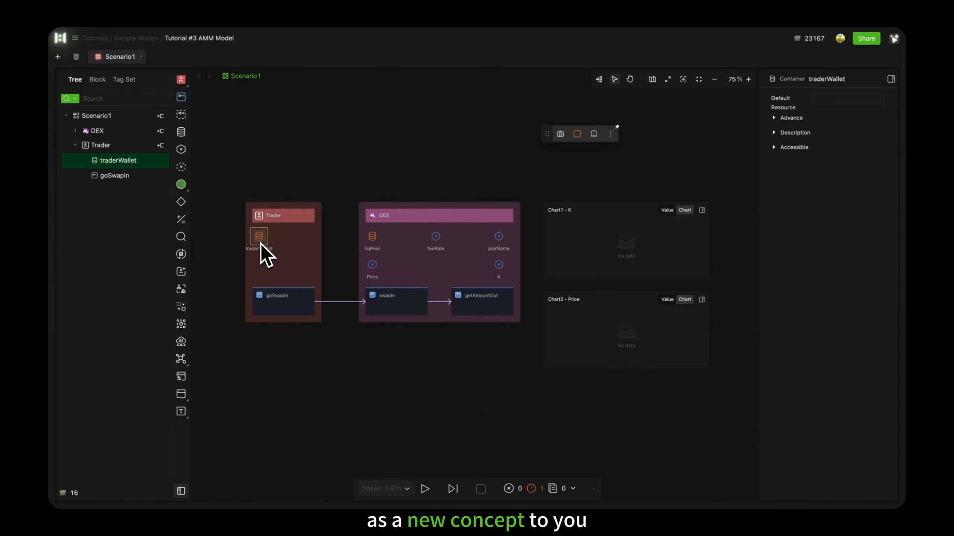
Duplicate Scenario1 and rename the original scenario as "001-minimodel structure".
{"action": "left_click", "coordinate": [141, 57]}
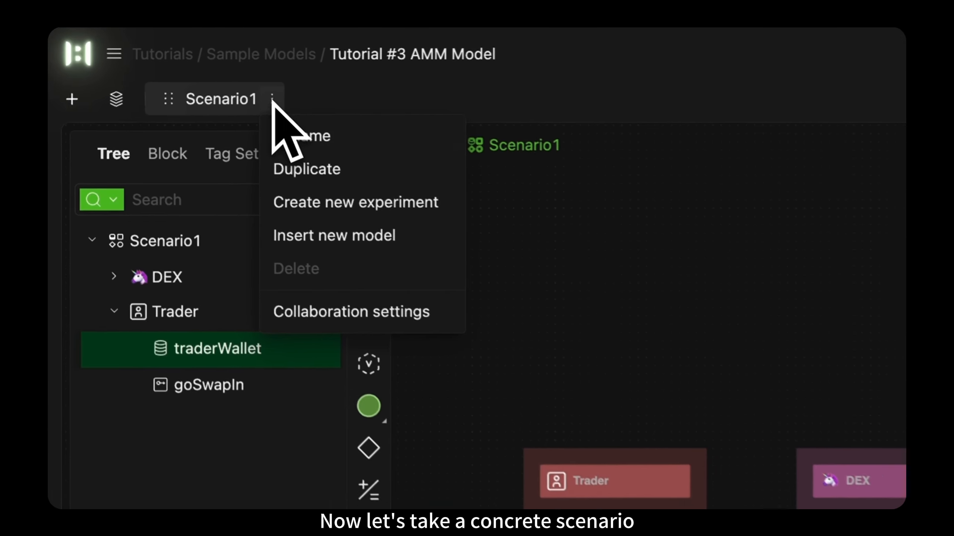
{"action": "left_click", "coordinate": [304, 171]}
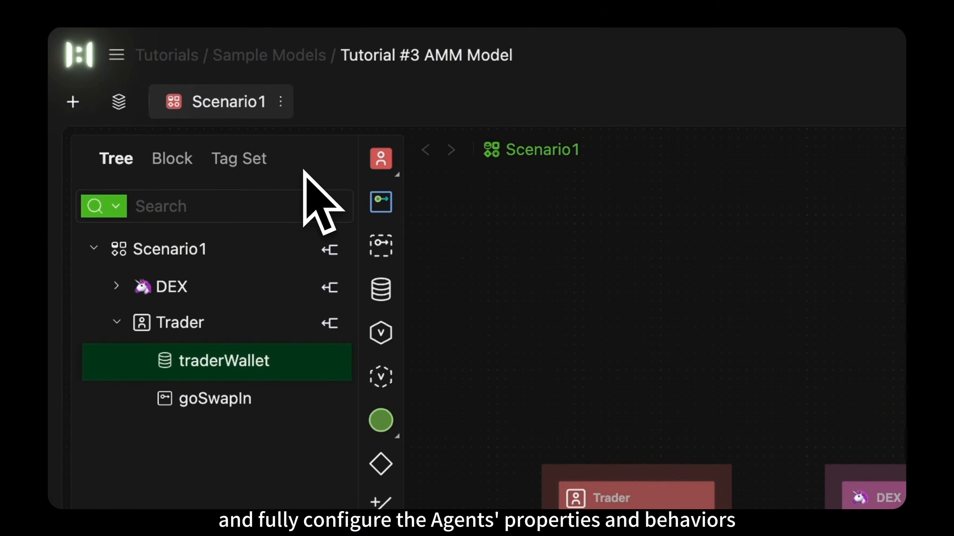
{"action": "left_click", "coordinate": [279, 101]}
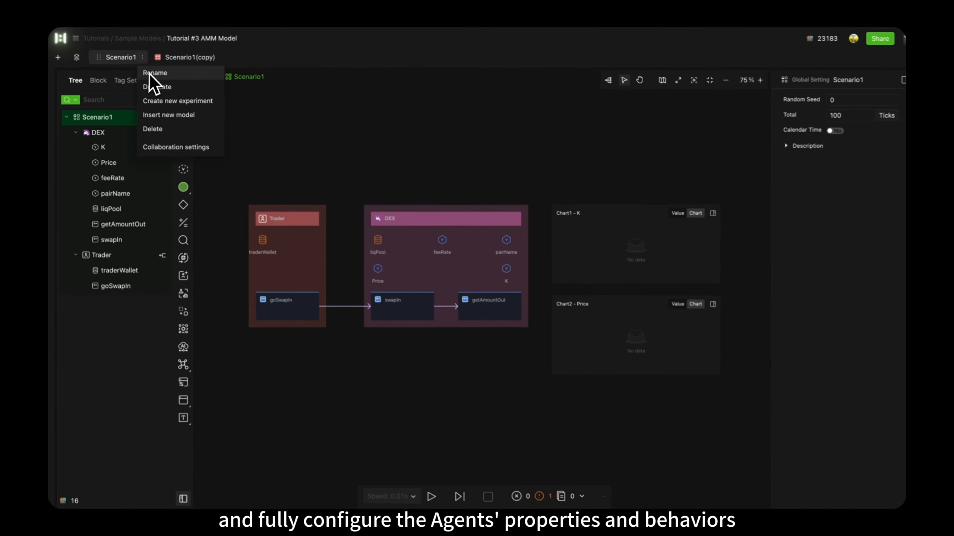
{"action": "left_click", "coordinate": [151, 73]}
{"action": "type", "text": "001-minimodel structure"}
{"action": "key", "text": "Return"}
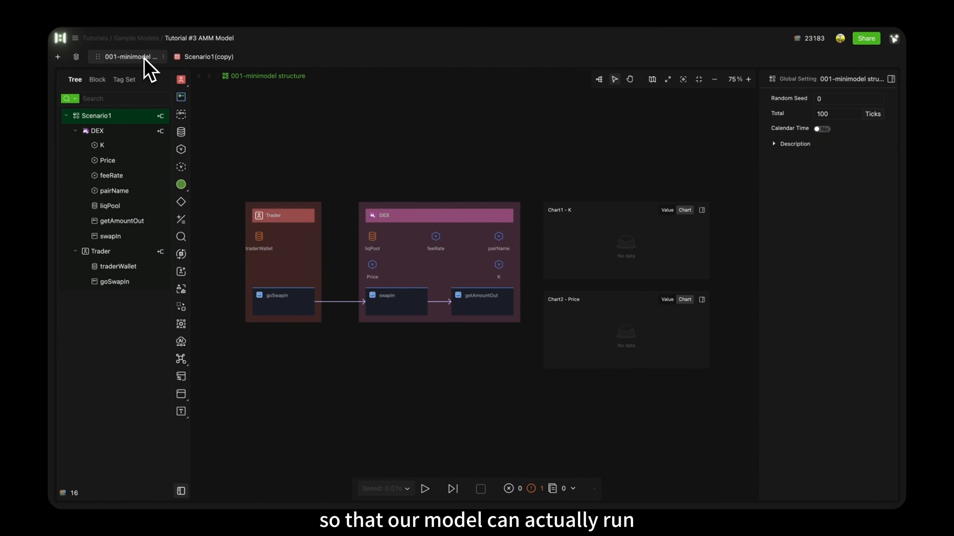
Rename the Scenario1(copy) scenario as "002-minimodel".
{"action": "left_click", "coordinate": [210, 57]}
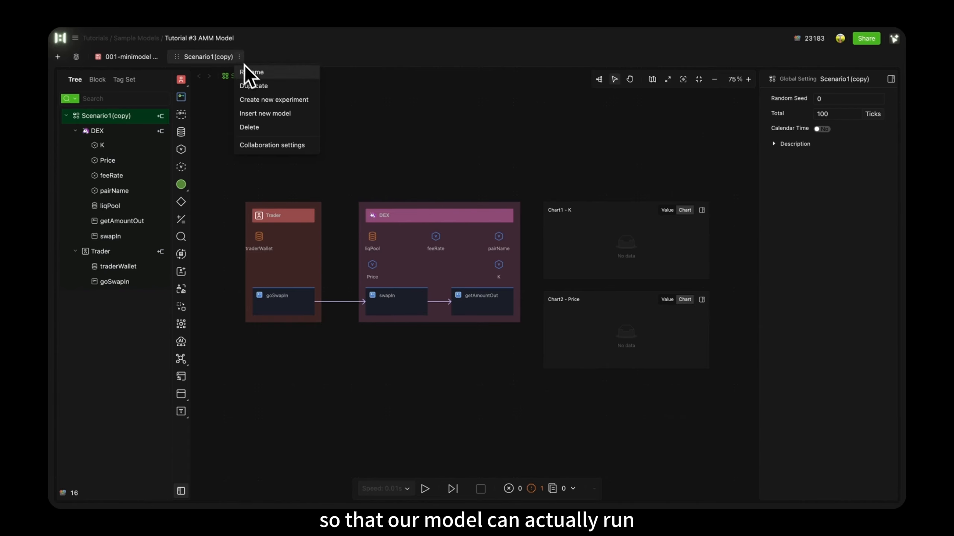
{"action": "left_click", "coordinate": [244, 69]}
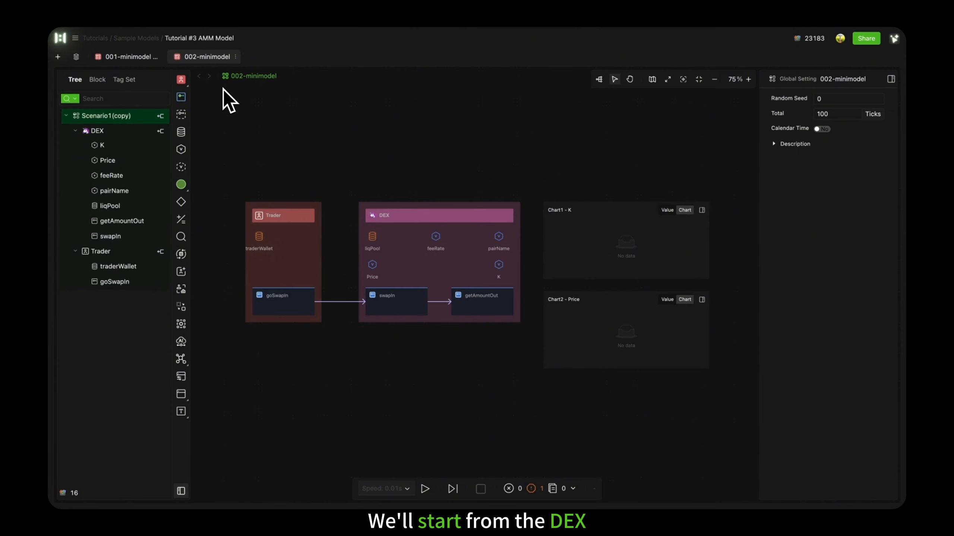
Set the DEX agent's type to Population with an initial number of 1.
{"action": "left_click", "coordinate": [429, 213]}
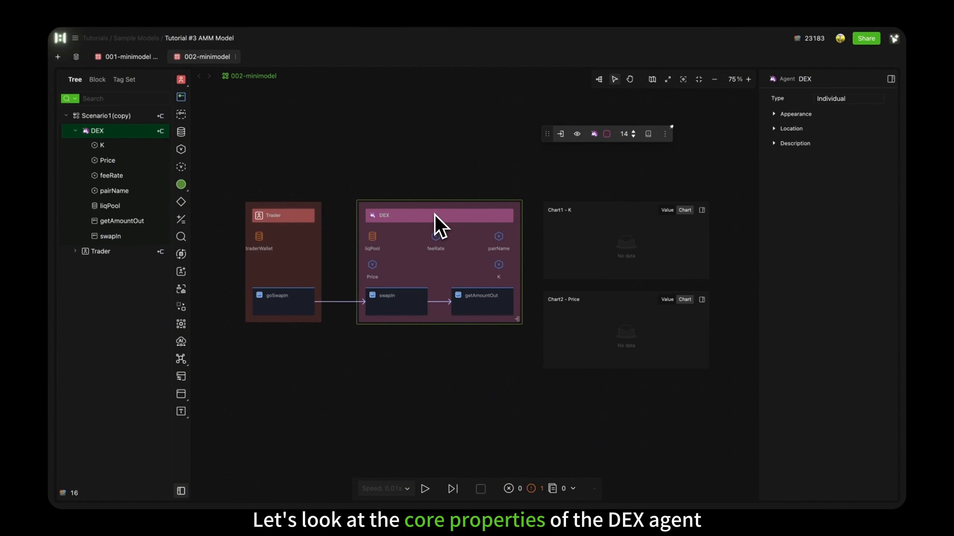
{"action": "left_click", "coordinate": [828, 98]}
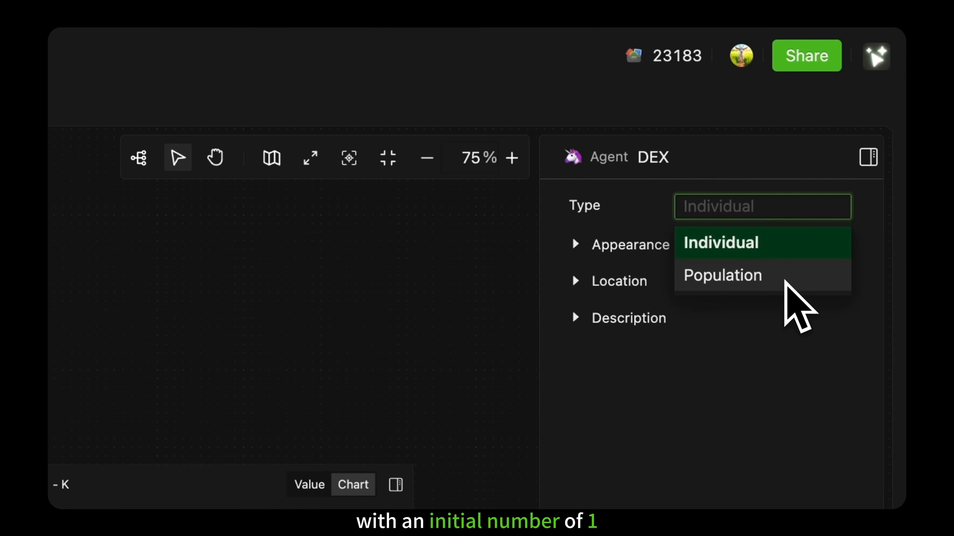
{"action": "left_click", "coordinate": [784, 281]}
{"action": "left_click", "coordinate": [777, 246]}
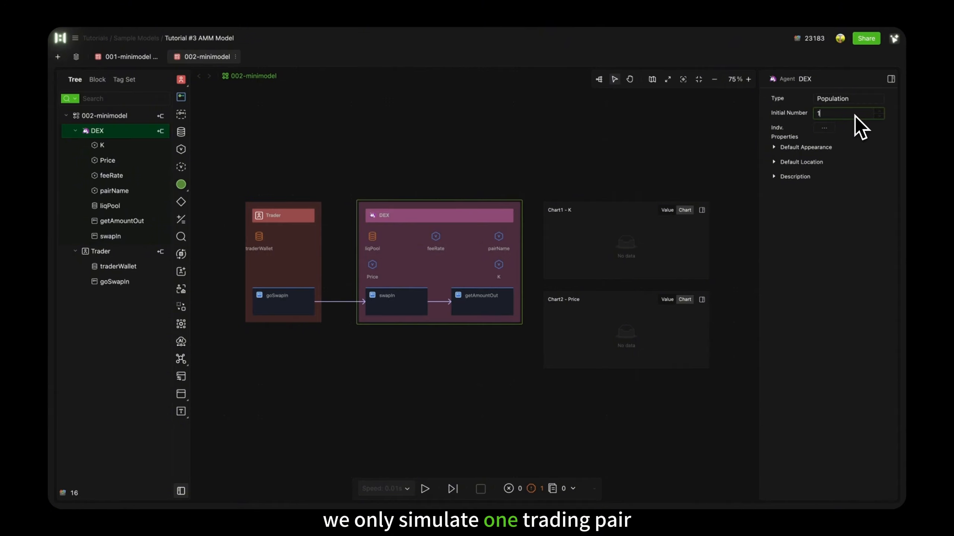
Change the pairName variable's format to List and enter ["ETH","USDC"] as its initial value in text form.
{"action": "left_click", "coordinate": [499, 236]}
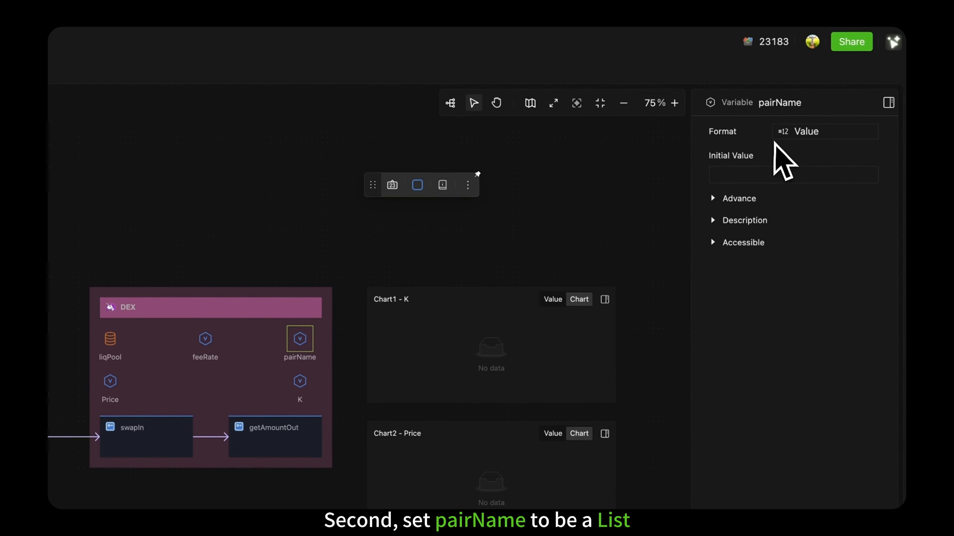
{"action": "left_click", "coordinate": [779, 134]}
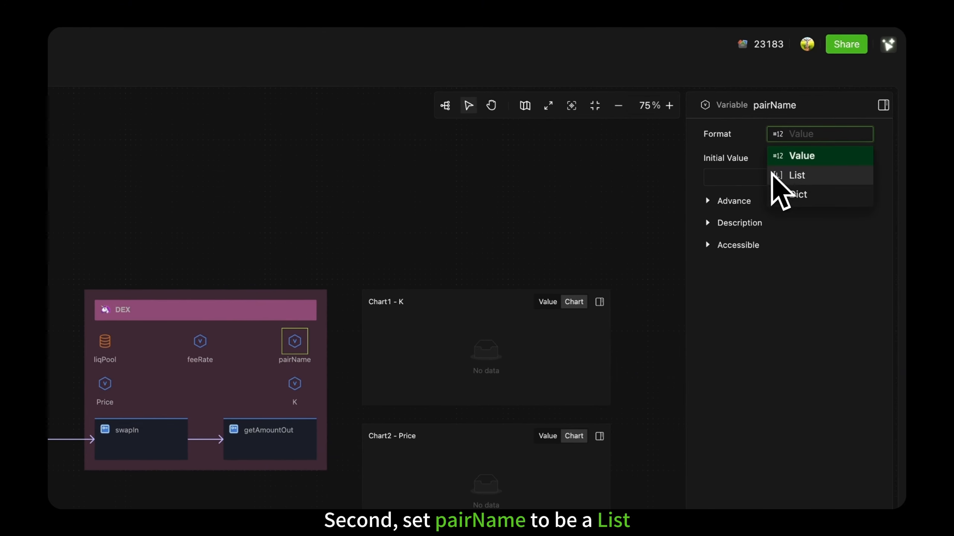
{"action": "left_click", "coordinate": [775, 175]}
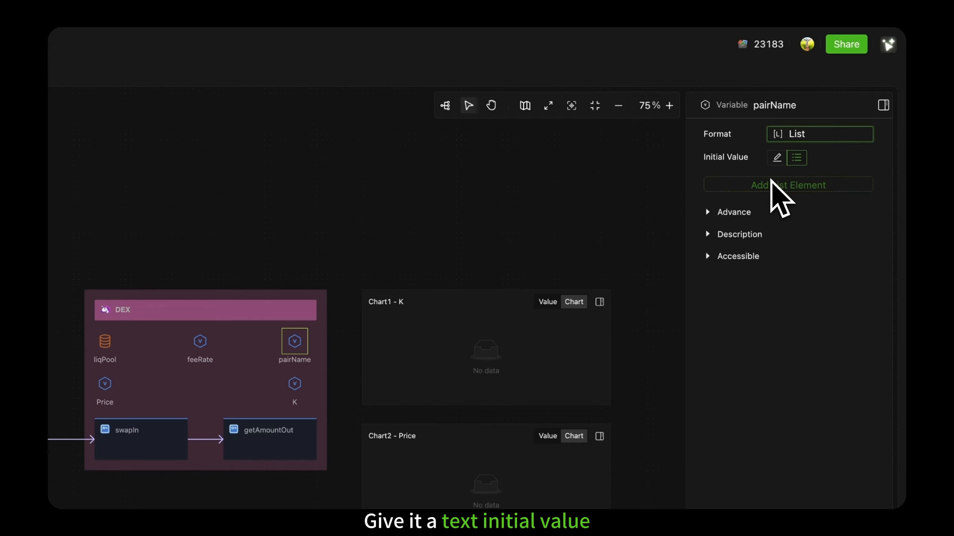
{"action": "left_click", "coordinate": [777, 164]}
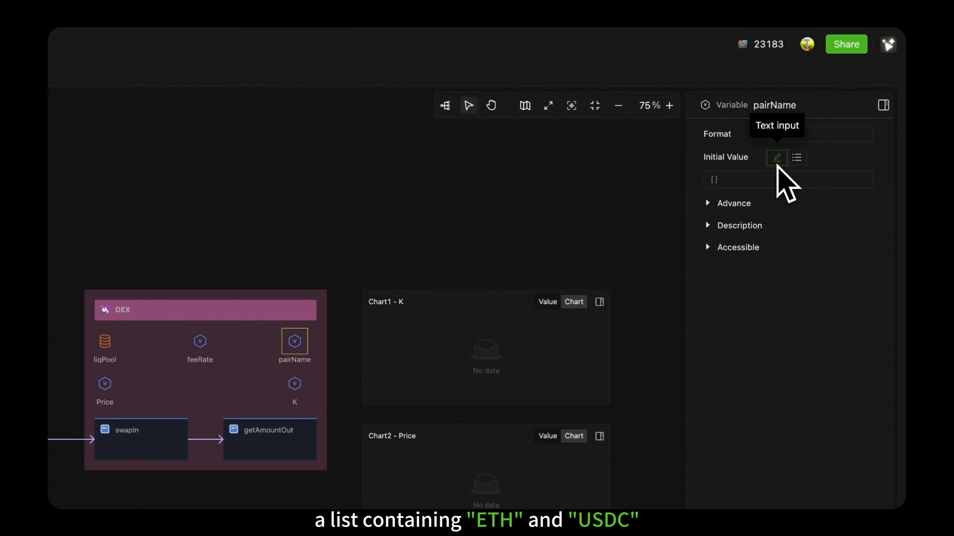
{"action": "left_click", "coordinate": [741, 180]}
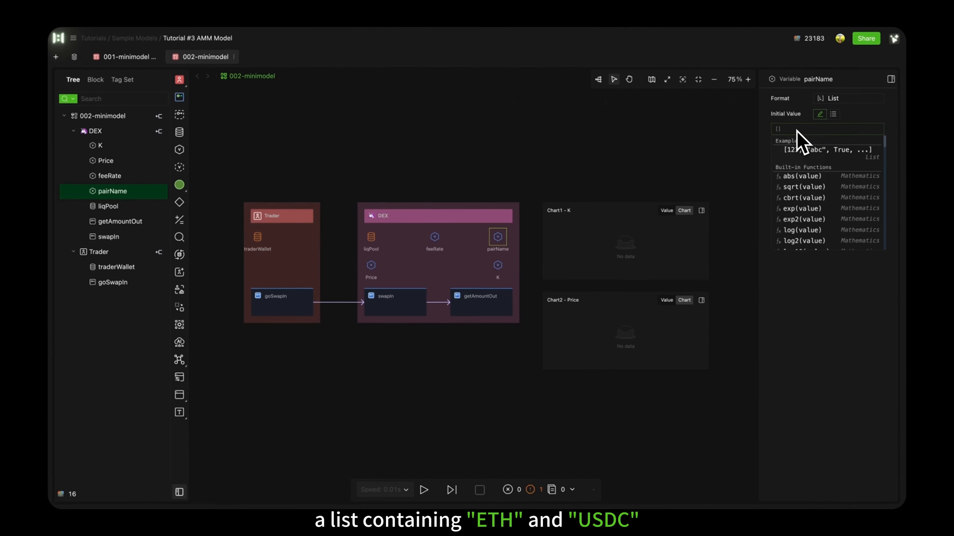
{"action": "type", "text": "\"ETH\",\"USDC\""}
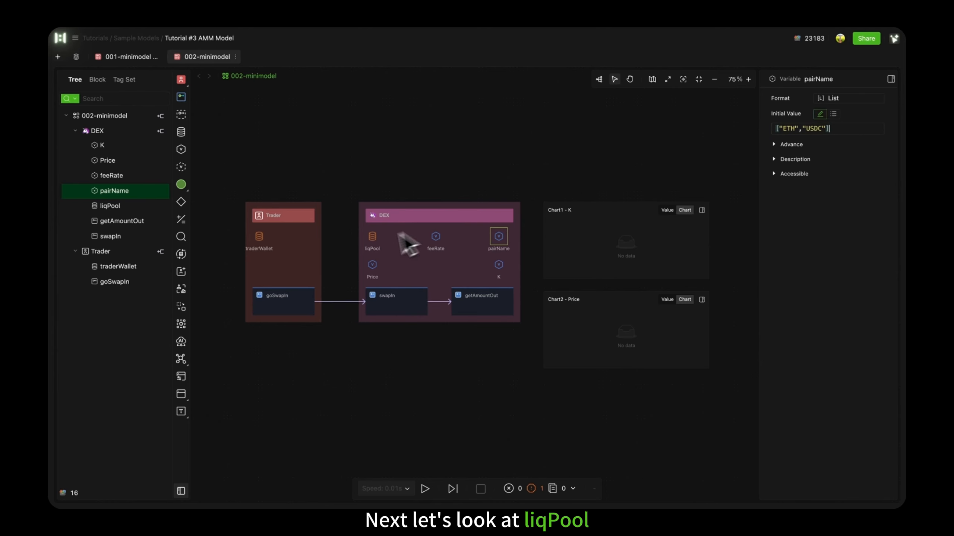
Add "ETH" and "USDC" as separate batch keys of the liqPool container in the DEX agent.
{"action": "left_click", "coordinate": [373, 236]}
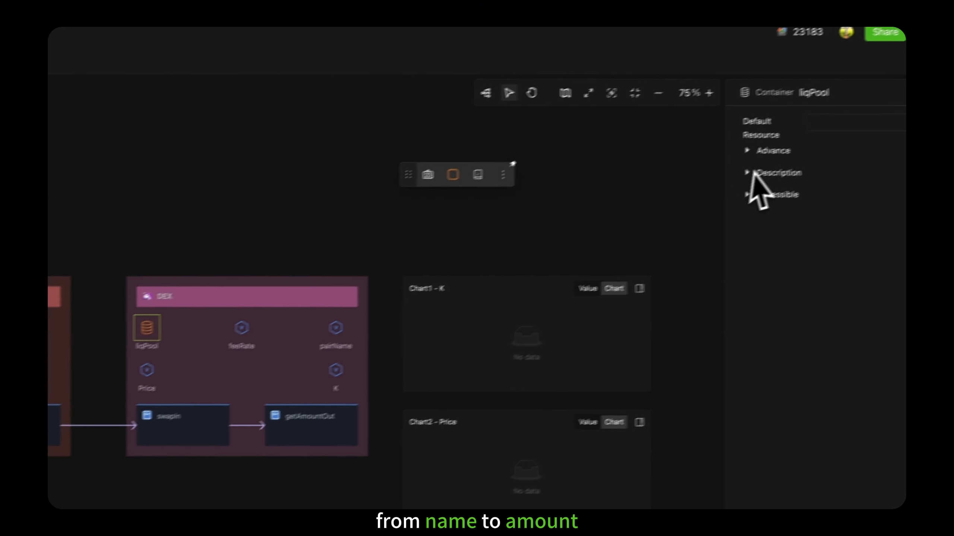
{"action": "left_click", "coordinate": [716, 164]}
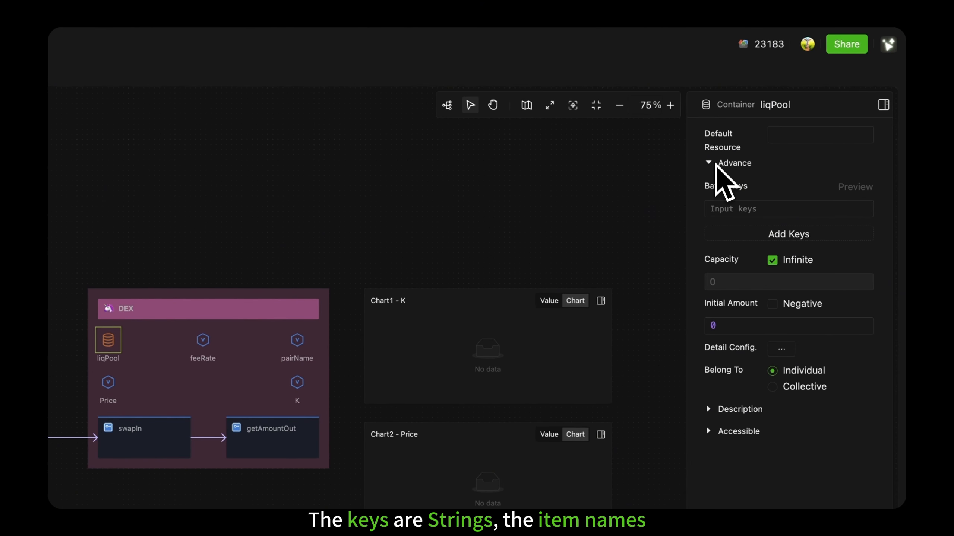
{"action": "left_click", "coordinate": [713, 211]}
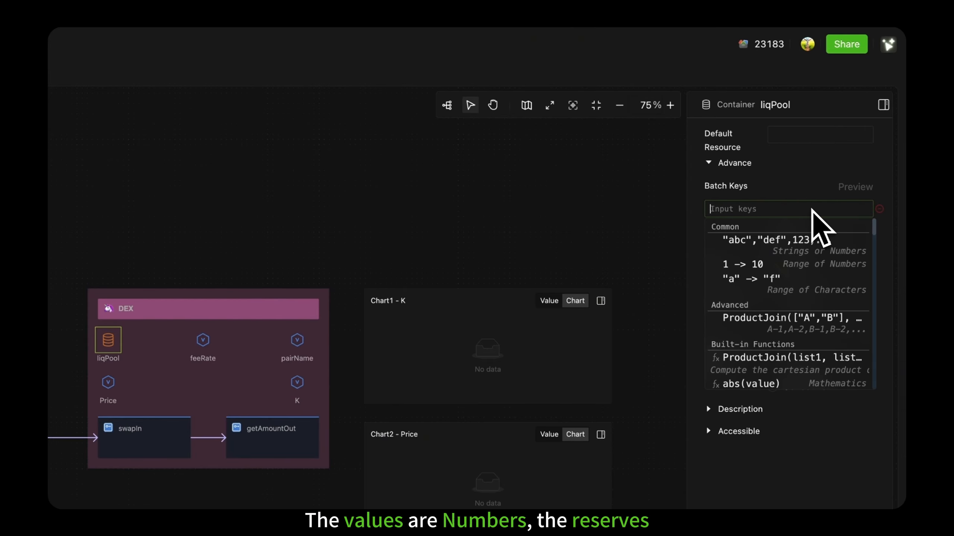
{"action": "type", "text": "\"ETH\""}
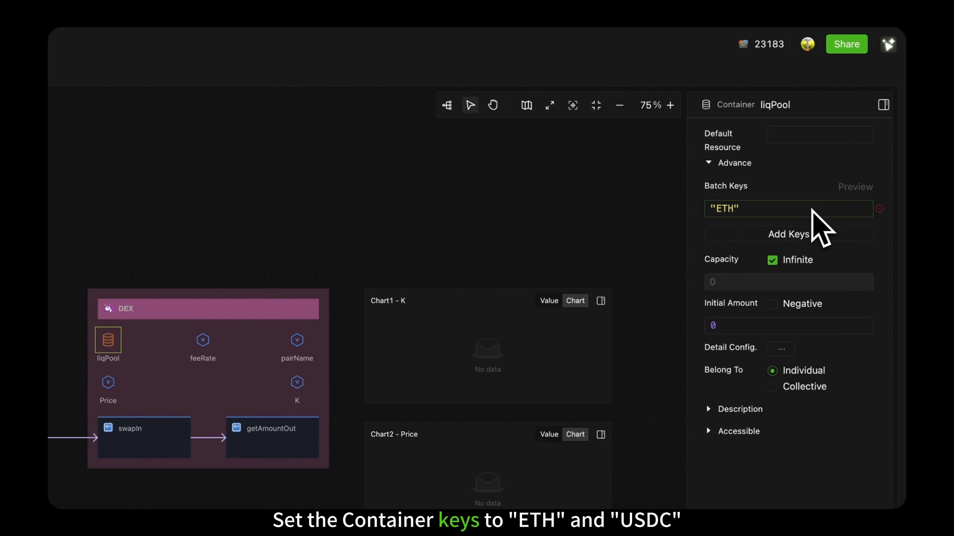
{"action": "key", "text": "Return"}
{"action": "type", "text": "\"USDC"}
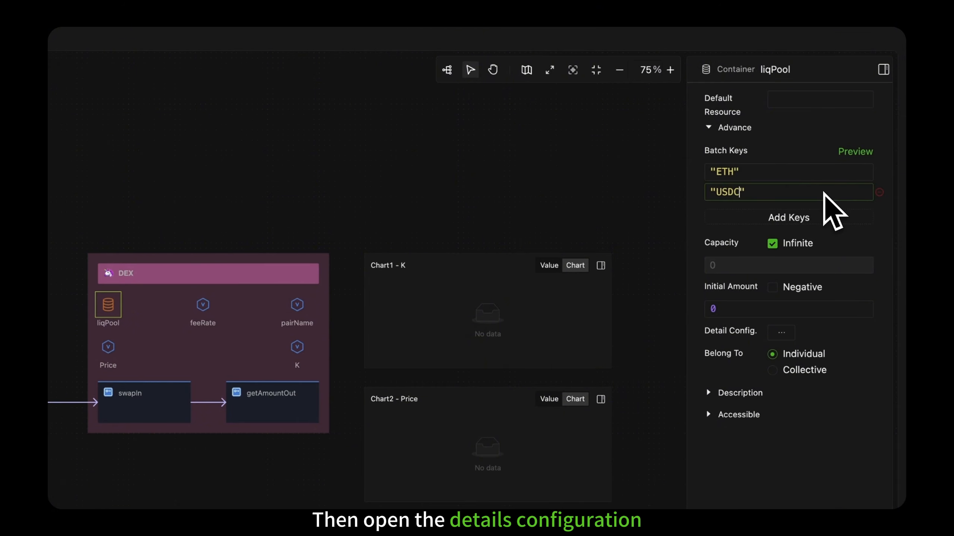
Add two rows to liqPool's detail configuration and give the first the key "ETH" with an amount of 1000.
{"action": "left_click", "coordinate": [781, 332]}
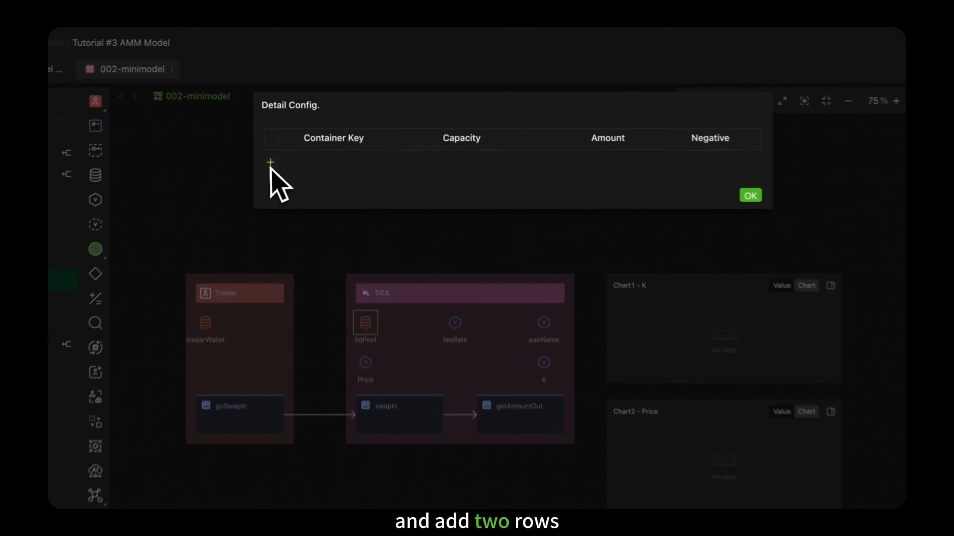
{"action": "left_click", "coordinate": [261, 116]}
{"action": "left_click", "coordinate": [261, 187]}
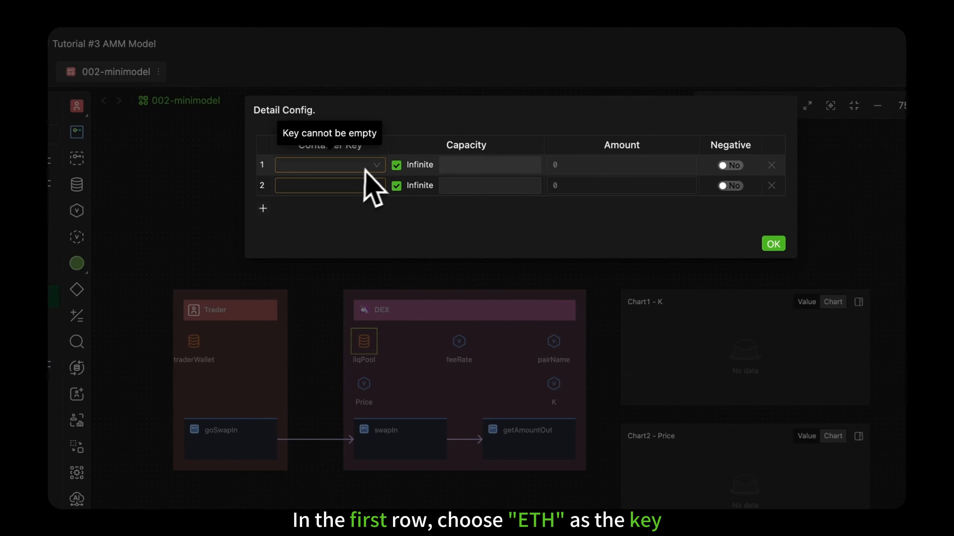
{"action": "left_click", "coordinate": [376, 165]}
{"action": "left_click", "coordinate": [347, 207]}
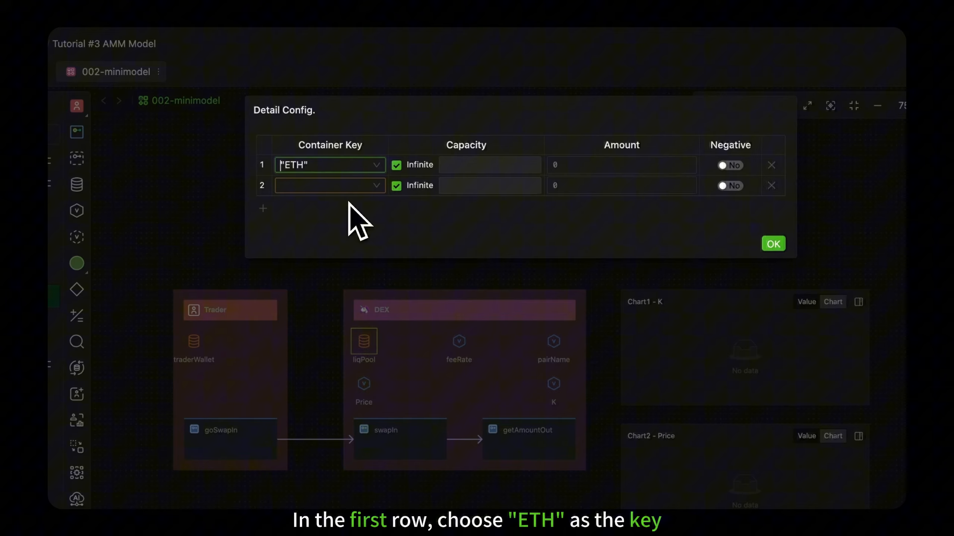
{"action": "left_click", "coordinate": [574, 169]}
{"action": "type", "text": "1000"}
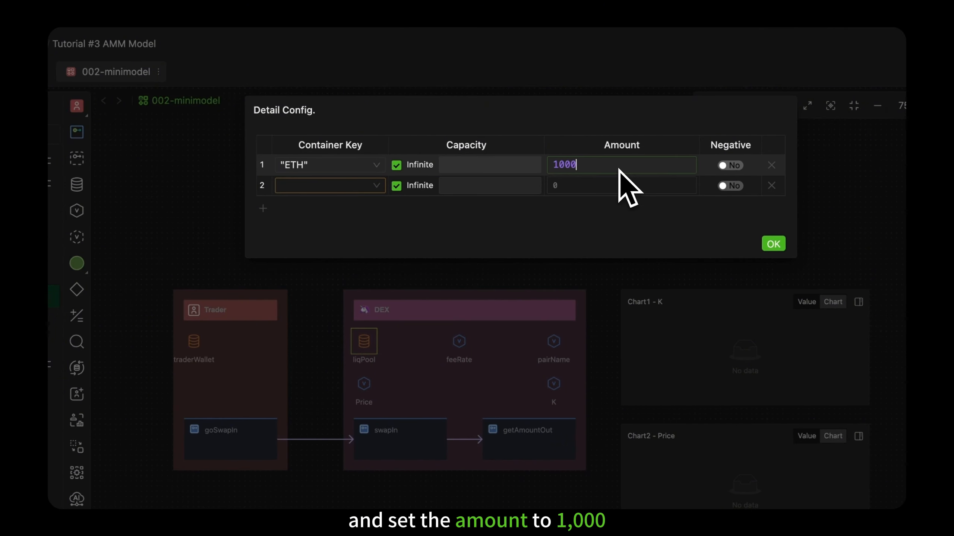
Give the second row of liqPool's detail configuration the key "USDC" with an amount of 3700000 and confirm the configuration.
{"action": "left_click", "coordinate": [377, 187]}
{"action": "left_click", "coordinate": [355, 248]}
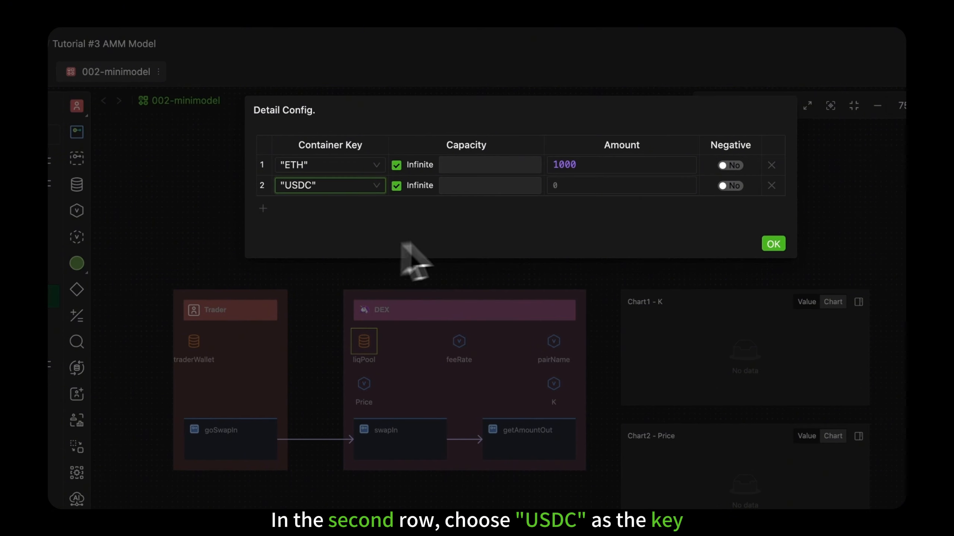
{"action": "left_click", "coordinate": [641, 187]}
{"action": "type", "text": "37000"}
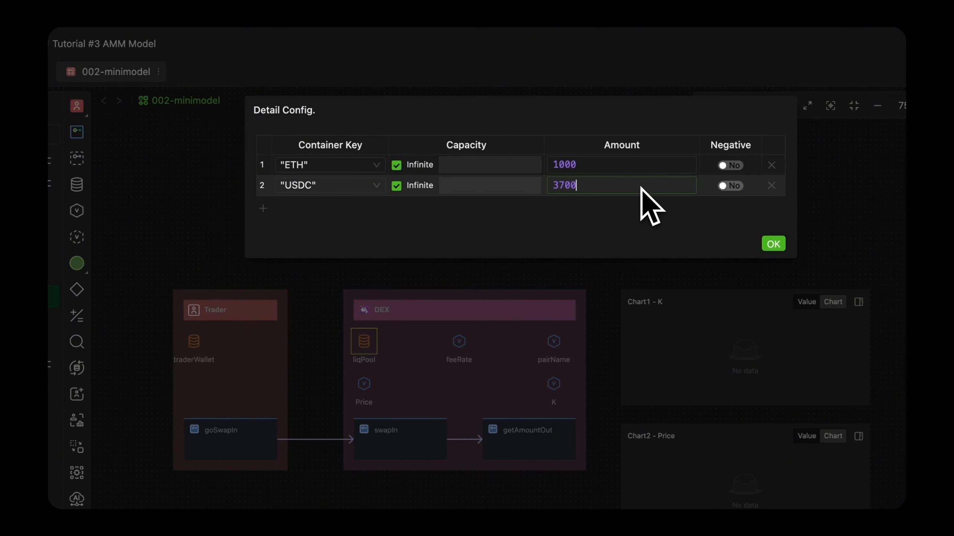
{"action": "type", "text": "00"}
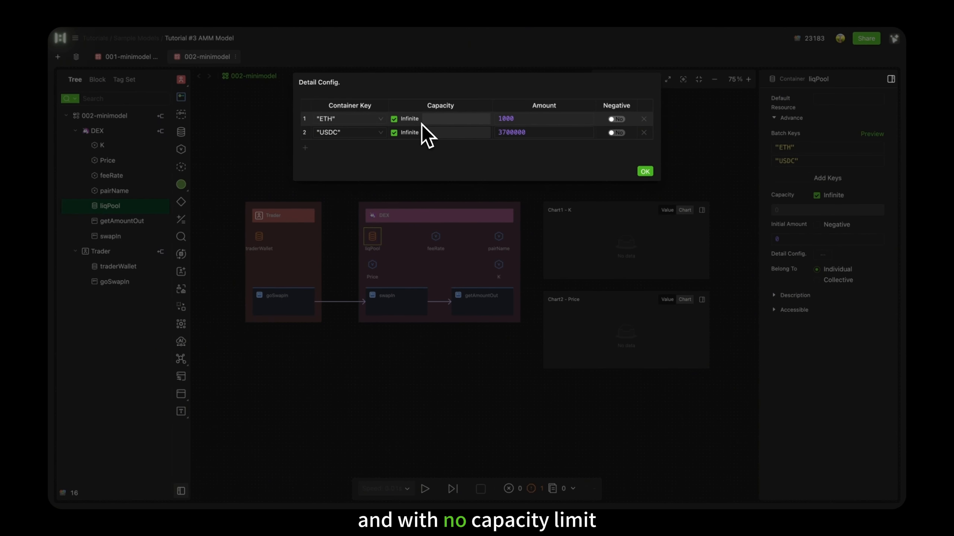
{"action": "left_click", "coordinate": [646, 173]}
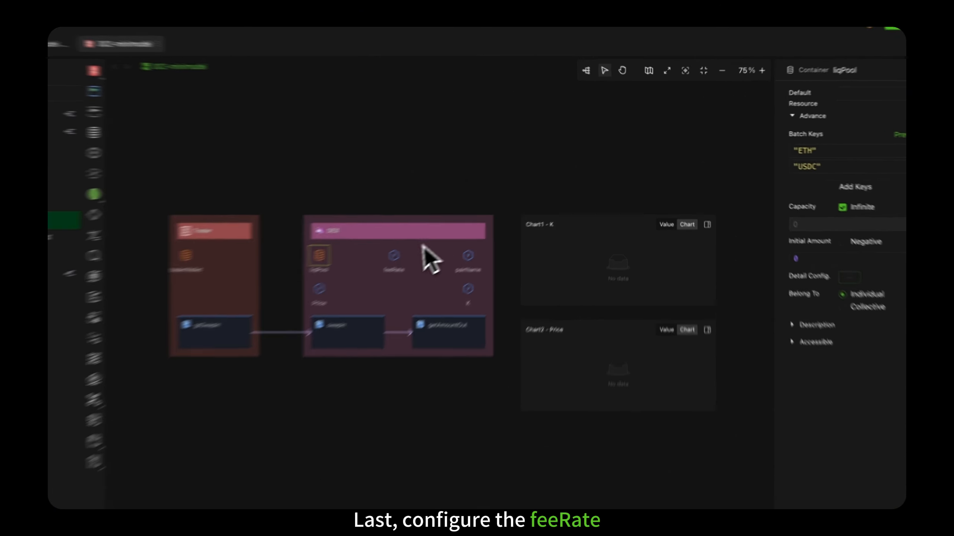
Set the initial value of the DEX's feeRate variable to 0.003.
{"action": "left_click", "coordinate": [399, 254]}
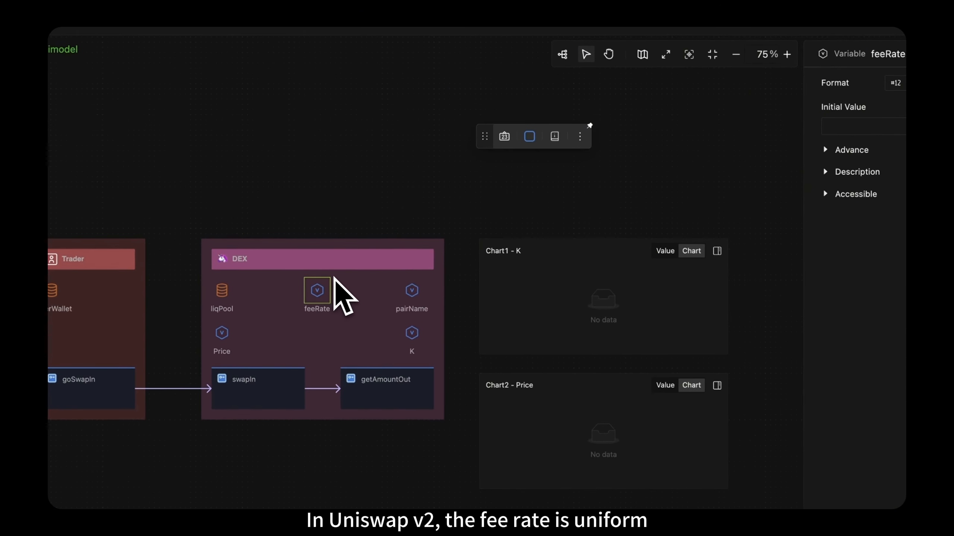
{"action": "left_click", "coordinate": [892, 133]}
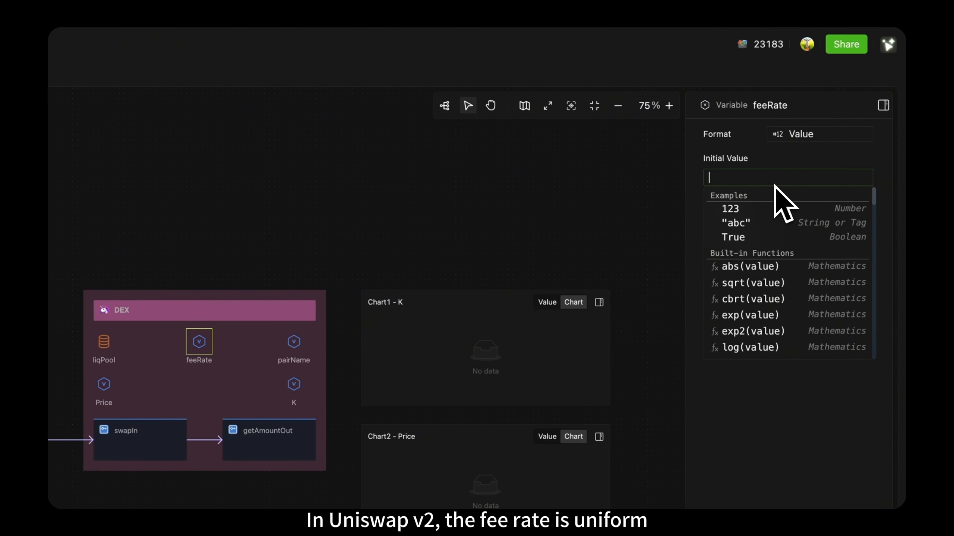
{"action": "type", "text": "0.003"}
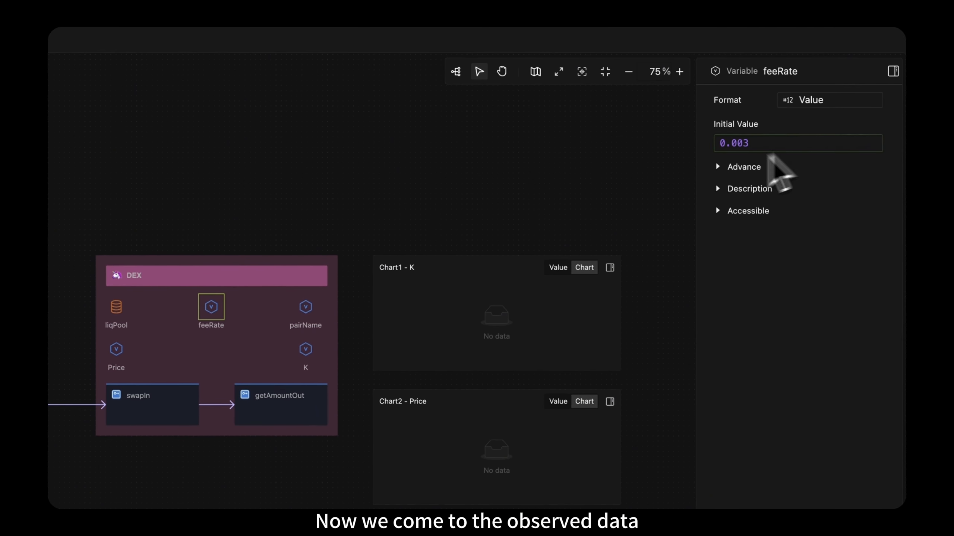
Set the initial value of the DEX's K variable to 1000*3700000.
{"action": "left_click", "coordinate": [306, 350]}
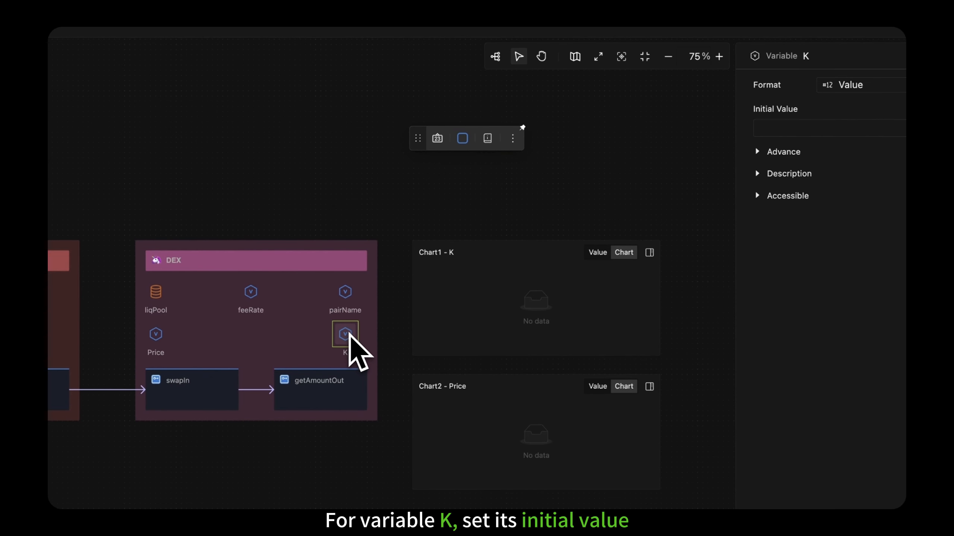
{"action": "left_click", "coordinate": [791, 124]}
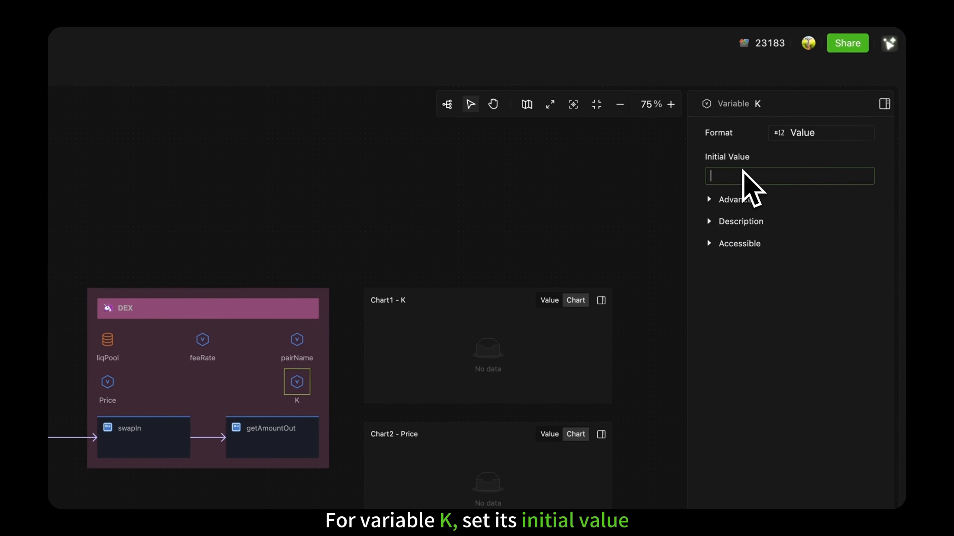
{"action": "type", "text": "100"}
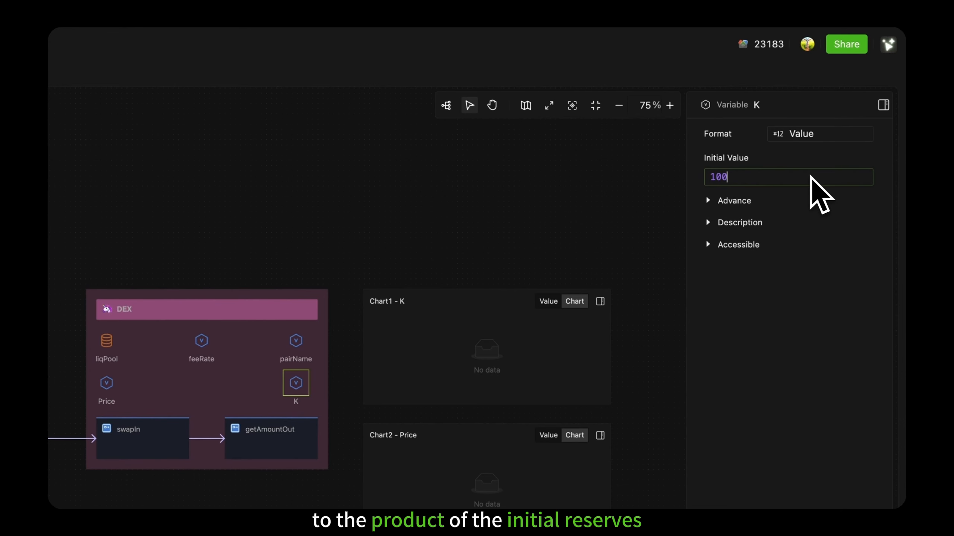
{"action": "type", "text": "0*37"}
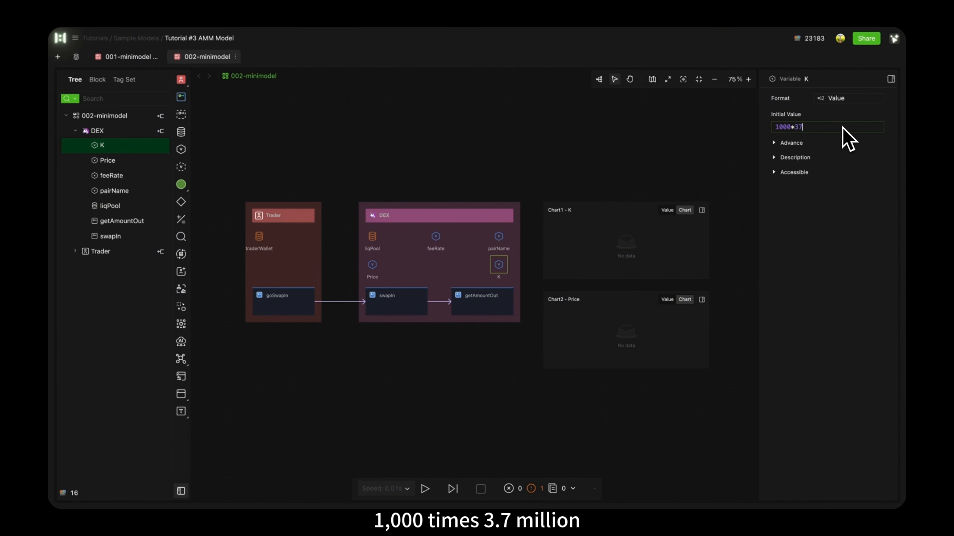
{"action": "type", "text": "0000"}
Change the format of the DEX's Price variable to Dict and add the keys "ETH" and "USDC" to its initial value.
{"action": "left_click", "coordinate": [372, 266]}
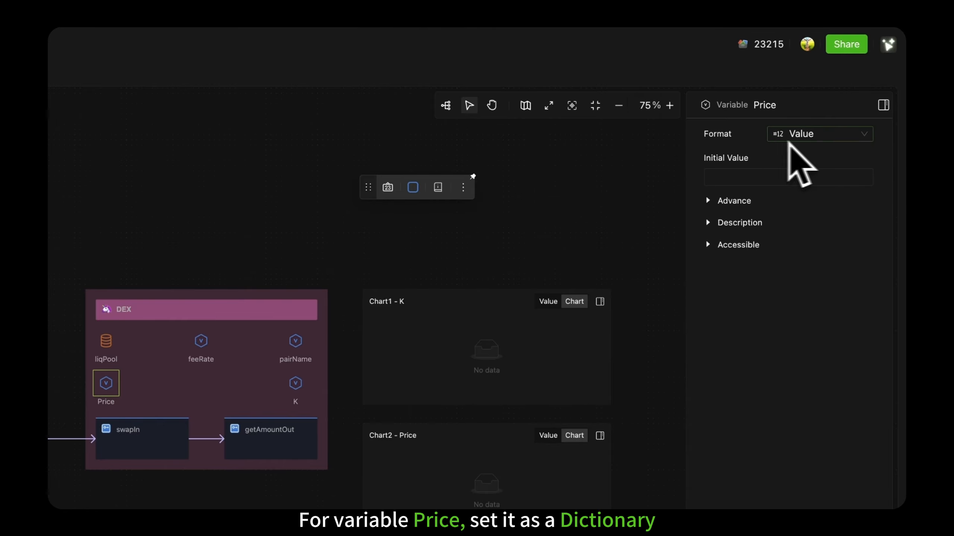
{"action": "left_click", "coordinate": [789, 139]}
{"action": "left_click", "coordinate": [807, 194]}
{"action": "left_click", "coordinate": [781, 186]}
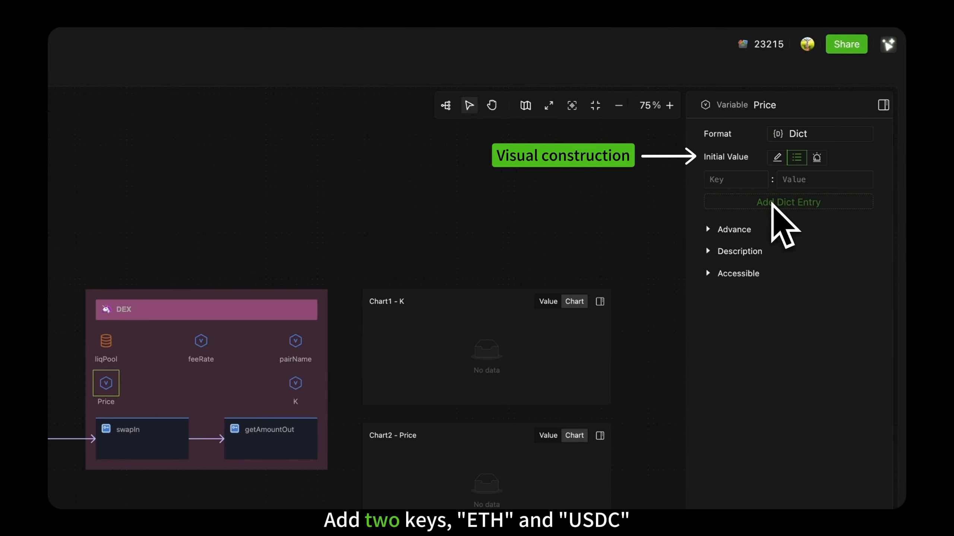
{"action": "left_click", "coordinate": [771, 202]}
{"action": "left_click", "coordinate": [756, 181]}
{"action": "type", "text": "\""}
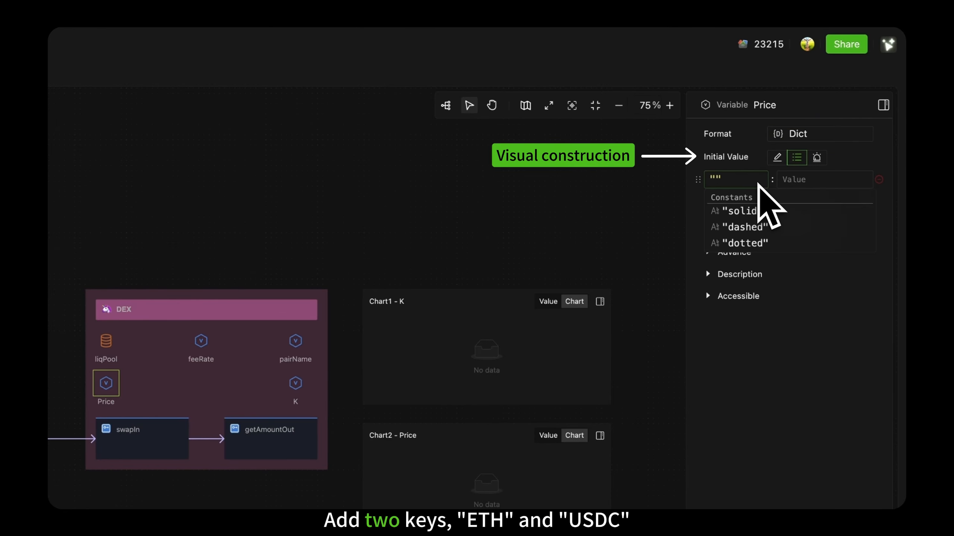
{"action": "type", "text": "ETH"}
{"action": "left_click", "coordinate": [752, 203]}
{"action": "type", "text": "\"USDC"}
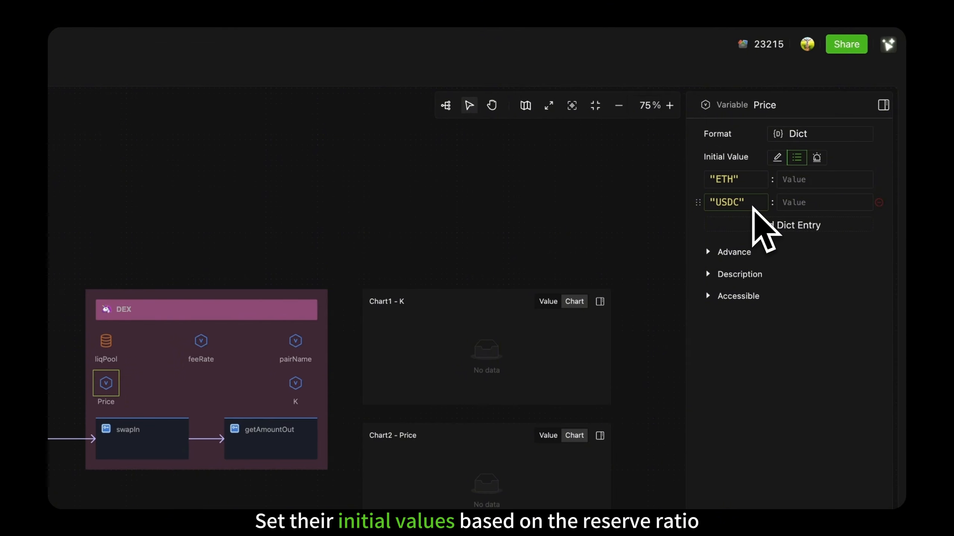
Set Price's initial dictionary values to 3700000/1000 for "ETH" and 1000/3700000 for "USDC".
{"action": "left_click", "coordinate": [819, 181]}
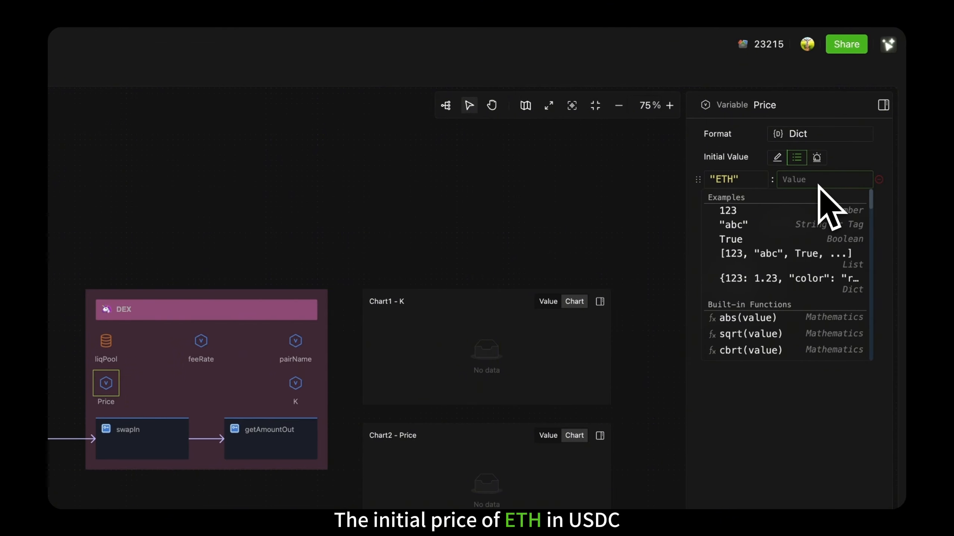
{"action": "type", "text": "370000"}
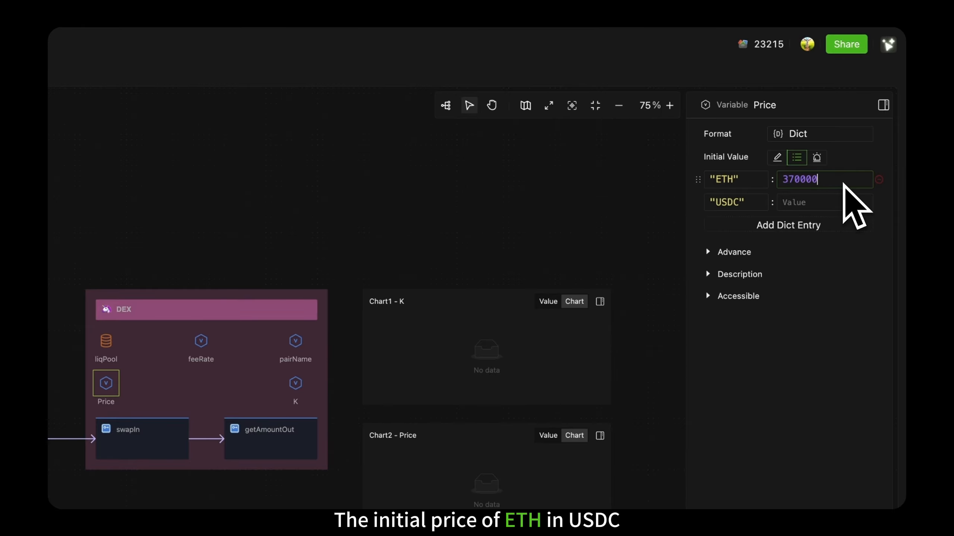
{"action": "type", "text": "0/"}
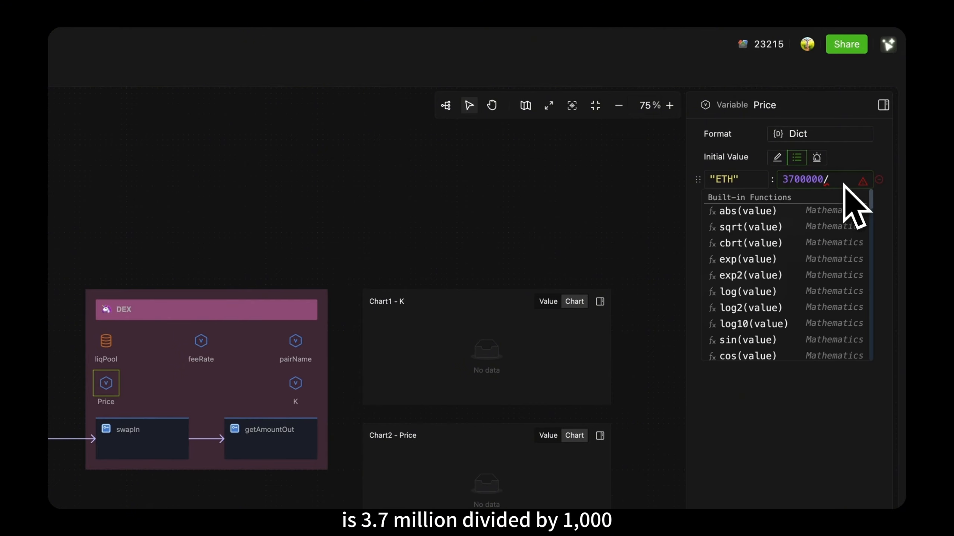
{"action": "type", "text": "1000"}
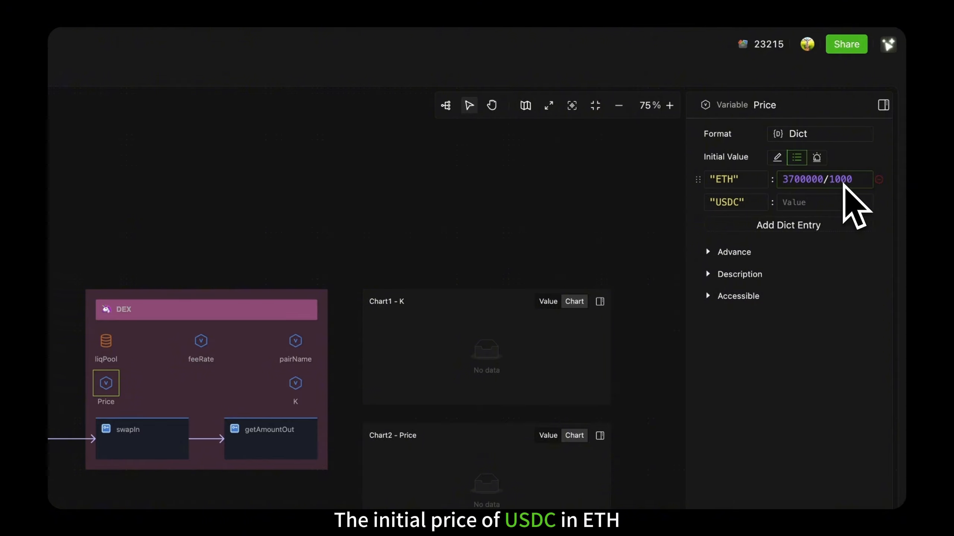
{"action": "left_click", "coordinate": [841, 202]}
{"action": "type", "text": "1000/3"}
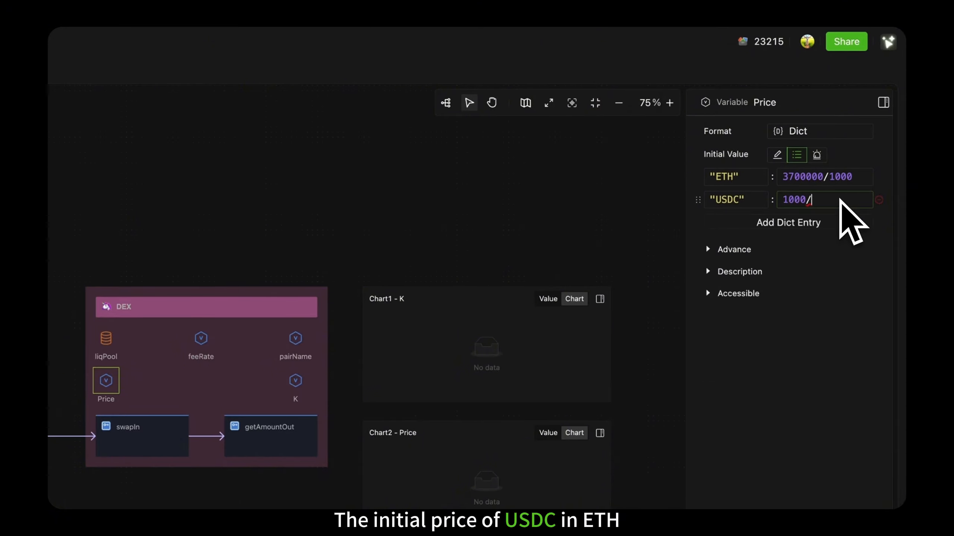
{"action": "type", "text": "700000"}
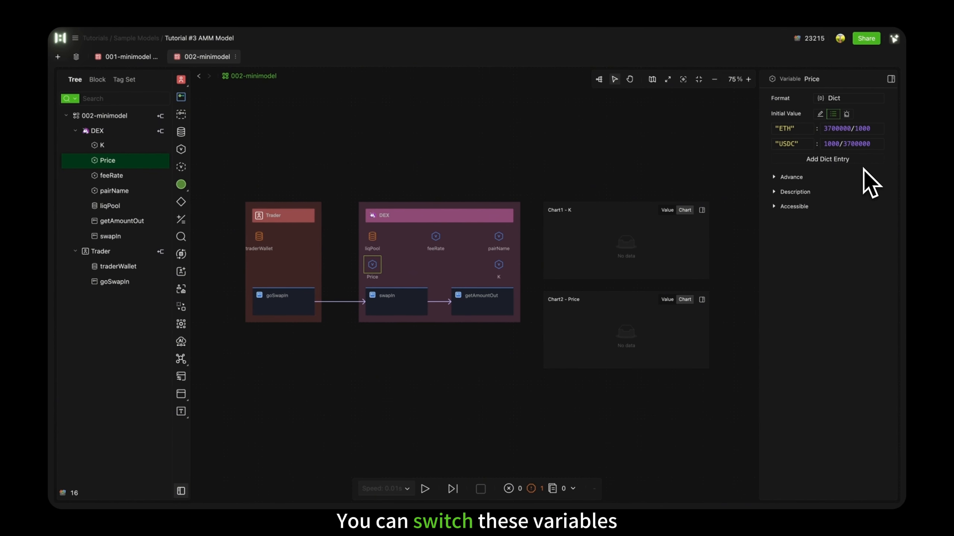
Switch the DEX's liqPool container and its variables to Monitor mode and space out their blocks within the agent.
{"action": "left_click", "coordinate": [372, 236]}
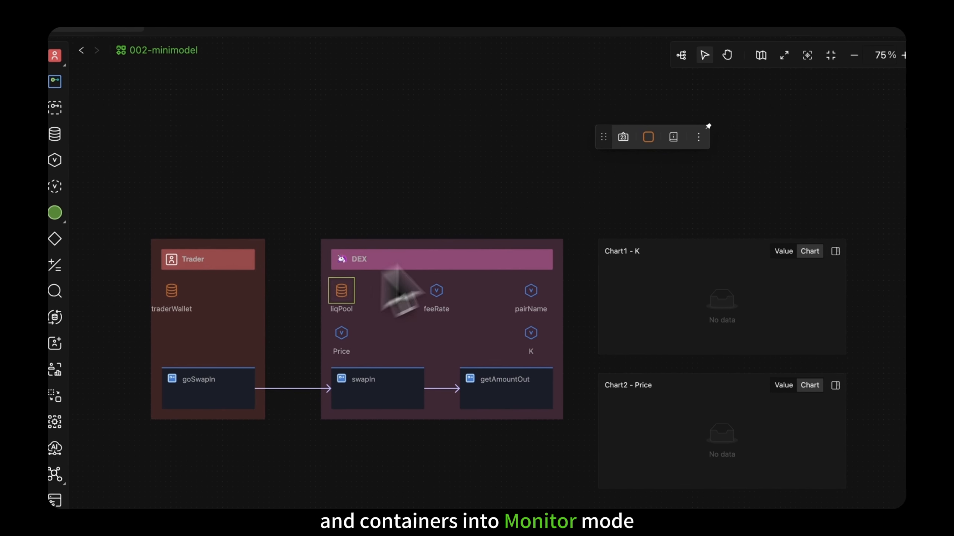
{"action": "left_click", "coordinate": [628, 141]}
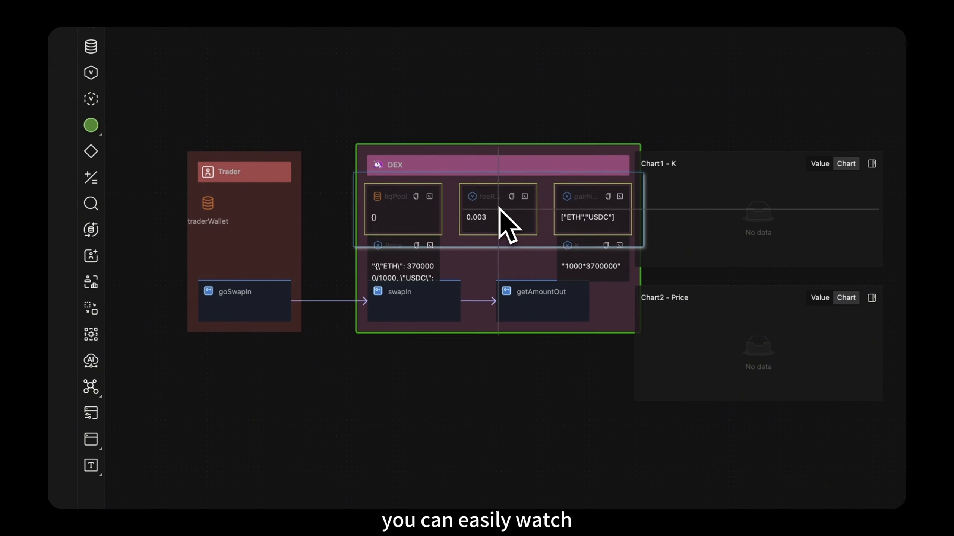
{"action": "left_click_drag", "start_coordinate": [498, 195], "coordinate": [499, 197]}
{"action": "left_click", "coordinate": [494, 153]}
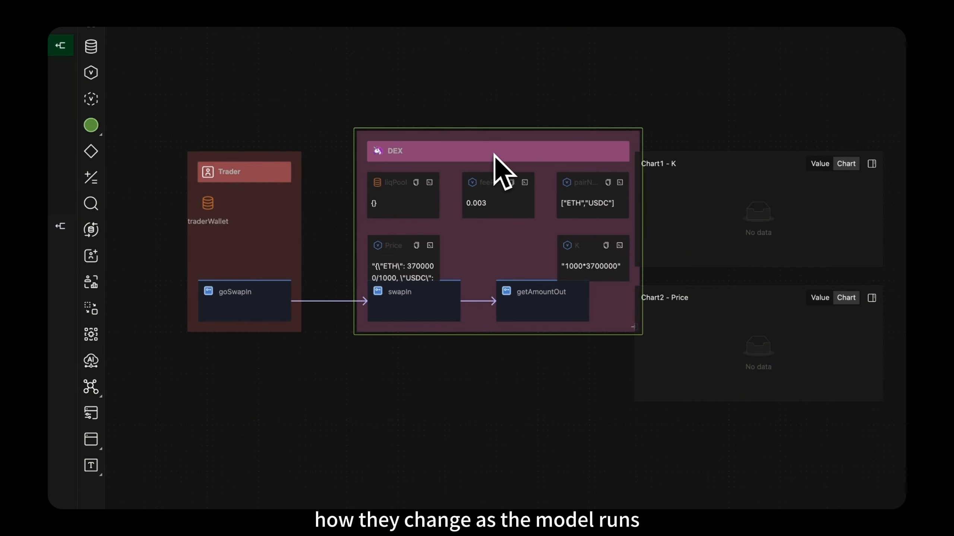
{"action": "left_click_drag", "start_coordinate": [493, 154], "coordinate": [473, 174]}
Move the getAmountOut, swapIn and goSwapIn processes lower, clear of the monitored variable blocks.
{"action": "left_click_drag", "start_coordinate": [506, 320], "coordinate": [536, 364]}
{"action": "left_click_drag", "start_coordinate": [404, 329], "coordinate": [391, 375]}
{"action": "left_click_drag", "start_coordinate": [248, 310], "coordinate": [250, 377]}
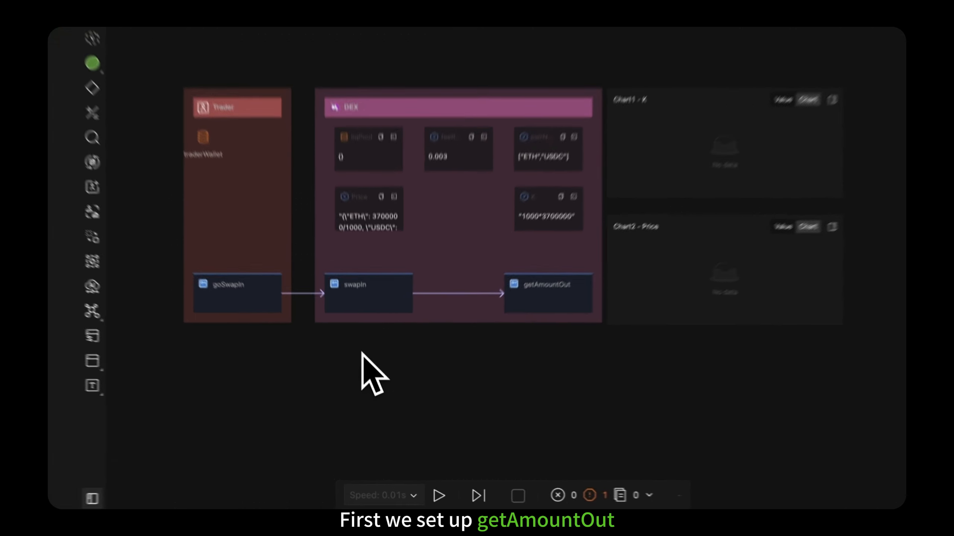
Enter the DEX agent's inner view centred on the getAmountOut process, using the locate control on its block.
{"action": "left_click", "coordinate": [567, 280]}
{"action": "left_click", "coordinate": [374, 284]}
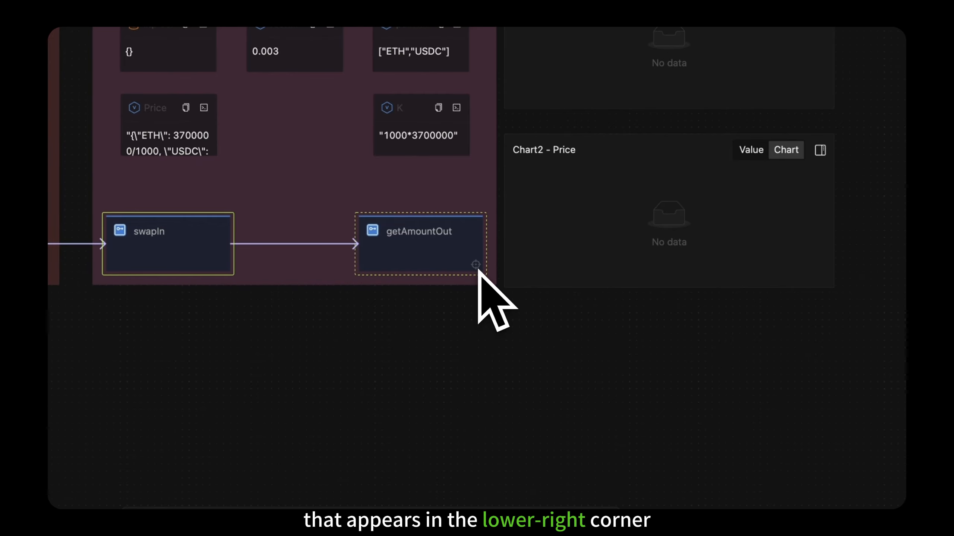
{"action": "left_click", "coordinate": [476, 266]}
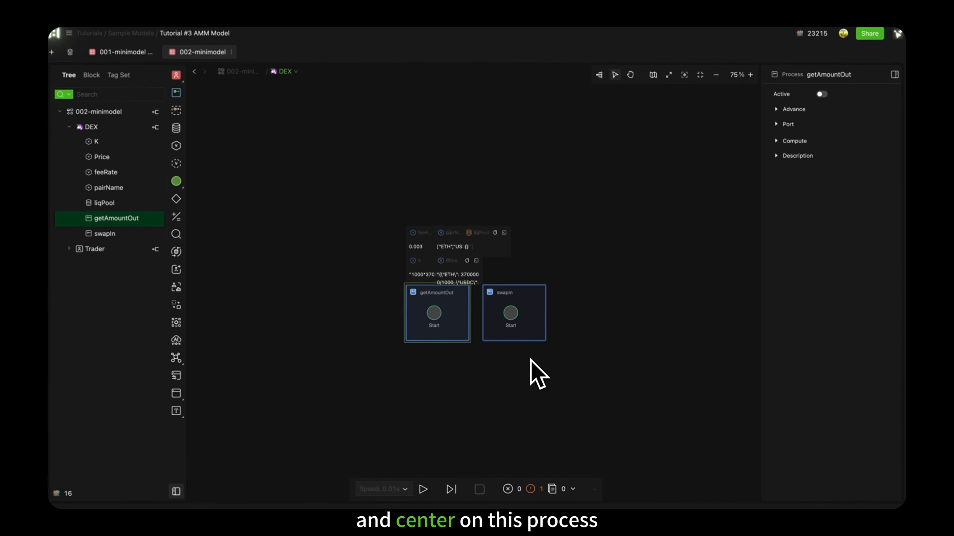
Auto-layout the blocks inside the DEX agent and move getAmountOut to free space beyond the variables, lower than swapIn.
{"action": "left_click", "coordinate": [599, 79]}
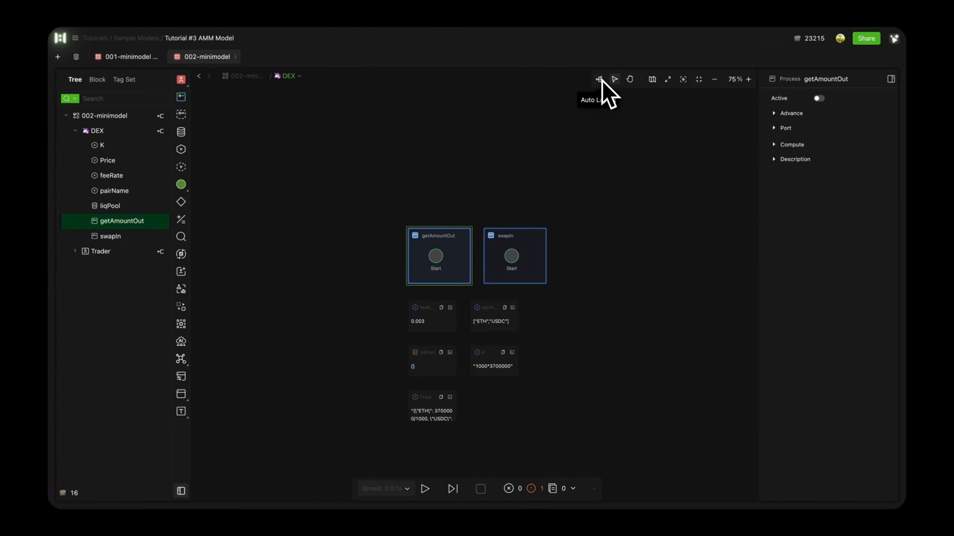
{"action": "left_click_drag", "start_coordinate": [430, 238], "coordinate": [605, 310]}
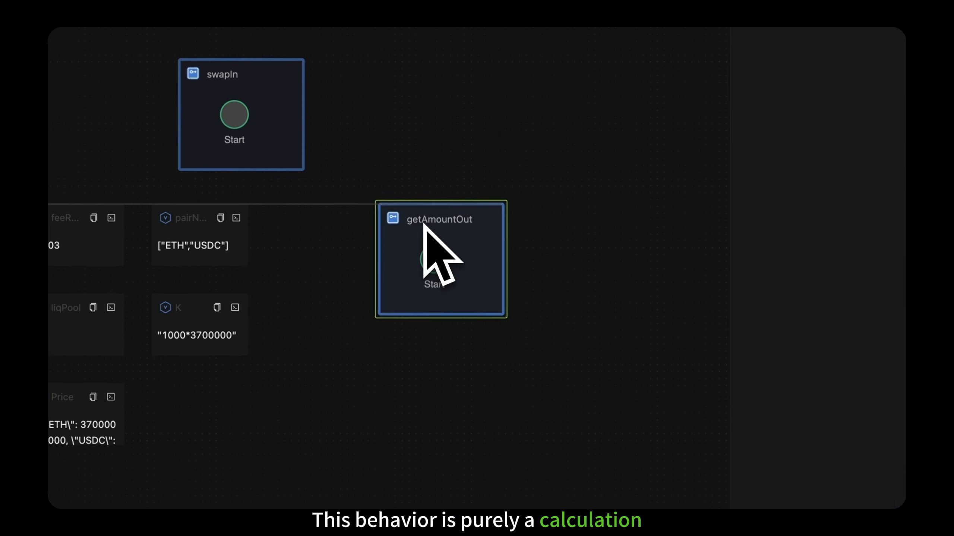
{"action": "left_click_drag", "start_coordinate": [421, 223], "coordinate": [421, 223]}
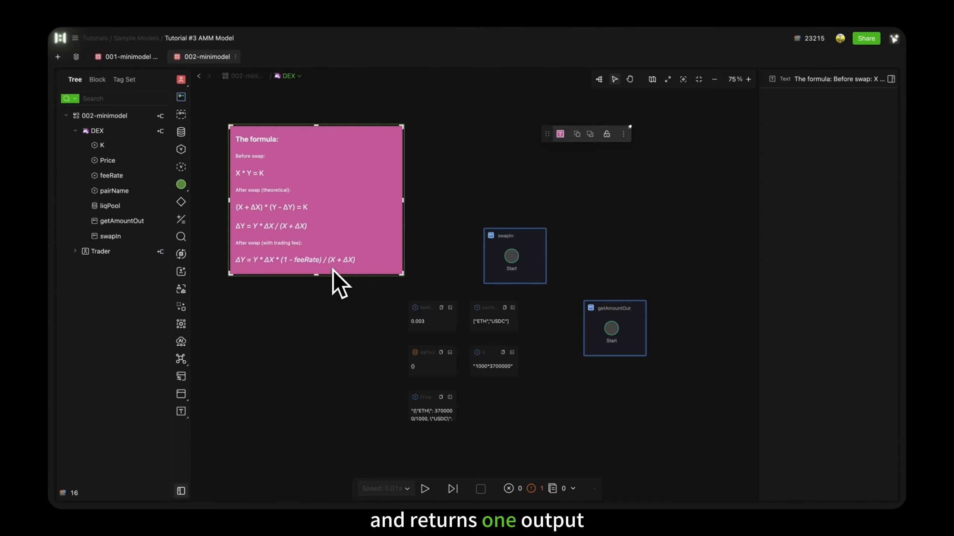
Add three variable ports to the inputs of the getAmountOut process.
{"action": "left_click", "coordinate": [610, 313]}
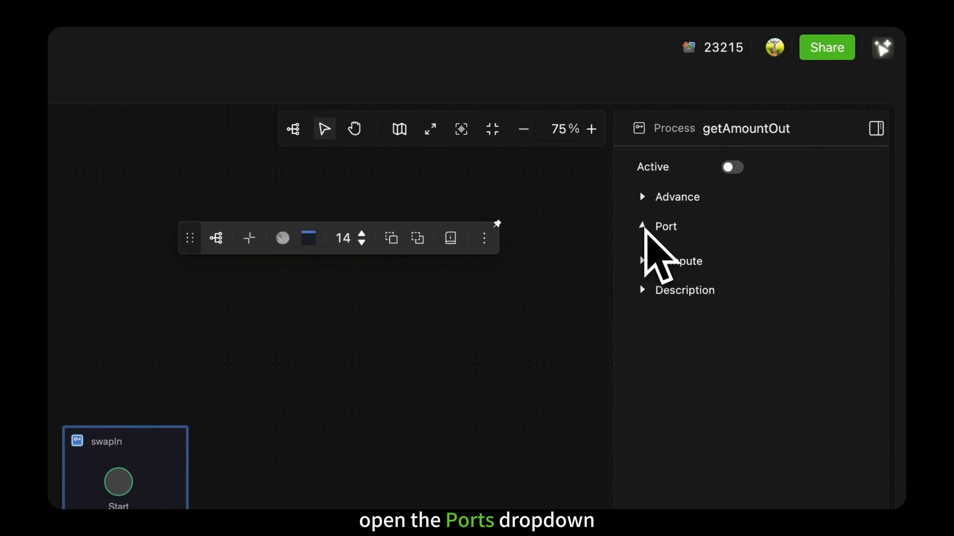
{"action": "left_click", "coordinate": [643, 228]}
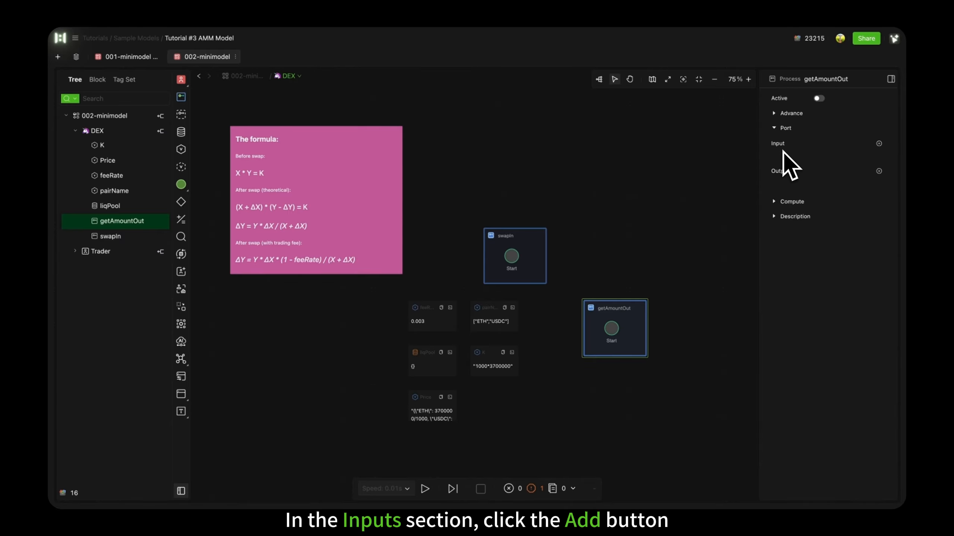
{"action": "left_click", "coordinate": [878, 143]}
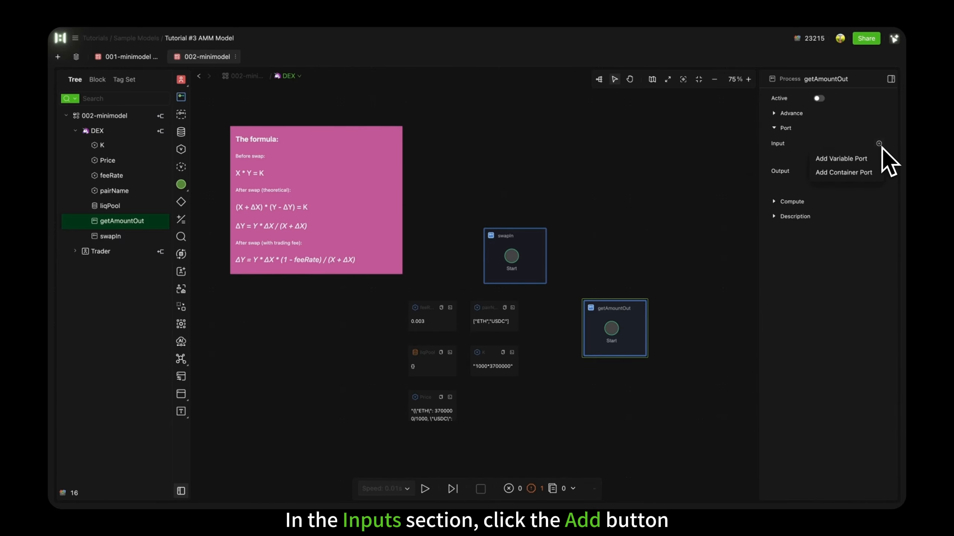
{"action": "left_click", "coordinate": [863, 160]}
{"action": "left_click", "coordinate": [878, 144]}
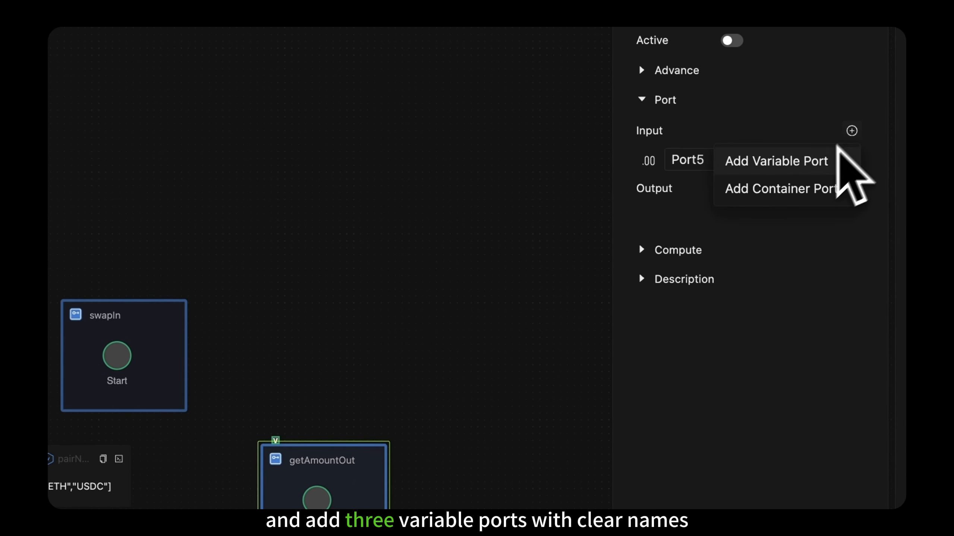
{"action": "left_click", "coordinate": [831, 159]}
{"action": "left_click", "coordinate": [807, 163]}
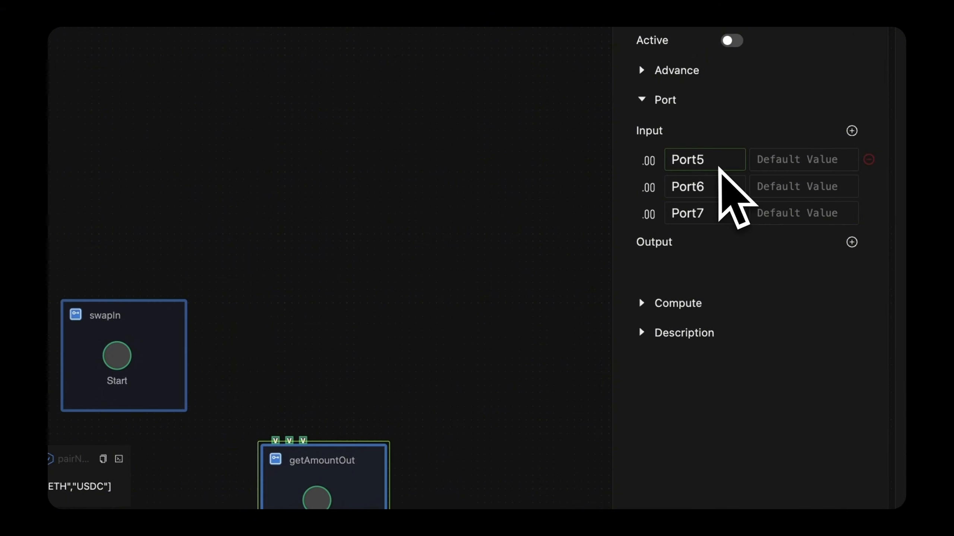
Rename getAmountOut's three input ports, in order, as amountIn, reserveA and reserveB.
{"action": "double_click", "coordinate": [671, 162]}
{"action": "key", "text": "BackSpace"}
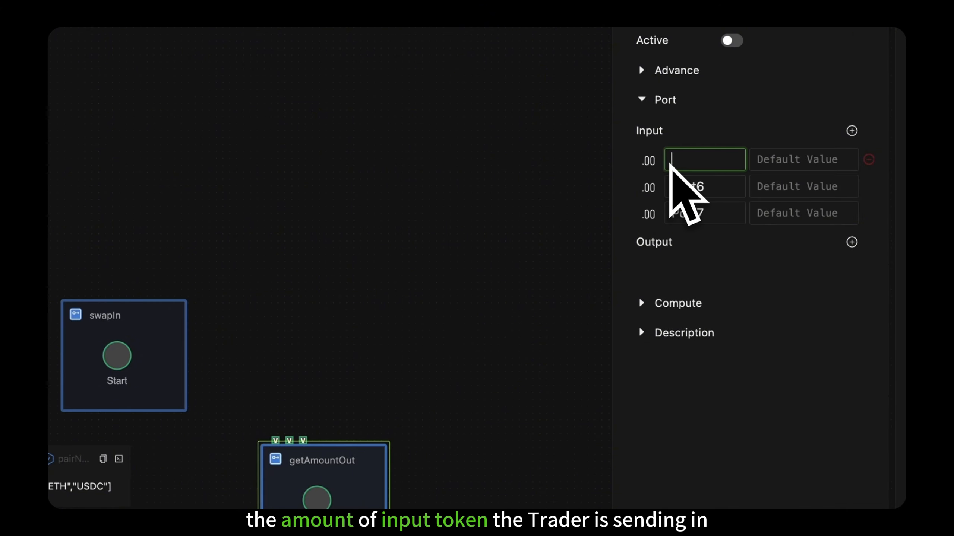
{"action": "type", "text": "amountIn"}
{"action": "left_click", "coordinate": [723, 194]}
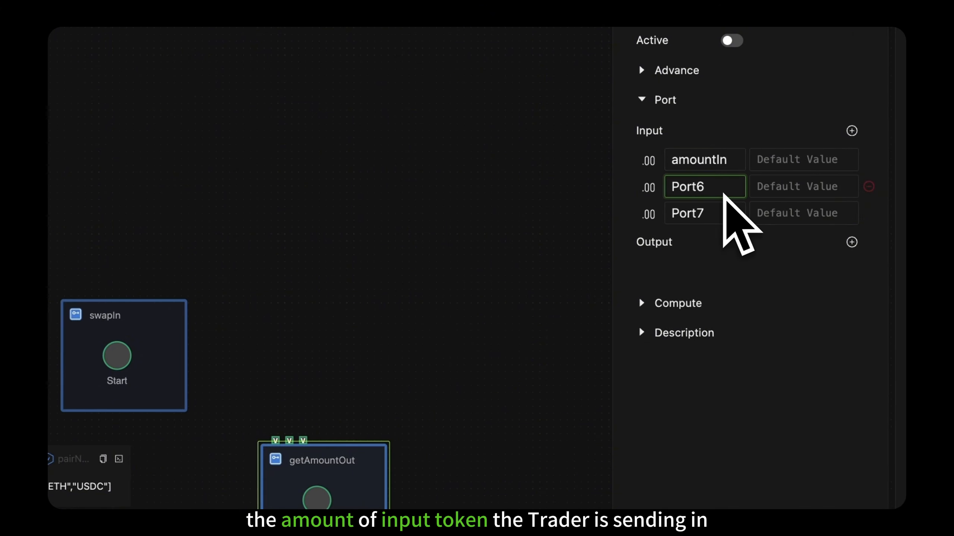
{"action": "double_click", "coordinate": [723, 194]}
{"action": "type", "text": "reserveA"}
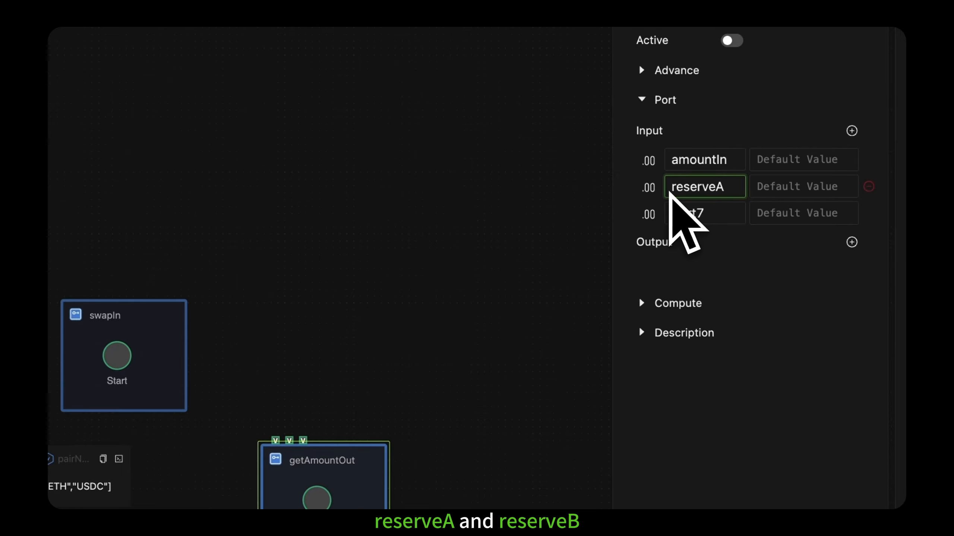
{"action": "left_click_drag", "start_coordinate": [723, 191], "coordinate": [631, 186]}
{"action": "key", "text": "super+c"}
{"action": "left_click_drag", "start_coordinate": [707, 209], "coordinate": [639, 213]}
{"action": "key", "text": "super+v"}
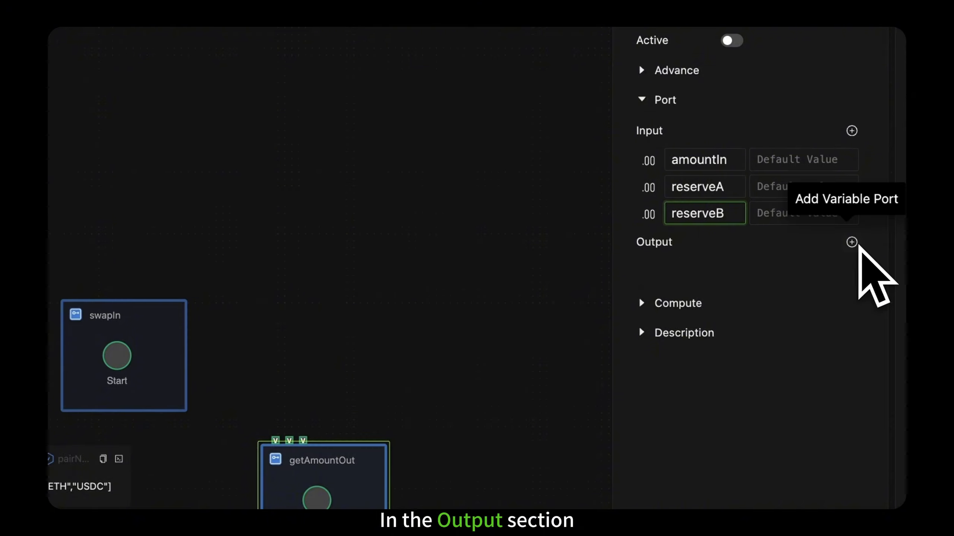
Add one variable port to getAmountOut's outputs and name it amountOut.
{"action": "left_click", "coordinate": [852, 243]}
{"action": "left_click_drag", "start_coordinate": [736, 271], "coordinate": [631, 271]}
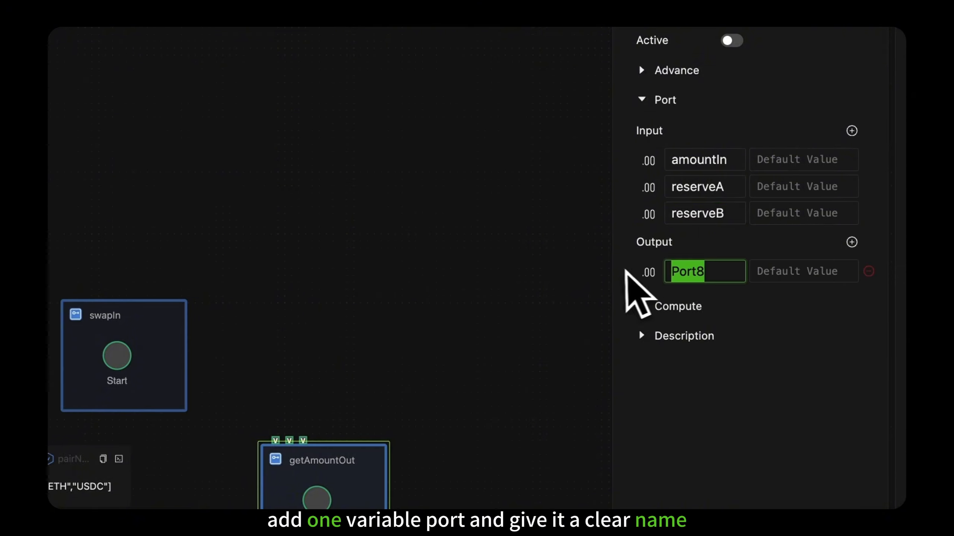
{"action": "key", "text": "BackSpace"}
{"action": "type", "text": "amo"}
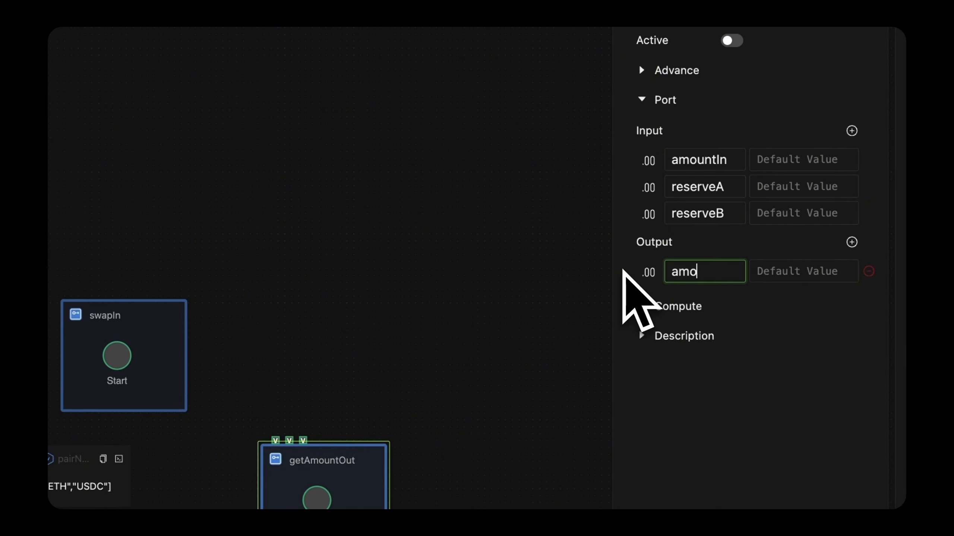
{"action": "type", "text": "untOut"}
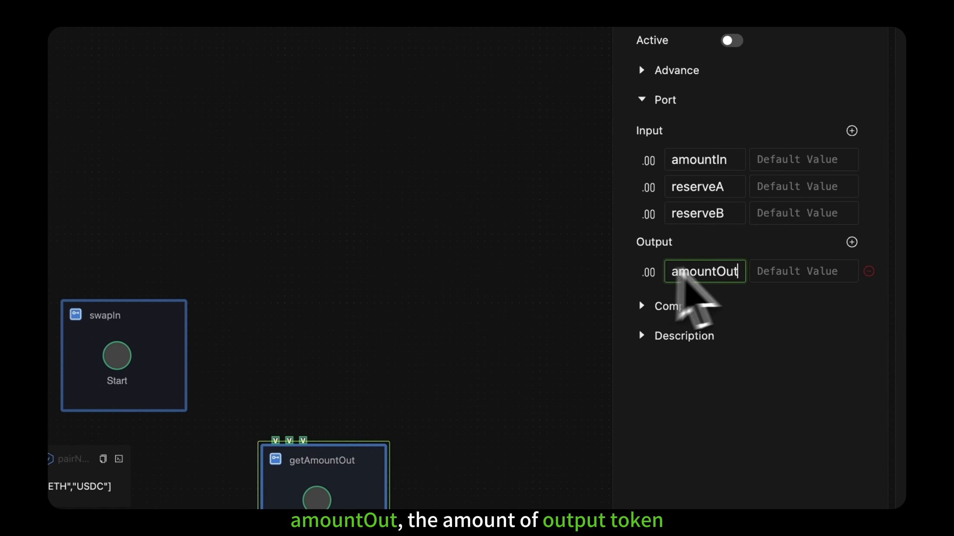
Add a Compute component after the Start event of the getAmountOut process, followed by an End event.
{"action": "left_click", "coordinate": [756, 257]}
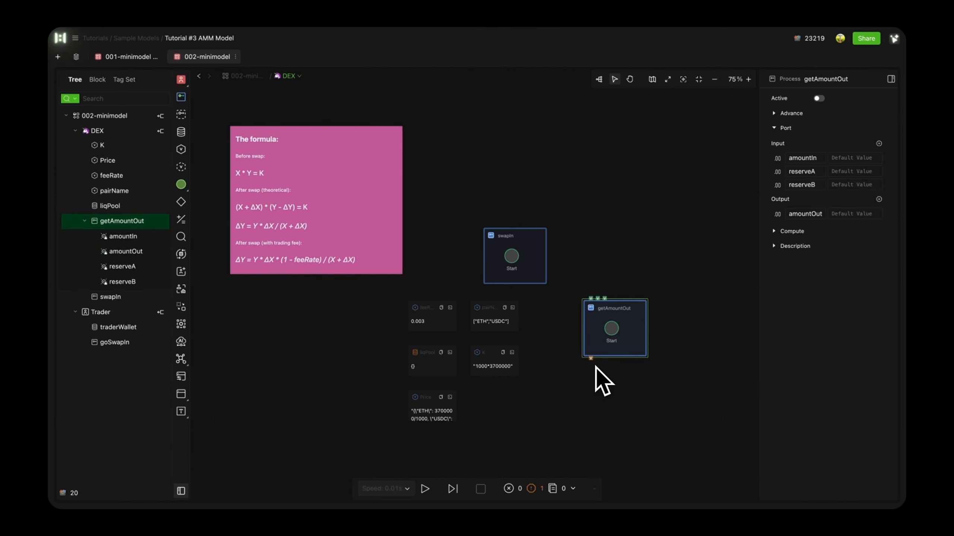
{"action": "left_click", "coordinate": [128, 176]}
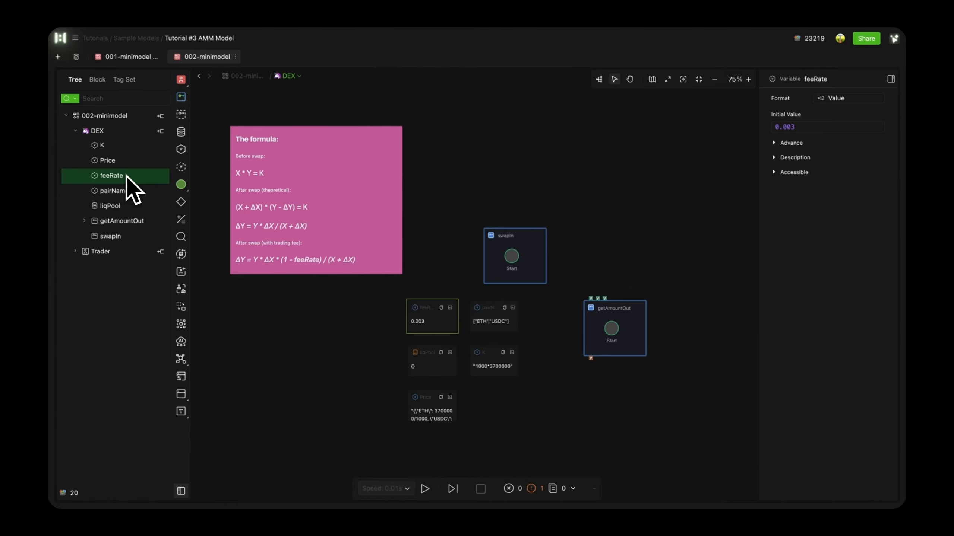
{"action": "left_click", "coordinate": [130, 221]}
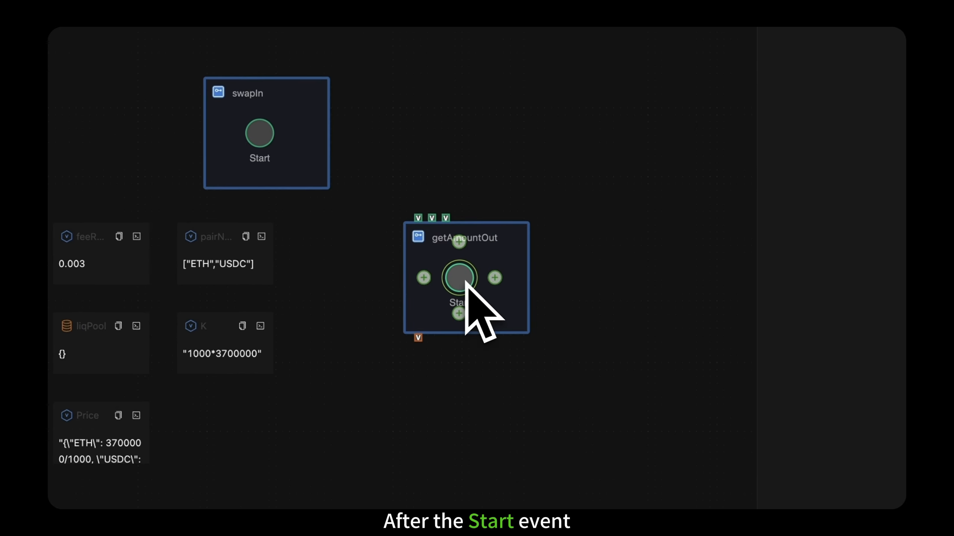
{"action": "left_click", "coordinate": [494, 277]}
{"action": "left_click", "coordinate": [559, 216]}
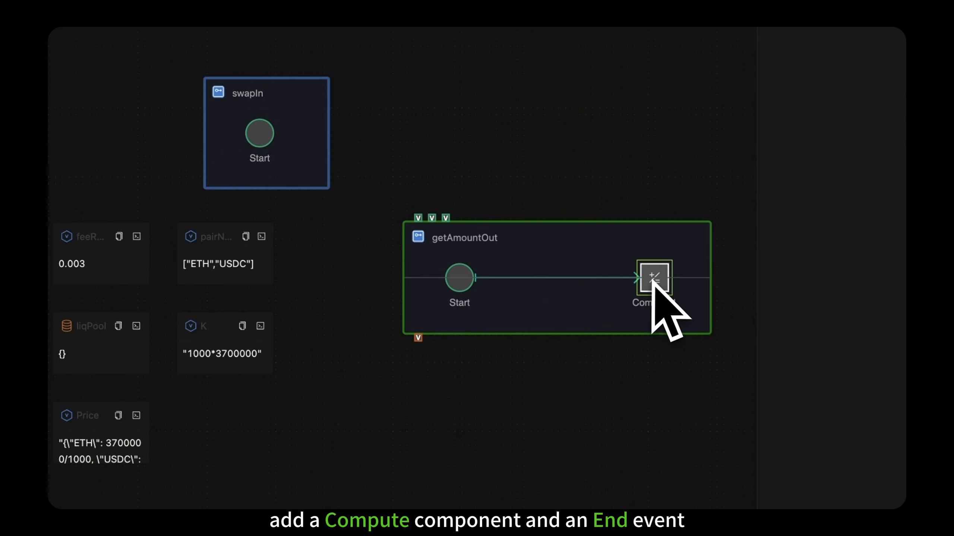
{"action": "scroll", "coordinate": [654, 288], "scroll_direction": "right", "scroll_amount": 10}
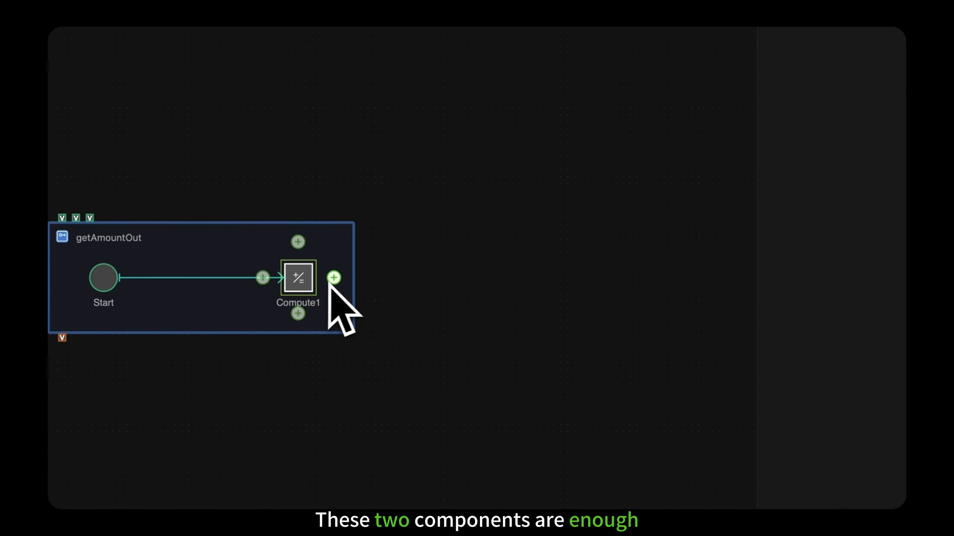
{"action": "left_click", "coordinate": [334, 278]}
{"action": "left_click", "coordinate": [458, 277]}
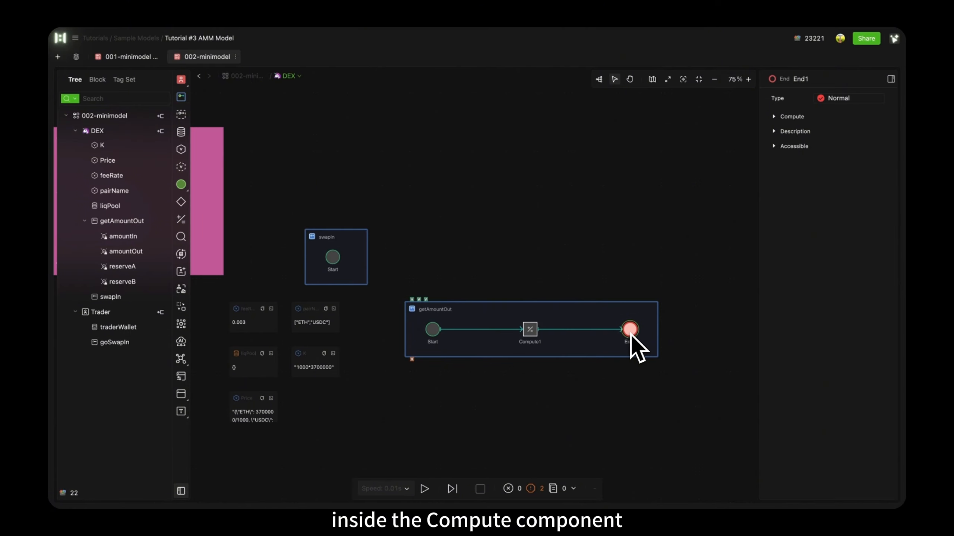
Give getAmountOut's Compute component the formula amountOut = reserveB * amountIn * (1 - feeRate) / (reserveA + amountIn).
{"action": "left_click", "coordinate": [433, 330]}
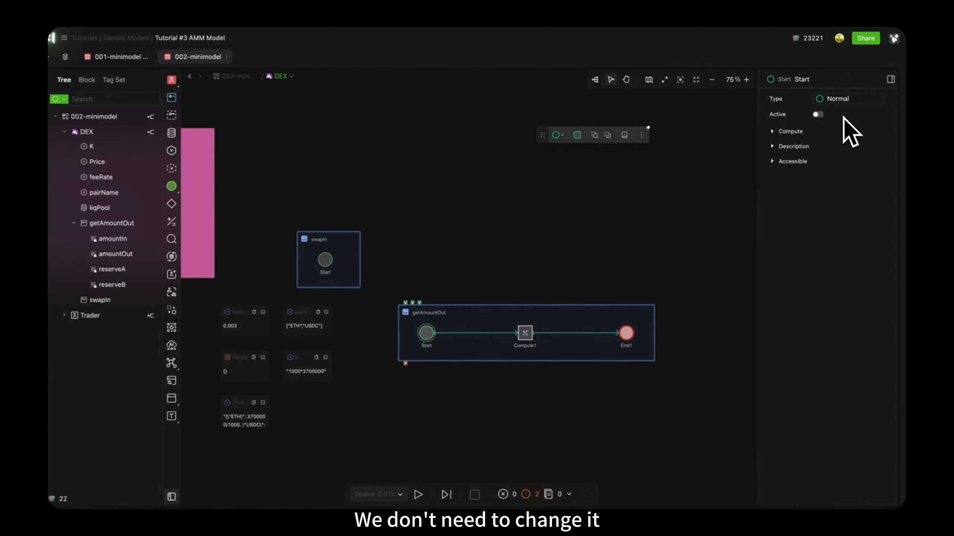
{"action": "left_click", "coordinate": [530, 329]}
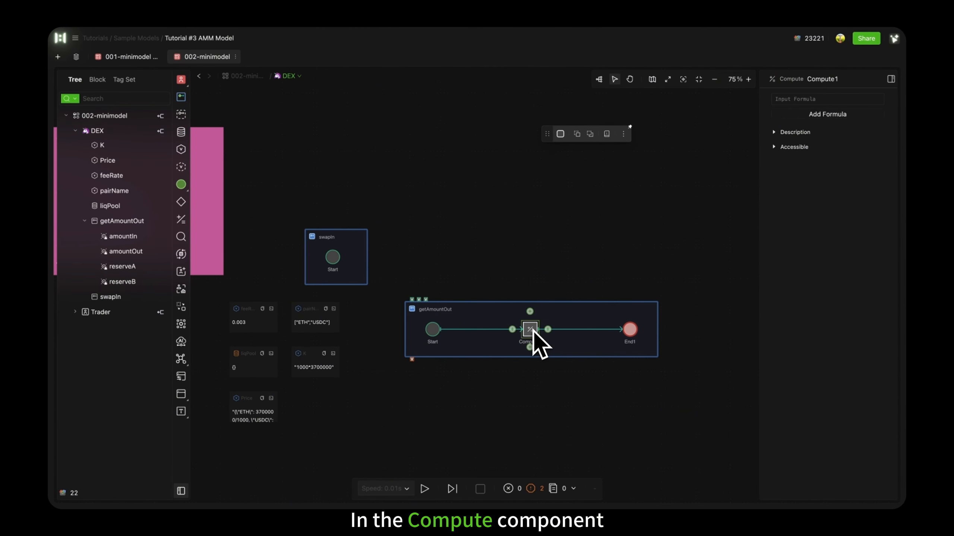
{"action": "left_click", "coordinate": [808, 100]}
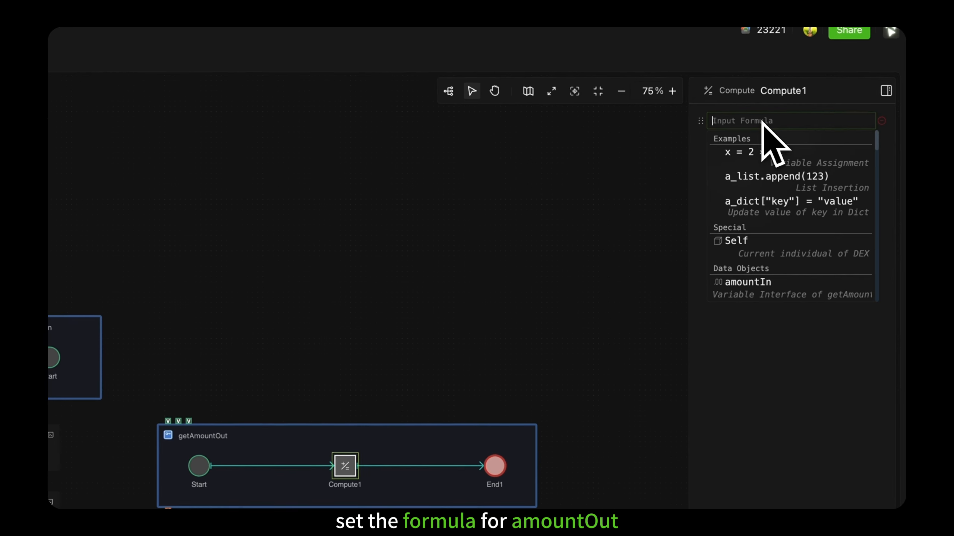
{"action": "type", "text": "amountOut = reserveB * amountIn * (1 - feeRate) / (reserveA + amountIn)"}
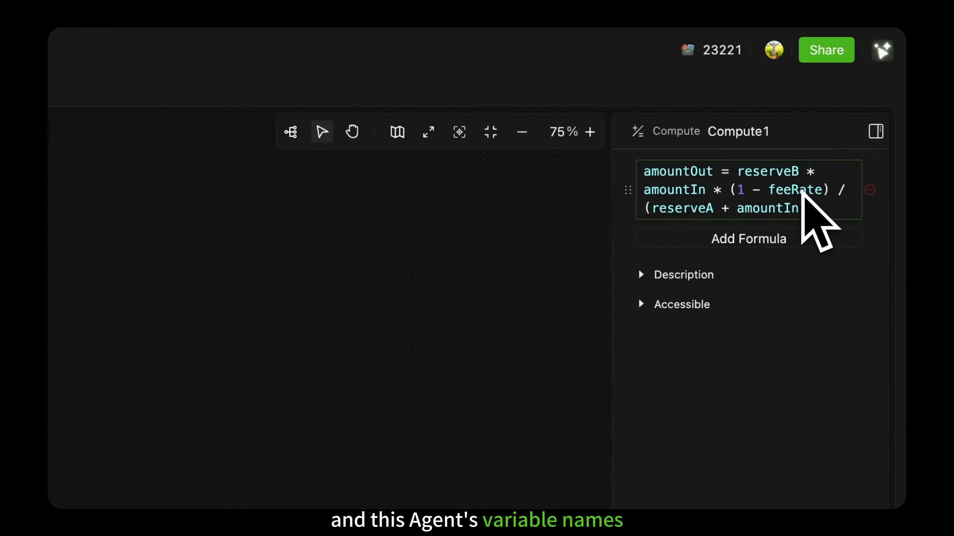
{"action": "mouse_move", "coordinate": [802, 192]}
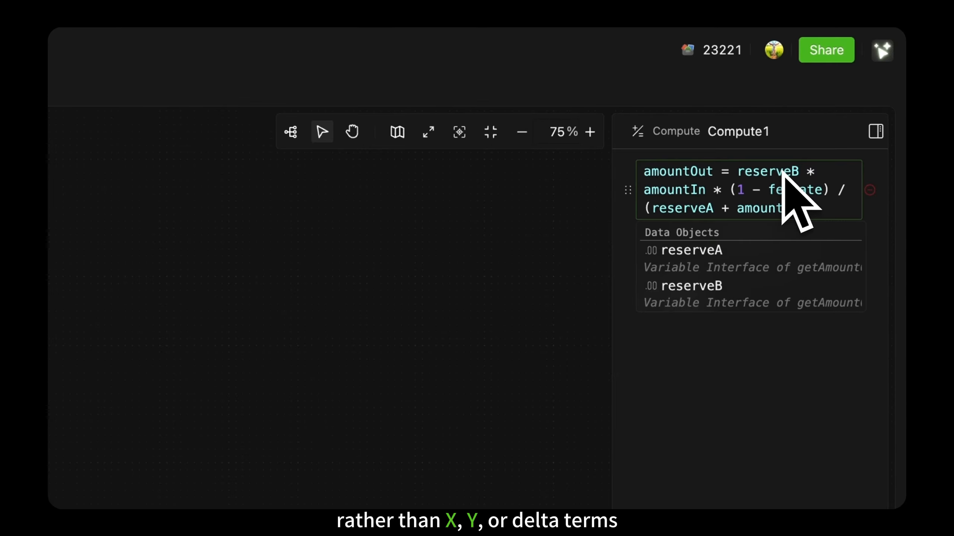
{"action": "left_click", "coordinate": [822, 189]}
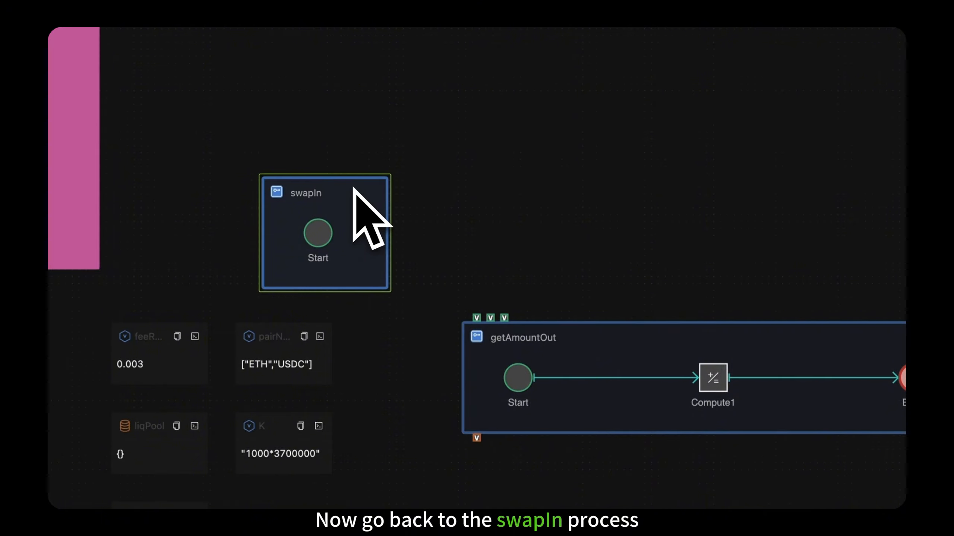
Move the swapIn process directly below getAmountOut and add three variable ports to its inputs.
{"action": "left_click_drag", "start_coordinate": [352, 187], "coordinate": [555, 494]}
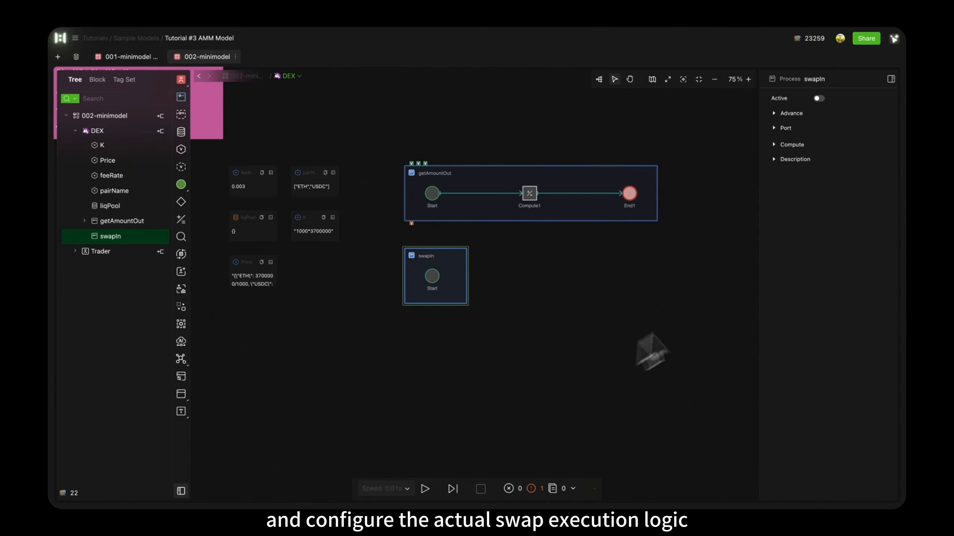
{"action": "left_click", "coordinate": [779, 127]}
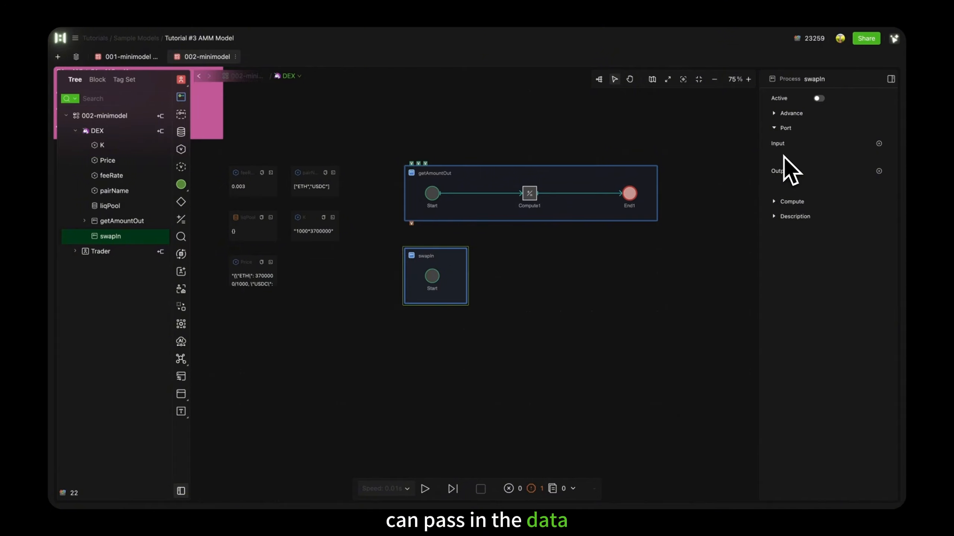
{"action": "left_click", "coordinate": [878, 143]}
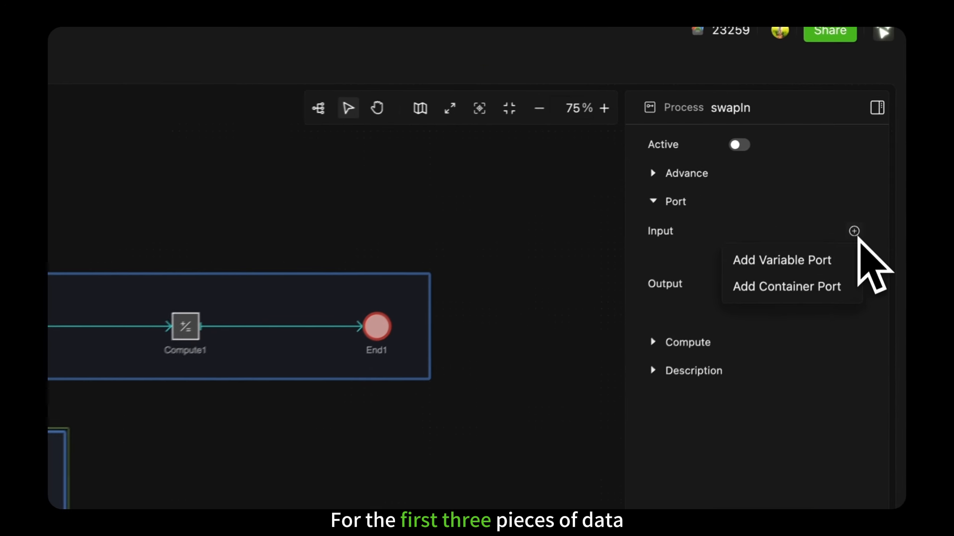
{"action": "left_click", "coordinate": [834, 260]}
{"action": "left_click", "coordinate": [854, 231]}
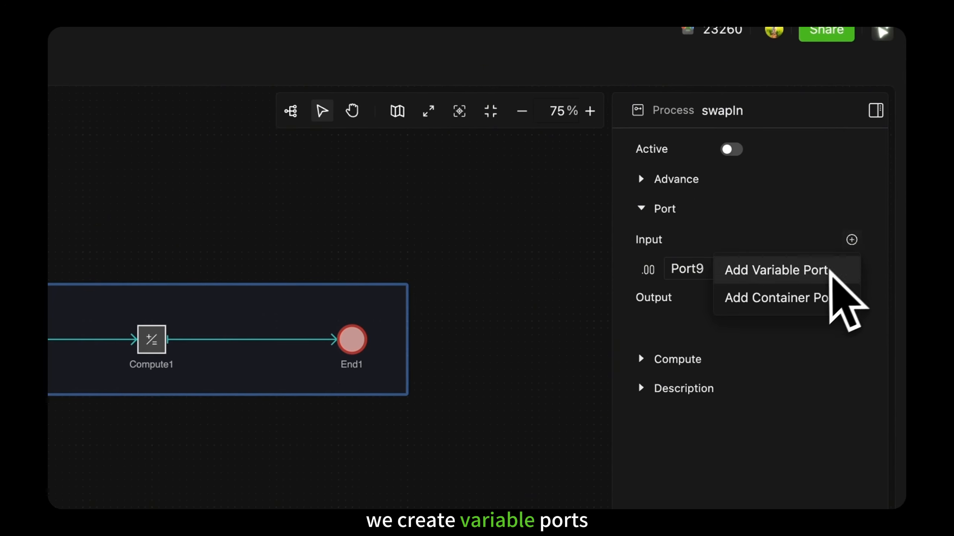
{"action": "left_click", "coordinate": [834, 259]}
{"action": "left_click", "coordinate": [854, 230]}
{"action": "left_click", "coordinate": [822, 270]}
Name swapIn's three input ports, in order, amountIn, TokenA and TokenB, with TokenA and TokenB set as strings.
{"action": "left_click", "coordinate": [716, 269]}
{"action": "key", "text": "ctrl+a"}
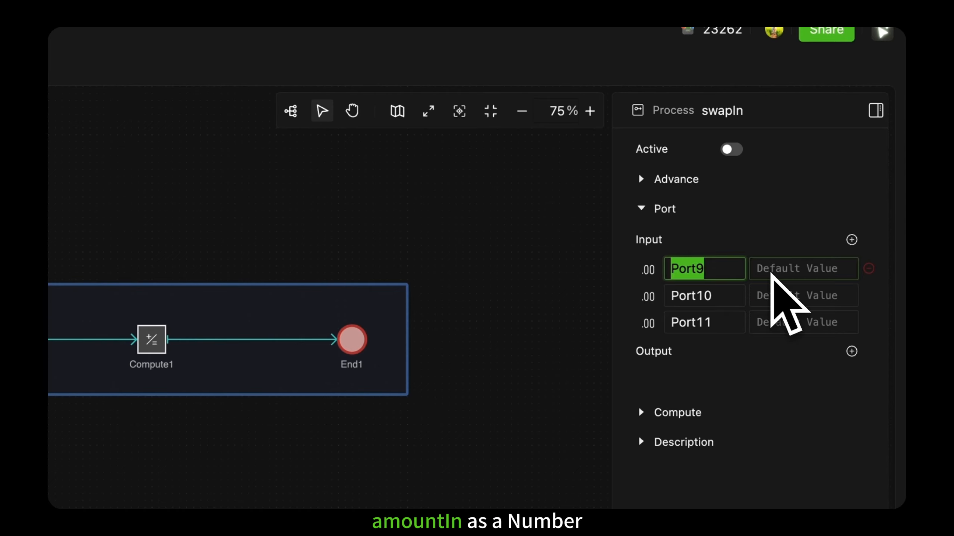
{"action": "type", "text": "amountIn"}
{"action": "left_click", "coordinate": [730, 291]}
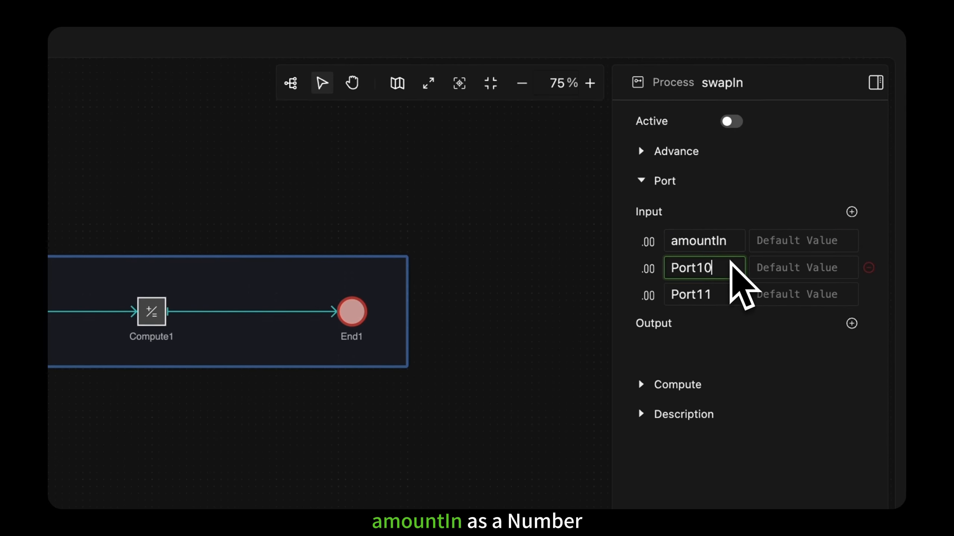
{"action": "left_click_drag", "start_coordinate": [730, 260], "coordinate": [670, 263]}
{"action": "type", "text": "TokenA"}
{"action": "left_click_drag", "start_coordinate": [728, 292], "coordinate": [672, 292]}
{"action": "type", "text": "TokenB"}
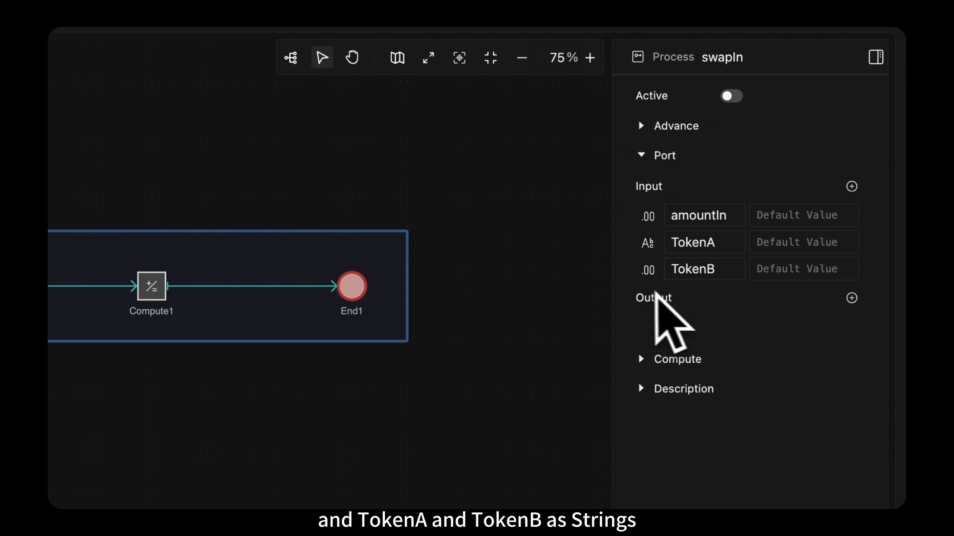
{"action": "left_click", "coordinate": [649, 270]}
{"action": "left_click", "coordinate": [677, 319]}
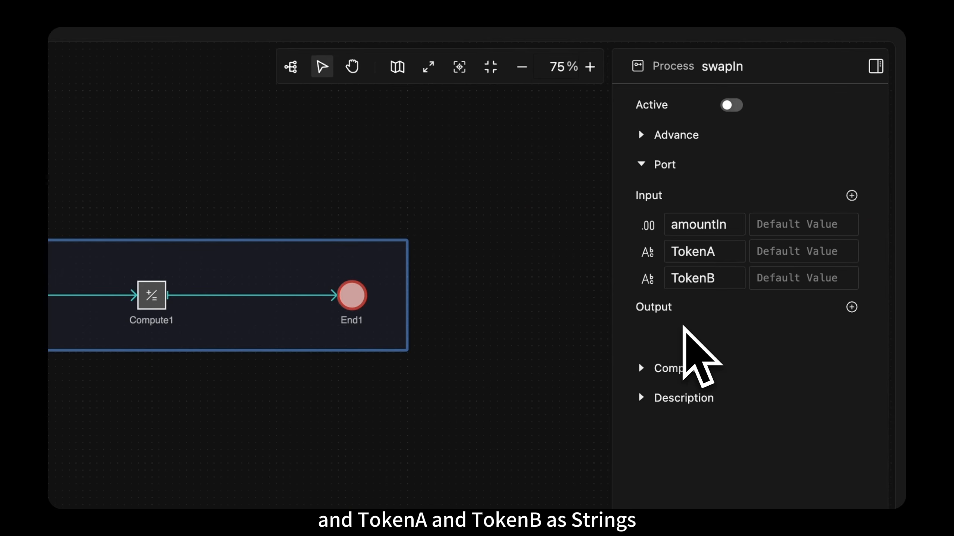
Add a container input port named traderWallet and a variable output port named amountOut to swapIn.
{"action": "left_click", "coordinate": [851, 195]}
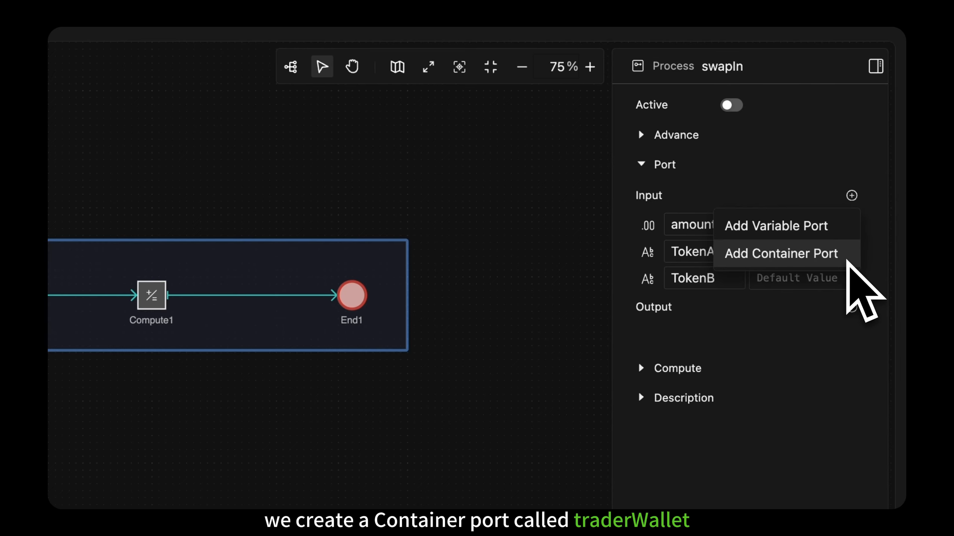
{"action": "left_click", "coordinate": [848, 261]}
{"action": "double_click", "coordinate": [687, 305]}
{"action": "type", "text": "traderWalle"}
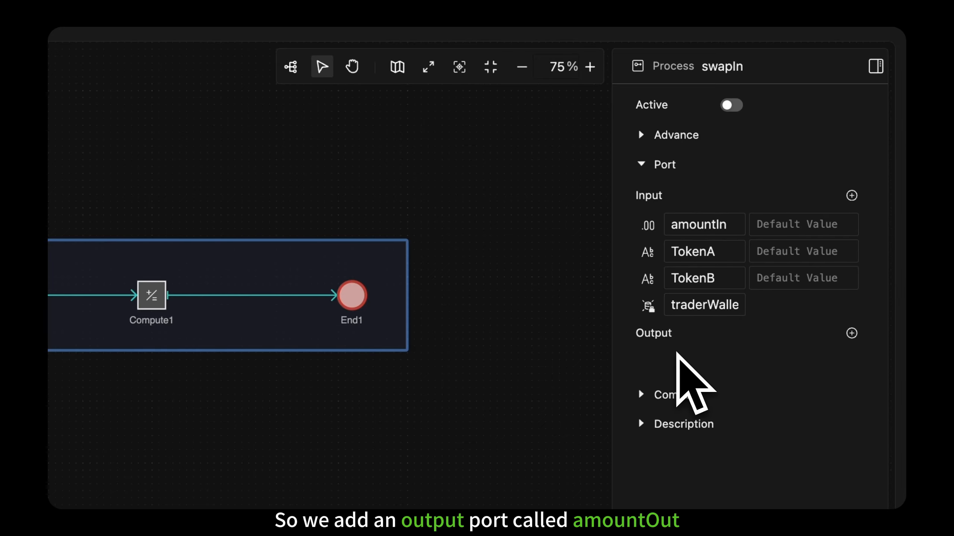
{"action": "left_click", "coordinate": [851, 333]}
{"action": "double_click", "coordinate": [706, 365]}
{"action": "type", "text": "amountOut"}
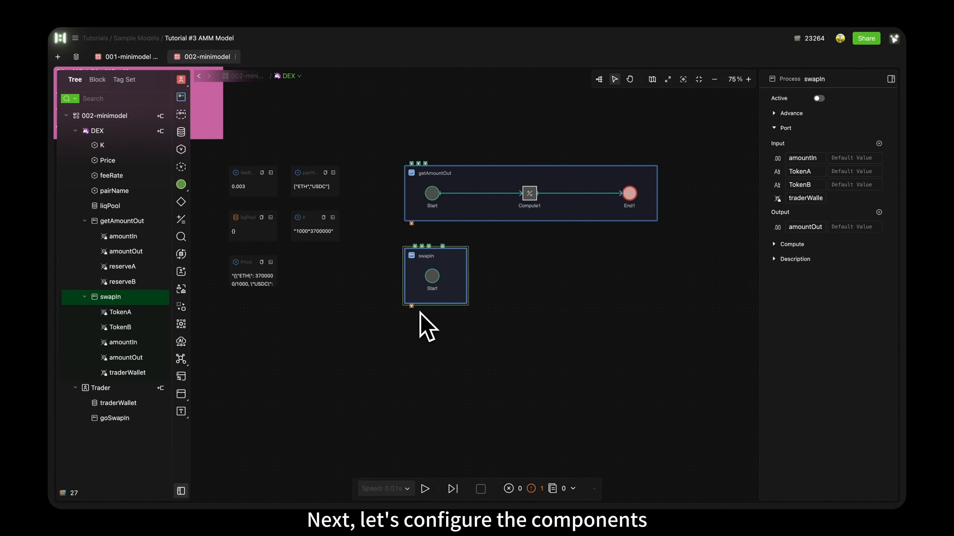
Add a Call component after the Start event of the swapIn process.
{"action": "mouse_move", "coordinate": [429, 279]}
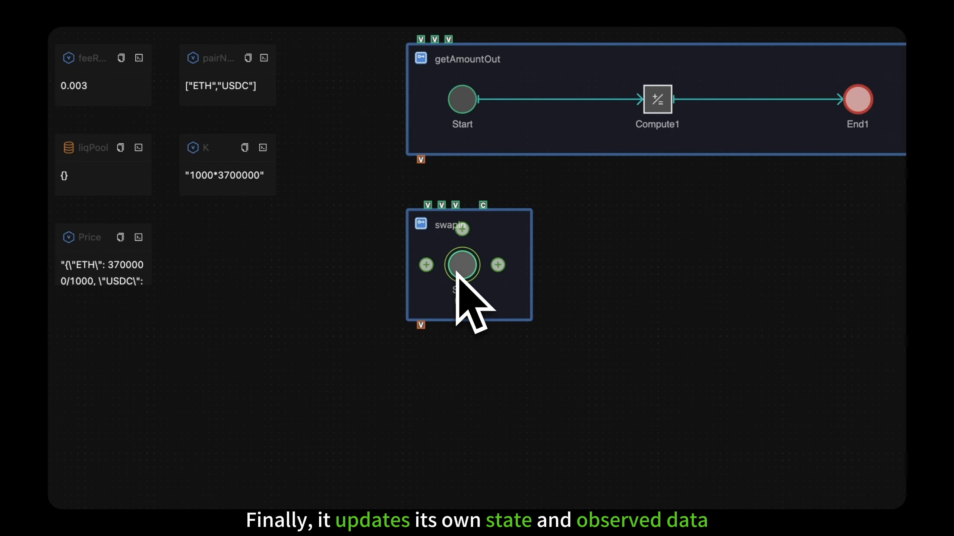
{"action": "left_click", "coordinate": [497, 264]}
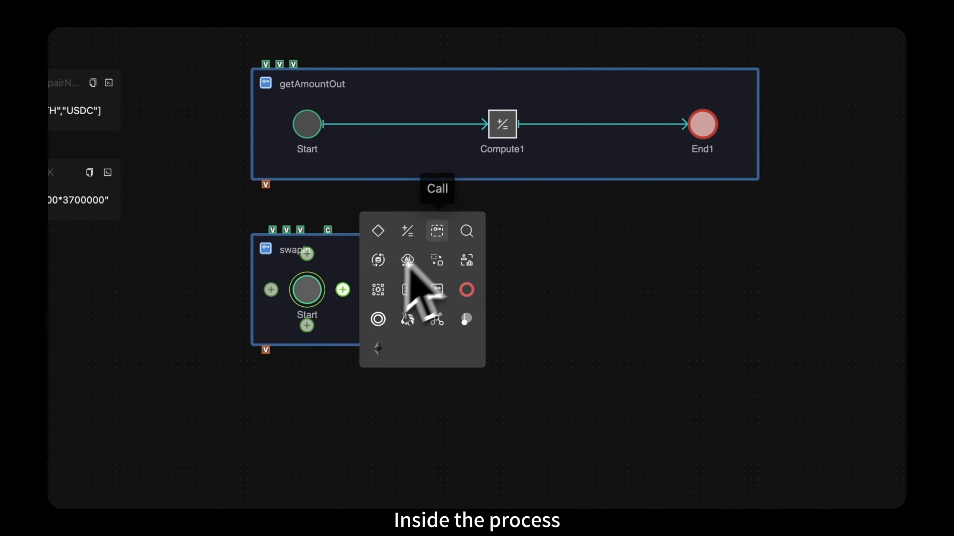
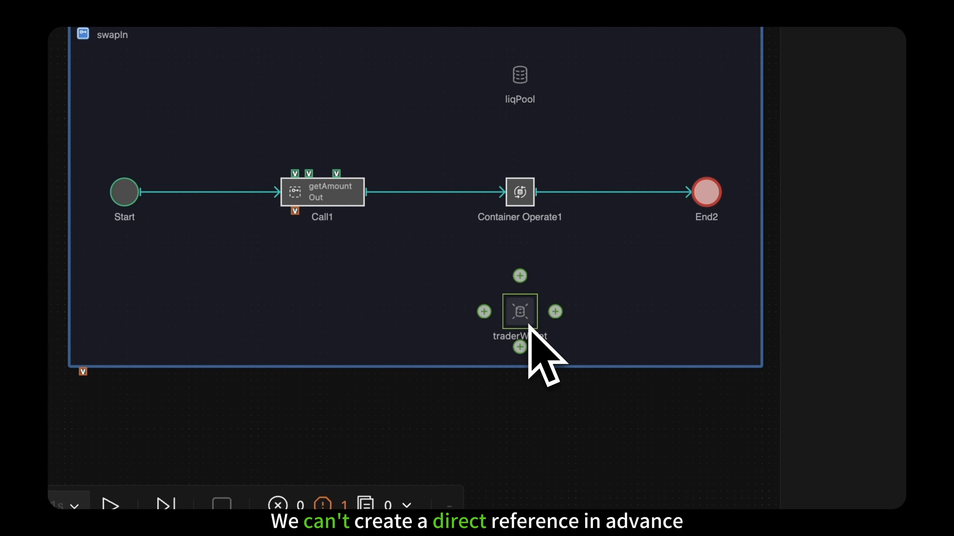
Inside swapIn, connect traderWallet through Container Operate1 to liqPool, and liqPool through Container Operate1 back to traderWallet.
{"action": "left_click_drag", "start_coordinate": [117, 433], "coordinate": [501, 380]}
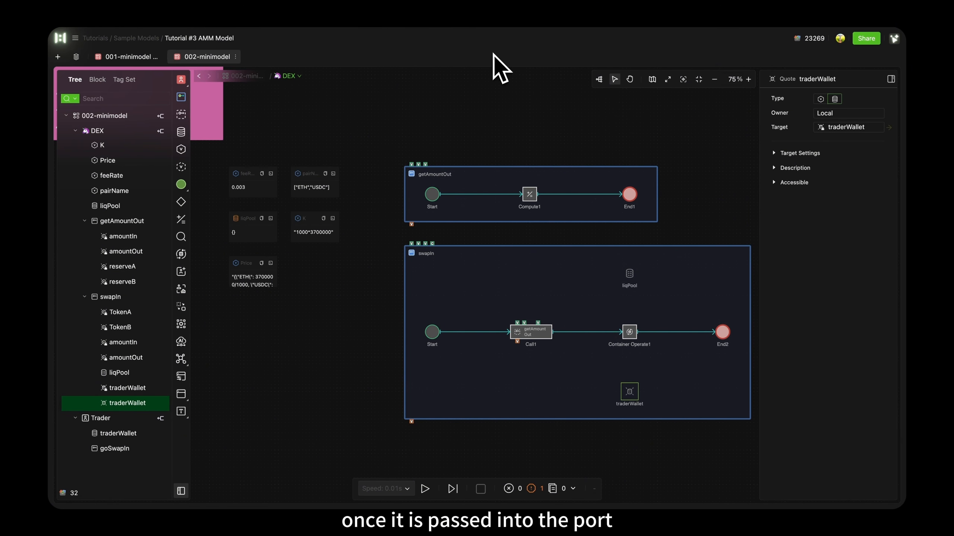
{"action": "left_click", "coordinate": [630, 395]}
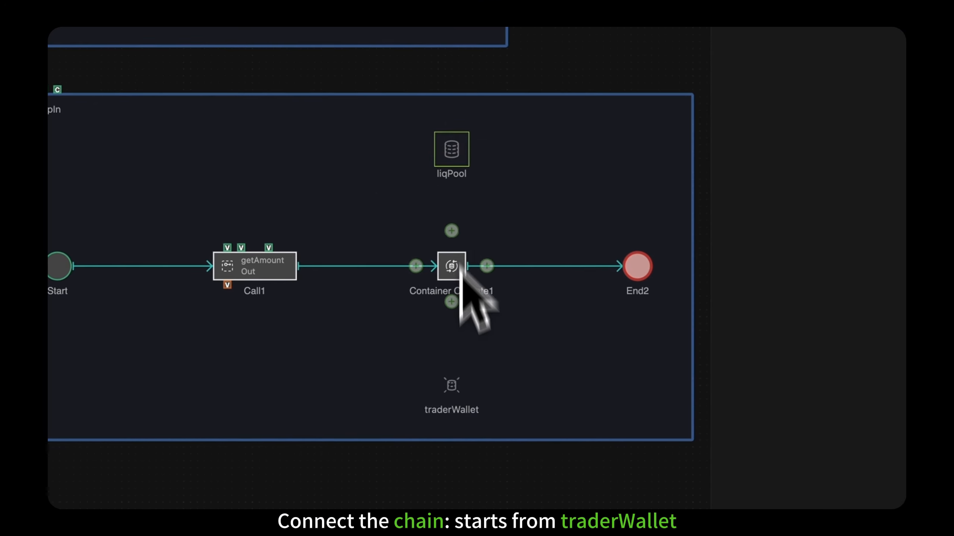
{"action": "left_click_drag", "start_coordinate": [485, 385], "coordinate": [465, 149]}
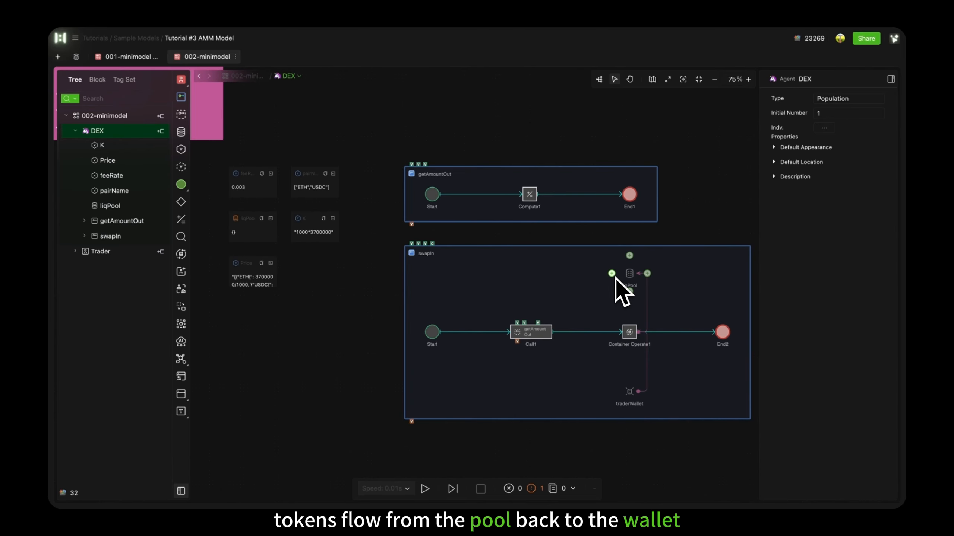
{"action": "left_click_drag", "start_coordinate": [613, 276], "coordinate": [630, 325]}
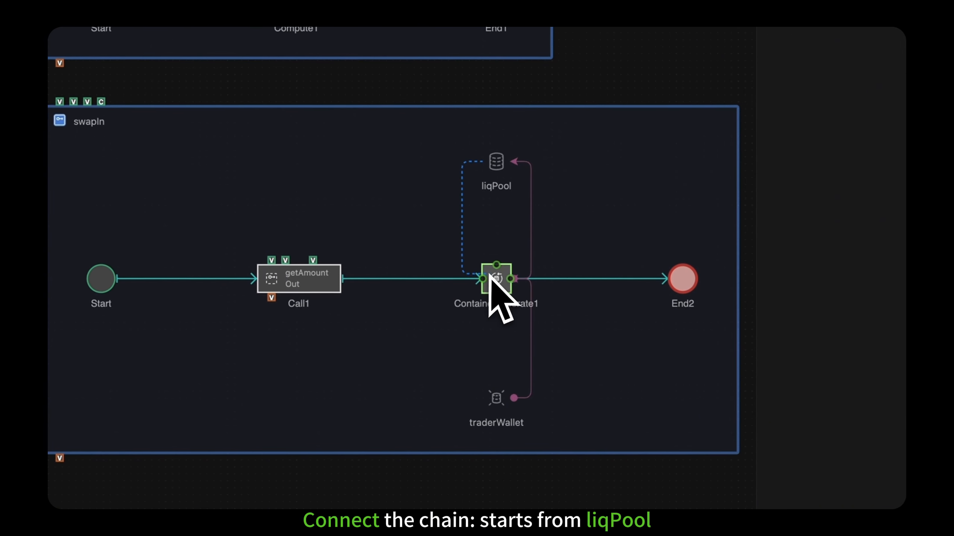
{"action": "left_click_drag", "start_coordinate": [497, 266], "coordinate": [499, 267]}
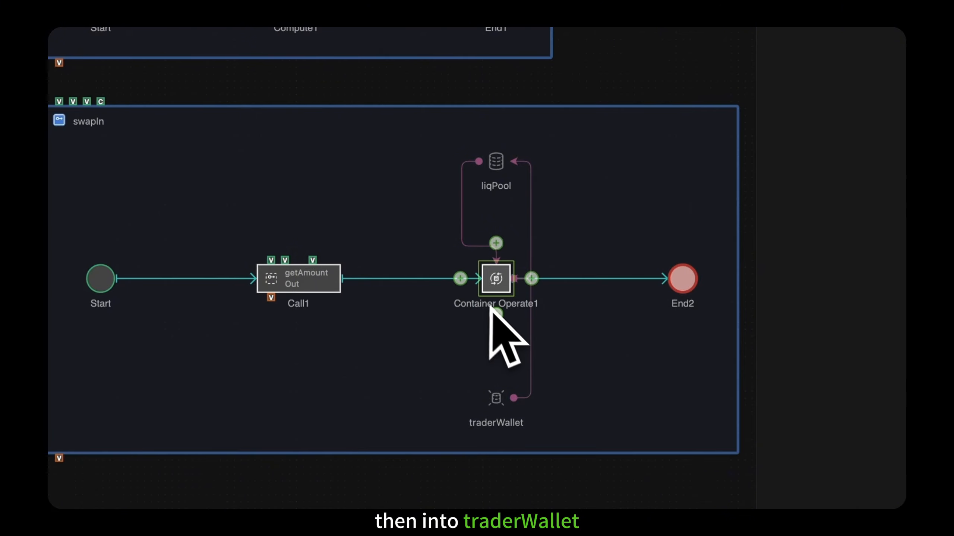
{"action": "left_click_drag", "start_coordinate": [493, 315], "coordinate": [496, 391]}
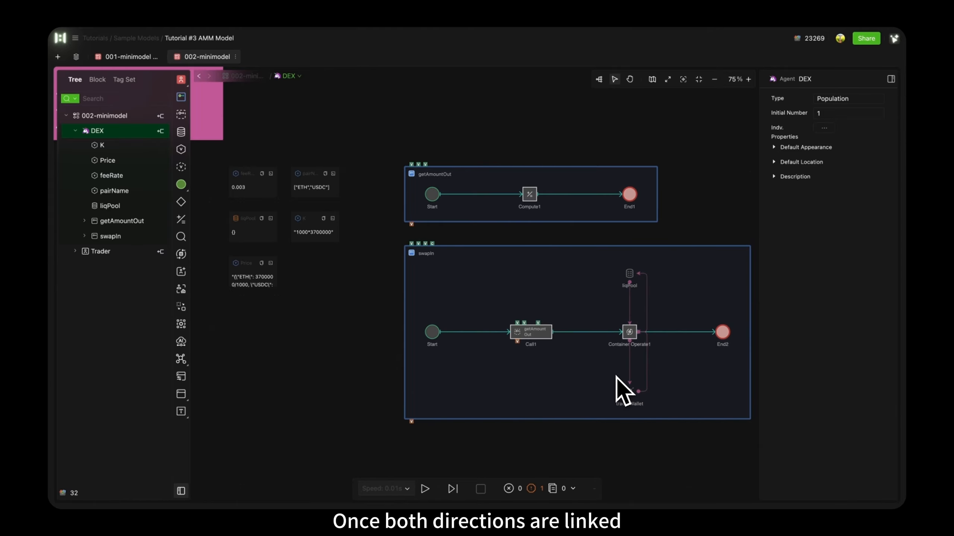
On the traderWallet to Container Operate1 connector, add an operation with container key TokenA and operation number amountIn.
{"action": "left_click", "coordinate": [629, 332]}
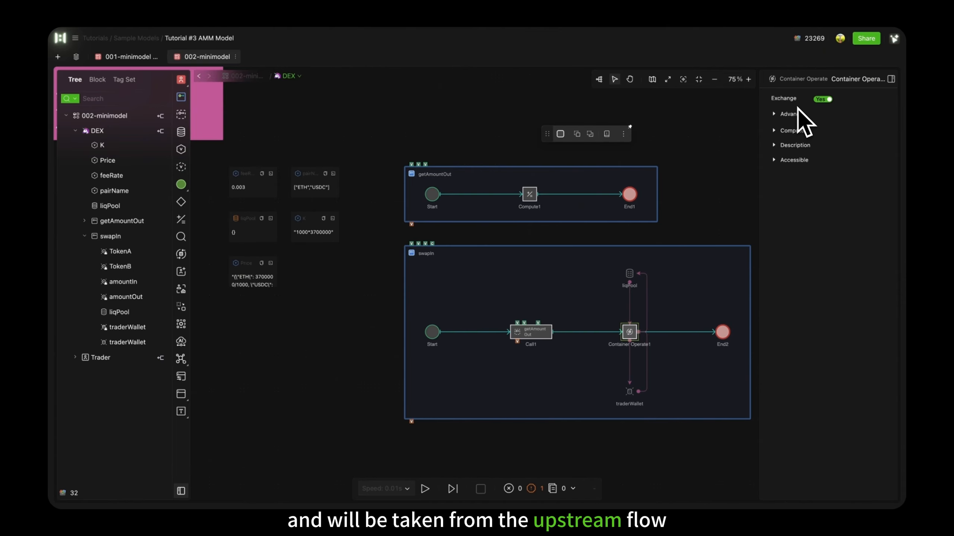
{"action": "left_click", "coordinate": [647, 381]}
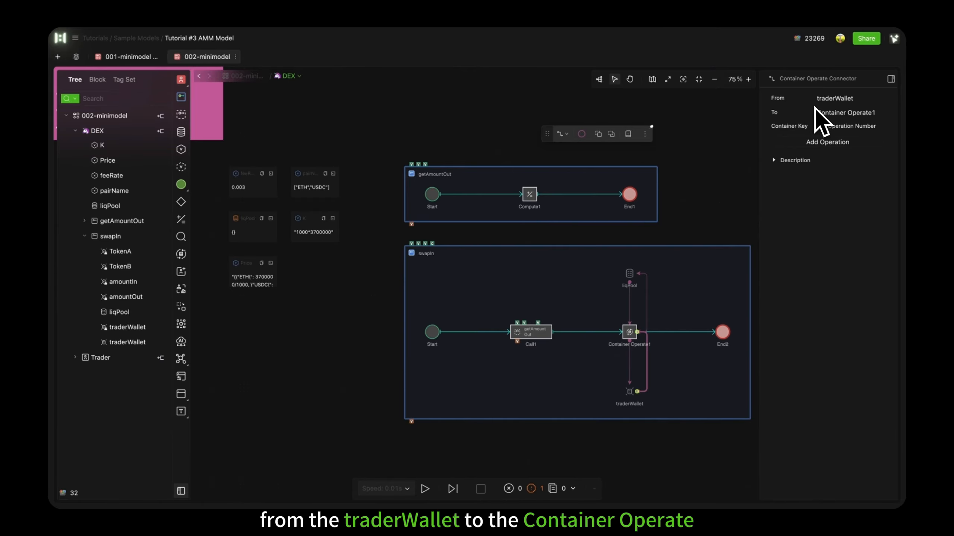
{"action": "left_click", "coordinate": [816, 143]}
{"action": "left_click", "coordinate": [802, 142]}
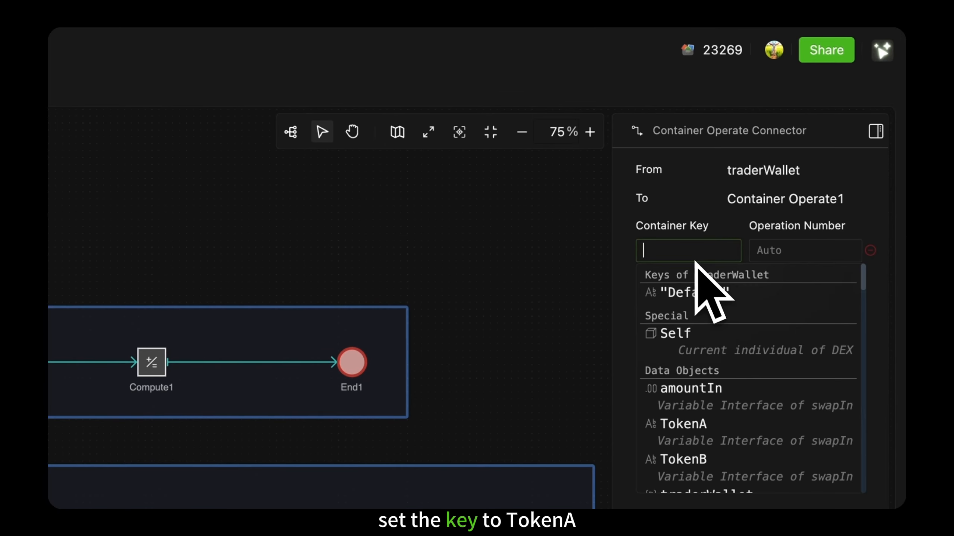
{"action": "left_click", "coordinate": [793, 227]}
{"action": "left_click", "coordinate": [846, 141]}
{"action": "type", "text": "amountIn"}
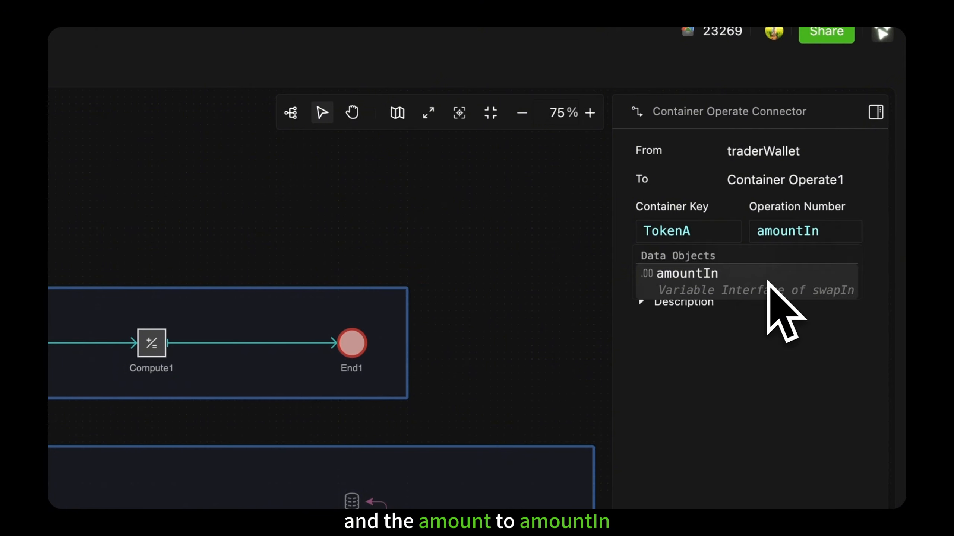
{"action": "key", "text": "Return"}
{"action": "left_click", "coordinate": [784, 302]}
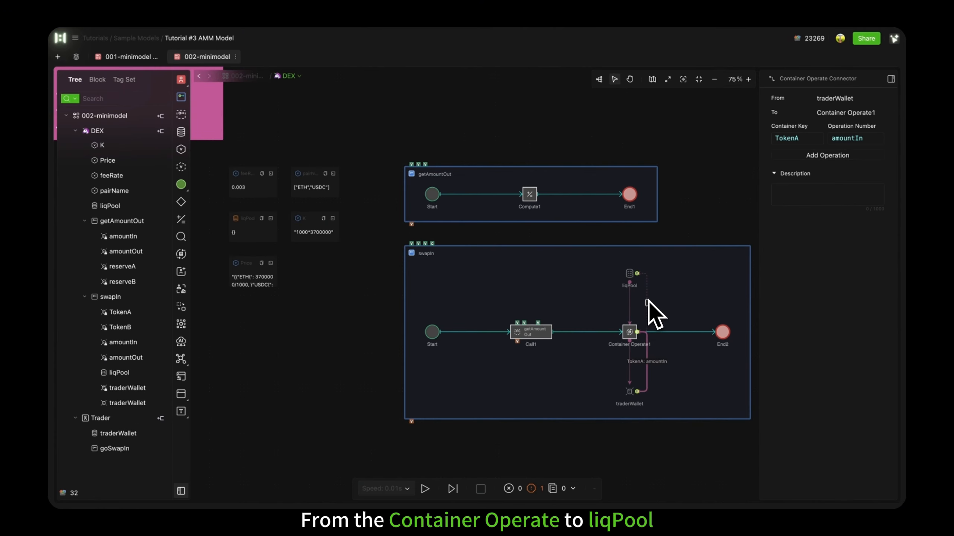
On the Container Operate1 to liqPool connector, add an operation with container key TokenA, leaving the operation number on Auto.
{"action": "left_click", "coordinate": [647, 302]}
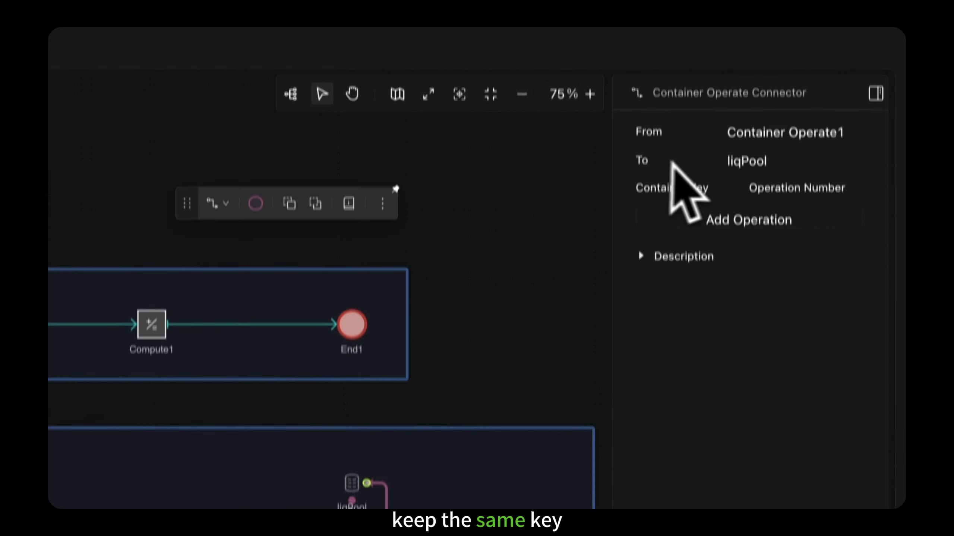
{"action": "left_click", "coordinate": [726, 221]}
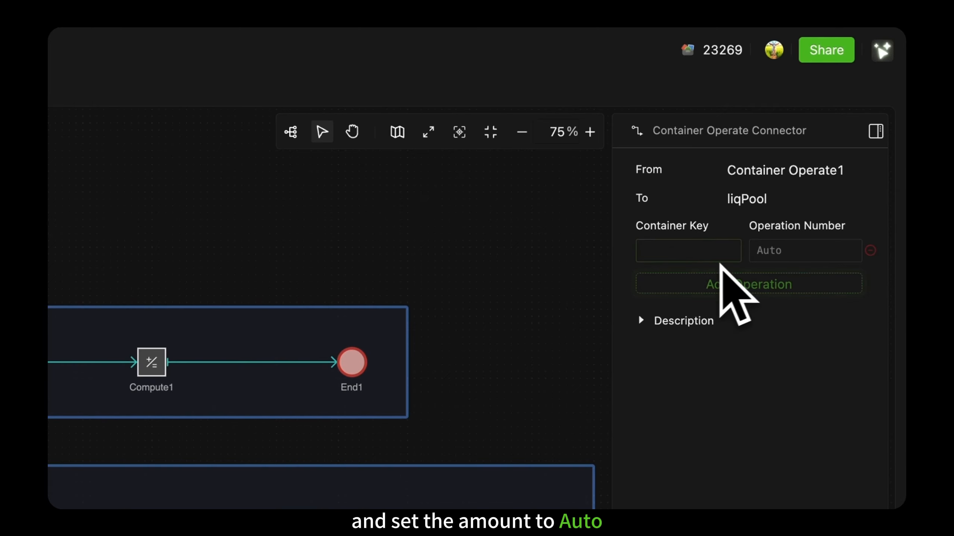
{"action": "type", "text": "toke"}
{"action": "left_click", "coordinate": [680, 293]}
{"action": "left_click", "coordinate": [766, 257]}
{"action": "left_click", "coordinate": [867, 226]}
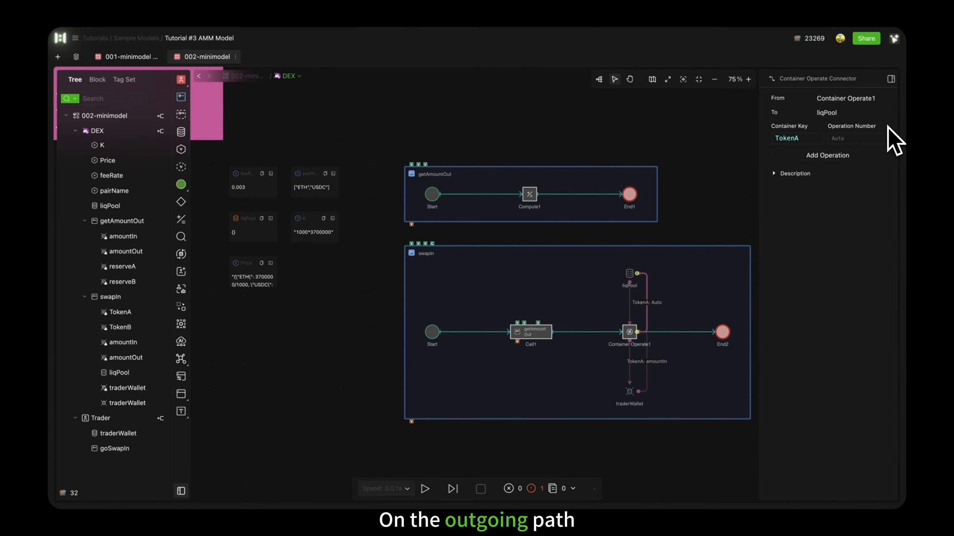
On the liqPool to Container Operate1 connector, add an operation with container key TokenB and operation number amountOut.
{"action": "left_click", "coordinate": [629, 310]}
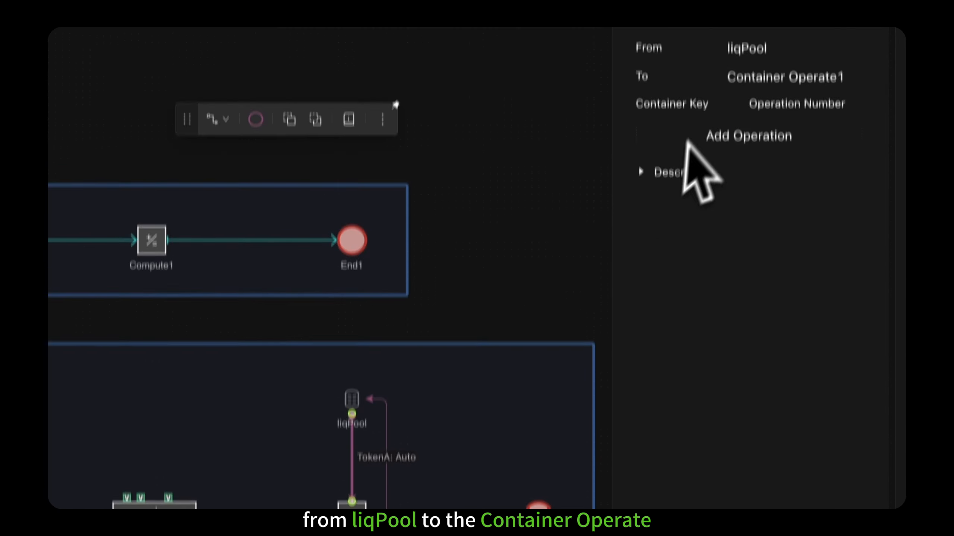
{"action": "left_click", "coordinate": [714, 136]}
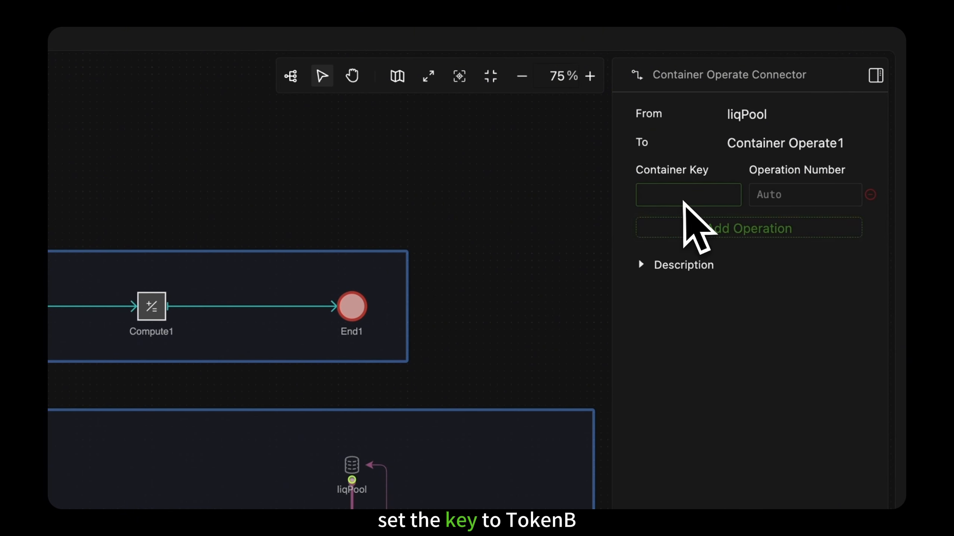
{"action": "left_click", "coordinate": [683, 200]}
{"action": "type", "text": "tokenB"}
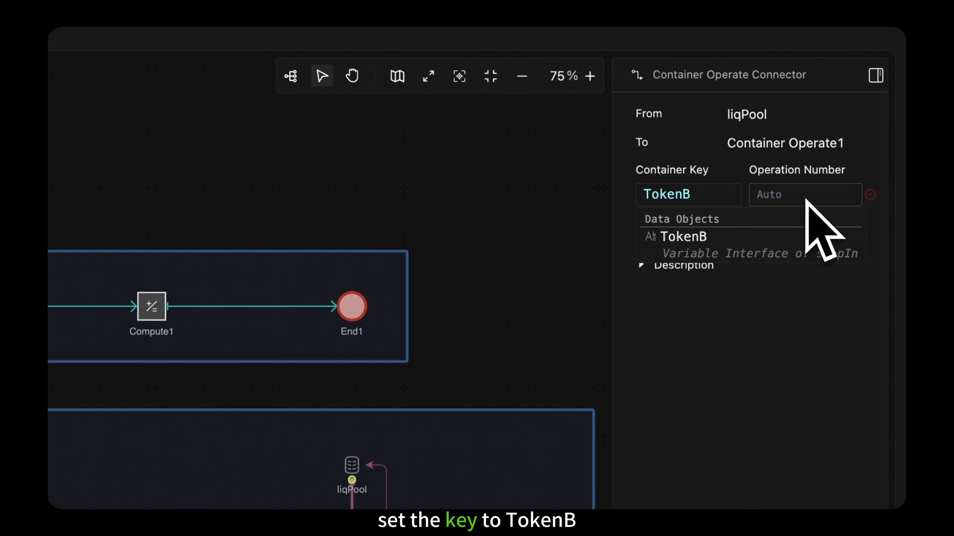
{"action": "left_click", "coordinate": [811, 198]}
{"action": "type", "text": "amountOut"}
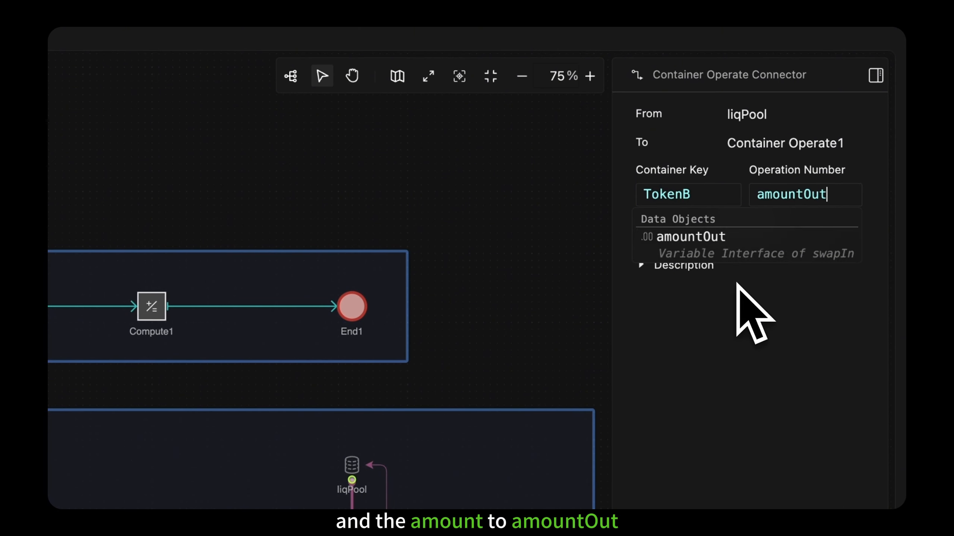
{"action": "key", "text": "Return"}
{"action": "left_click", "coordinate": [440, 321]}
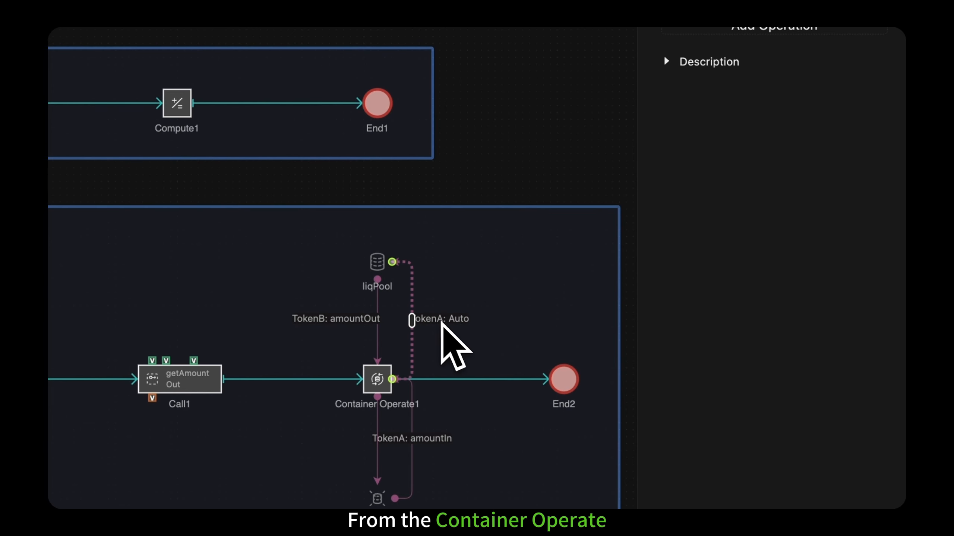
On the Container Operate1 to traderWallet connector, add an operation with container key TokenB, leaving the operation number on Auto.
{"action": "left_click", "coordinate": [377, 436]}
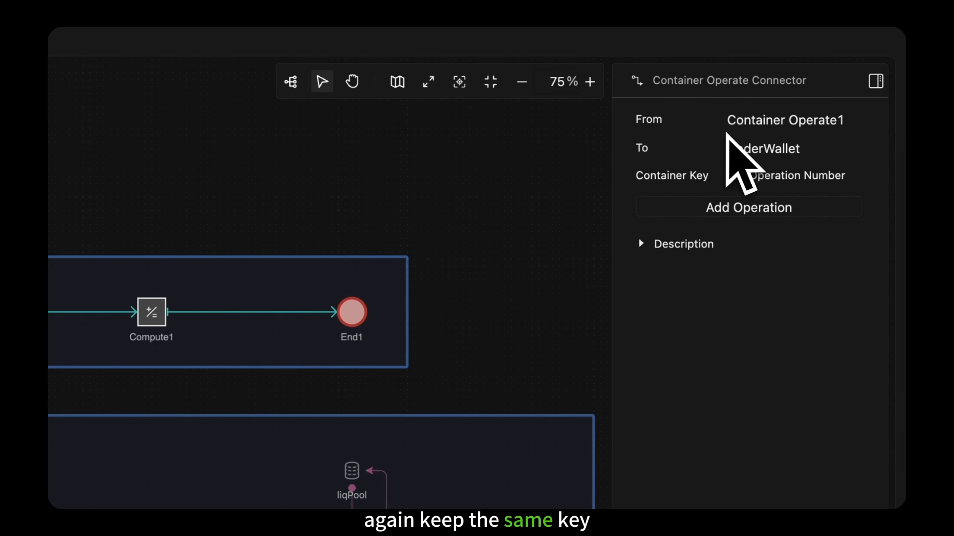
{"action": "left_click", "coordinate": [725, 208]}
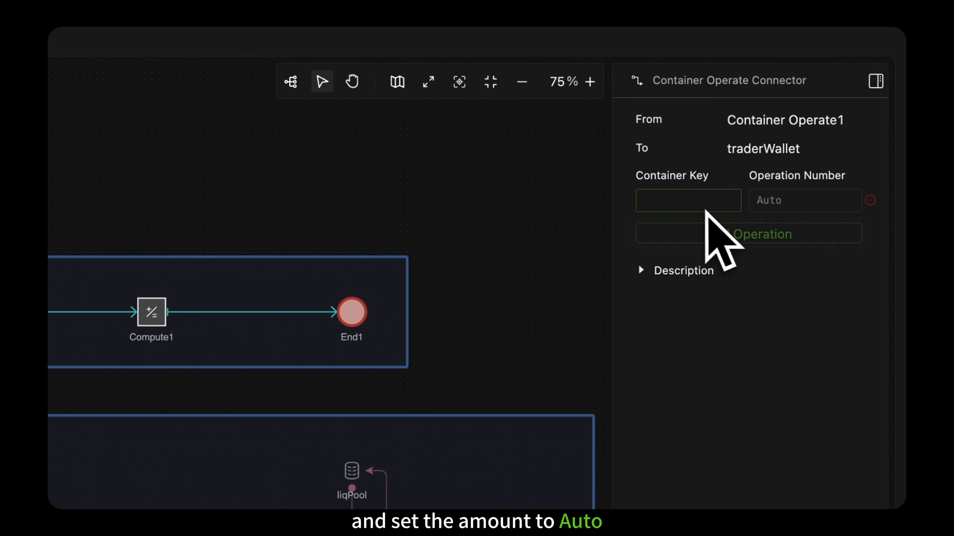
{"action": "left_click", "coordinate": [732, 395]}
{"action": "left_click", "coordinate": [846, 206]}
{"action": "left_click", "coordinate": [885, 259]}
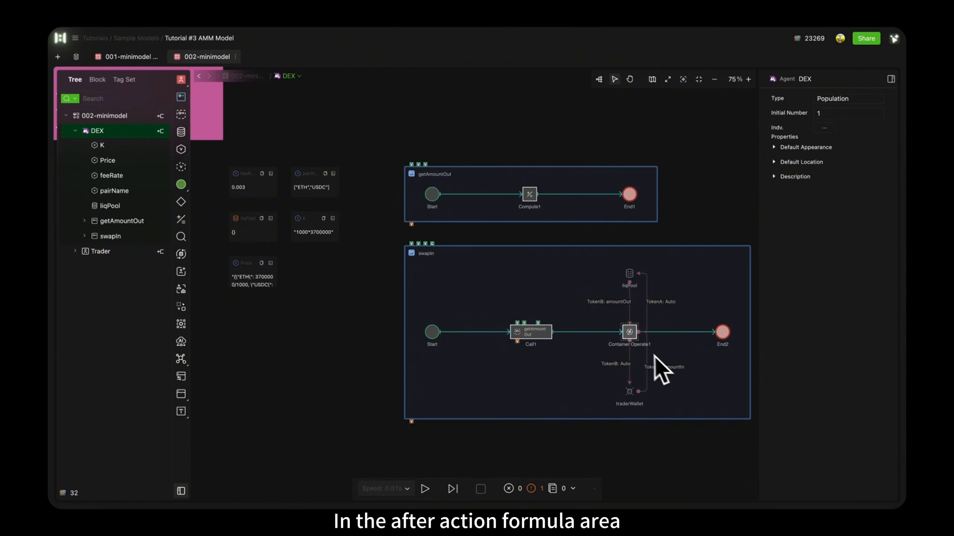
Add three empty Compute After Action formulas to Container Operate1 in the swapIn process.
{"action": "left_click", "coordinate": [630, 333]}
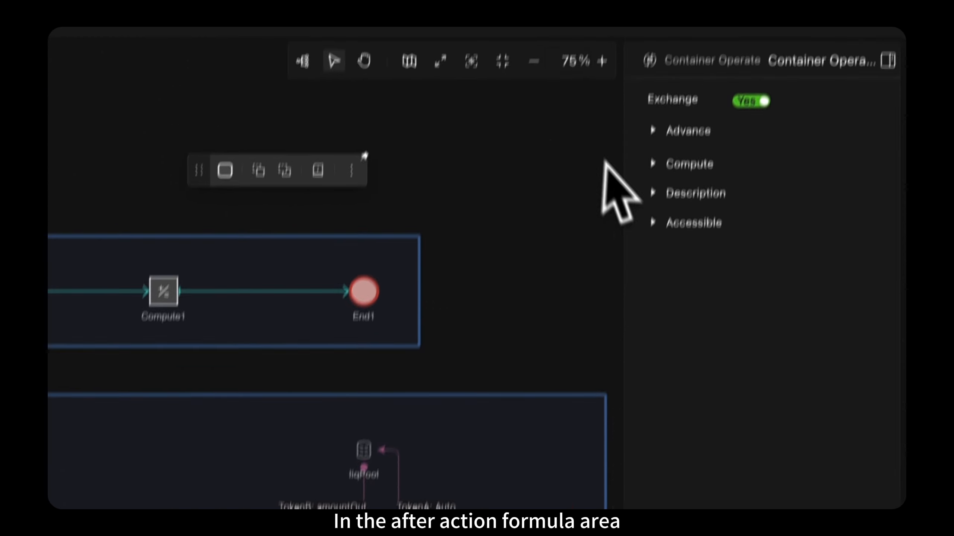
{"action": "left_click", "coordinate": [689, 27]}
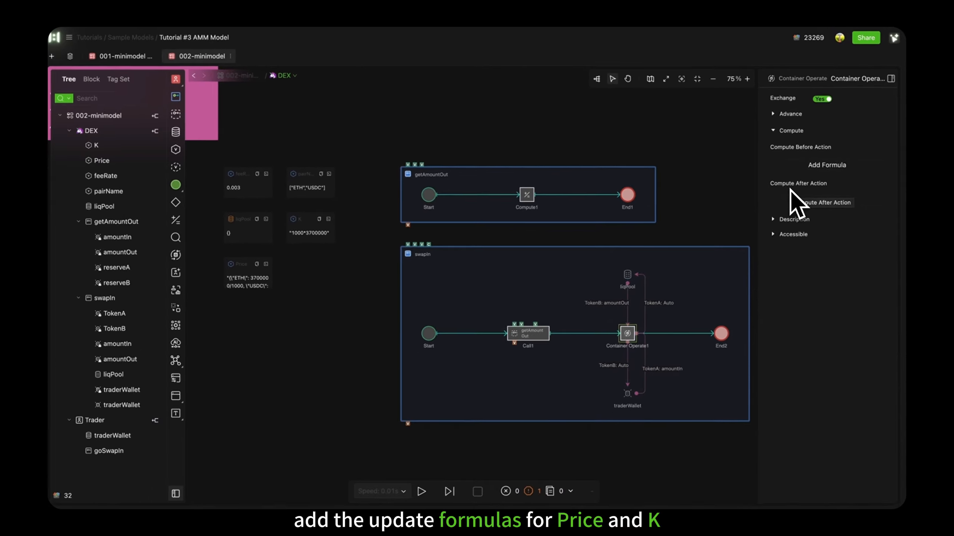
{"action": "left_click", "coordinate": [790, 202]}
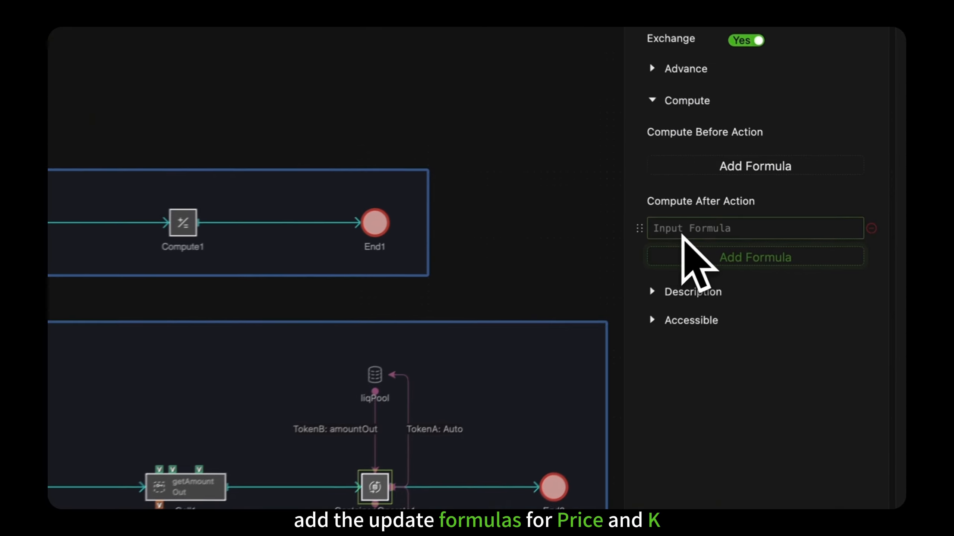
{"action": "left_click", "coordinate": [790, 215]}
{"action": "left_click", "coordinate": [676, 292]}
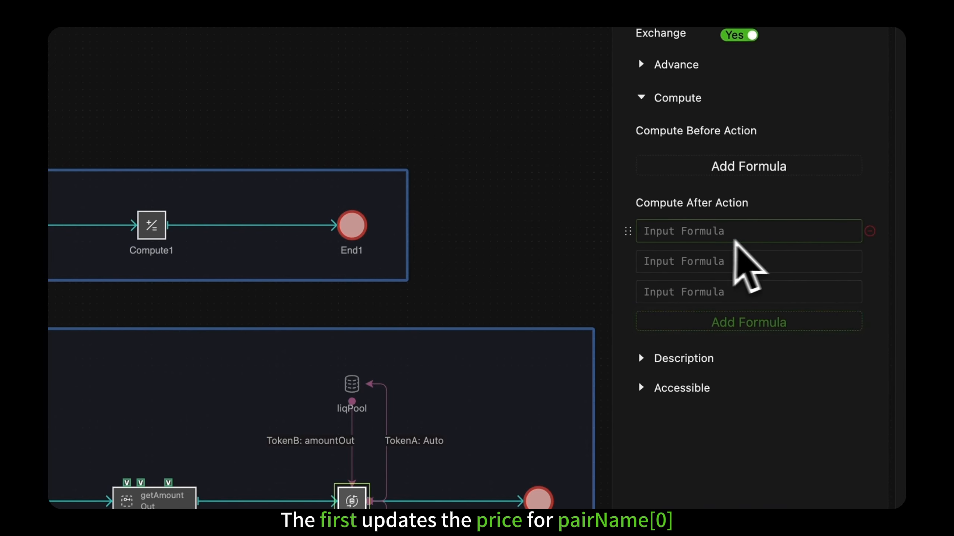
Fill the formulas with Price[pairName[0]] = liqPool[pairName[1]] / liqPool[pairName[0]], Price[pairName[1]] = liqPool[pairName[0]] / liqPool[pairName[1]], and K = liqPool[pairName[0]] * liqPool[pairName[1]].
{"action": "left_click", "coordinate": [760, 233]}
{"action": "type", "text": "Price[pairName[0]] = liqPool[pairName[1]] / liqPool[pairName[0]]"}
{"action": "left_click", "coordinate": [822, 298]}
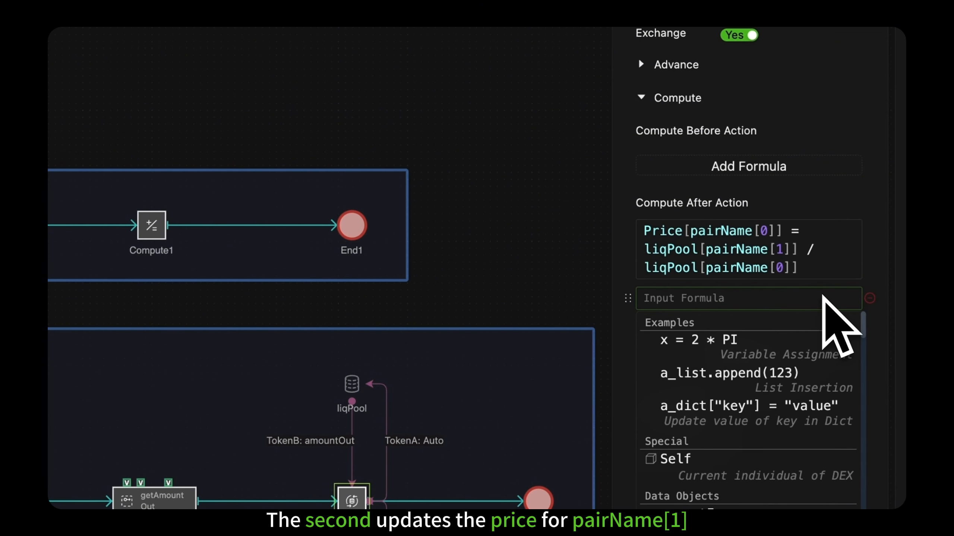
{"action": "type", "text": "Price[pairName[1]] = liqPool[pairName[0]] / liqPool[pairName[1]]"}
{"action": "left_click", "coordinate": [828, 297]}
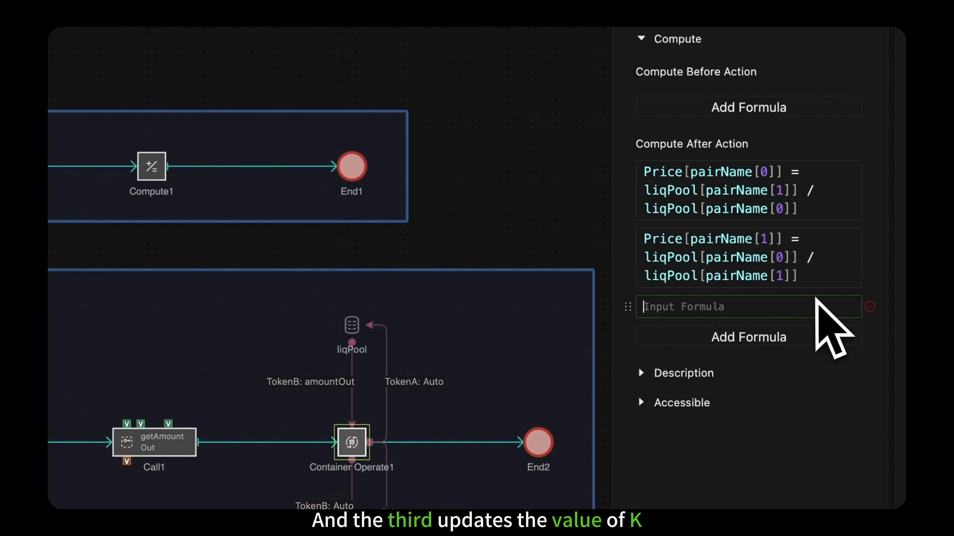
{"action": "type", "text": "K = liqPool[pairName[0]] * liqPool[pairName[1]]"}
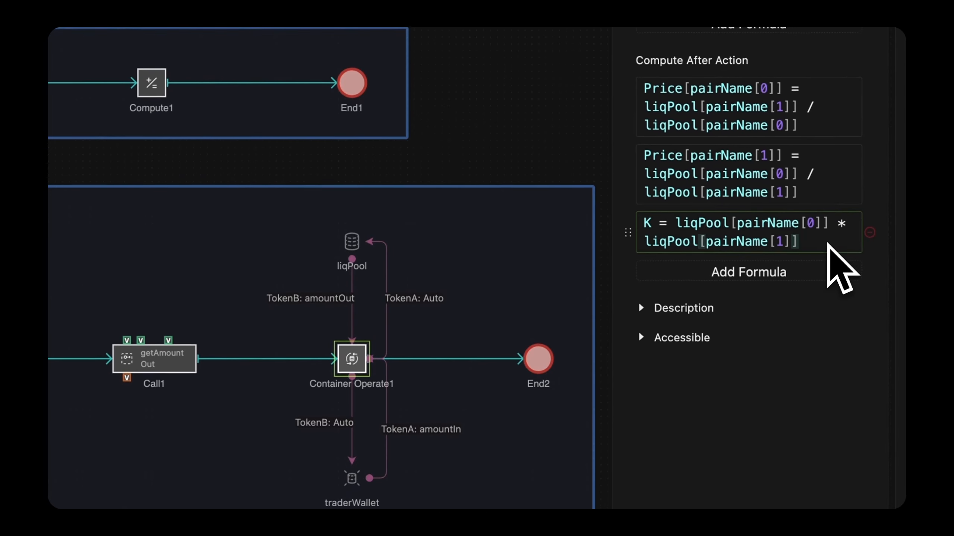
Try K = liqPool["ETH"] * liqPool["USDC"] as the third formula and restore the pairName version.
{"action": "left_click", "coordinate": [785, 281]}
{"action": "type", "text": "K = liqPool[\"ETH\"] * liqPool[\"USDC\"]"}
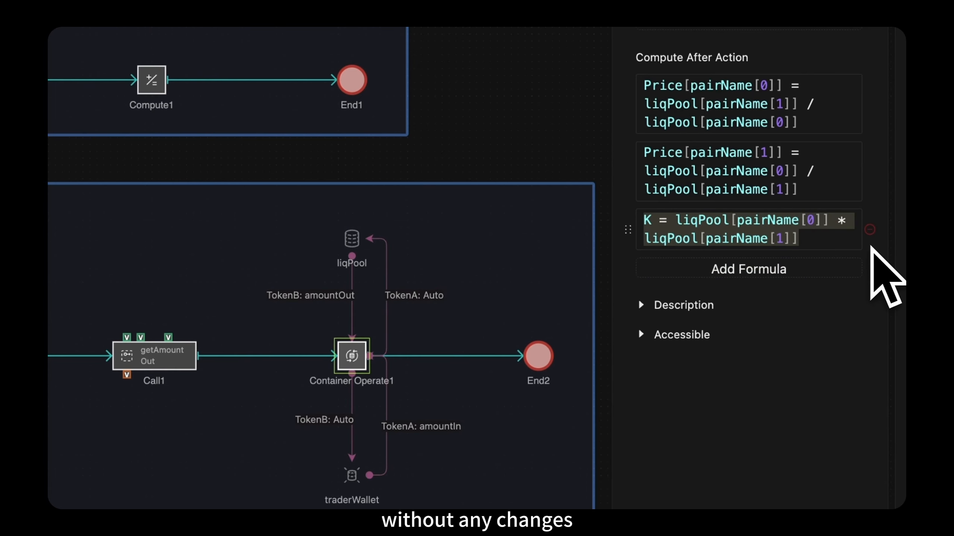
{"action": "left_click", "coordinate": [836, 241]}
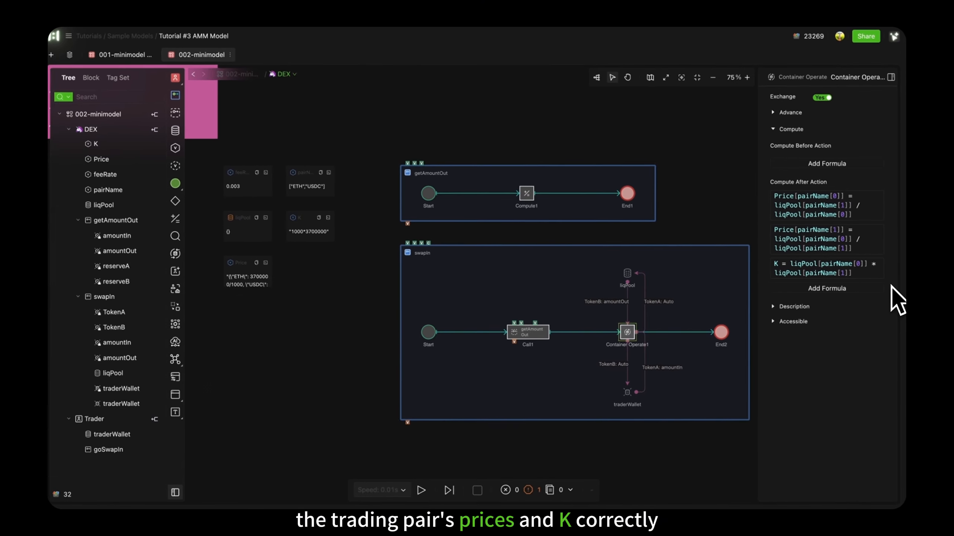
Rename Compute1 in getAmountOut to calcAmountOut and Call1 in swapIn to callGetAmountOut.
{"action": "left_click", "coordinate": [531, 198]}
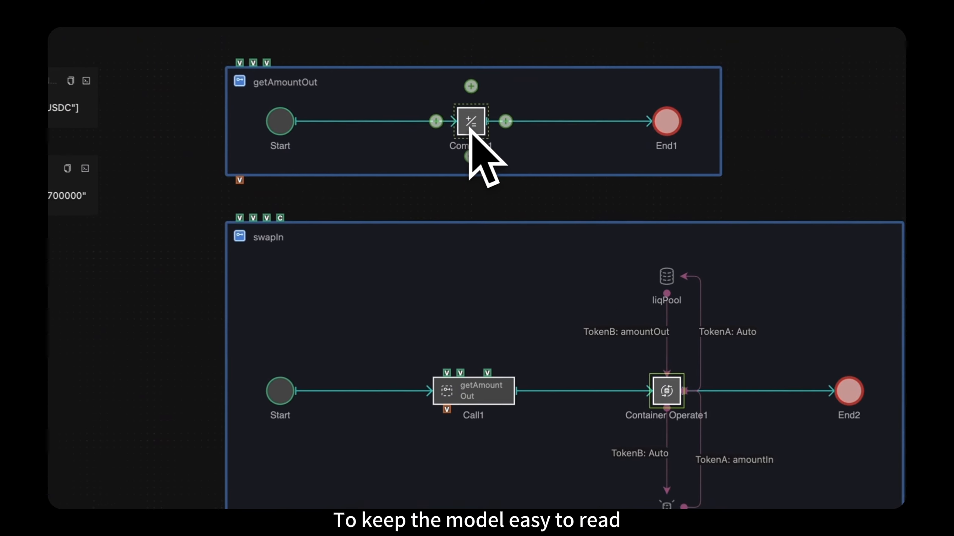
{"action": "double_click", "coordinate": [474, 143]}
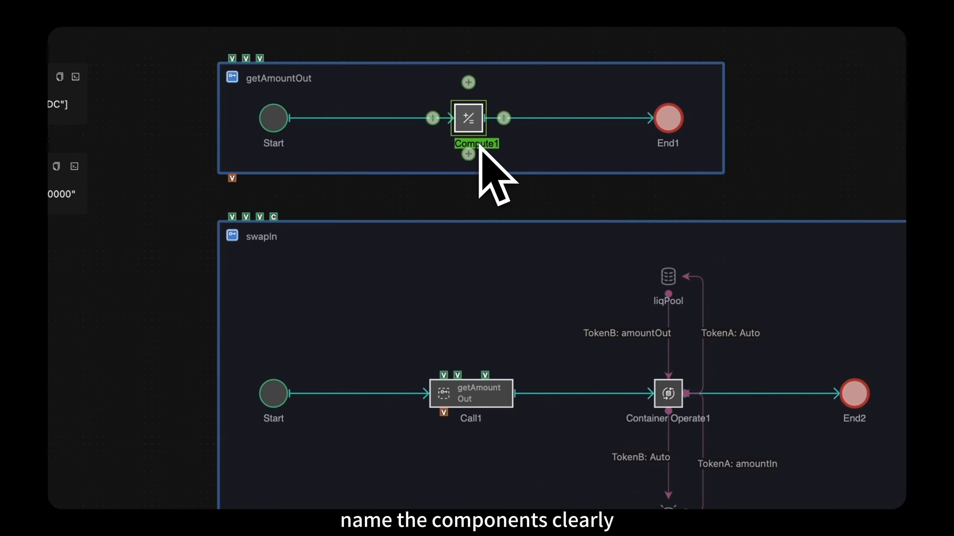
{"action": "type", "text": "calcAmountOut"}
{"action": "left_click", "coordinate": [495, 398]}
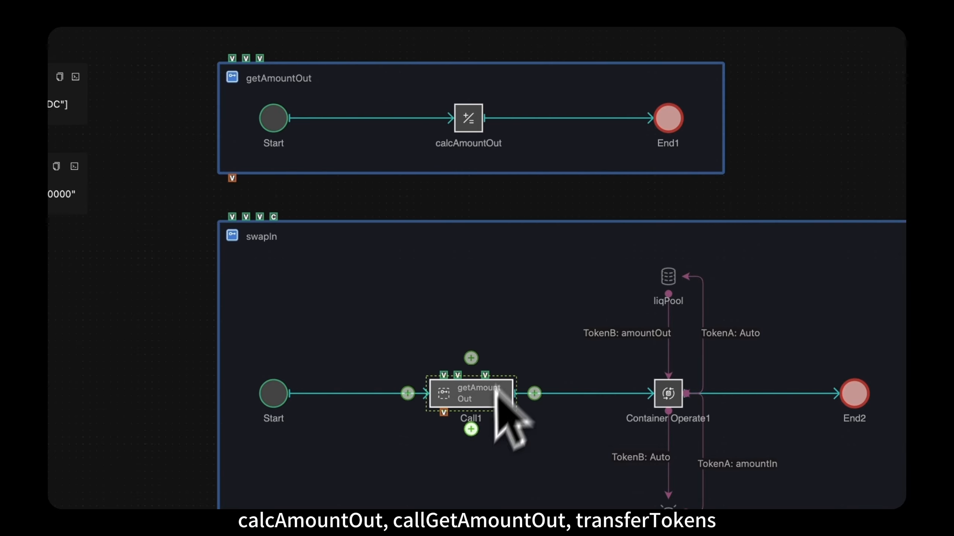
{"action": "double_click", "coordinate": [477, 419]}
{"action": "type", "text": "callGetAmountOut"}
{"action": "key", "text": "Return"}
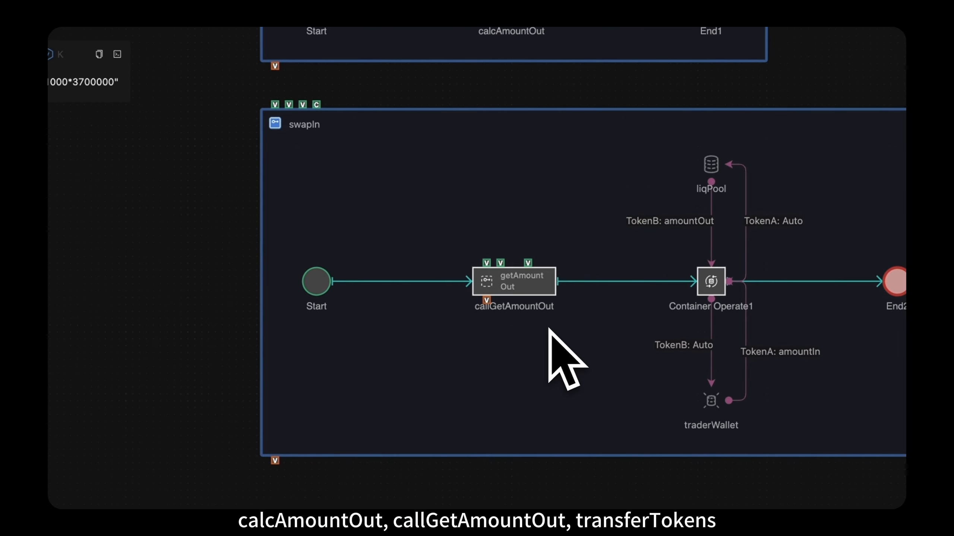
Rename Container Operate1 in swapIn to transferTokens and review its settings.
{"action": "double_click", "coordinate": [725, 308]}
{"action": "type", "text": "transferTokens"}
{"action": "key", "text": "Return"}
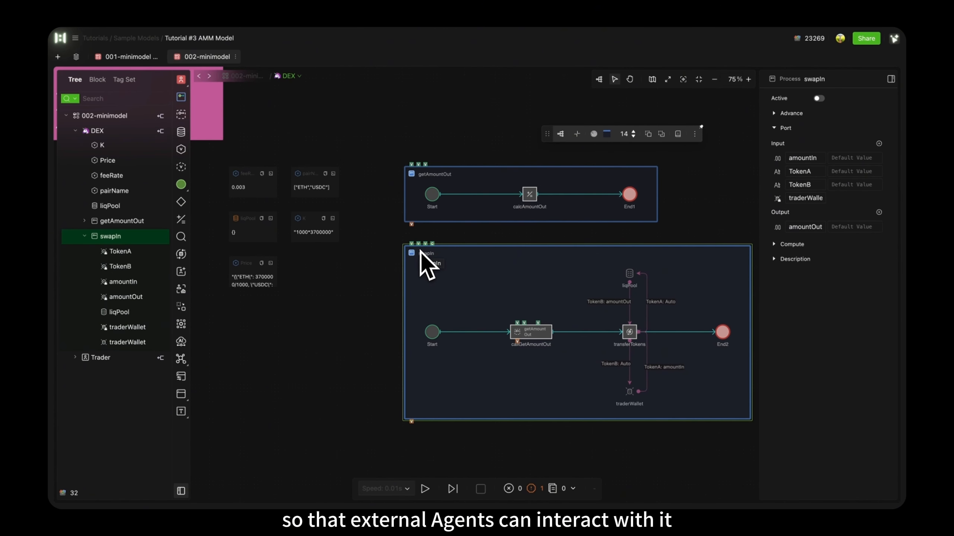
{"action": "left_click", "coordinate": [629, 332]}
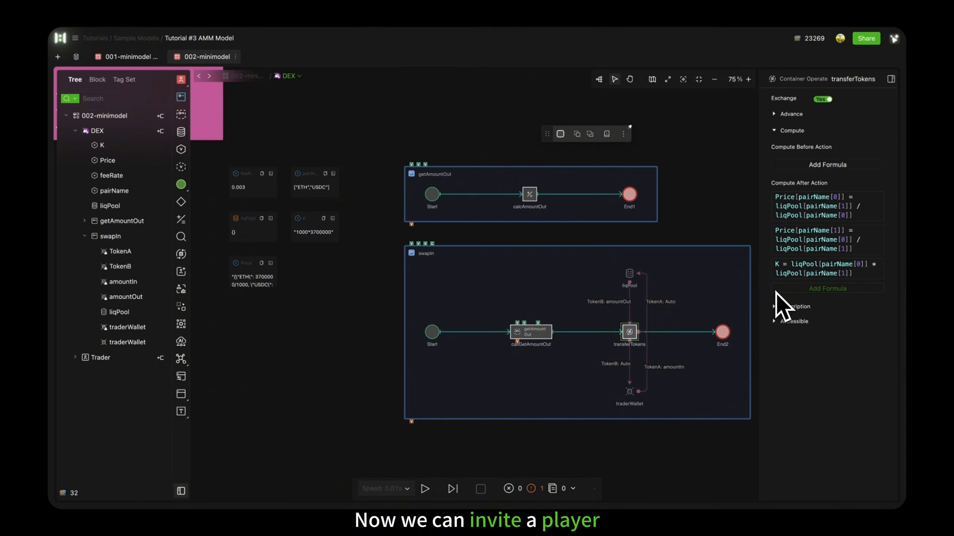
Return to the top level of 002-minimodel and set the Trader agent's type to Population.
{"action": "left_click", "coordinate": [247, 79]}
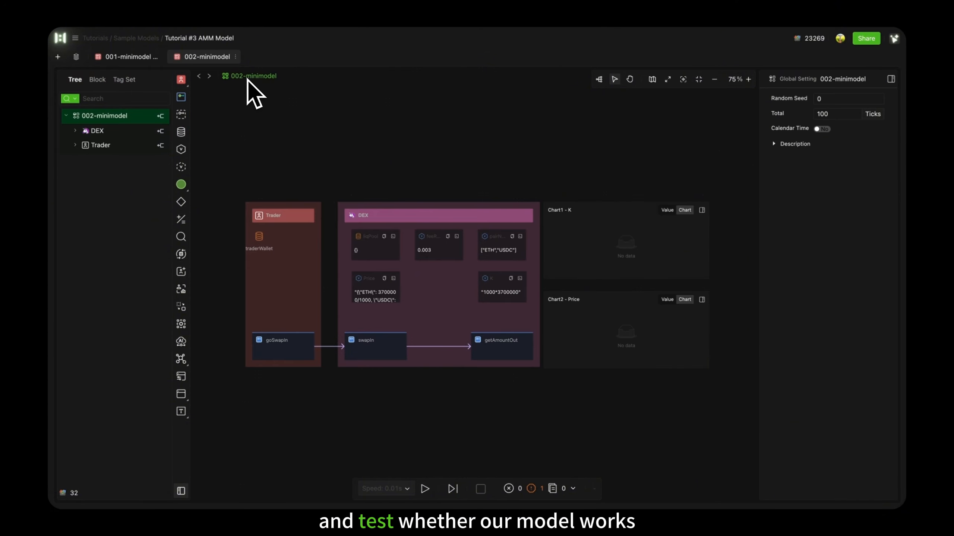
{"action": "left_click", "coordinate": [292, 219]}
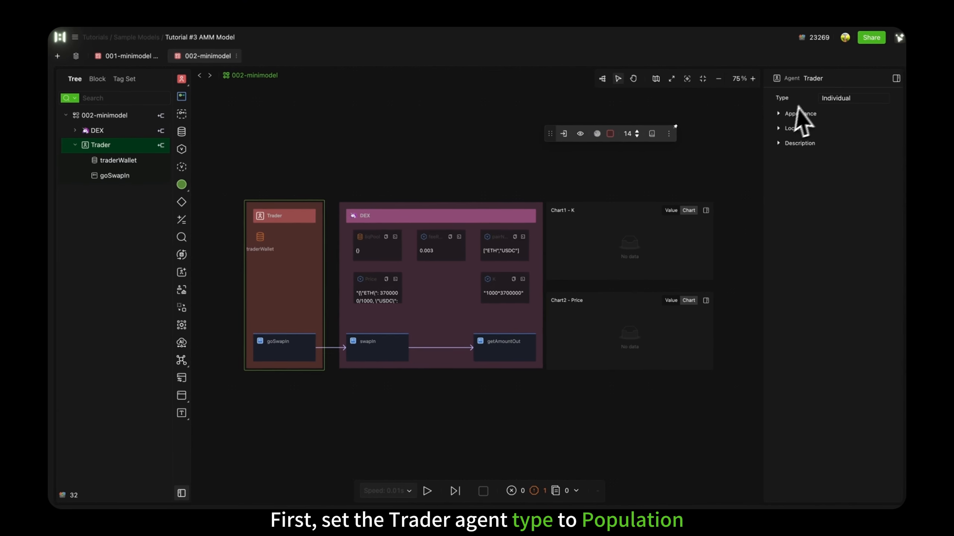
{"action": "left_click", "coordinate": [881, 99]}
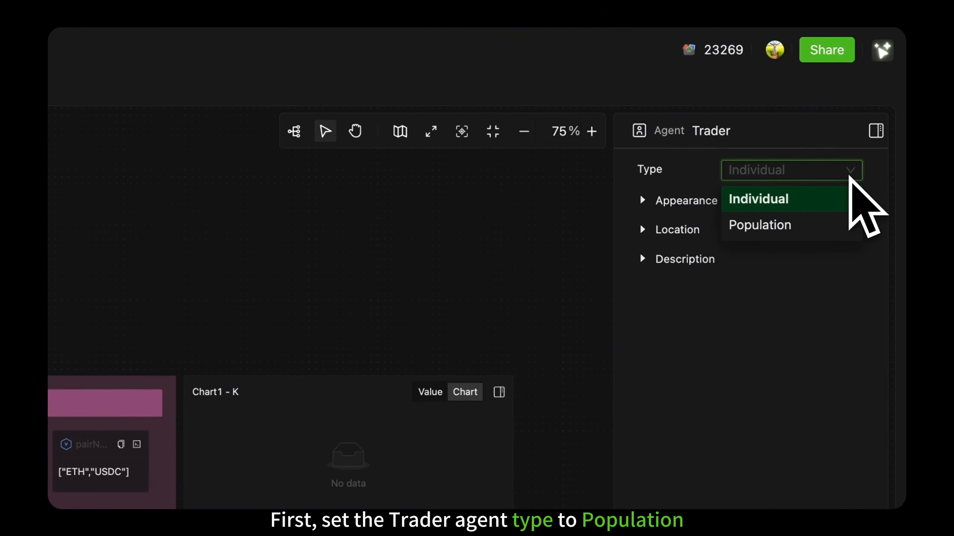
{"action": "left_click", "coordinate": [845, 228]}
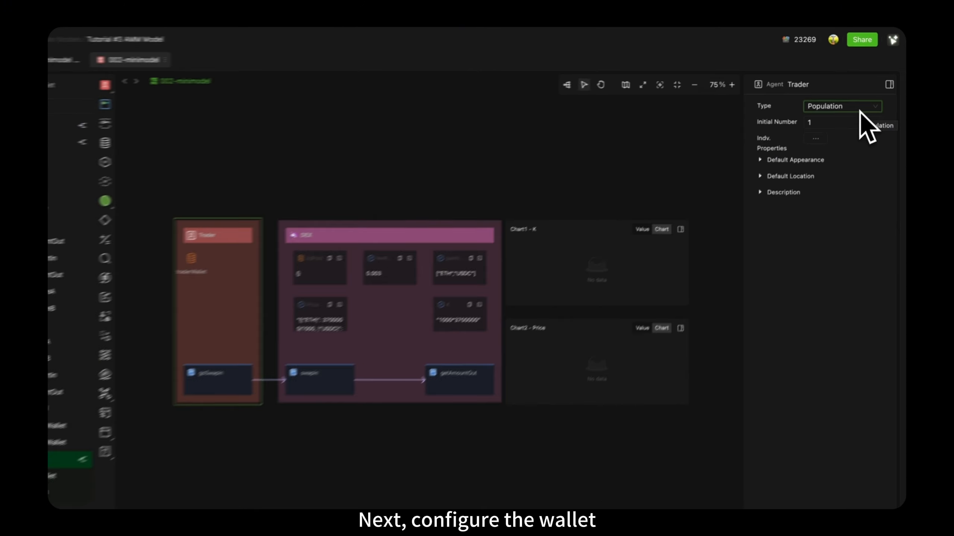
Give the Trader's traderWallet container the batch keys "ETH" and "USDC" and allow its initial amount to be negative.
{"action": "left_click", "coordinate": [253, 247]}
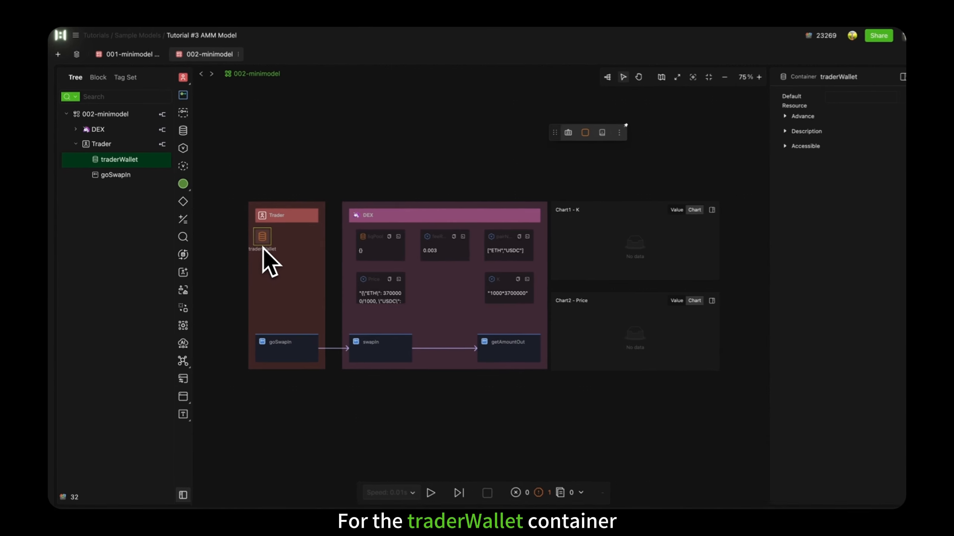
{"action": "left_click", "coordinate": [777, 118]}
{"action": "left_click", "coordinate": [808, 149]}
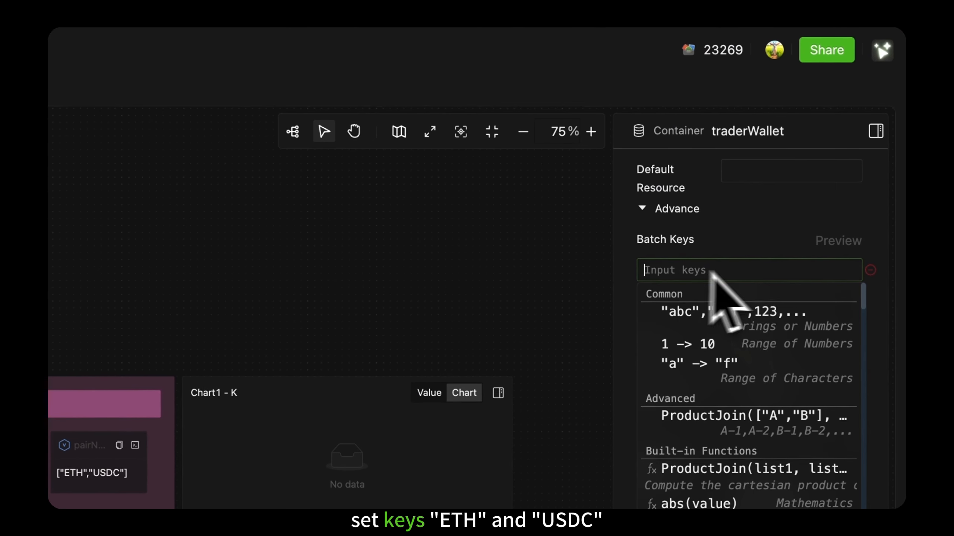
{"action": "type", "text": "\"ETH"}
{"action": "left_click", "coordinate": [736, 302]}
{"action": "scroll", "coordinate": [714, 270], "scroll_direction": "down", "scroll_amount": 3}
{"action": "type", "text": "\"USDC"}
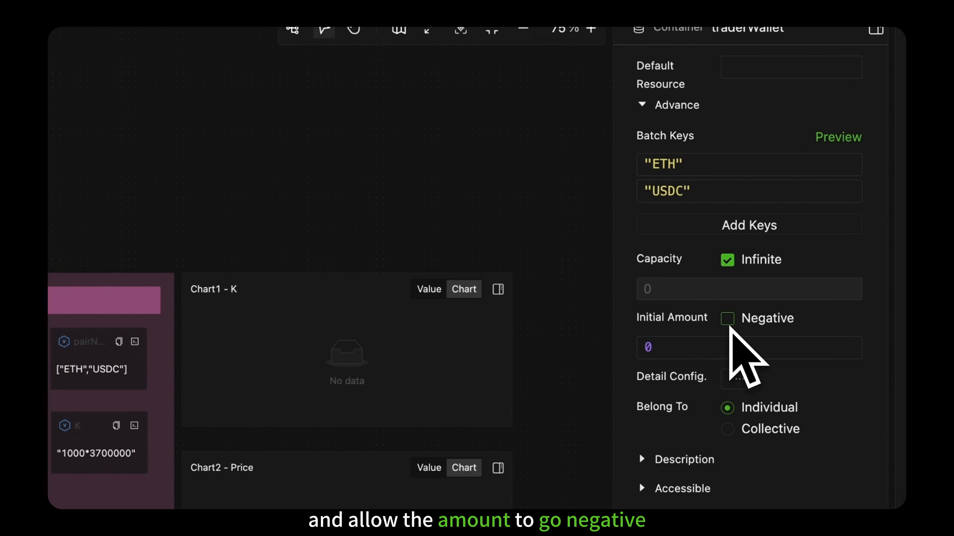
{"action": "left_click", "coordinate": [728, 317]}
{"action": "scroll", "coordinate": [730, 285], "scroll_direction": "down", "scroll_amount": 2}
{"action": "scroll", "coordinate": [730, 284], "scroll_direction": "down", "scroll_amount": 1}
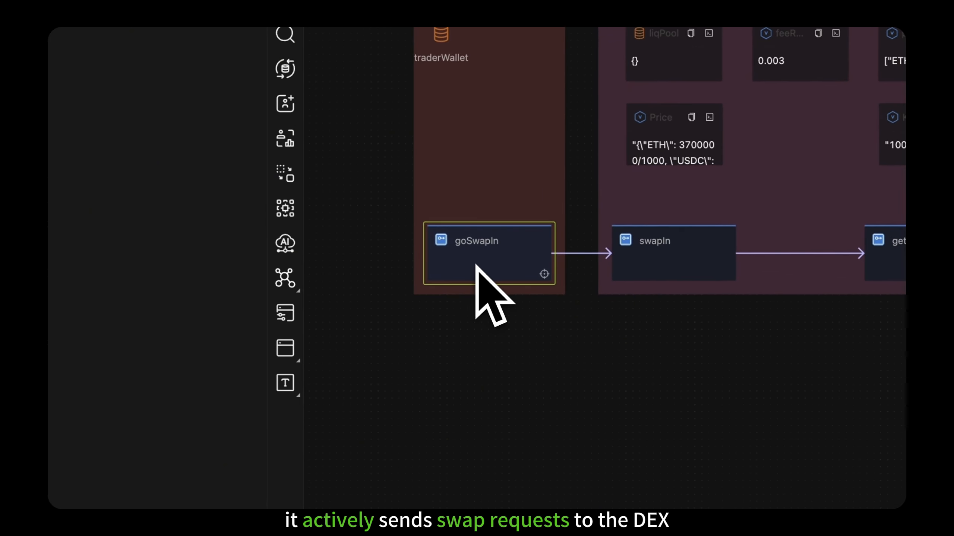
Inside goSwapIn, add a Call component named callSwapIn after the Start event and an End event after it.
{"action": "double_click", "coordinate": [476, 268]}
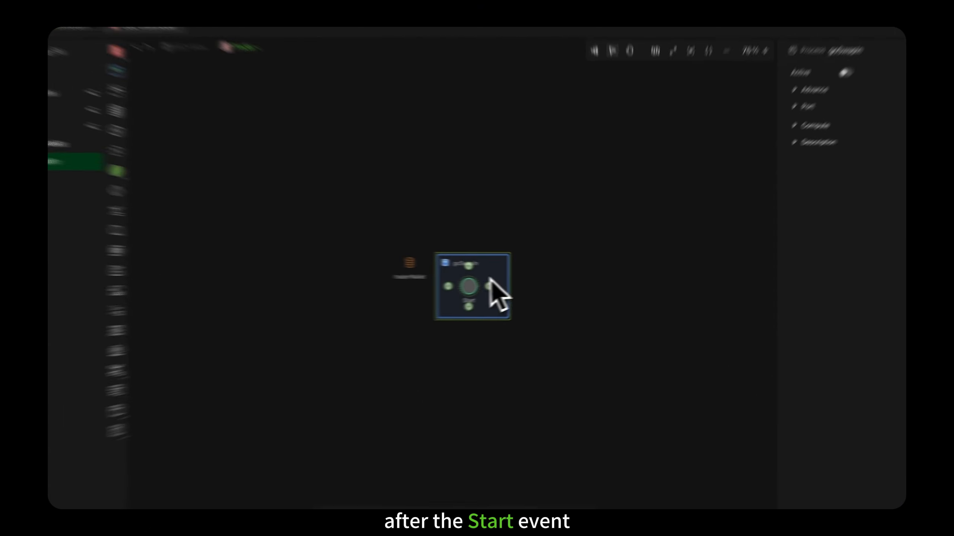
{"action": "left_click", "coordinate": [384, 292]}
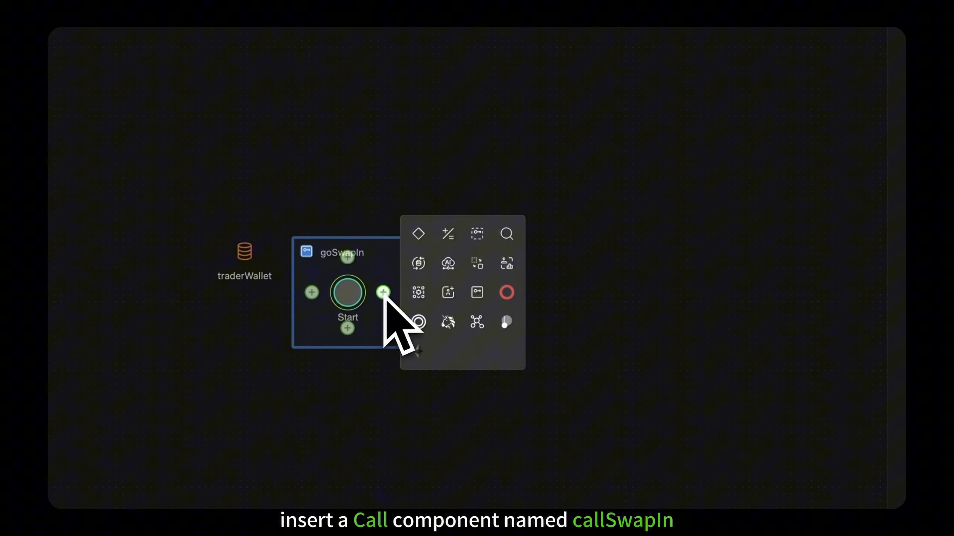
{"action": "left_click", "coordinate": [480, 232]}
{"action": "double_click", "coordinate": [541, 318]}
{"action": "type", "text": "callSwapIn"}
{"action": "key", "text": "Return"}
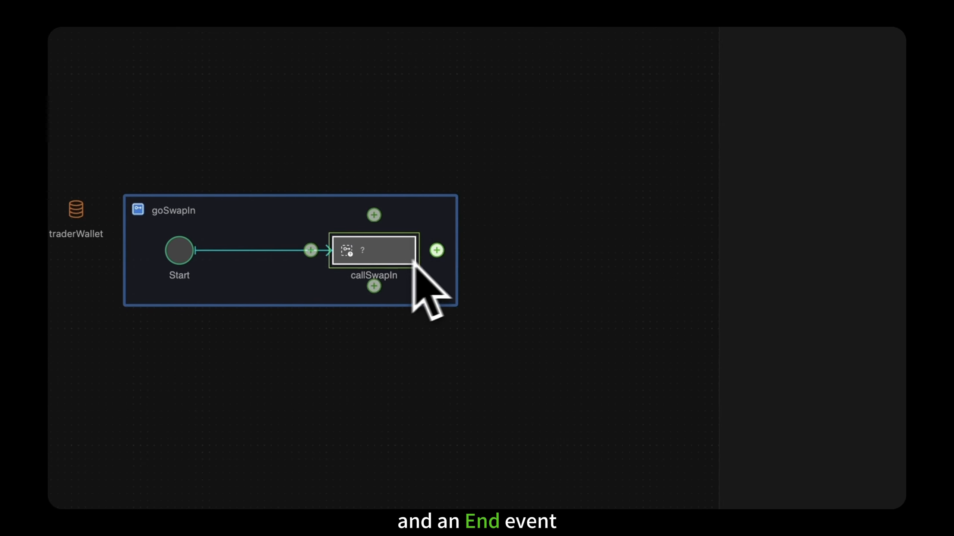
{"action": "left_click", "coordinate": [436, 250]}
{"action": "left_click", "coordinate": [558, 249]}
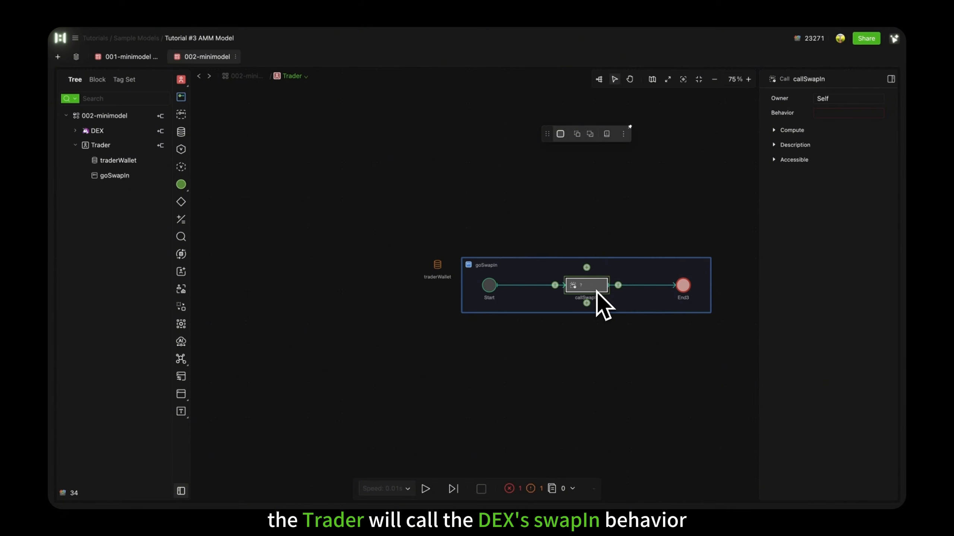
Set goSwapIn's Start event type to Timer and make it active.
{"action": "left_click", "coordinate": [510, 267]}
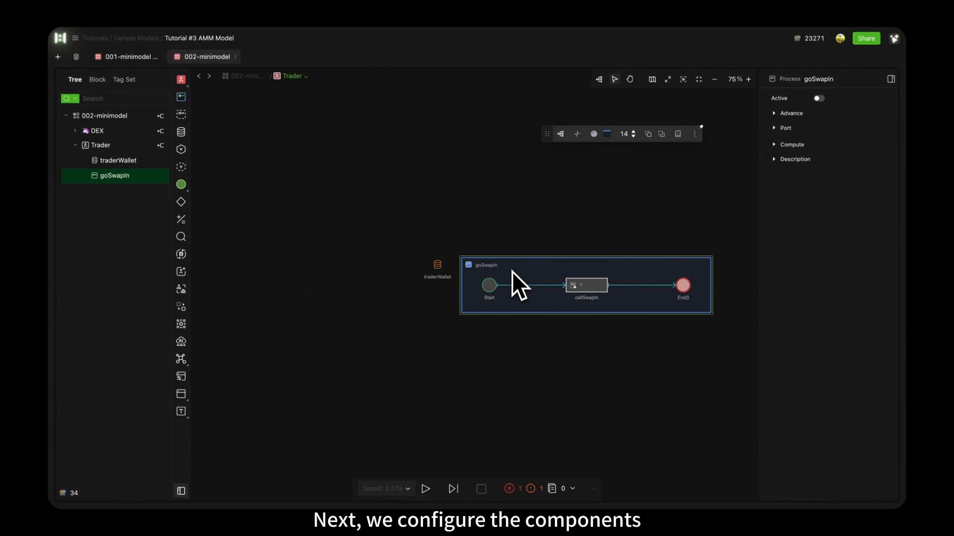
{"action": "left_click", "coordinate": [490, 286]}
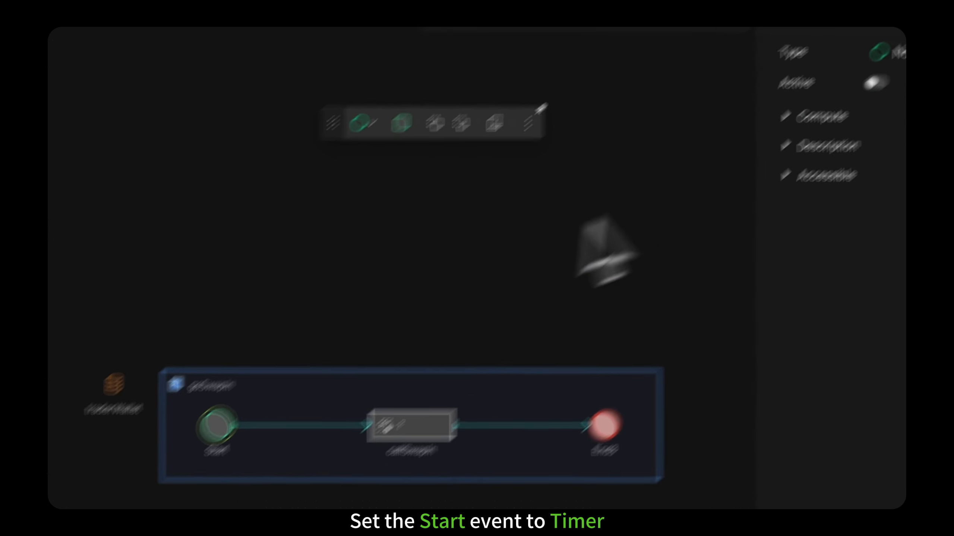
{"action": "left_click", "coordinate": [822, 120]}
{"action": "left_click", "coordinate": [834, 176]}
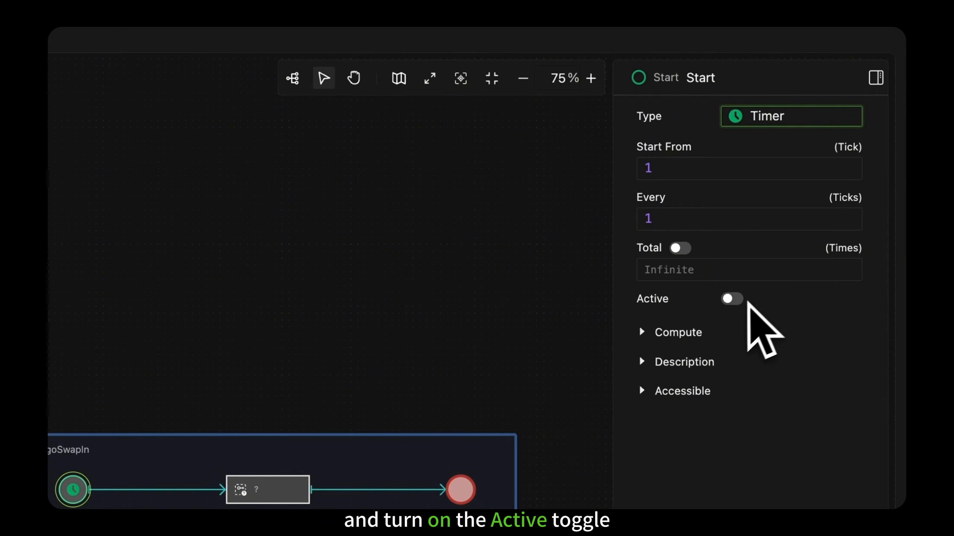
{"action": "left_click", "coordinate": [738, 300]}
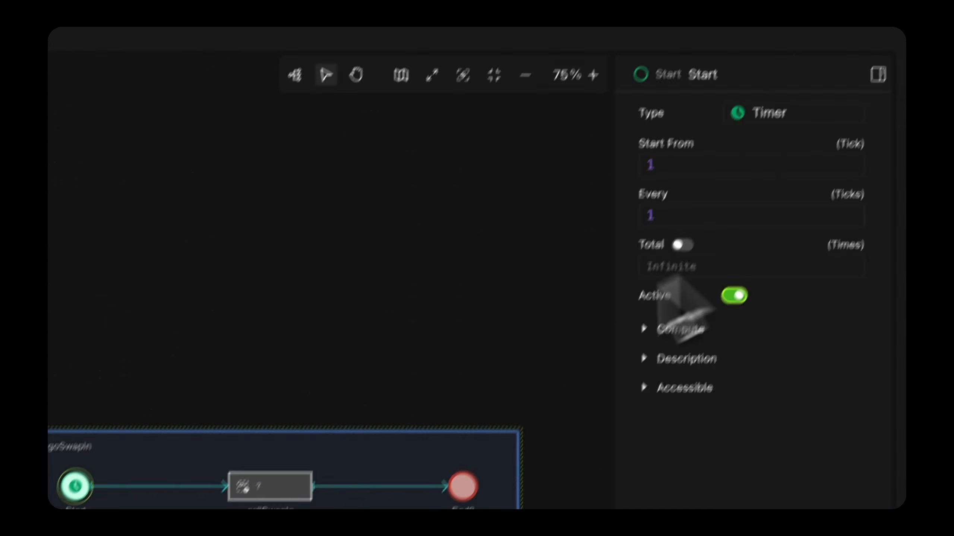
Set callSwapIn's owner to the DEX agent with ID 1 and its behavior to swapIn.
{"action": "left_click", "coordinate": [297, 489]}
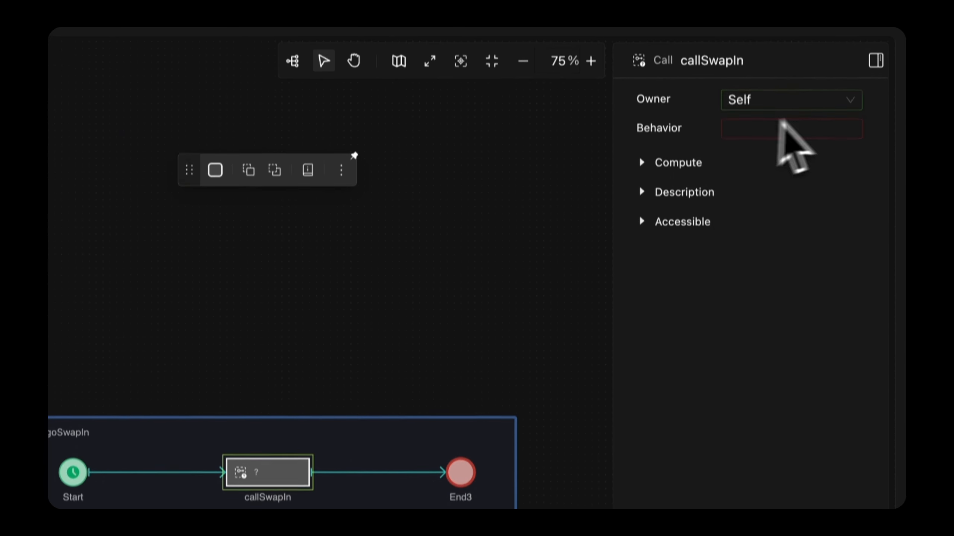
{"action": "left_click", "coordinate": [822, 69]}
{"action": "left_click", "coordinate": [824, 240]}
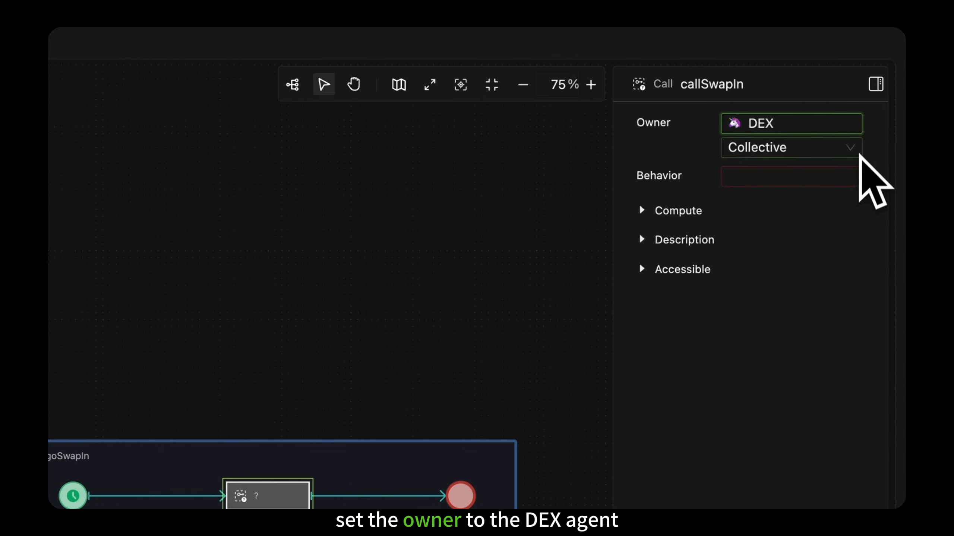
{"action": "left_click", "coordinate": [858, 155]}
{"action": "left_click", "coordinate": [816, 230]}
{"action": "left_click", "coordinate": [855, 178]}
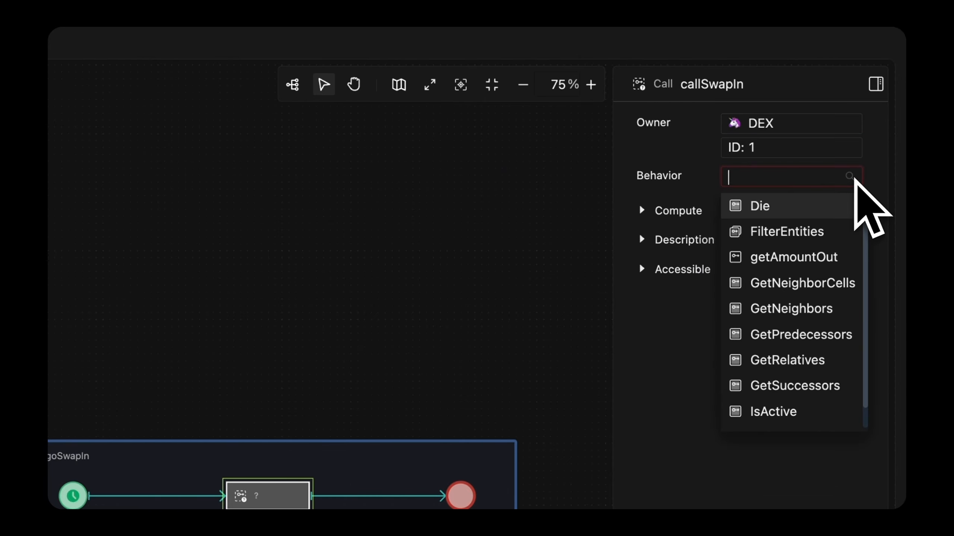
{"action": "scroll", "coordinate": [826, 319], "scroll_direction": "down", "scroll_amount": 2}
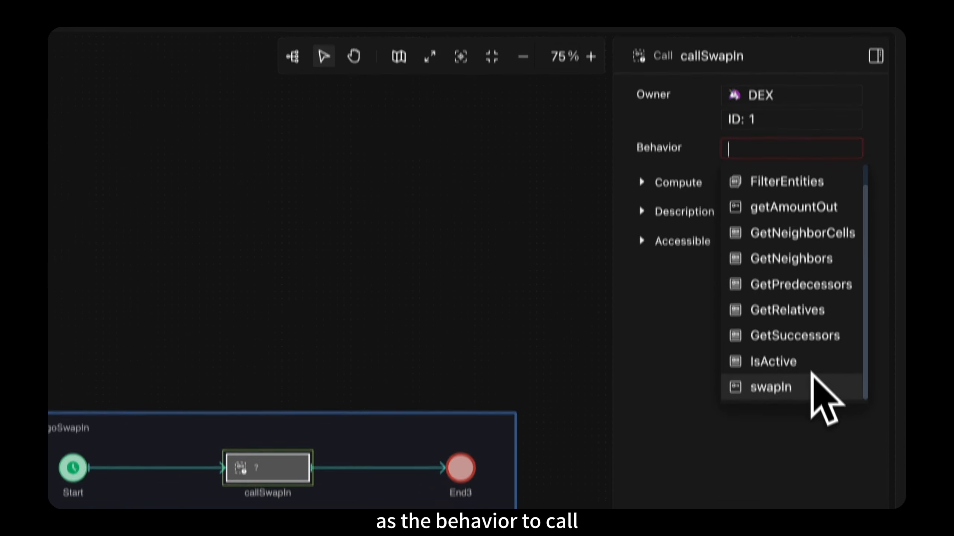
{"action": "left_click", "coordinate": [811, 383]}
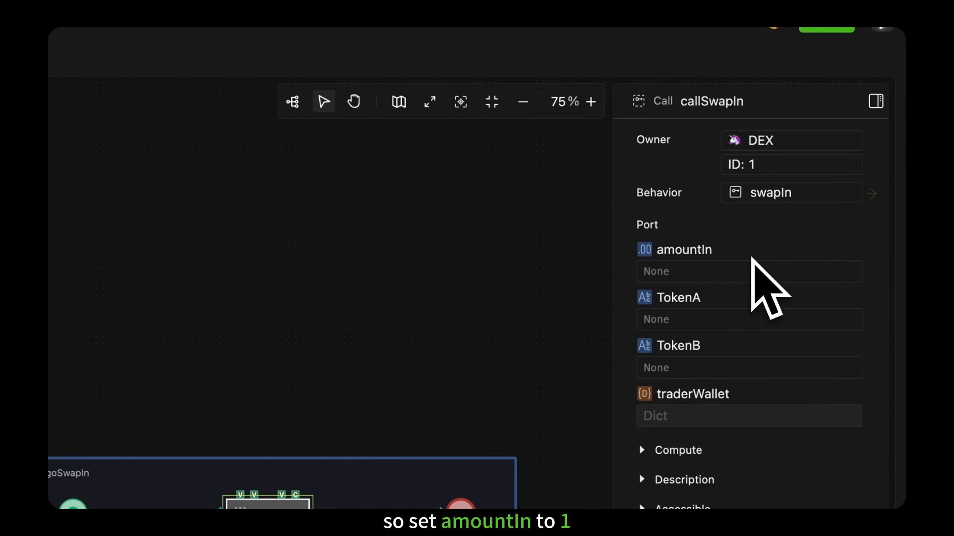
Set callSwapIn's ports: amountIn to 1, TokenA to "ETH" and TokenB to "USDC".
{"action": "left_click", "coordinate": [740, 272]}
{"action": "type", "text": "1"}
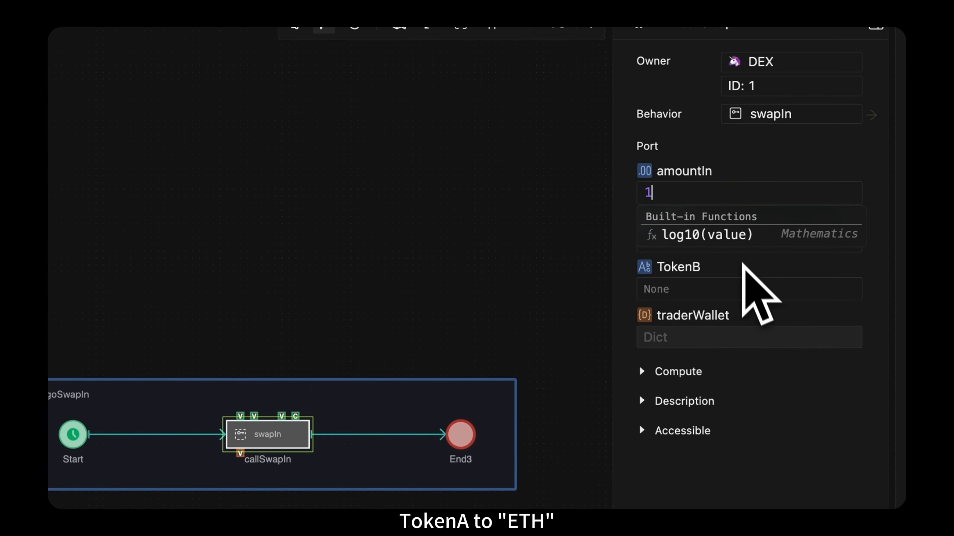
{"action": "left_click", "coordinate": [744, 247]}
{"action": "type", "text": "\"ETH"}
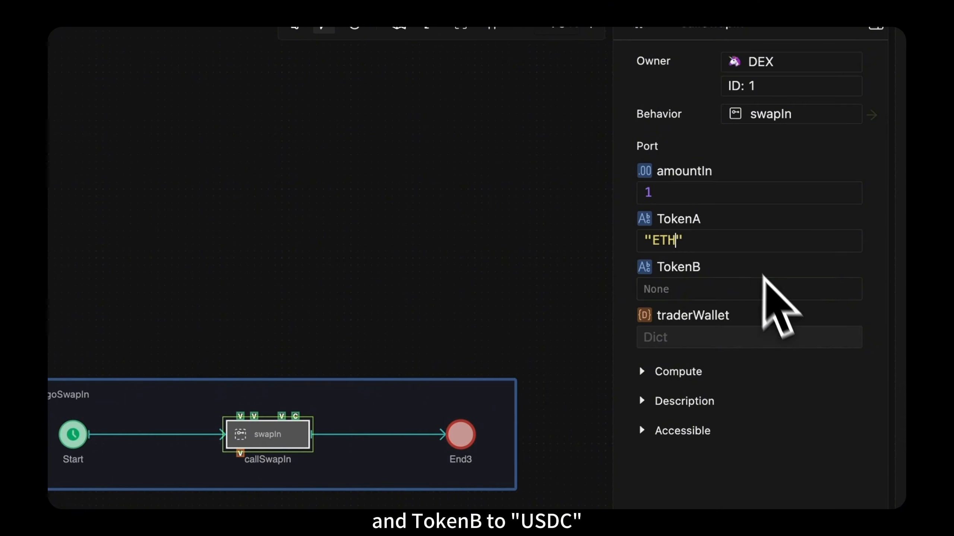
{"action": "left_click", "coordinate": [772, 292]}
{"action": "type", "text": "\"USDC"}
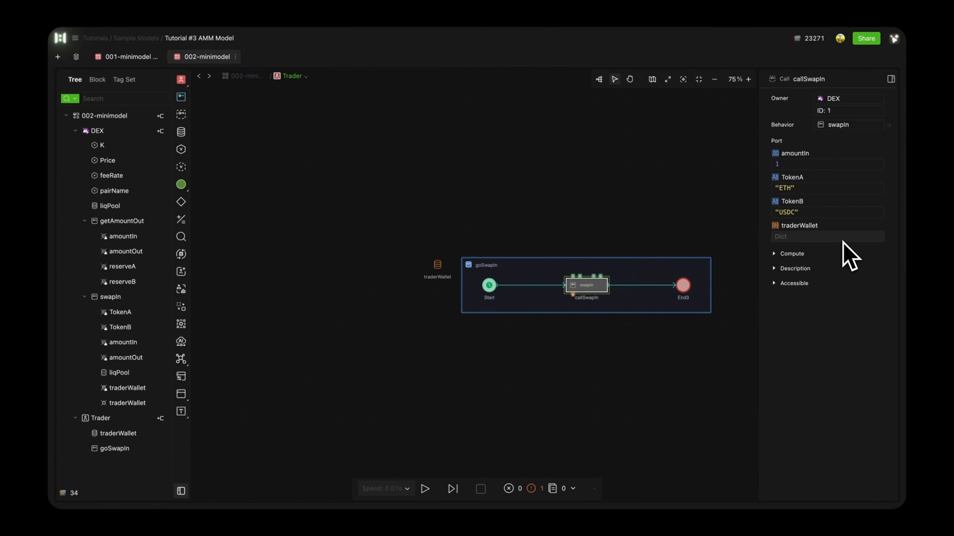
Place a reference to traderWallet inside goSwapIn and link it to callSwapIn's container port with a State Connector.
{"action": "left_click_drag", "start_coordinate": [118, 433], "coordinate": [599, 259]}
{"action": "left_click_drag", "start_coordinate": [563, 226], "coordinate": [560, 218]}
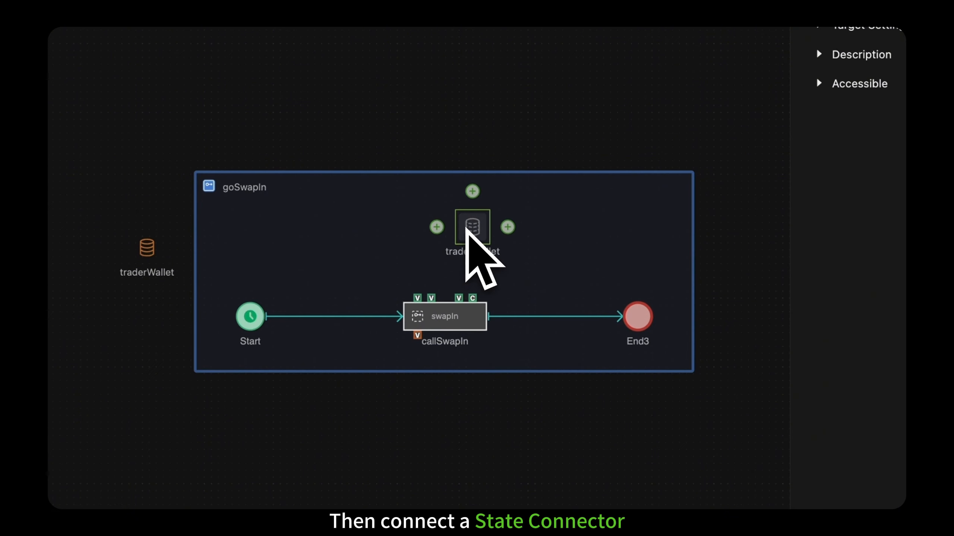
{"action": "left_click_drag", "start_coordinate": [476, 263], "coordinate": [476, 297]}
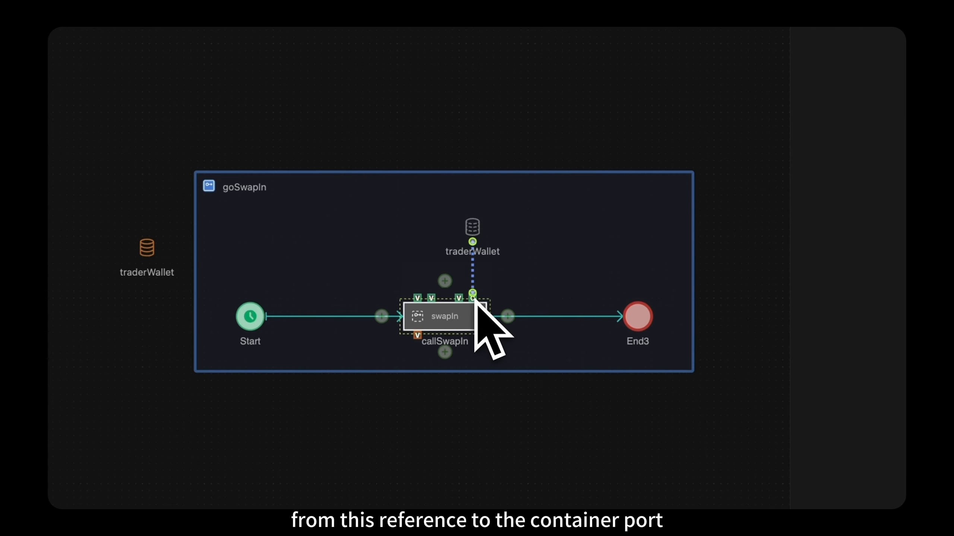
{"action": "left_click", "coordinate": [495, 290]}
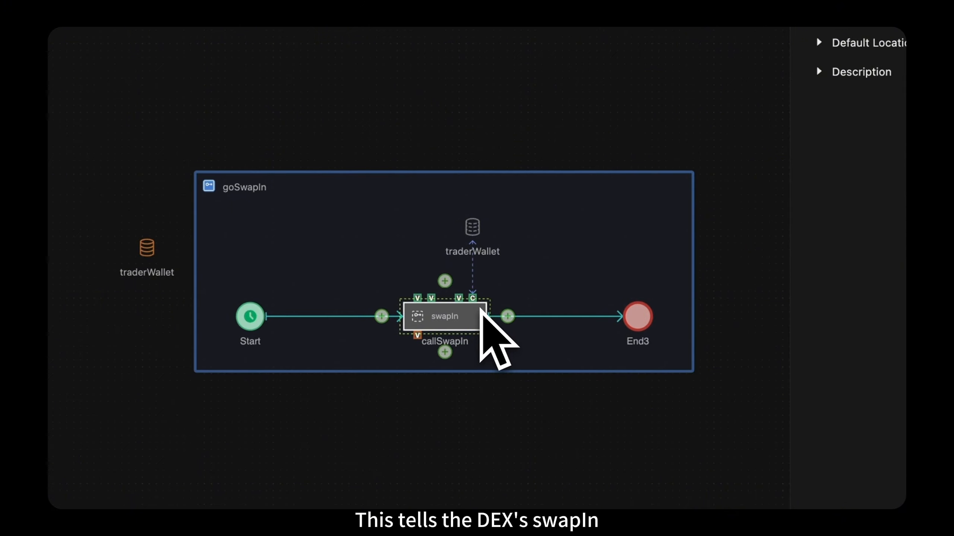
{"action": "left_click", "coordinate": [480, 309]}
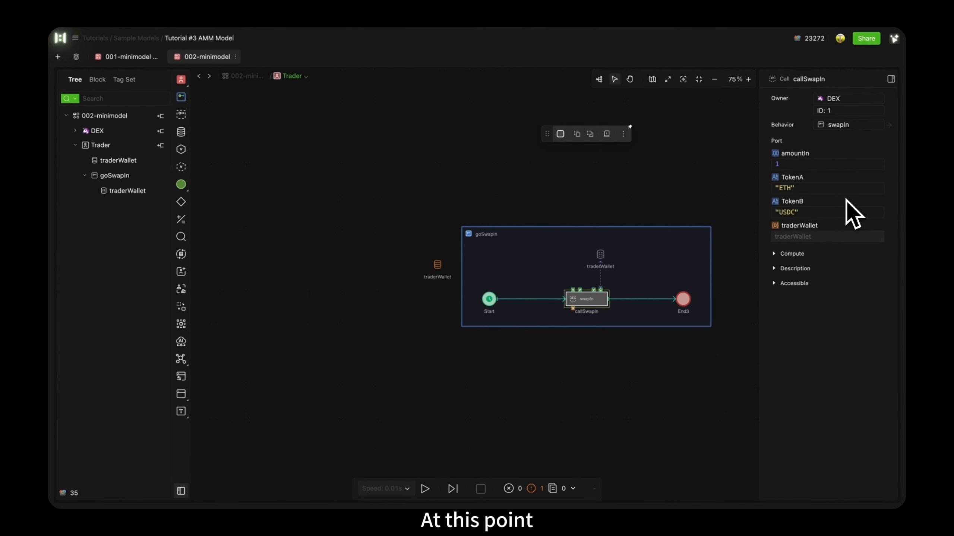
{"action": "left_click", "coordinate": [435, 267]}
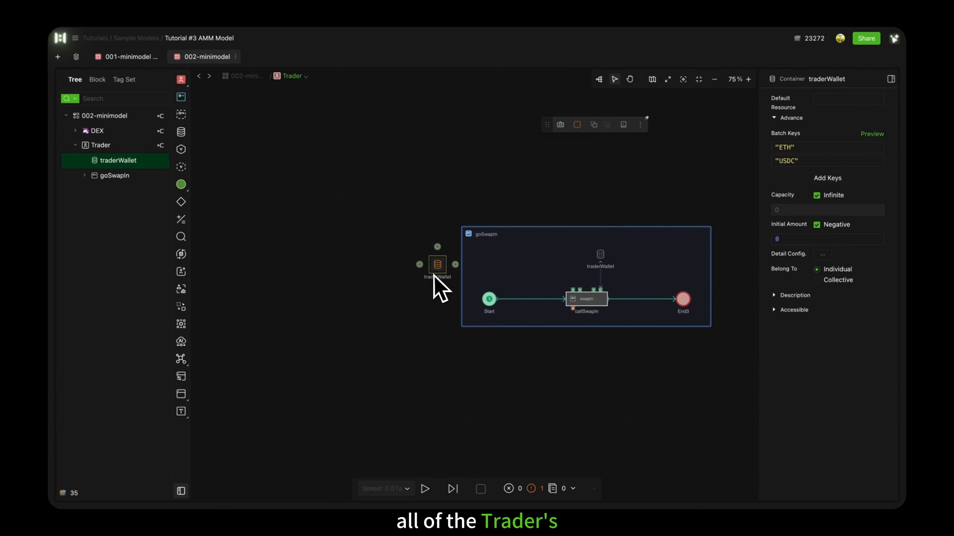
{"action": "left_click", "coordinate": [482, 251]}
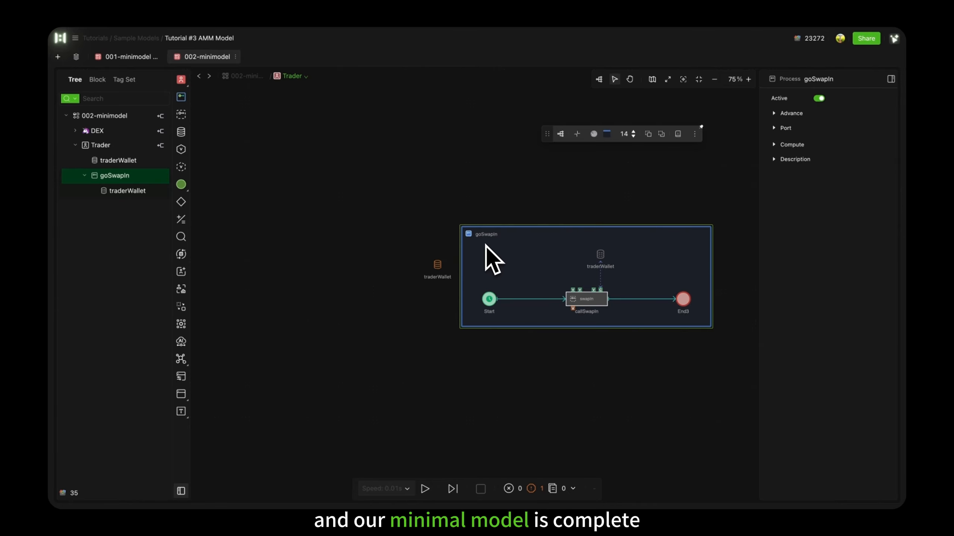
At the top level of 002-minimodel, switch traderWallet to Monitor mode and advance the simulation by two steps.
{"action": "left_click", "coordinate": [249, 79]}
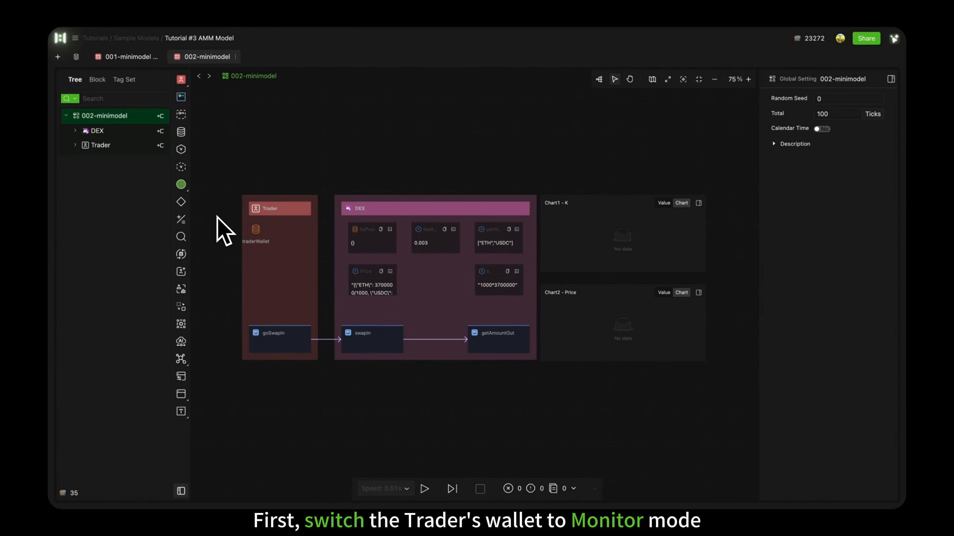
{"action": "left_click", "coordinate": [255, 229]}
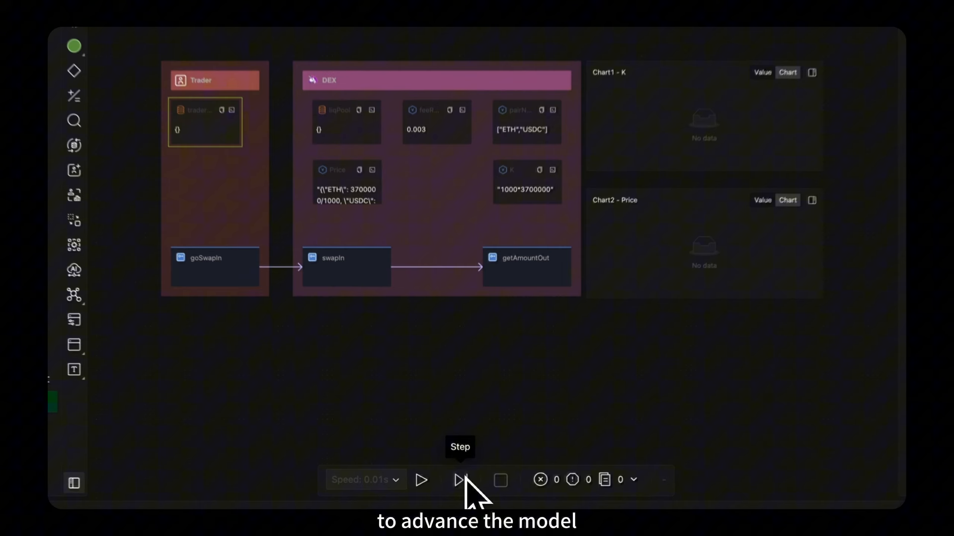
{"action": "left_click", "coordinate": [465, 478]}
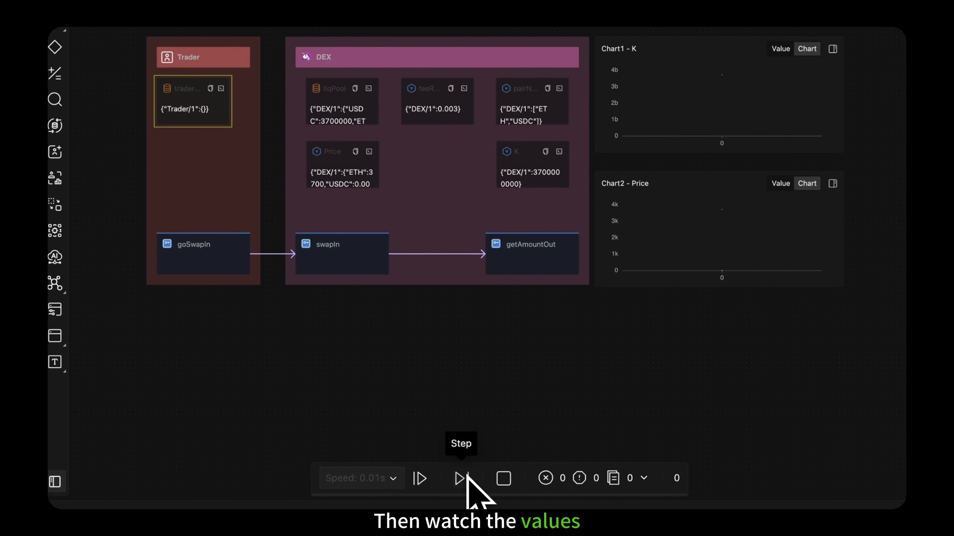
{"action": "left_click", "coordinate": [461, 478]}
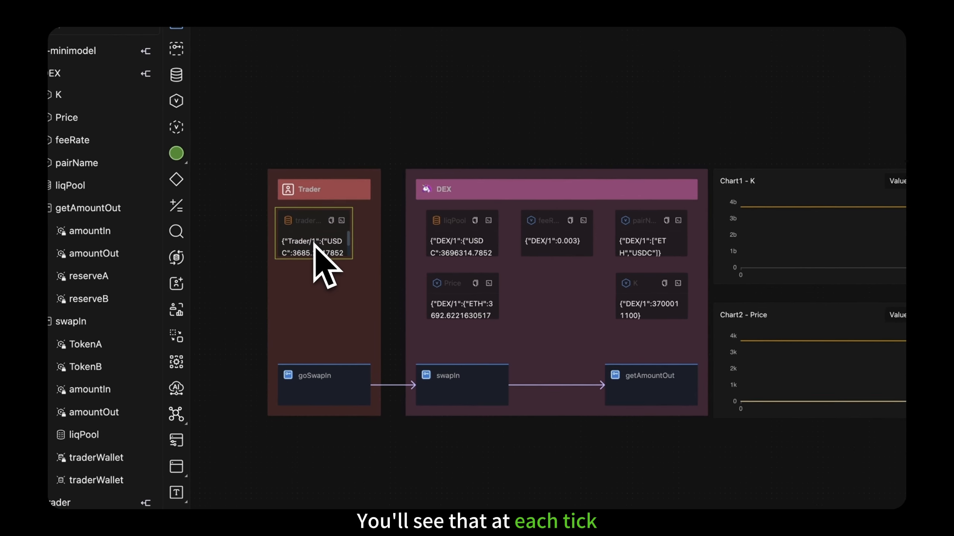
Enlarge the traderWallet monitor and show the traderWallet and liqPool data as formatted JSON to inspect the token balances.
{"action": "left_click", "coordinate": [315, 245]}
{"action": "left_click_drag", "start_coordinate": [353, 262], "coordinate": [368, 307]}
{"action": "left_click", "coordinate": [362, 224]}
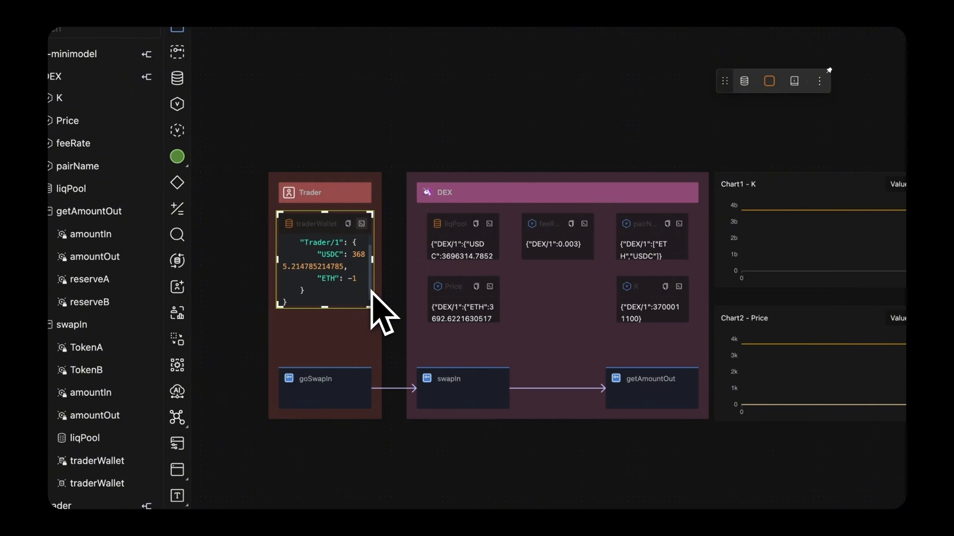
{"action": "left_click", "coordinate": [489, 224]}
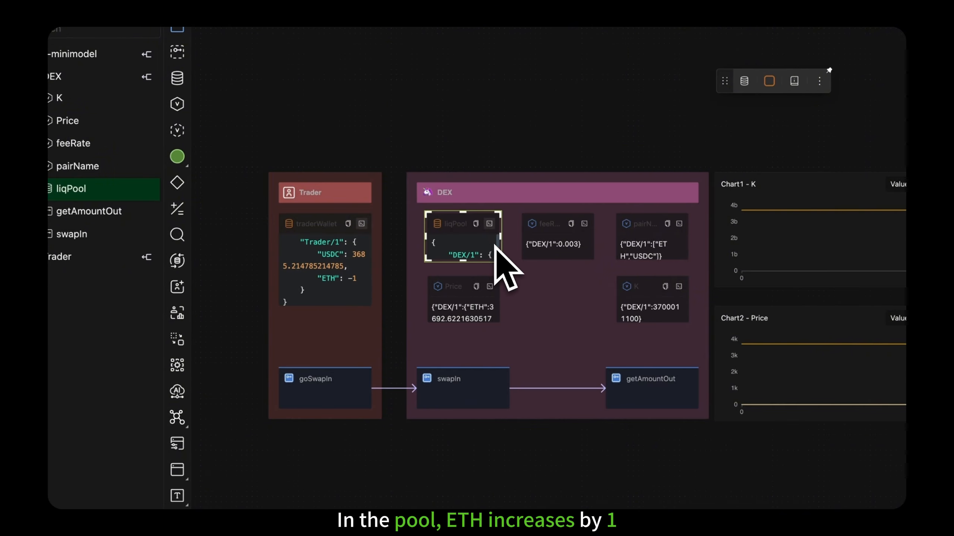
{"action": "scroll", "coordinate": [497, 251], "scroll_direction": "down", "scroll_amount": 1}
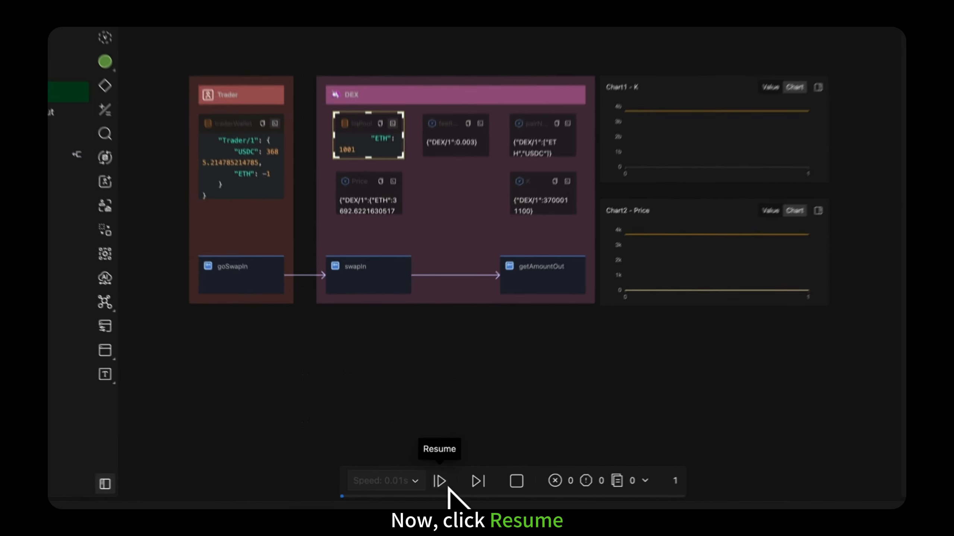
Resume the simulation through to its end and inspect the final balances in traderWallet.
{"action": "left_click", "coordinate": [440, 481]}
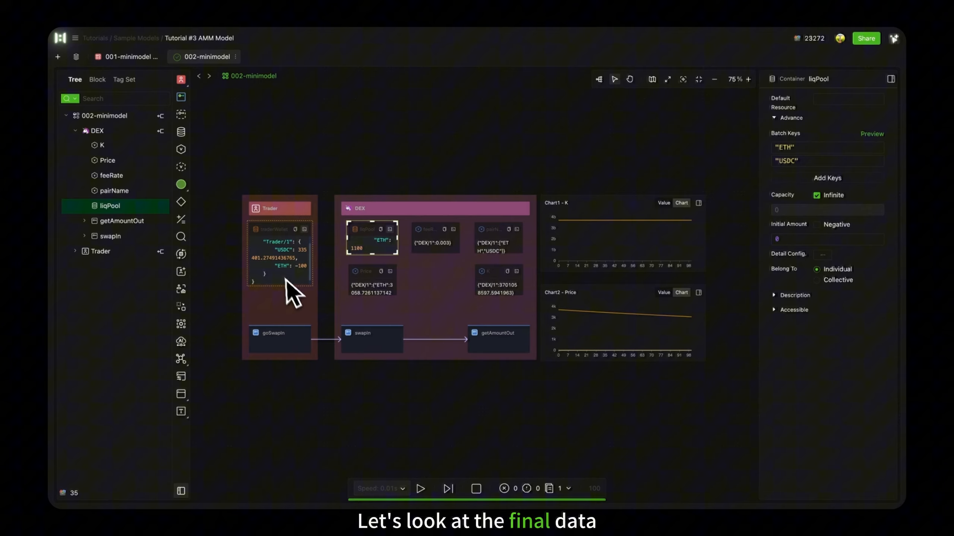
{"action": "left_click", "coordinate": [286, 279]}
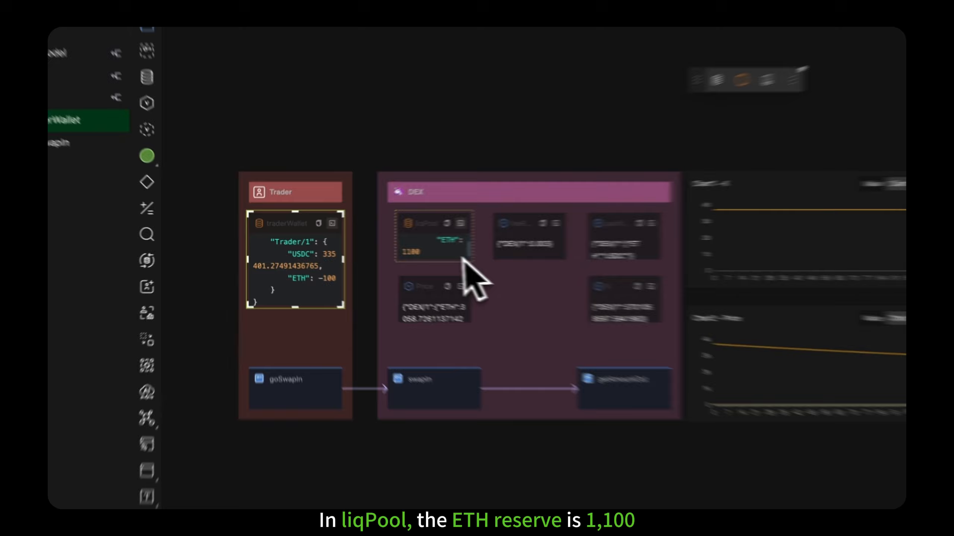
Inspect the final ETH reserve in liqPool, and open the Trader agent's contents to read traderWallet's balances as formatted JSON.
{"action": "left_click", "coordinate": [462, 258]}
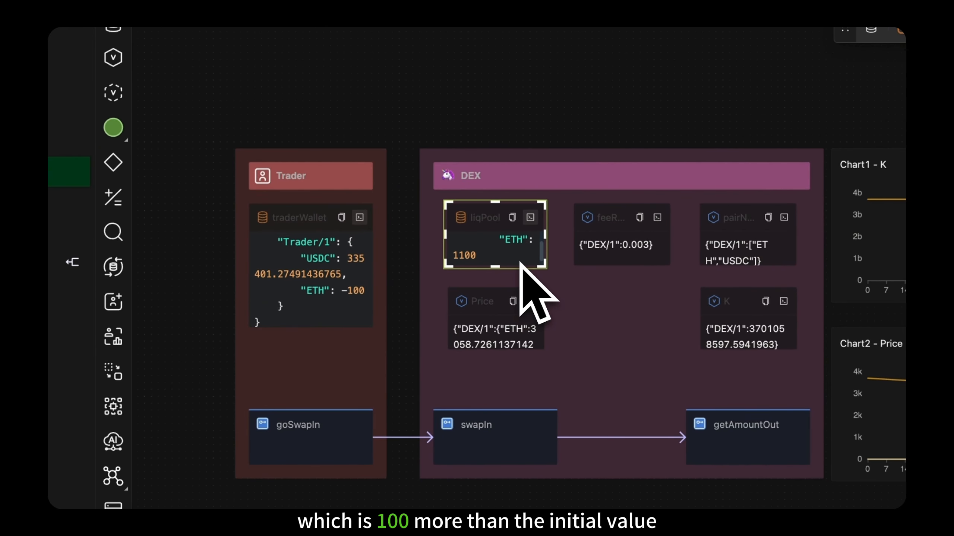
{"action": "left_click", "coordinate": [407, 286]}
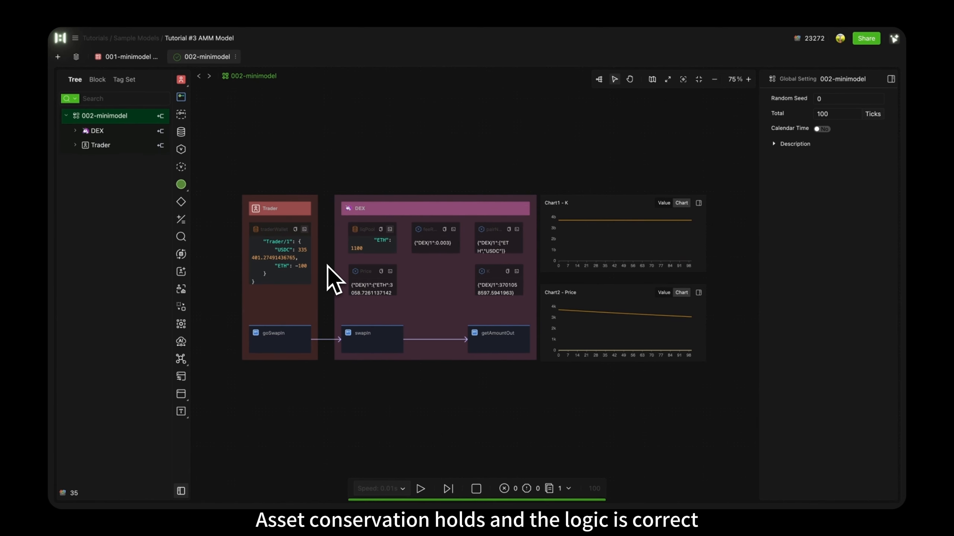
{"action": "double_click", "coordinate": [307, 346]}
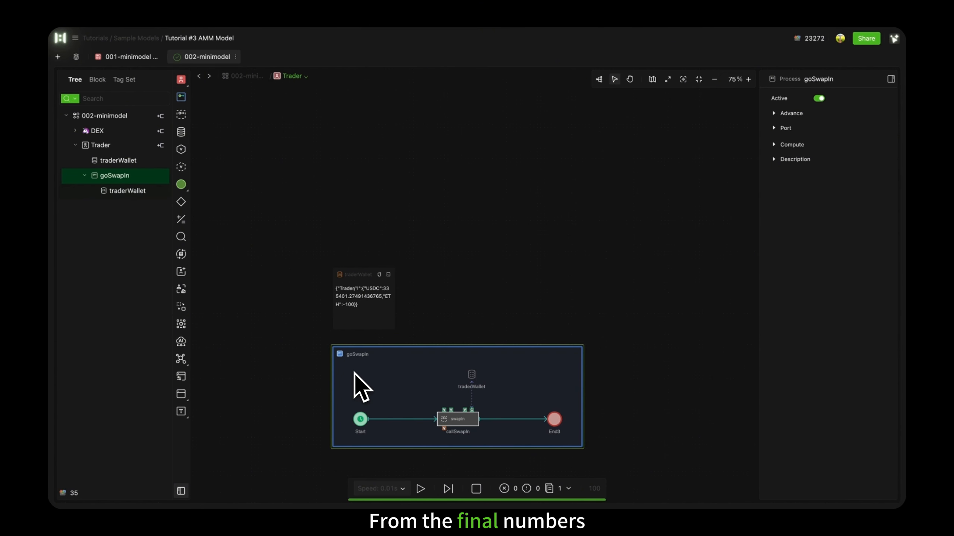
{"action": "left_click", "coordinate": [393, 282]}
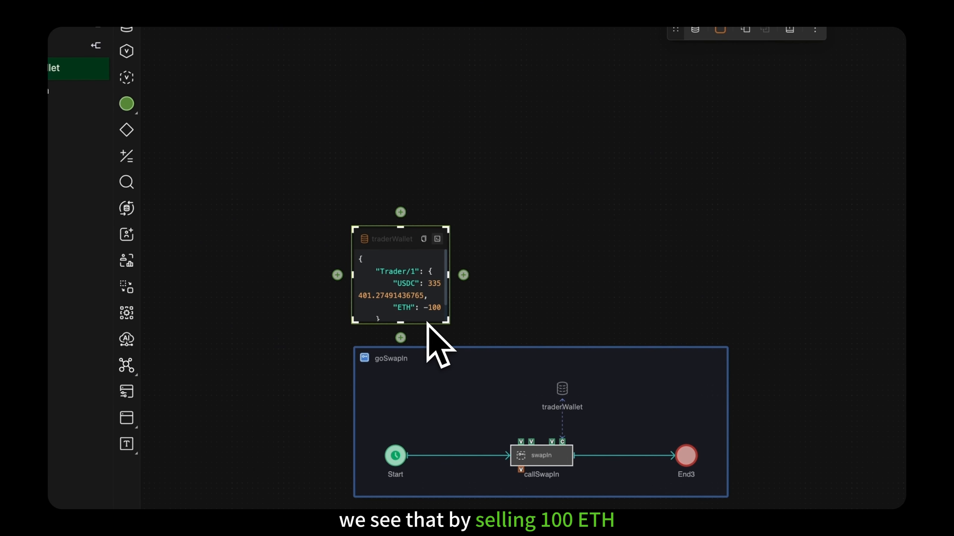
{"action": "scroll", "coordinate": [427, 321], "scroll_direction": "down", "scroll_amount": 1}
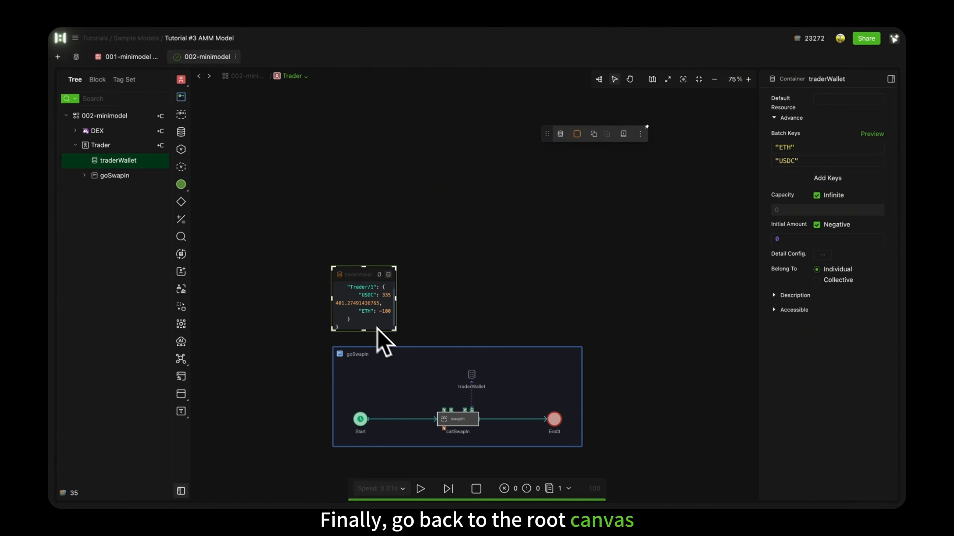
Return to the top level of 002-minimodel and examine the K curve in Chart1 and the feeRate variable's properties.
{"action": "left_click", "coordinate": [244, 76]}
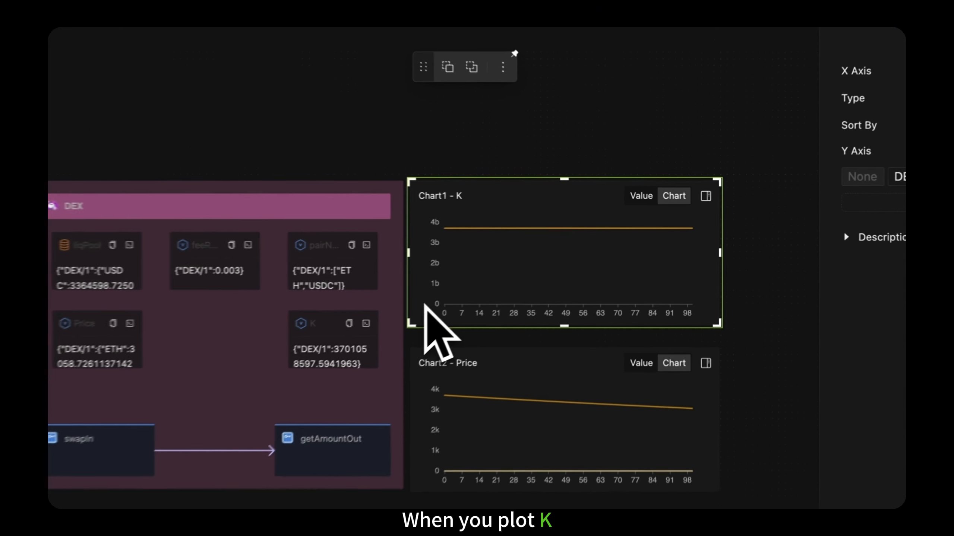
{"action": "mouse_move", "coordinate": [478, 260]}
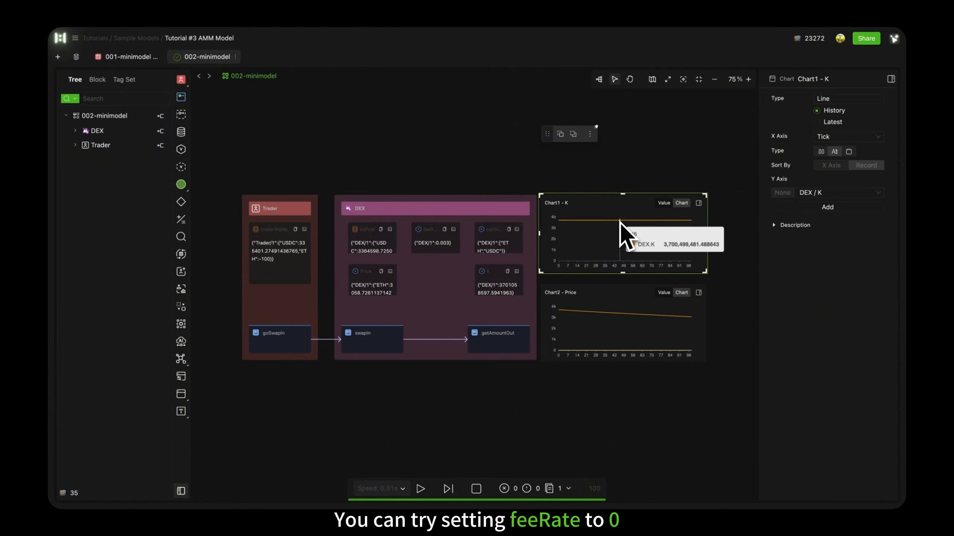
{"action": "left_click", "coordinate": [431, 248]}
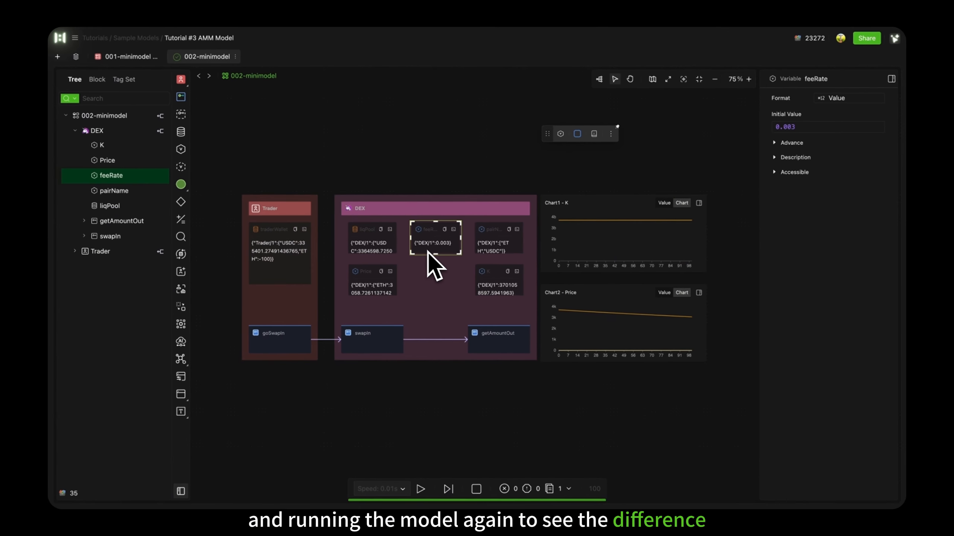
Set the Y axis of Chart2 - Price to plot only the "ETH" key and inspect a point on the curve.
{"action": "left_click", "coordinate": [601, 306]}
{"action": "left_click", "coordinate": [864, 192]}
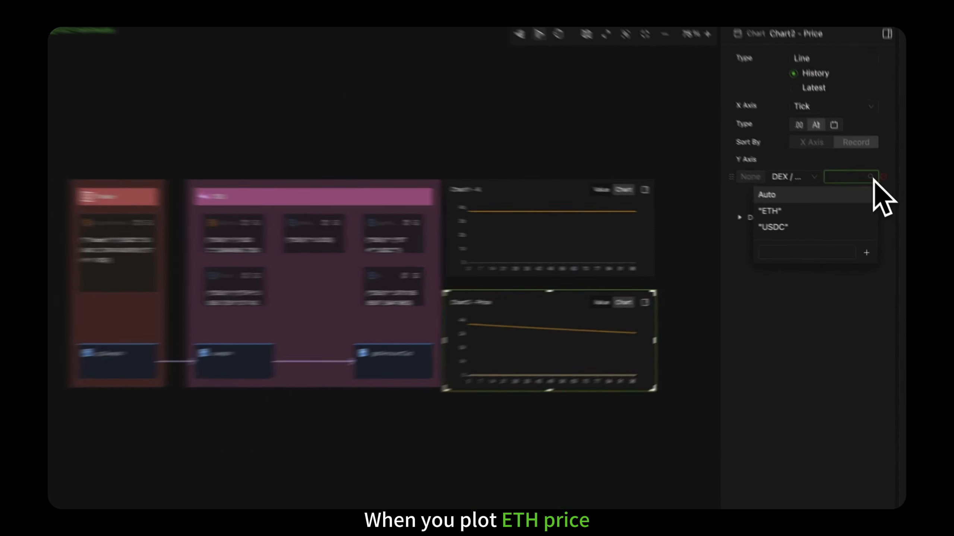
{"action": "left_click", "coordinate": [792, 203]}
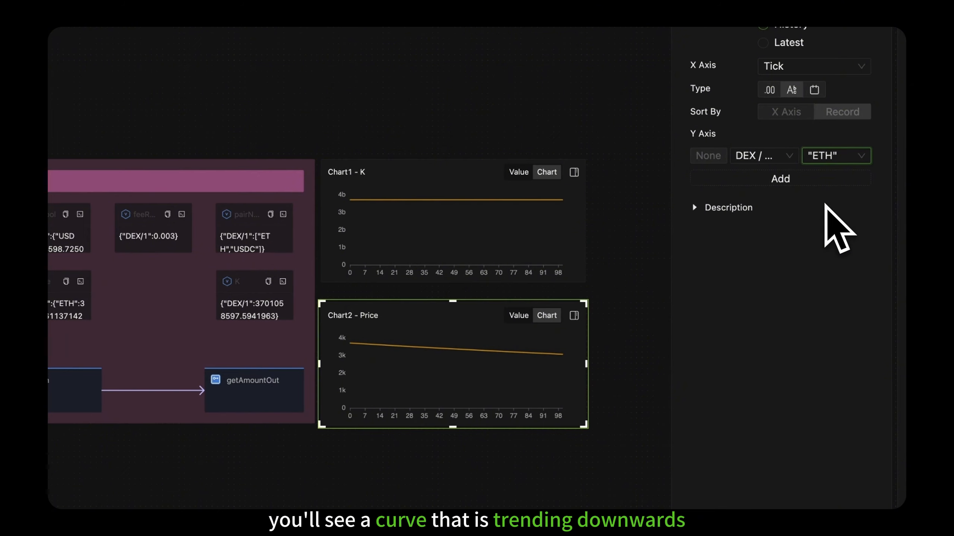
{"action": "mouse_move", "coordinate": [402, 365]}
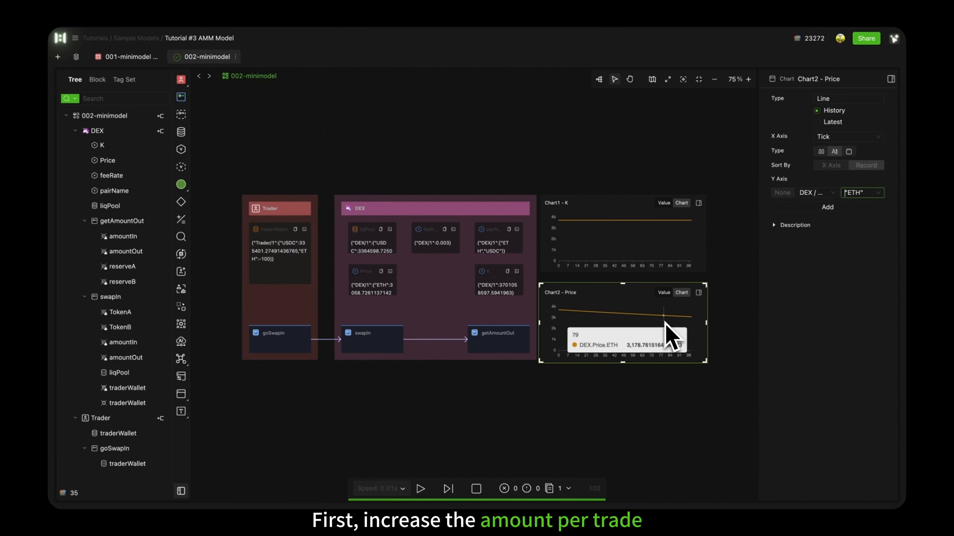
Set amountIn to 10 on the callSwapIn component inside the Trader's goSwapIn process.
{"action": "double_click", "coordinate": [315, 354]}
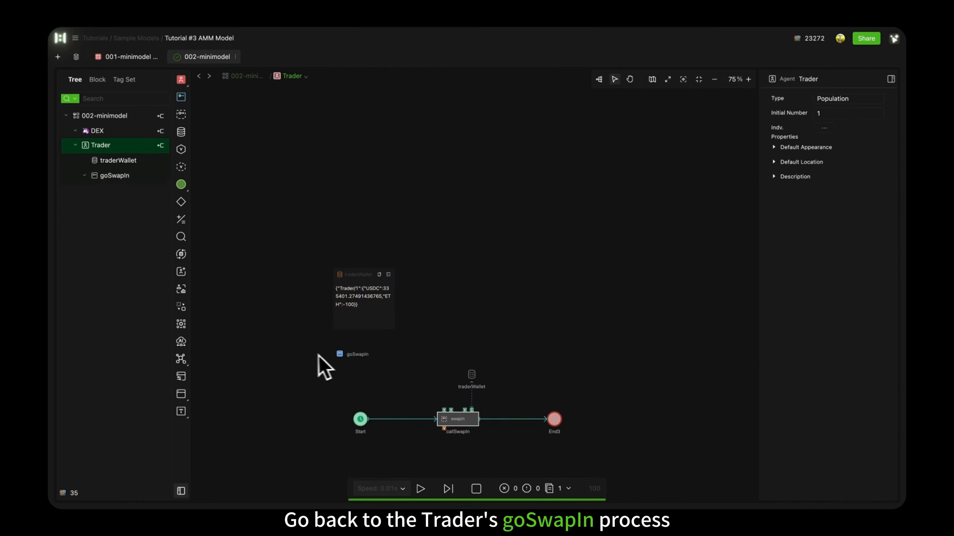
{"action": "double_click", "coordinate": [464, 309]}
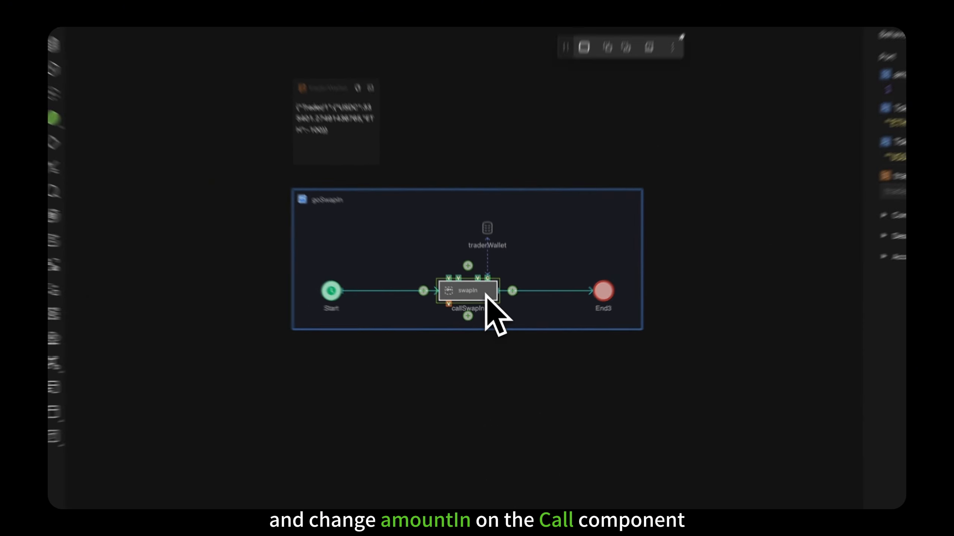
{"action": "left_click", "coordinate": [803, 161]}
{"action": "type", "text": "0"}
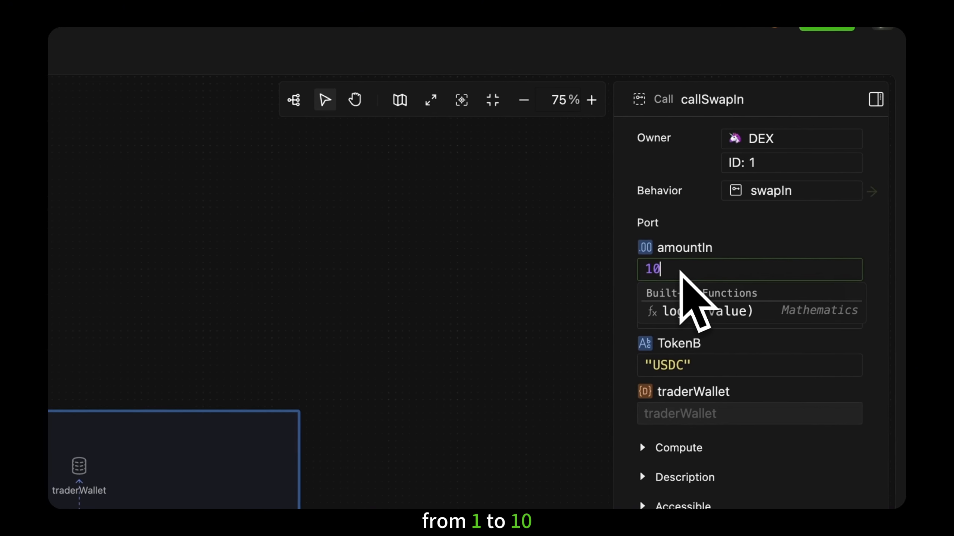
{"action": "left_click", "coordinate": [734, 254]}
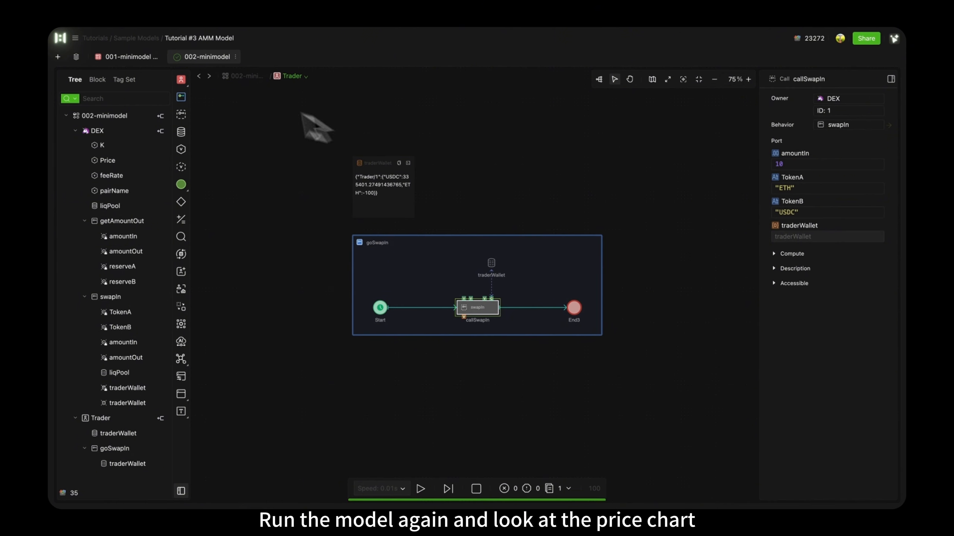
At the top level of 002-minimodel, reset the simulation, run it again to the end and examine the Price chart.
{"action": "left_click", "coordinate": [244, 78]}
{"action": "left_click", "coordinate": [476, 491]}
{"action": "left_click", "coordinate": [451, 492]}
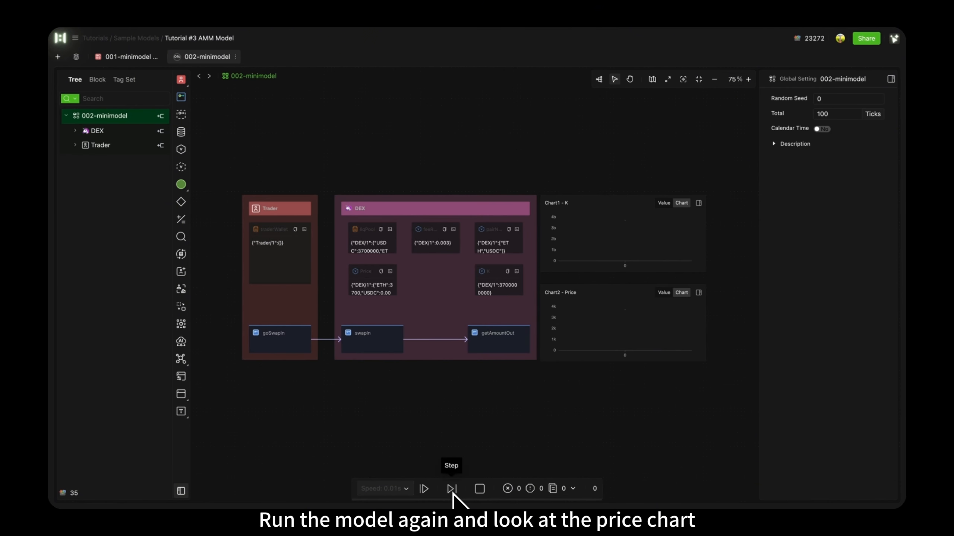
{"action": "left_click", "coordinate": [425, 494]}
{"action": "mouse_move", "coordinate": [582, 338]}
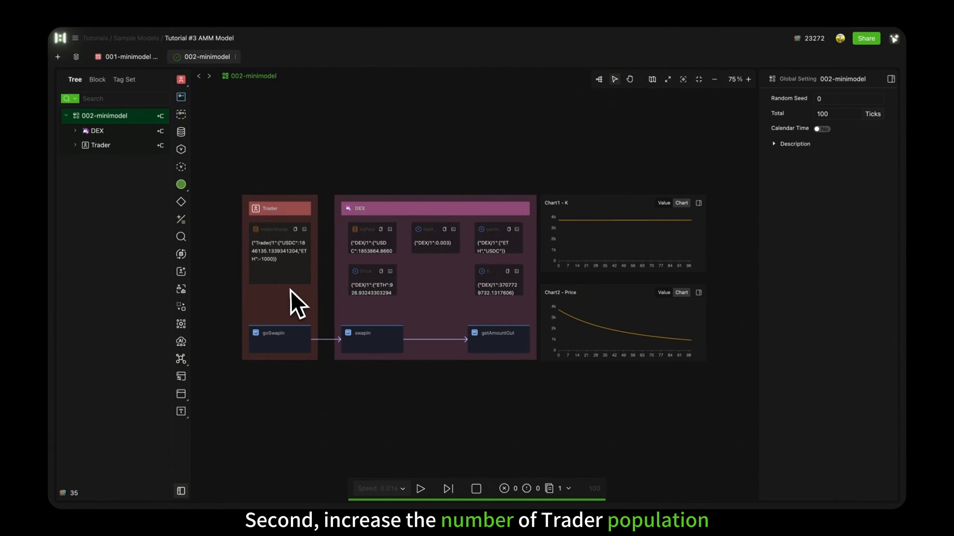
Set the Trader agent's initial number to 5 and rerun the simulation from the start.
{"action": "left_click", "coordinate": [278, 211]}
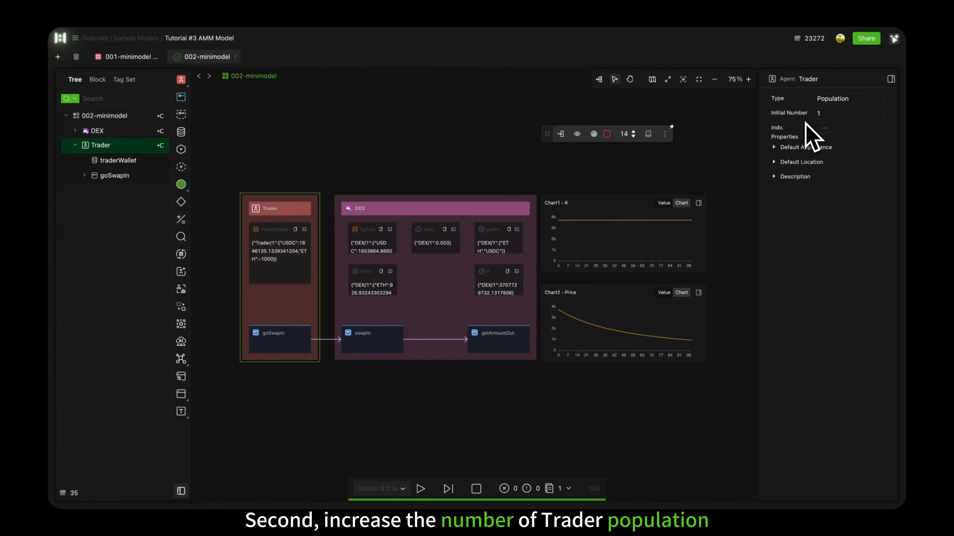
{"action": "double_click", "coordinate": [827, 113]}
{"action": "type", "text": "5"}
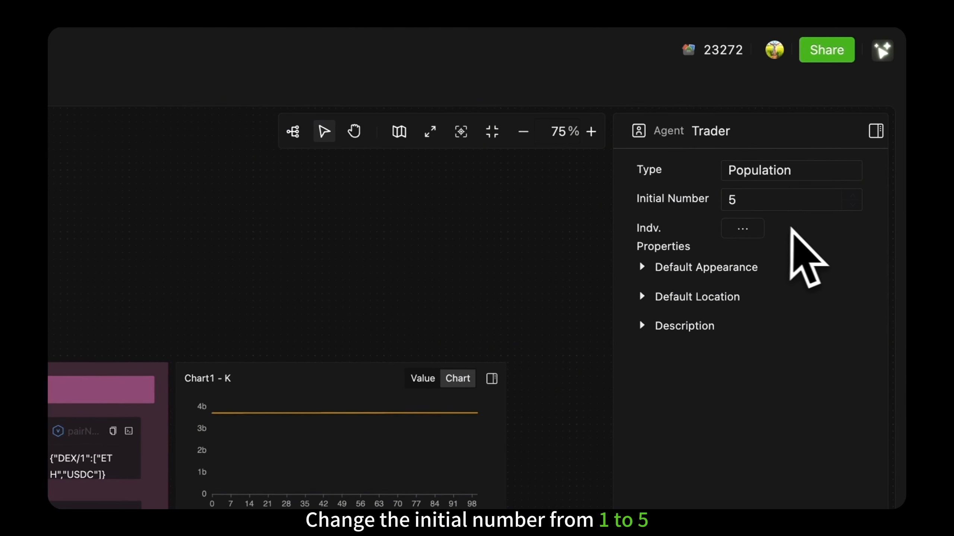
{"action": "left_click", "coordinate": [480, 489]}
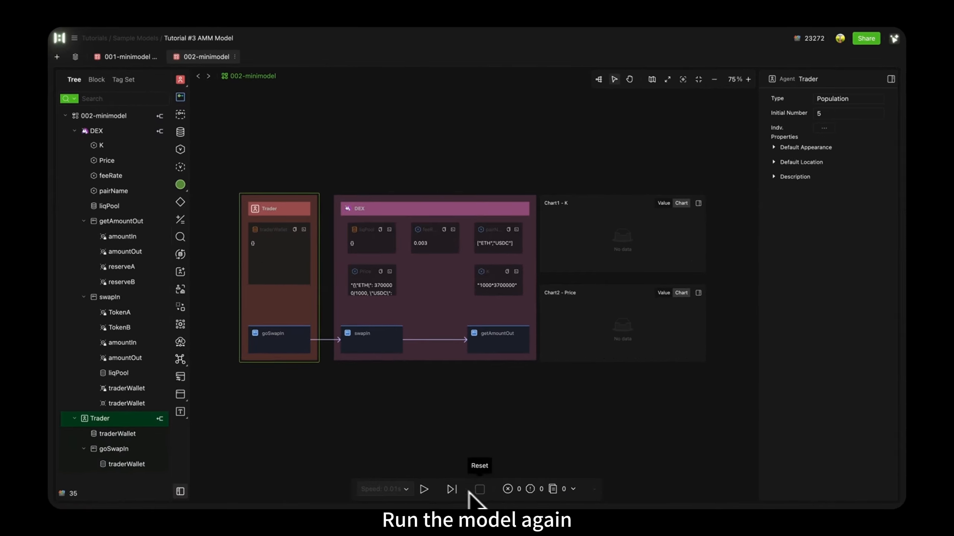
{"action": "left_click", "coordinate": [423, 489]}
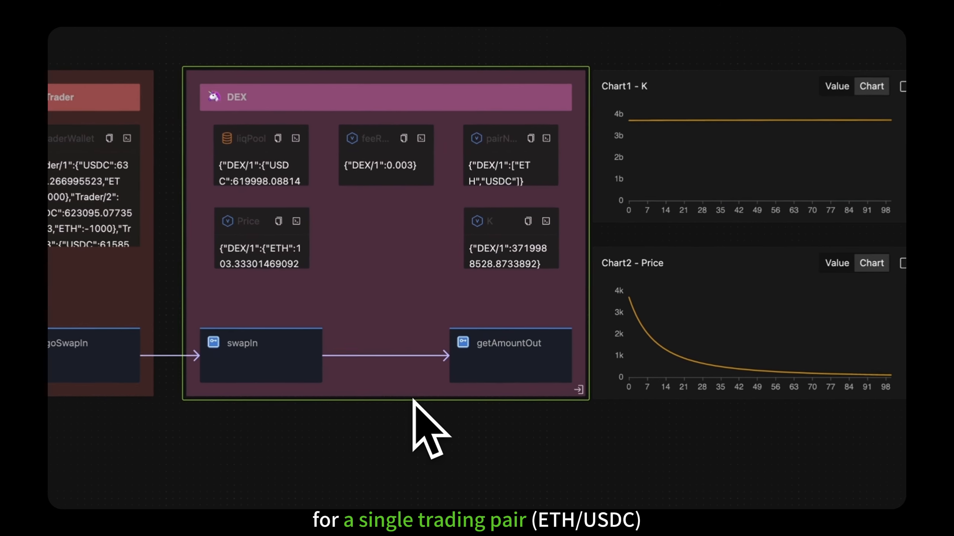
Show pairName's data as formatted JSON to read its token pair, and view the DEX agent's properties.
{"action": "left_click", "coordinate": [538, 166]}
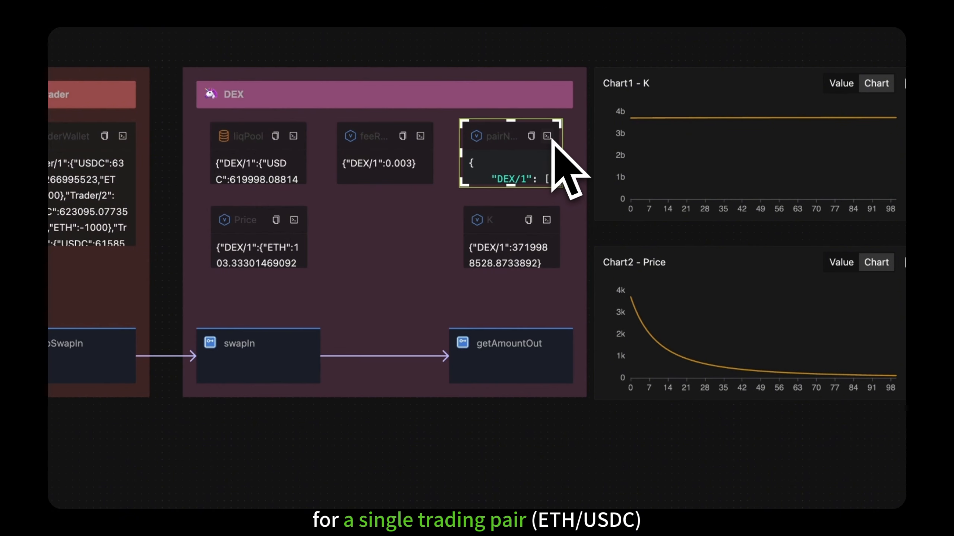
{"action": "scroll", "coordinate": [536, 167], "scroll_direction": "down", "scroll_amount": 3}
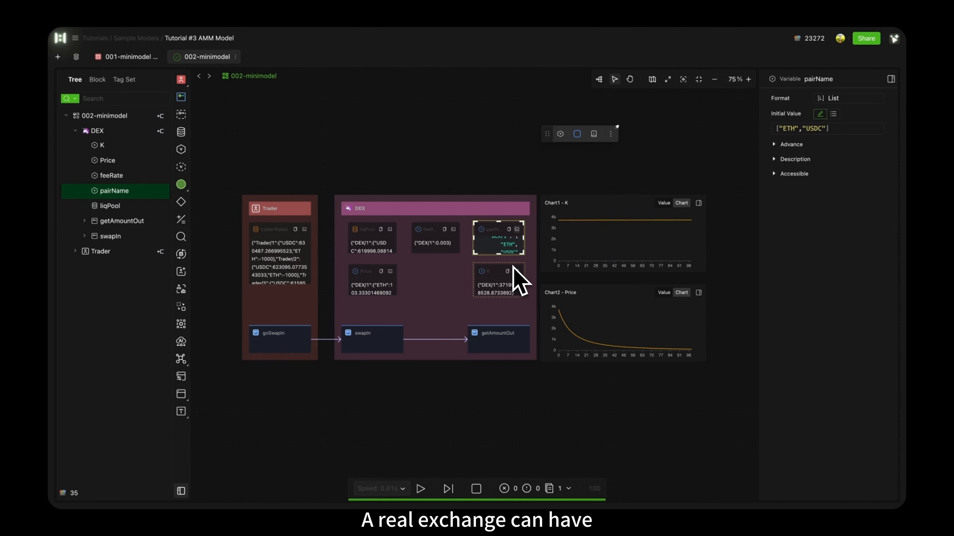
{"action": "left_click", "coordinate": [495, 213]}
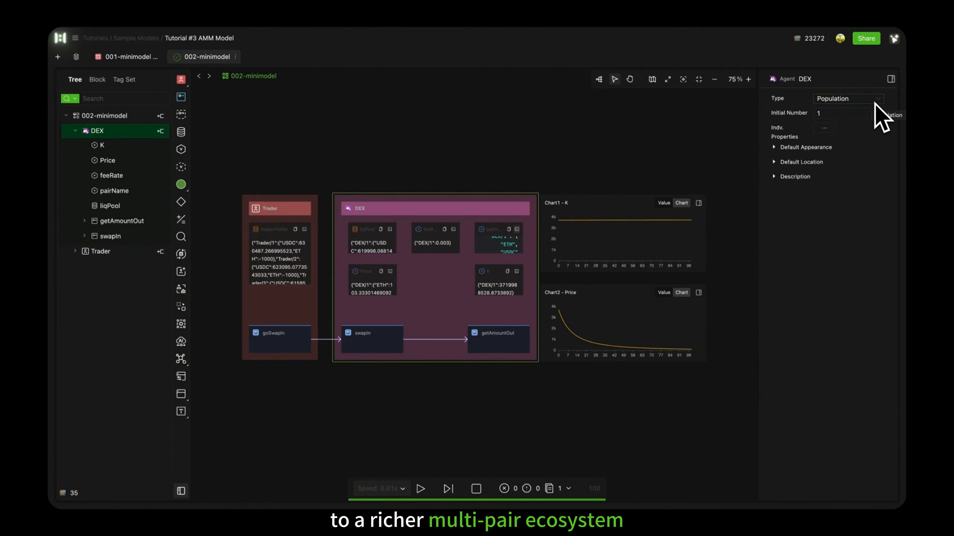
Duplicate the 002-minimodel model and rename the copy as 003-multipairs.
{"action": "left_click", "coordinate": [236, 56]}
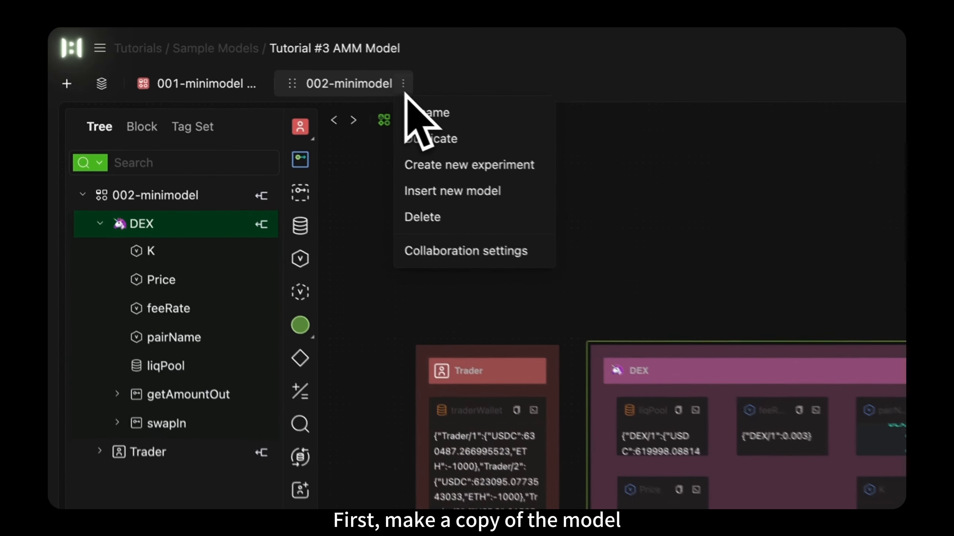
{"action": "left_click", "coordinate": [435, 140]}
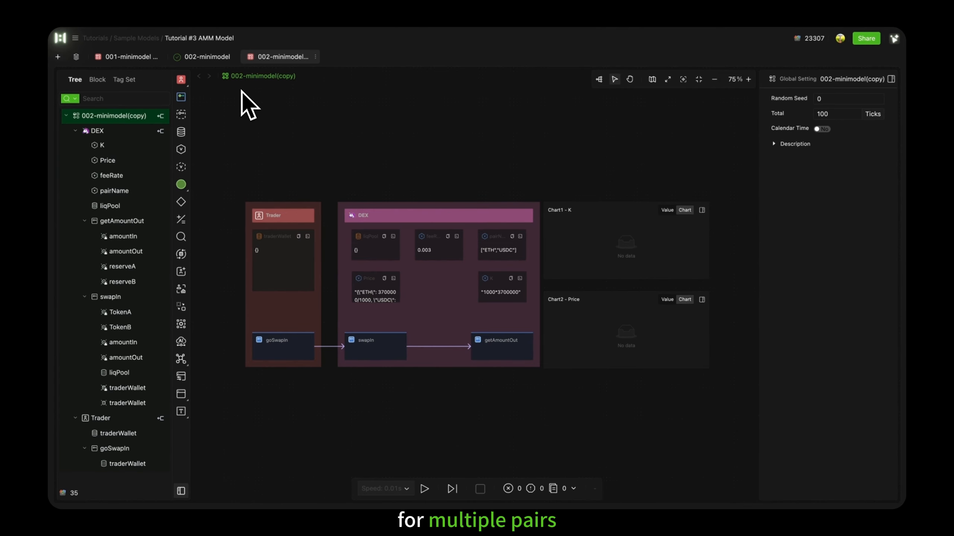
{"action": "left_click", "coordinate": [315, 56]}
{"action": "left_click", "coordinate": [333, 78]}
{"action": "type", "text": "003-multipairs"}
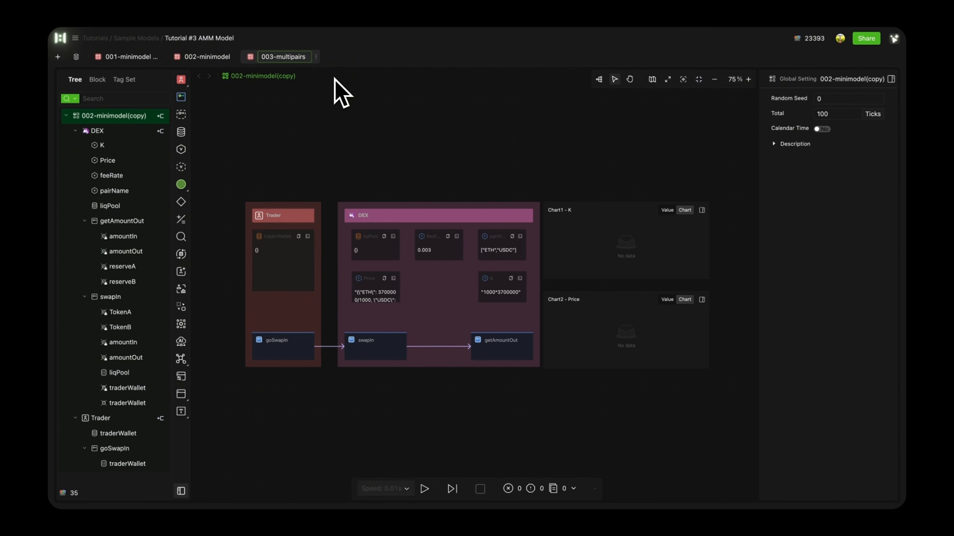
{"action": "key", "text": "Return"}
Set the DEX agent's initial number to 2 in 003-multipairs.
{"action": "left_click", "coordinate": [494, 212]}
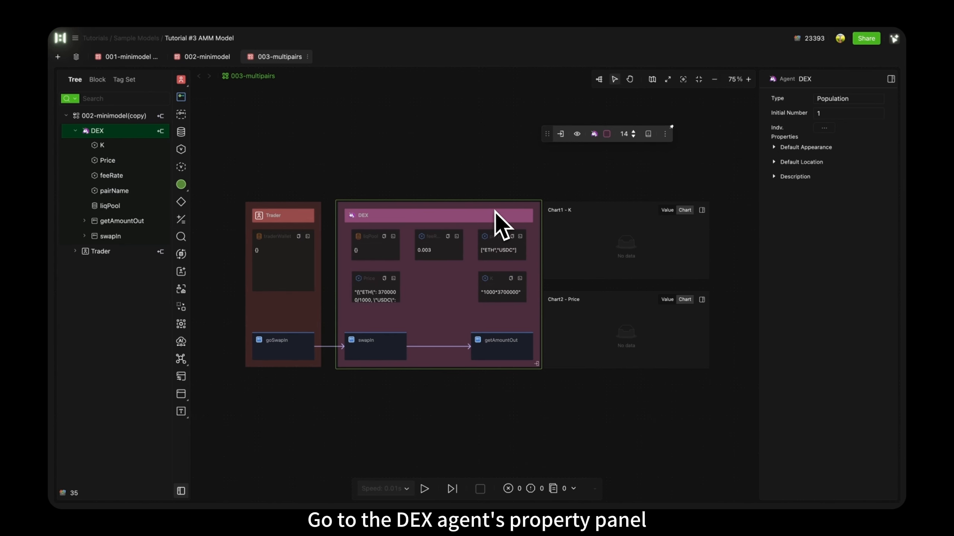
{"action": "left_click", "coordinate": [878, 110]}
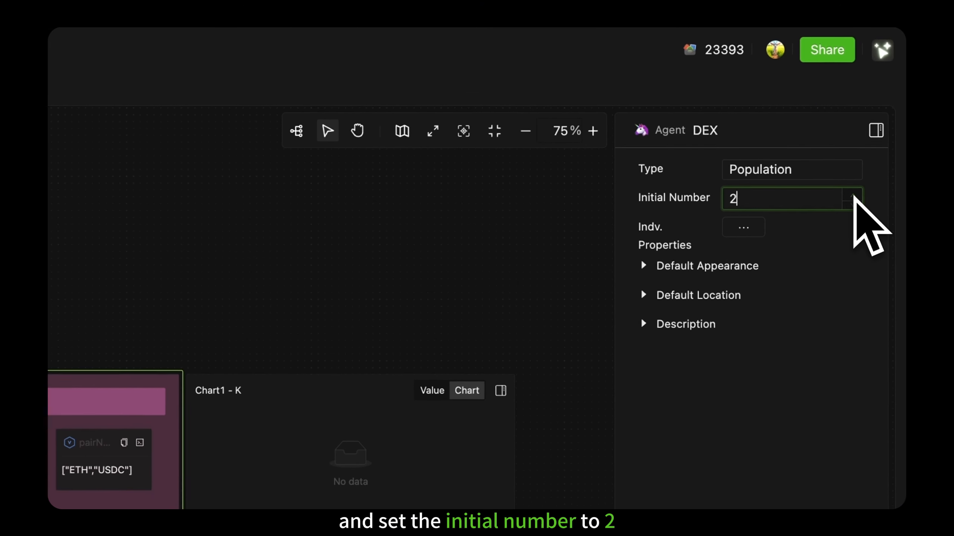
{"action": "left_click", "coordinate": [819, 231]}
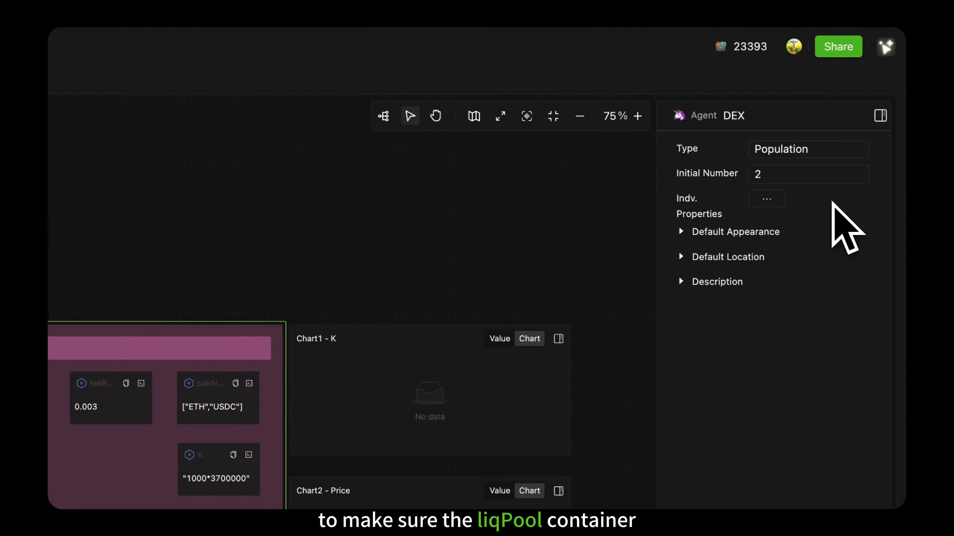
Add "WBTC" as a third batch key to the DEX's liqPool container.
{"action": "left_click", "coordinate": [376, 292]}
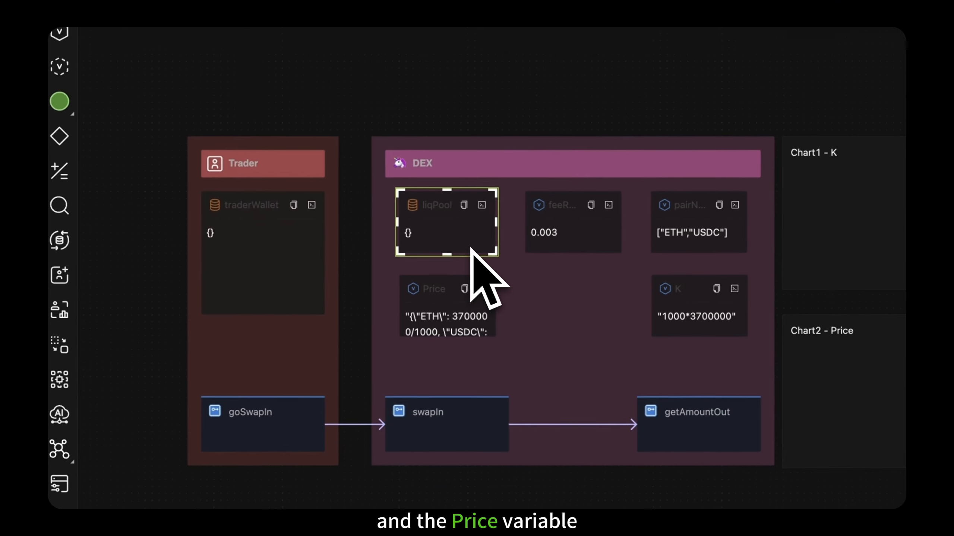
{"action": "left_click", "coordinate": [479, 310]}
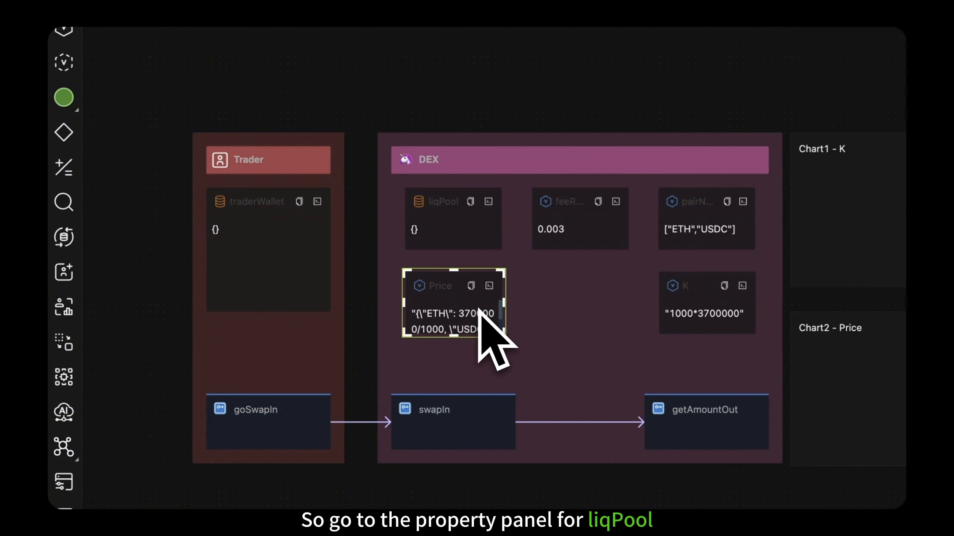
{"action": "left_click", "coordinate": [480, 237]}
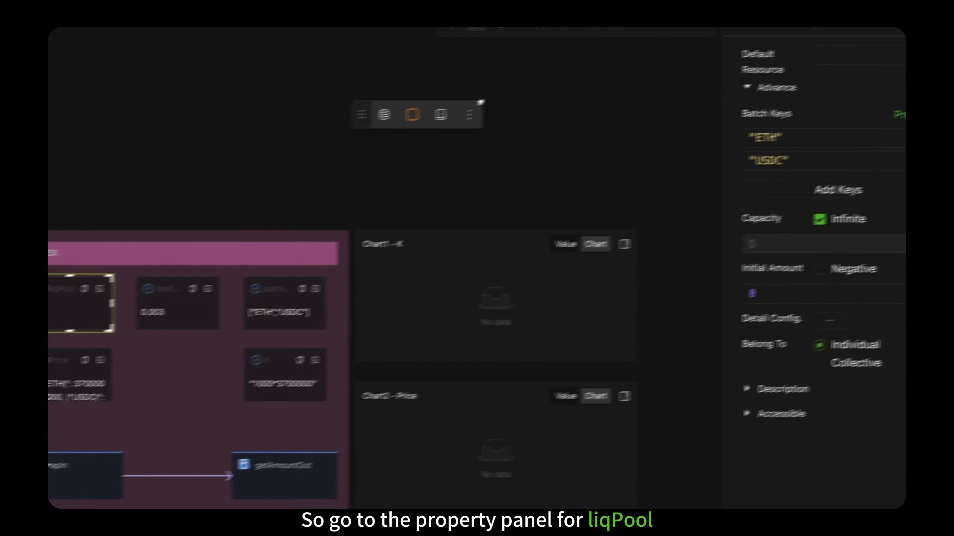
{"action": "left_click", "coordinate": [821, 207]}
{"action": "left_click", "coordinate": [789, 202]}
{"action": "type", "text": "\"WBTC"}
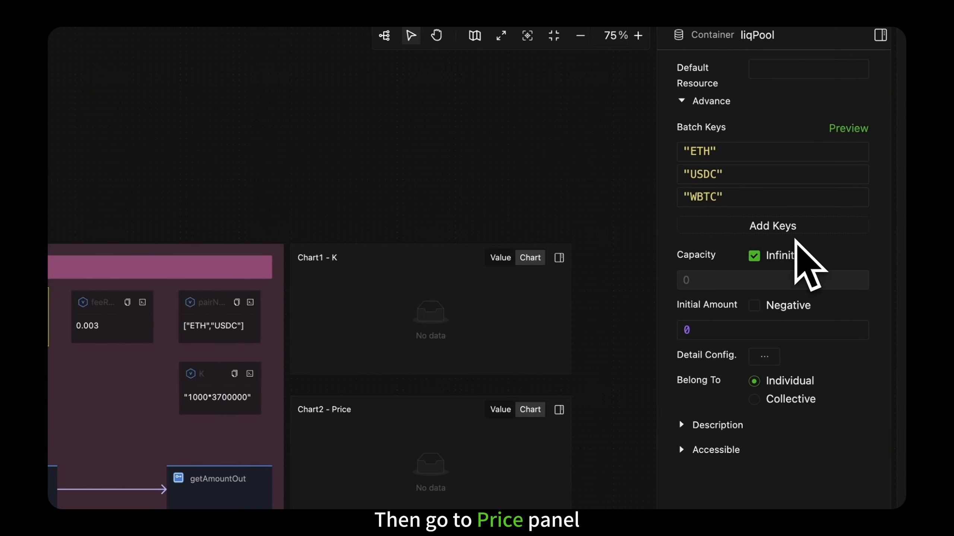
Switch the Price variable's initial value to batch construction with the keys "ETH", "USDC", "WBTC".
{"action": "left_click", "coordinate": [176, 332]}
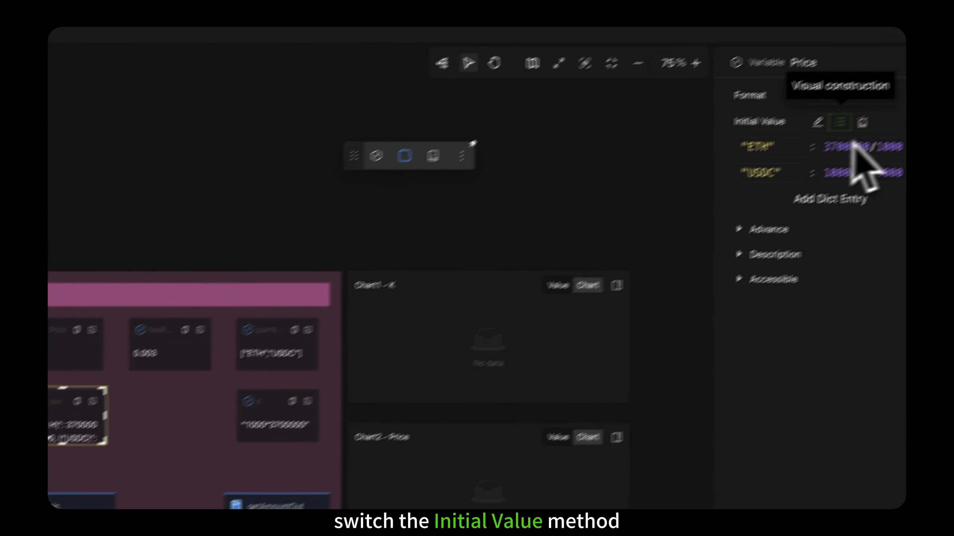
{"action": "left_click", "coordinate": [805, 152]}
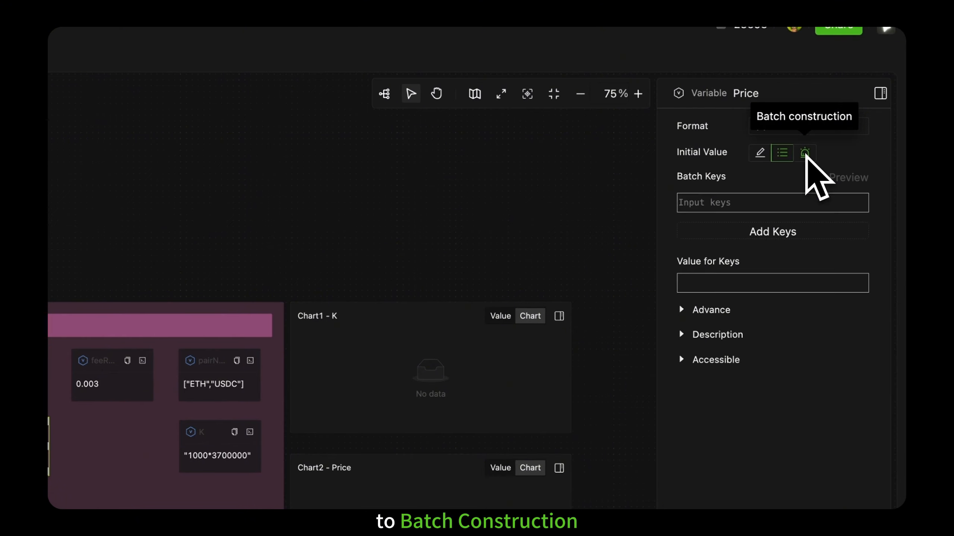
{"action": "left_click", "coordinate": [695, 203]}
{"action": "type", "text": "\"ETH"}
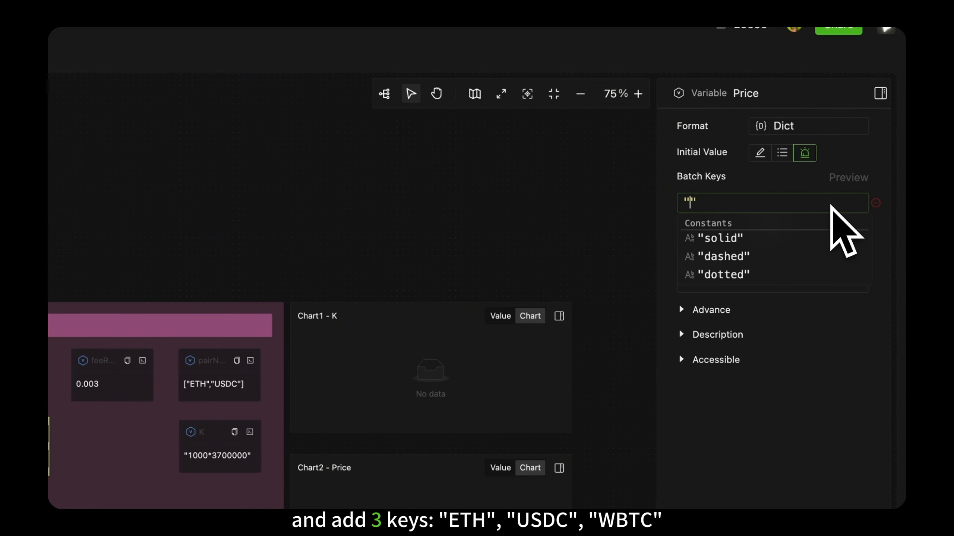
{"action": "type", "text": "\", \"USDC"}
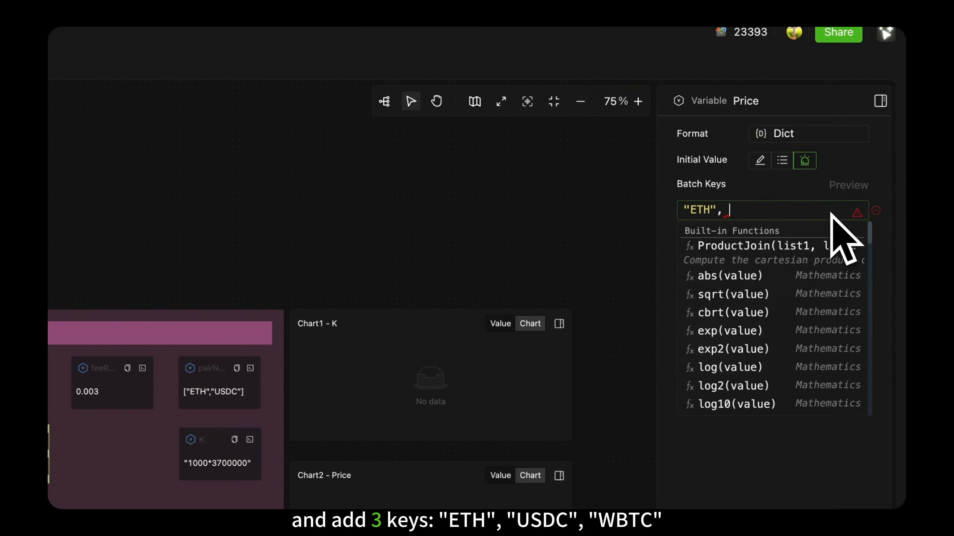
{"action": "type", "text": "\", \"WBTC"}
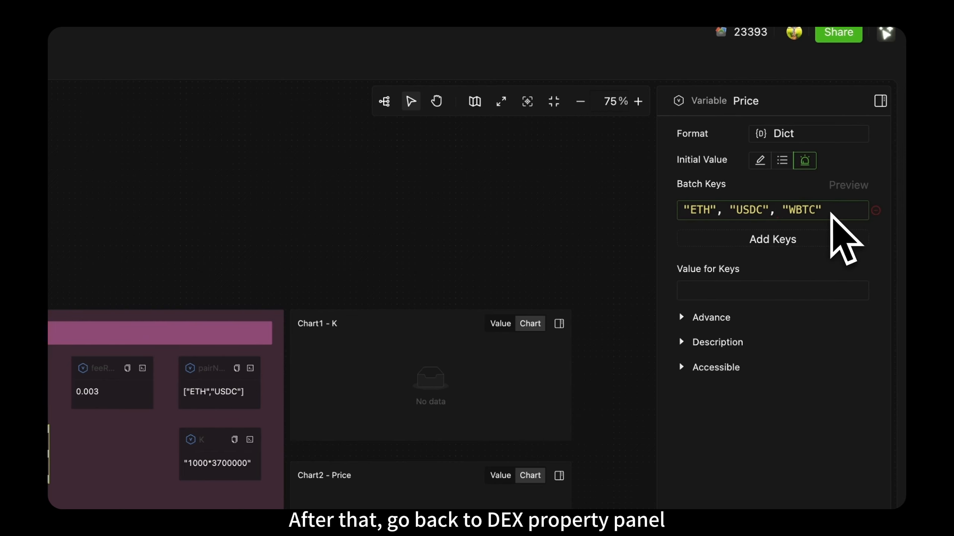
Add liqPool, pairName, K and Price to the DEX agent's individual properties table.
{"action": "left_click", "coordinate": [186, 332]}
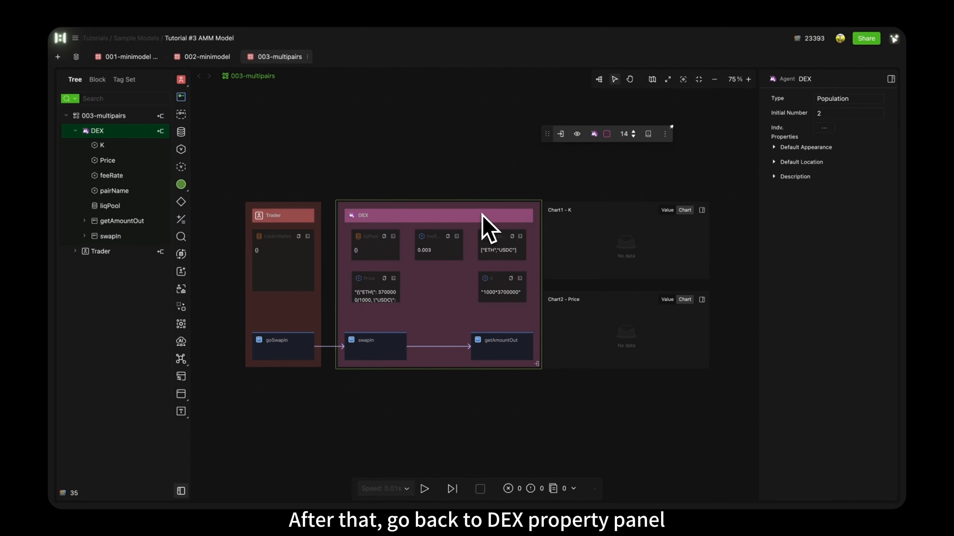
{"action": "left_click", "coordinate": [824, 128]}
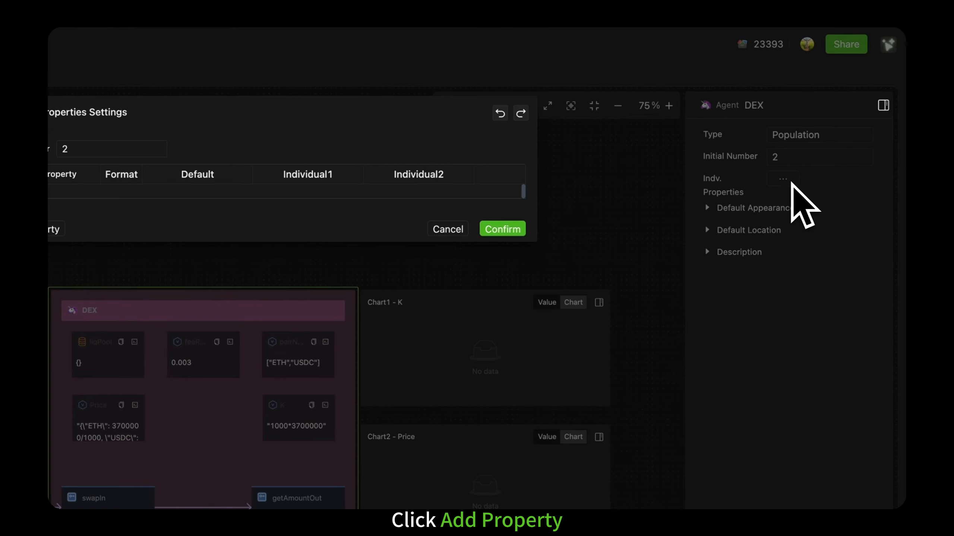
{"action": "left_click", "coordinate": [57, 229]}
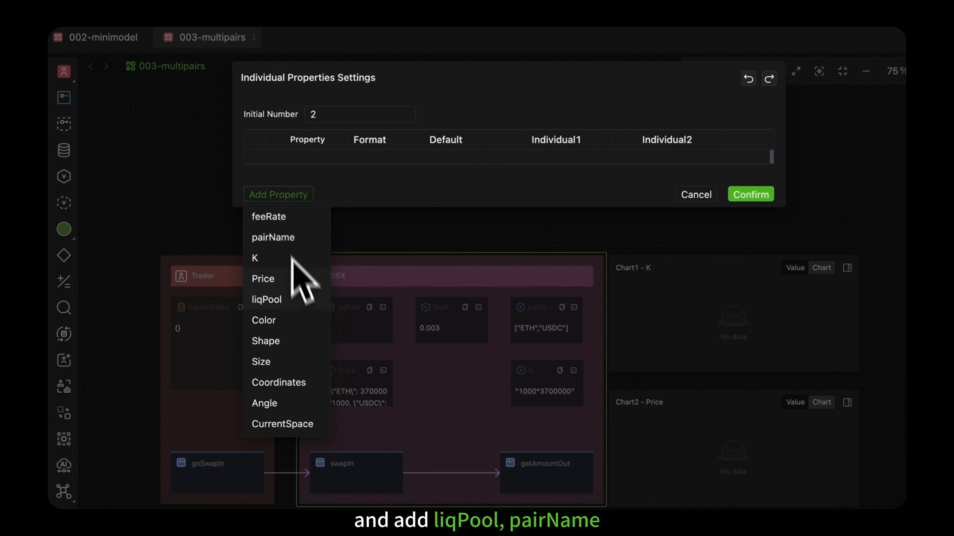
{"action": "left_click", "coordinate": [298, 299]}
{"action": "left_click", "coordinate": [299, 238]}
{"action": "left_click", "coordinate": [299, 258]}
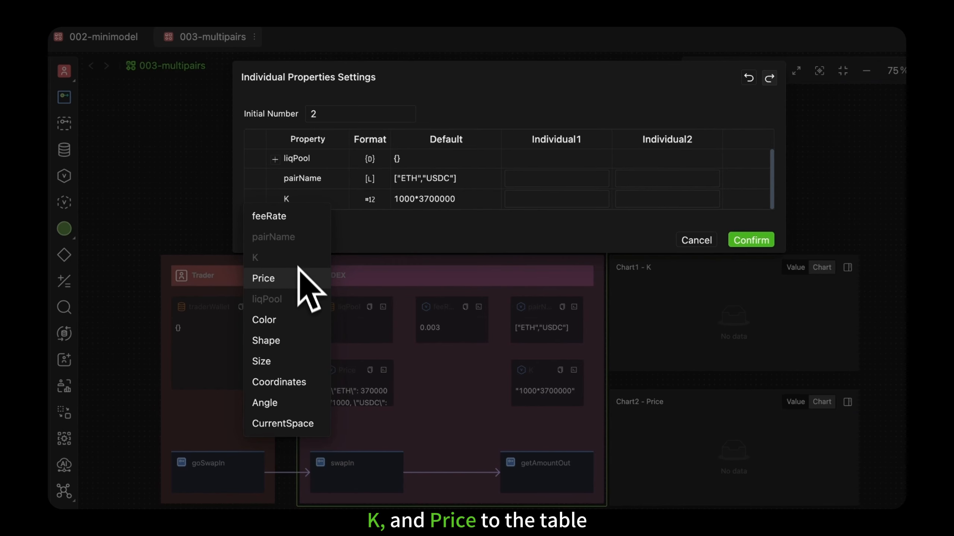
{"action": "left_click", "coordinate": [298, 271]}
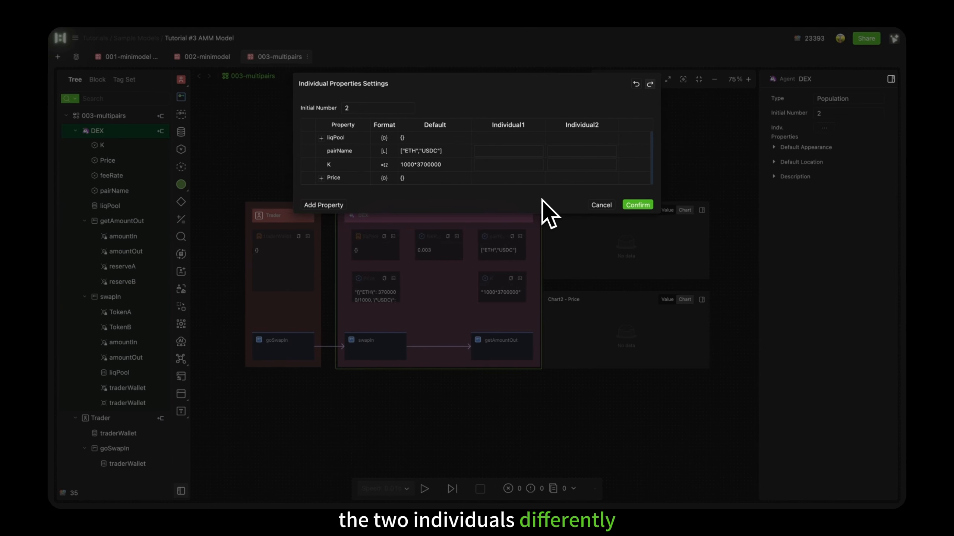
Add three entries under liqPool in the individual properties table, keyed "ETH", "USDC" and "WBTC".
{"action": "left_click", "coordinate": [321, 137]}
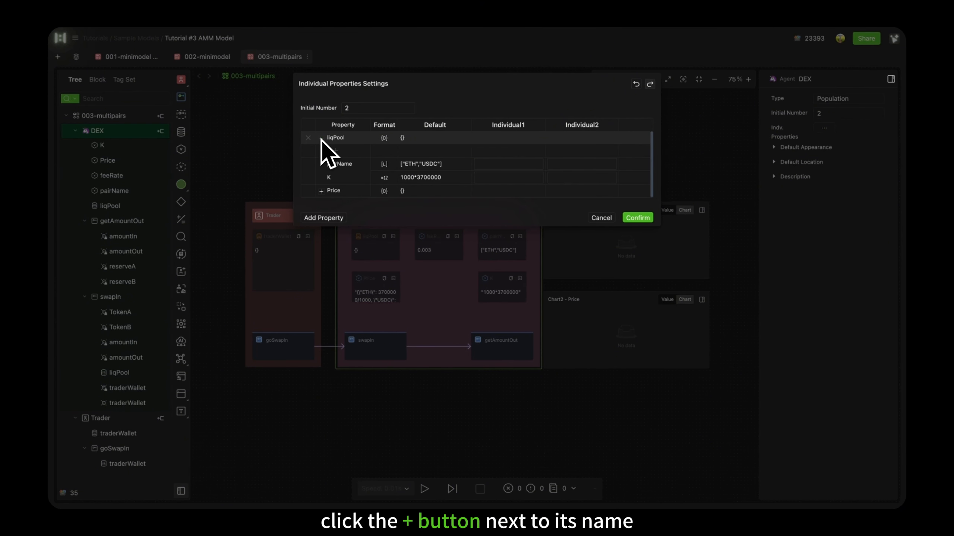
{"action": "left_click", "coordinate": [335, 151]}
{"action": "left_click", "coordinate": [335, 164]}
{"action": "left_click", "coordinate": [333, 180]}
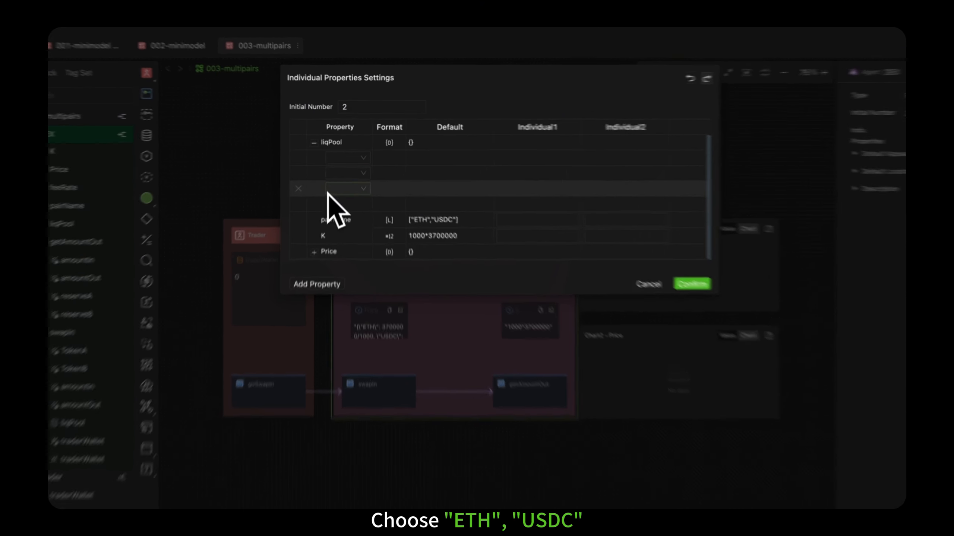
{"action": "left_click", "coordinate": [365, 152]}
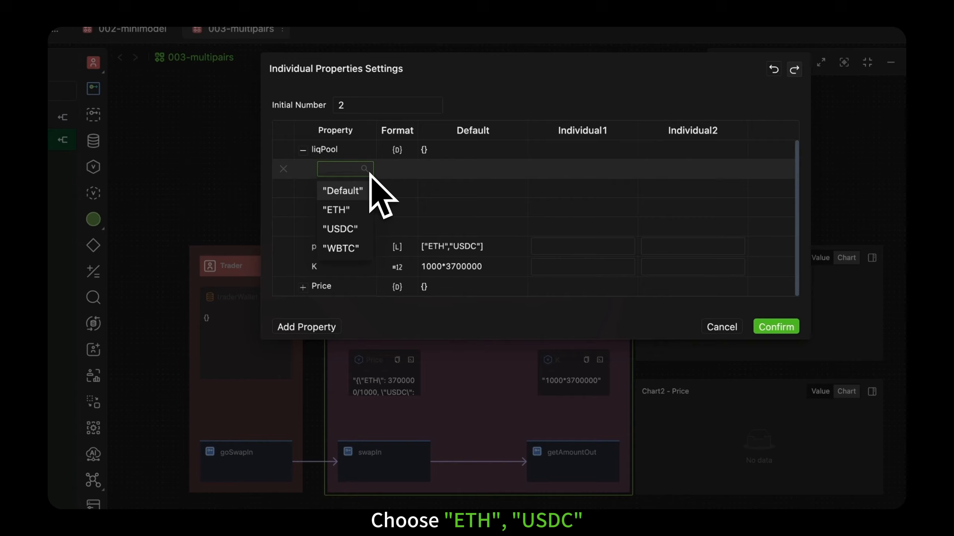
{"action": "left_click", "coordinate": [357, 209]}
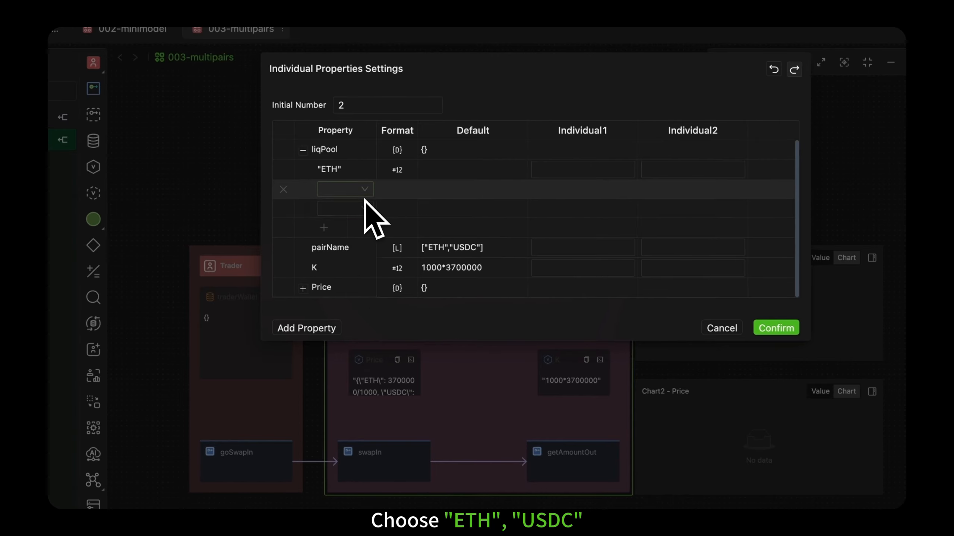
{"action": "left_click", "coordinate": [349, 190]}
{"action": "left_click", "coordinate": [361, 249]}
{"action": "left_click", "coordinate": [362, 212]}
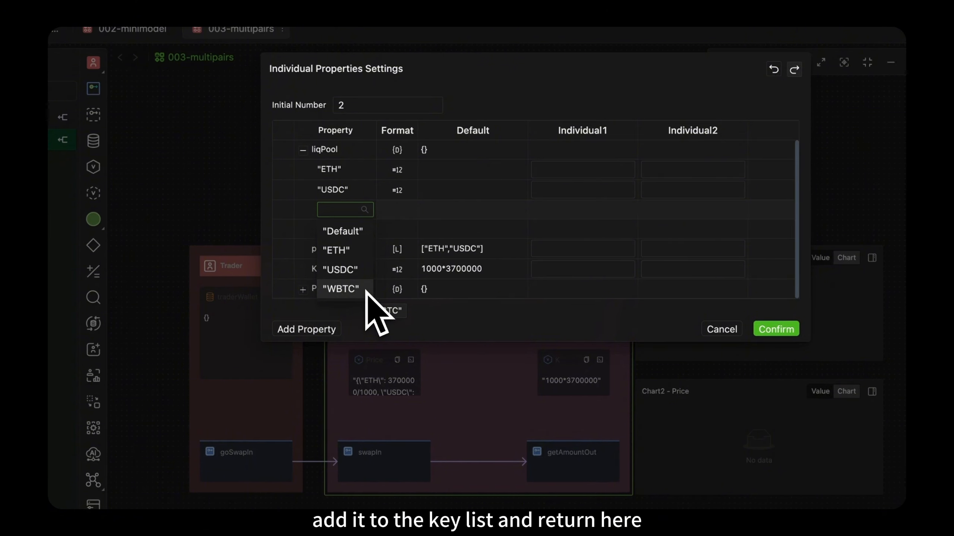
{"action": "left_click", "coordinate": [342, 288]}
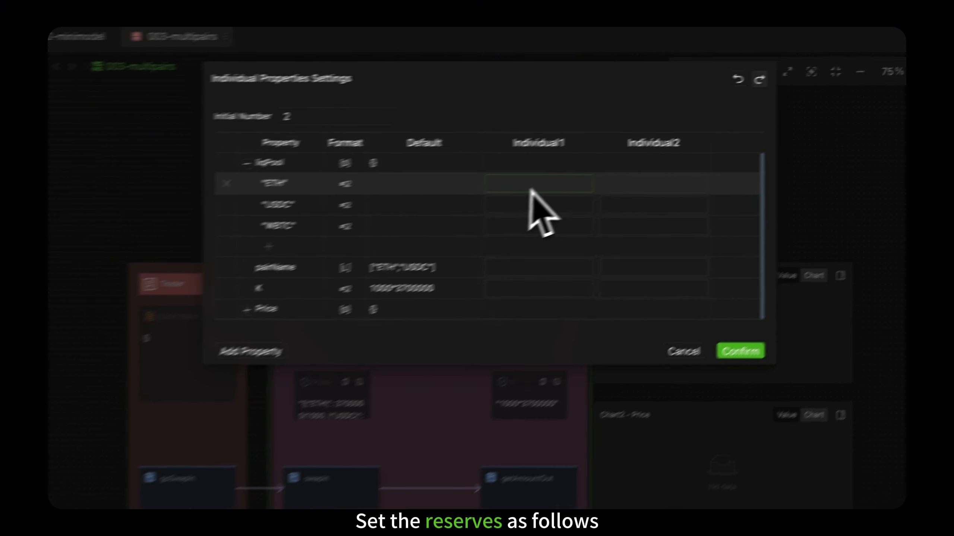
Set Individual1's liqPool reserves to 1000 for "ETH" and 3700000 for "USDC".
{"action": "left_click", "coordinate": [531, 189]}
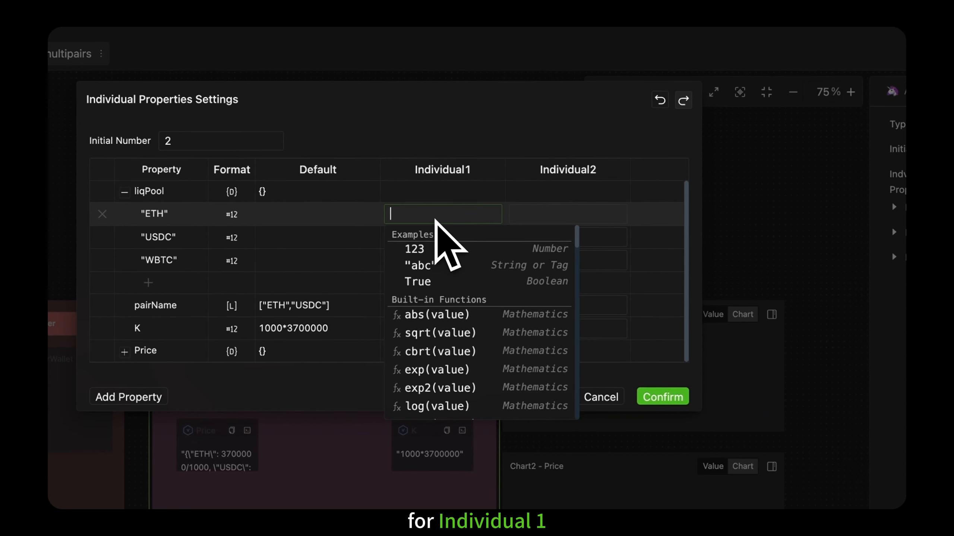
{"action": "type", "text": "1000"}
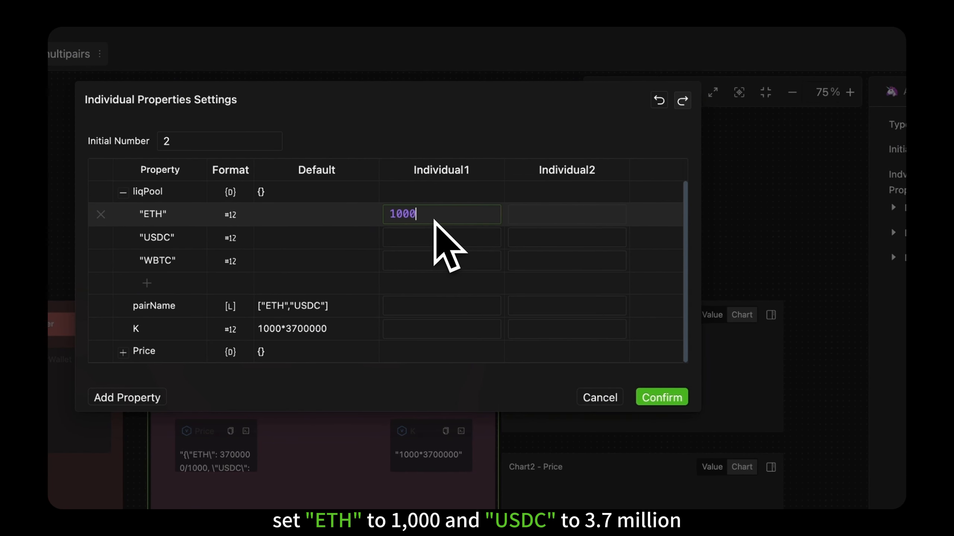
{"action": "left_click", "coordinate": [443, 236]}
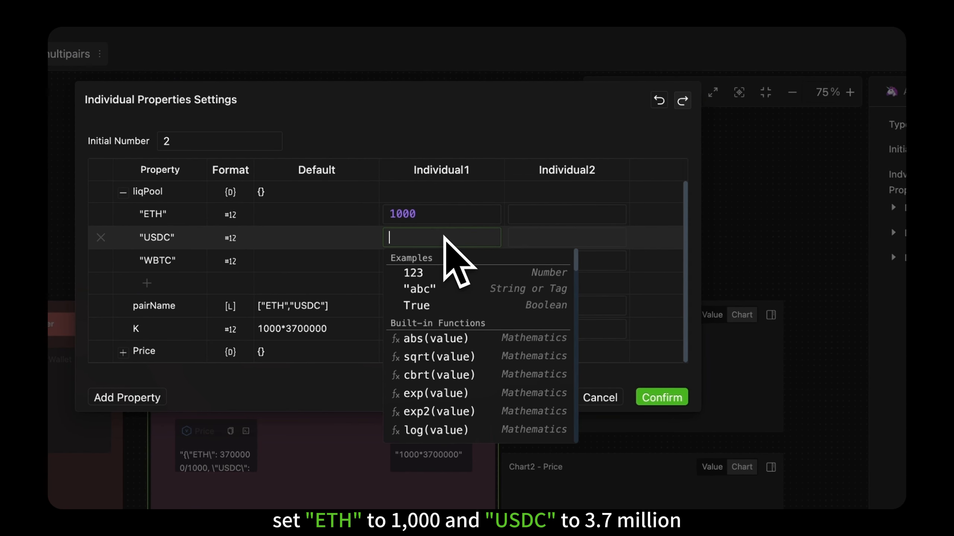
{"action": "type", "text": "3700000"}
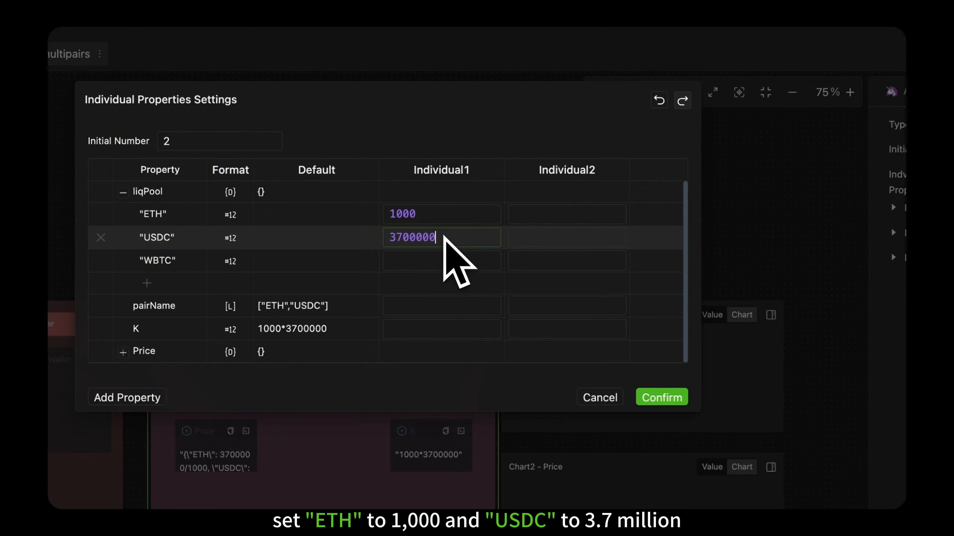
Set Individual2's liqPool reserves to 12000000 for "USDC" and 100 for "WBTC".
{"action": "left_click", "coordinate": [556, 240]}
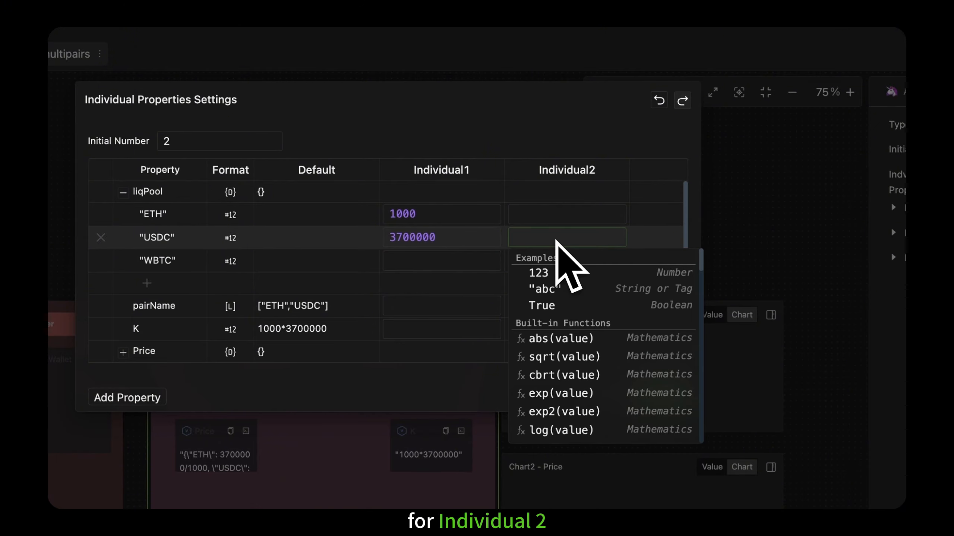
{"action": "type", "text": "12000000"}
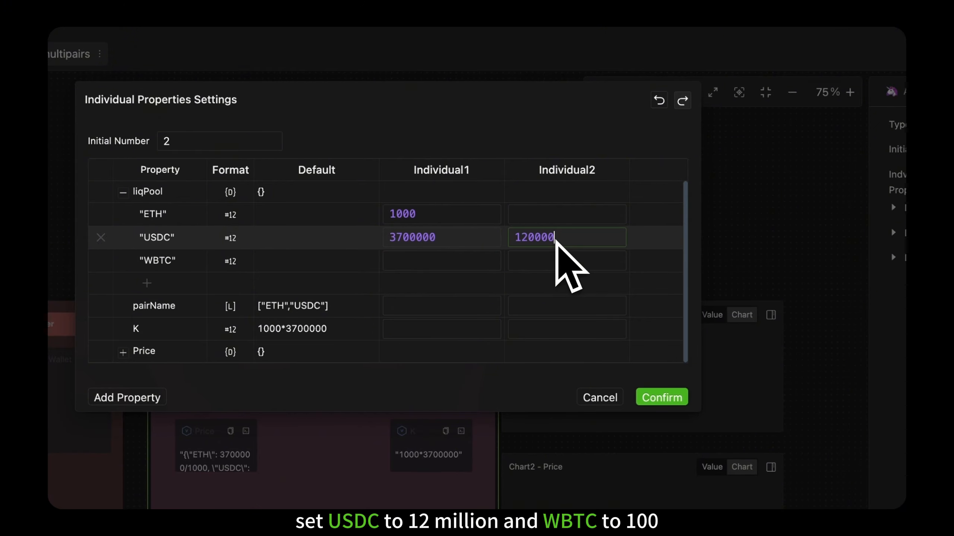
{"action": "left_click", "coordinate": [565, 261]}
{"action": "type", "text": "100"}
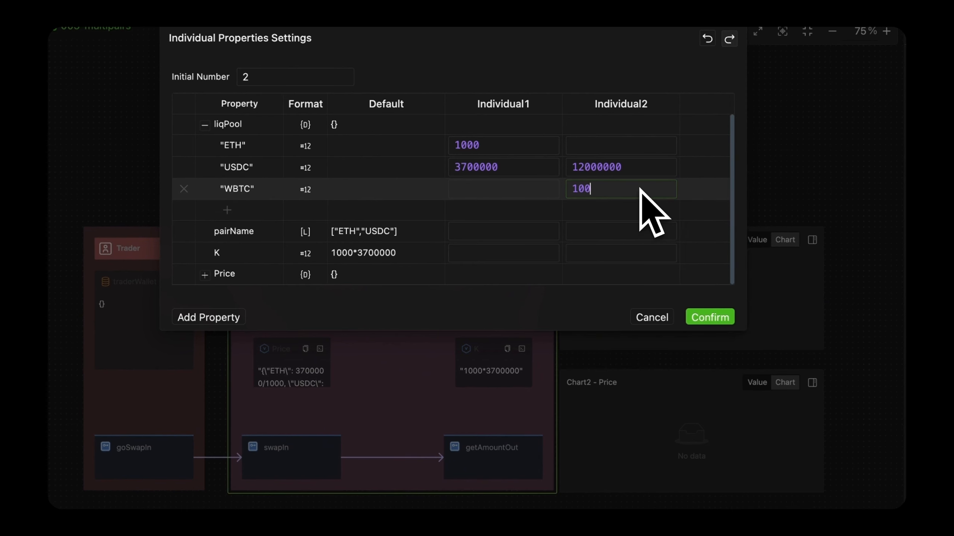
{"action": "left_click", "coordinate": [564, 209]}
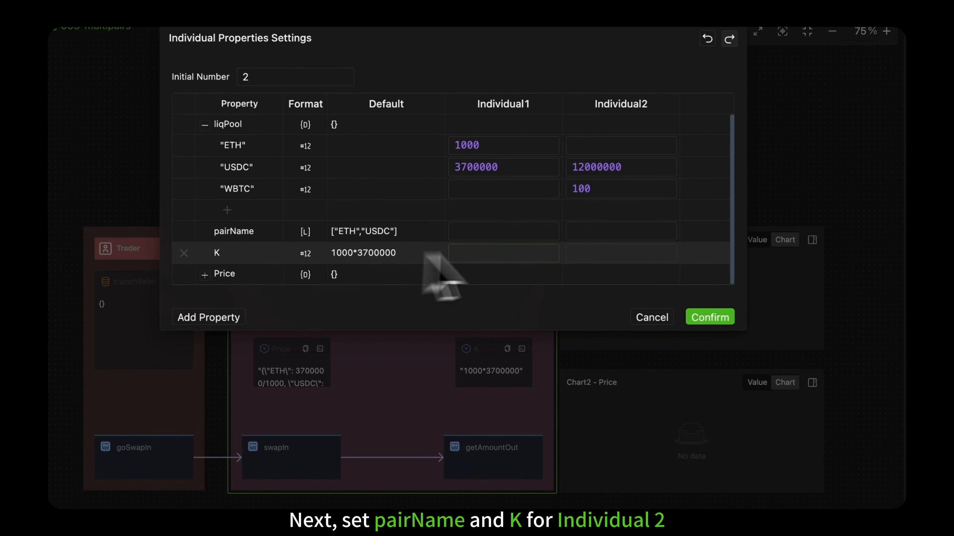
Set Individual2's pairName to ["USDC", "WBTC"] and its K to 12000000 * 100.
{"action": "left_click", "coordinate": [613, 230]}
{"action": "type", "text": "[\"USDC\", "}
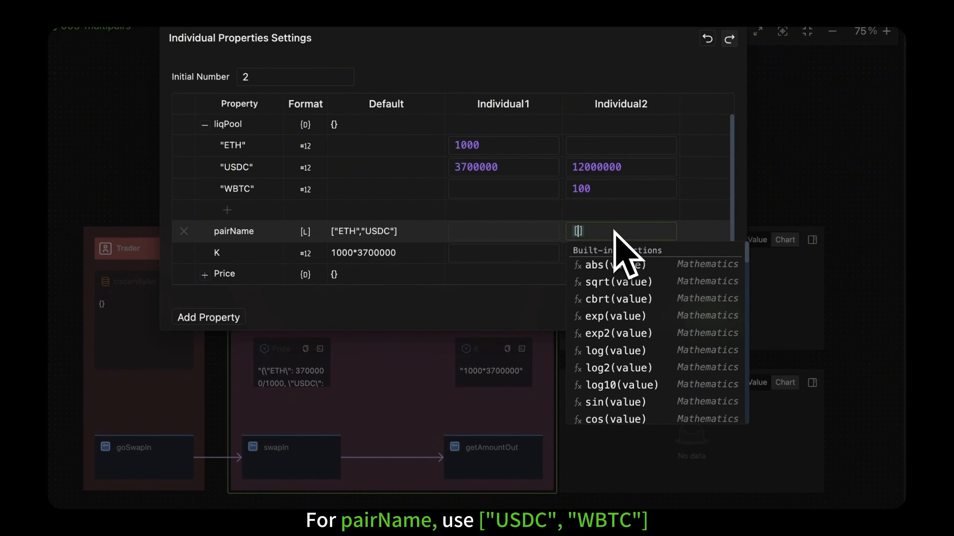
{"action": "type", "text": "\"WBTC"}
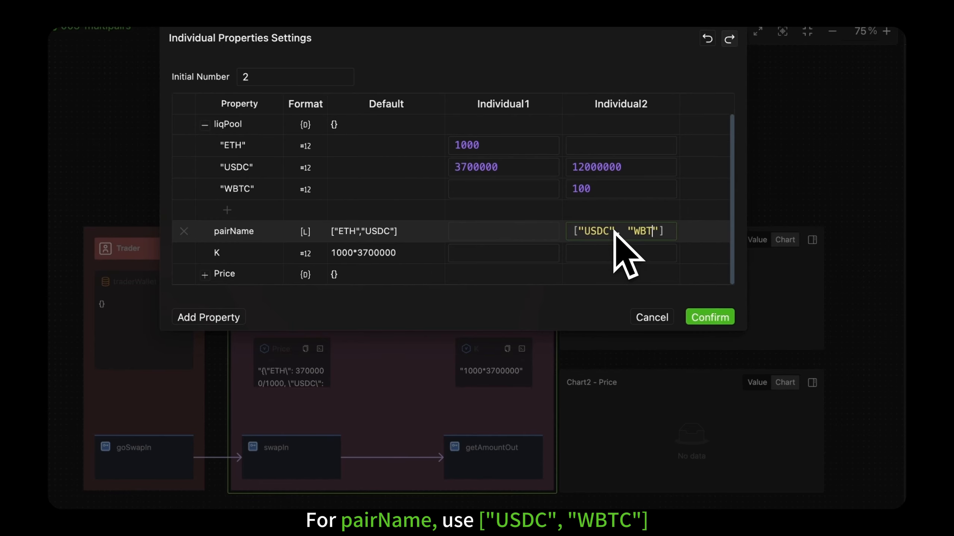
{"action": "left_click", "coordinate": [668, 268]}
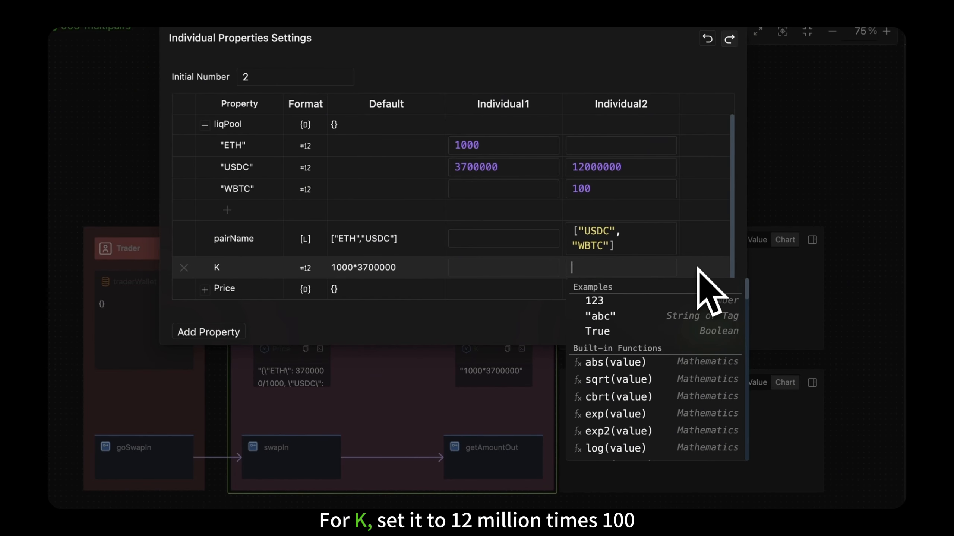
{"action": "type", "text": "12000000"}
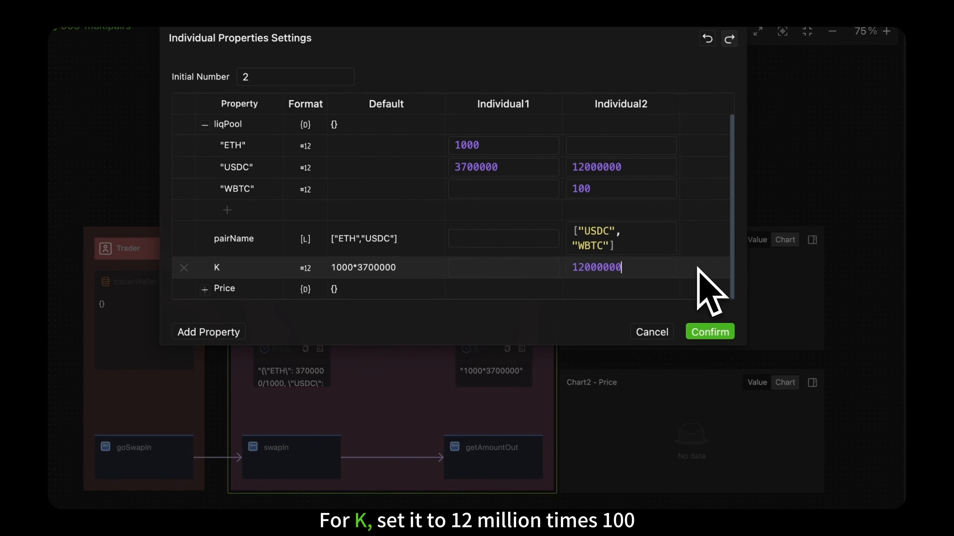
{"action": "type", "text": " * 100"}
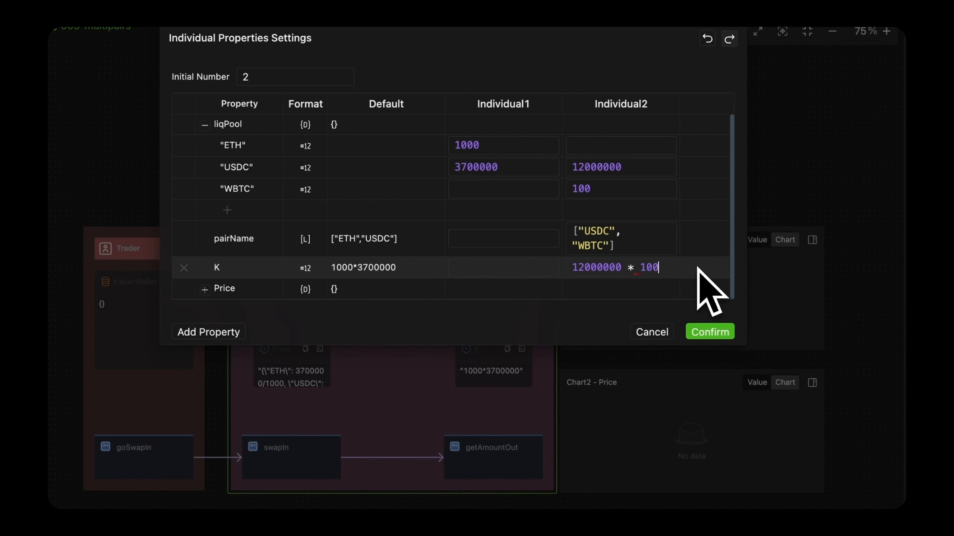
{"action": "left_click", "coordinate": [474, 267]}
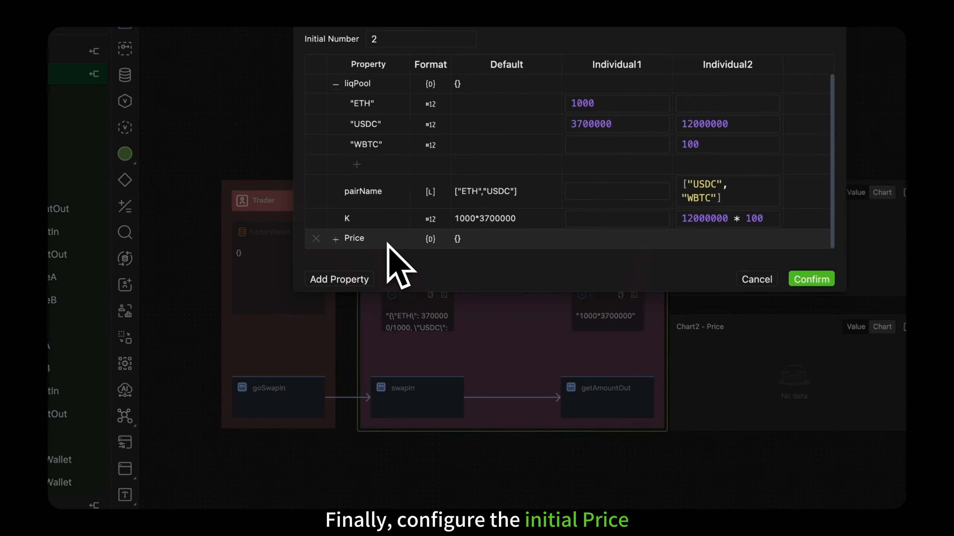
Add three entries under Price in the individual properties table, keyed "ETH", "USDC" and "WBTC".
{"action": "left_click", "coordinate": [336, 239]}
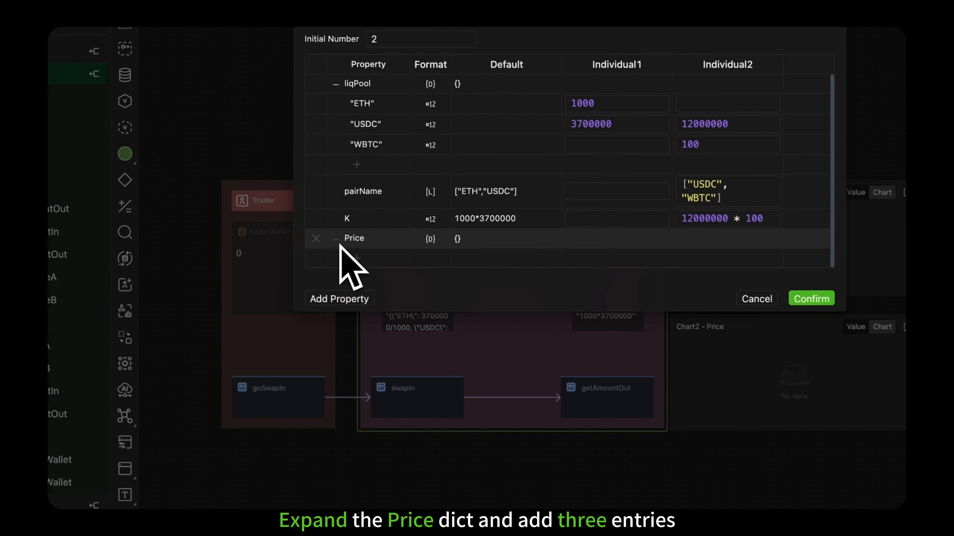
{"action": "left_click", "coordinate": [356, 258]}
{"action": "left_click", "coordinate": [356, 278]}
{"action": "left_click", "coordinate": [356, 299]}
{"action": "left_click", "coordinate": [377, 260]}
{"action": "left_click", "coordinate": [375, 280]}
{"action": "left_click", "coordinate": [379, 279]}
{"action": "left_click", "coordinate": [388, 317]}
{"action": "left_click", "coordinate": [383, 300]}
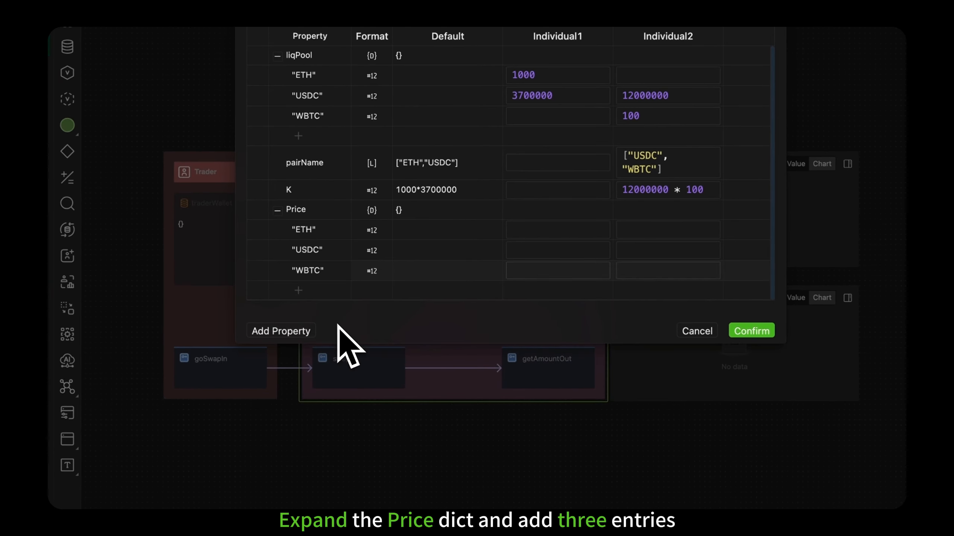
Set Individual1's Price entries to 3700000 / 1000 for "ETH" and 1000 / 3700000 for "USDC".
{"action": "left_click", "coordinate": [548, 231]}
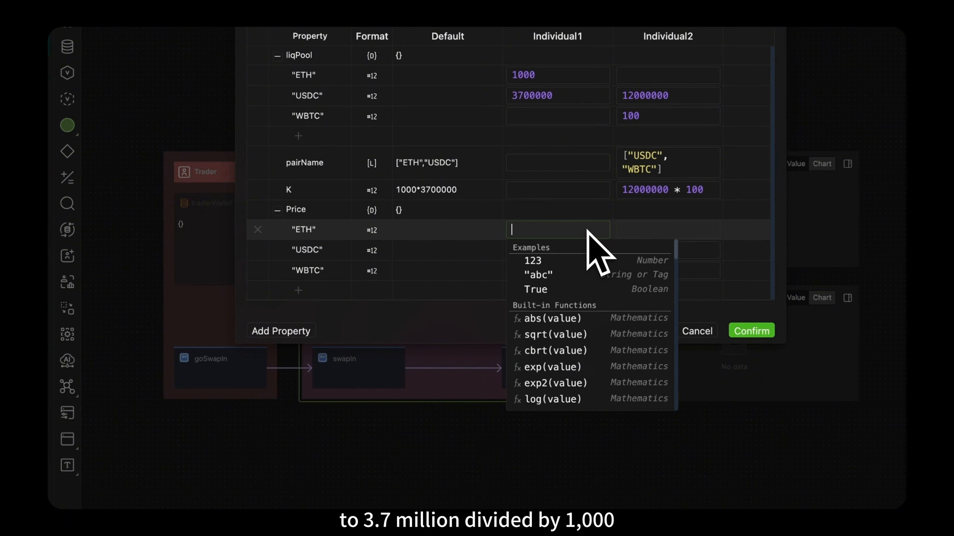
{"action": "type", "text": "3700000"}
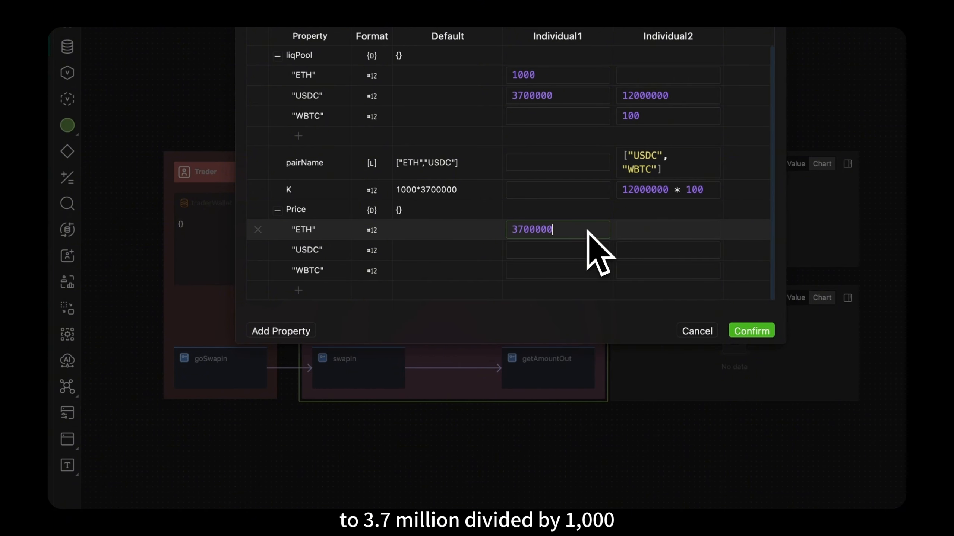
{"action": "type", "text": " / 1000"}
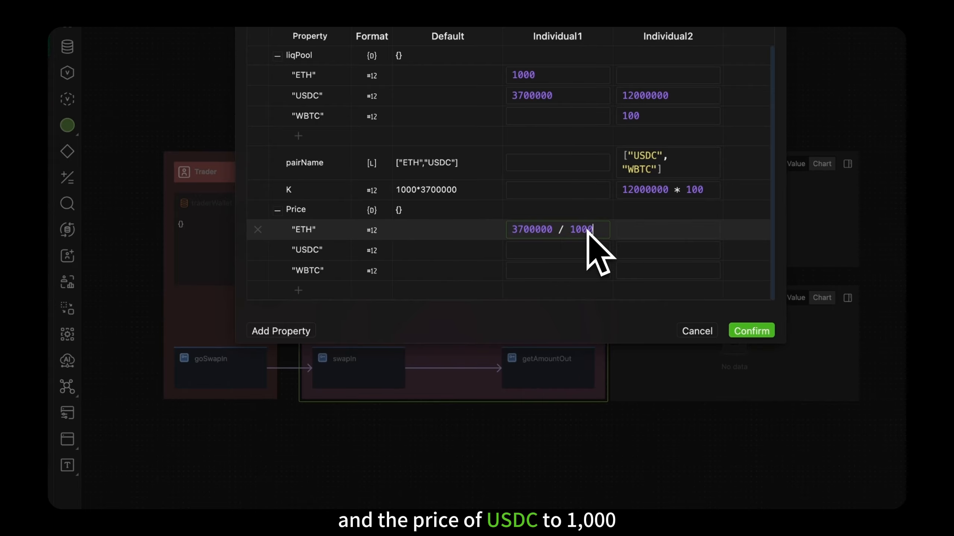
{"action": "left_click", "coordinate": [597, 251]}
{"action": "type", "text": "1000"}
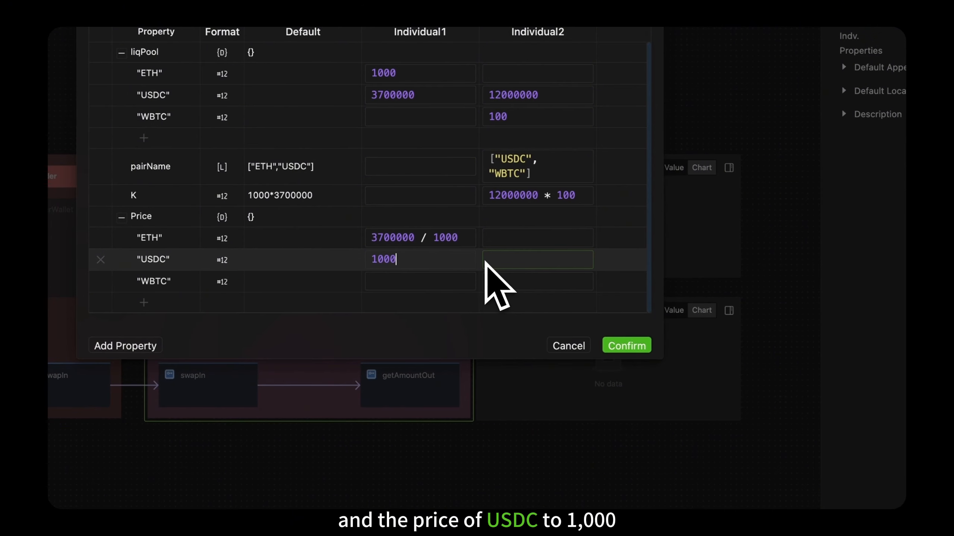
{"action": "type", "text": " / 3"}
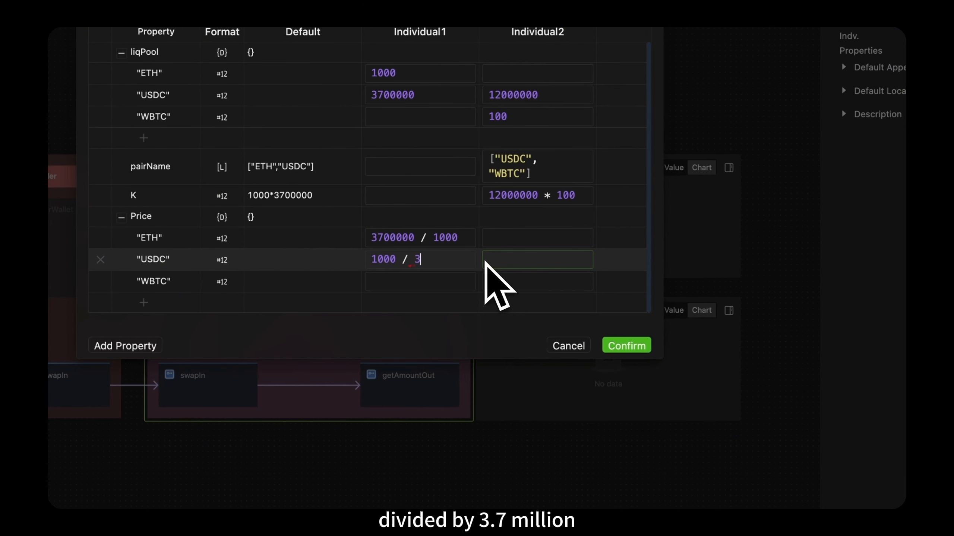
{"action": "type", "text": "700000"}
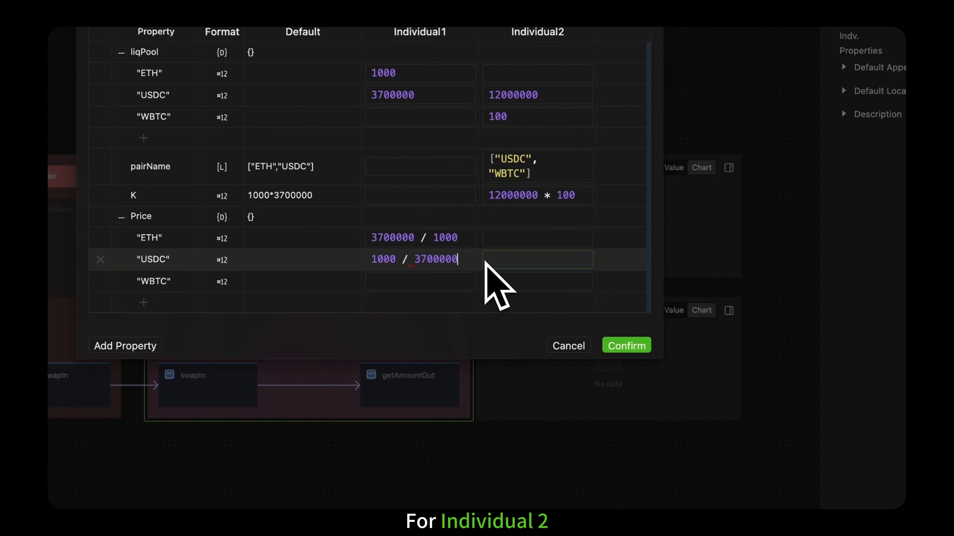
Set Individual2's Price entries to 100 / 12000000 for "USDC" and 12000000 / 100 for "WBTC", and confirm the individual properties.
{"action": "left_click", "coordinate": [573, 263]}
{"action": "type", "text": "100"}
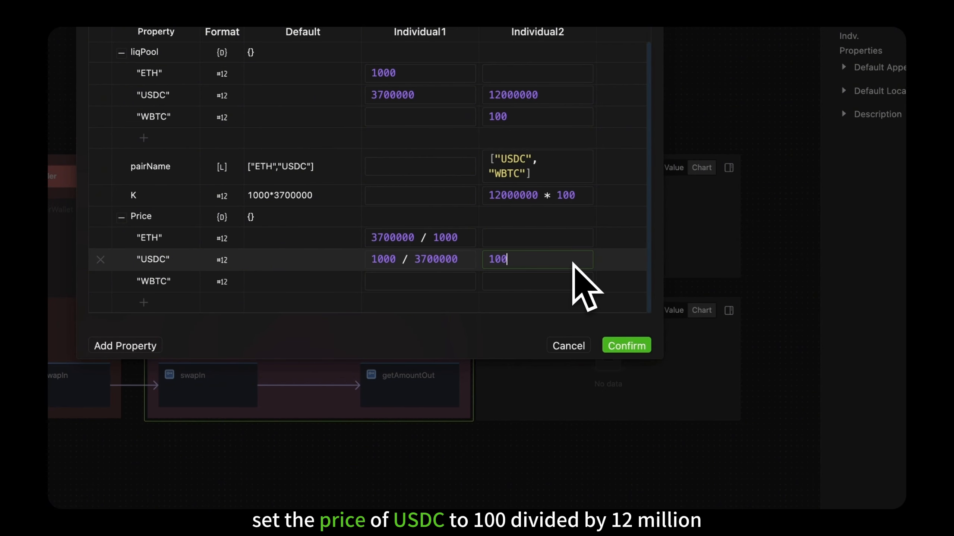
{"action": "type", "text": " / 12000000"}
{"action": "left_click", "coordinate": [584, 283]}
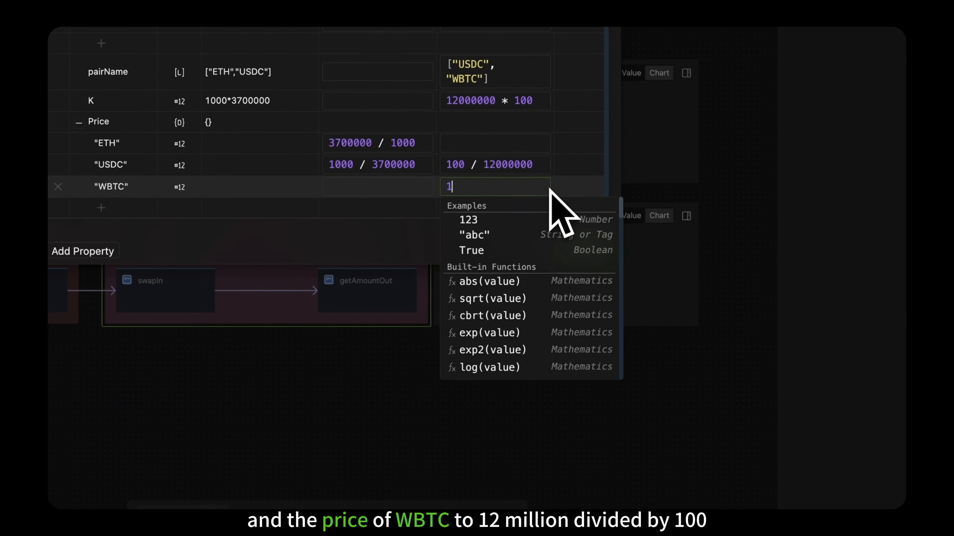
{"action": "type", "text": "12000000"}
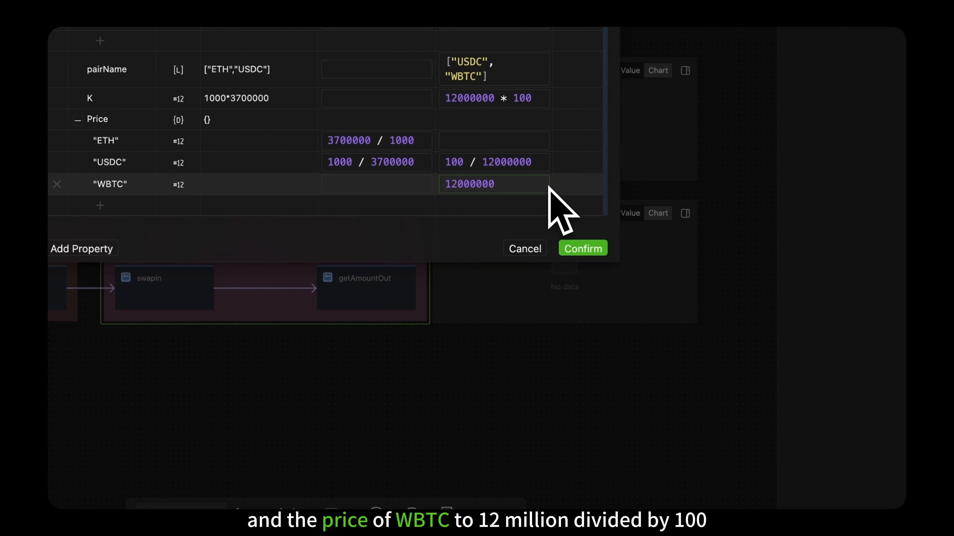
{"action": "type", "text": " / 100"}
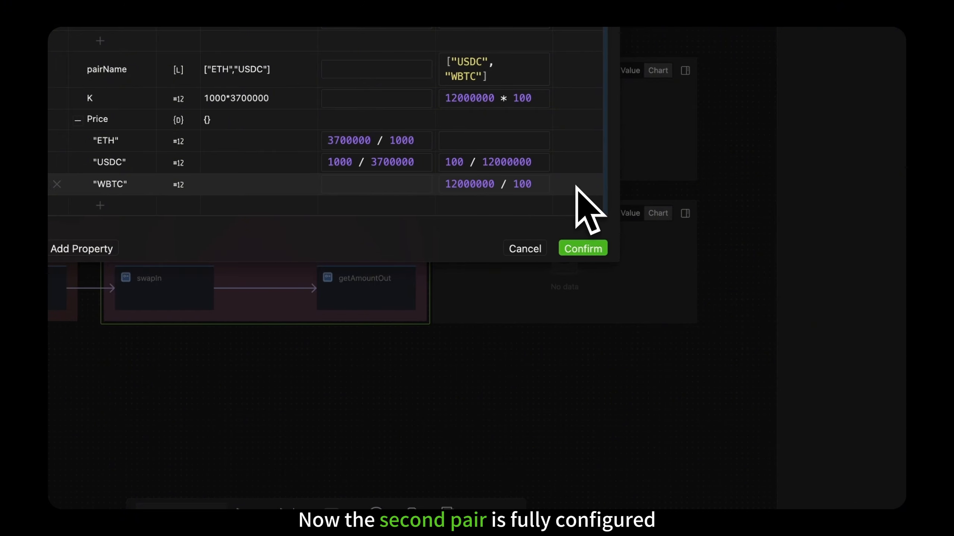
{"action": "left_click", "coordinate": [578, 249]}
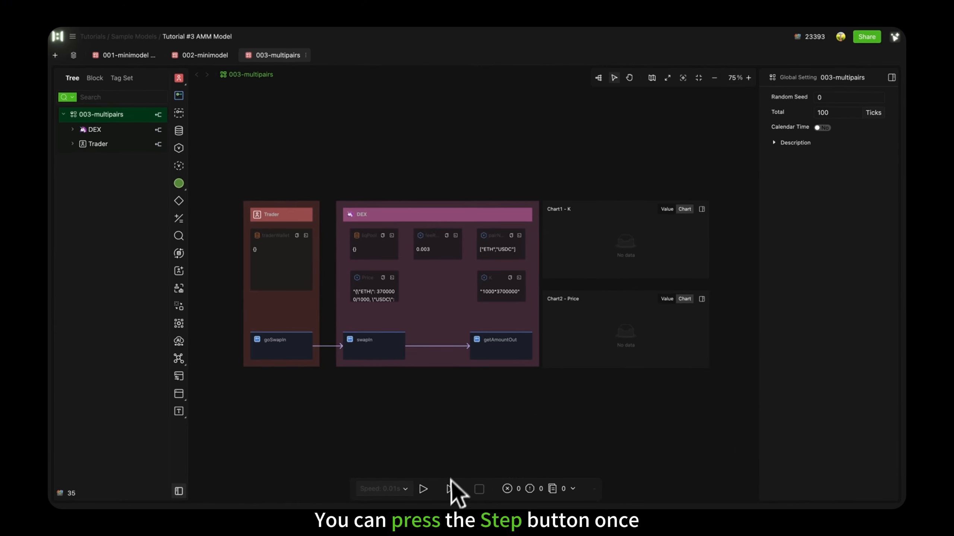
Step the model once and examine the pairName, K, Price and liqPool values of both DEX individuals.
{"action": "left_click", "coordinate": [449, 489]}
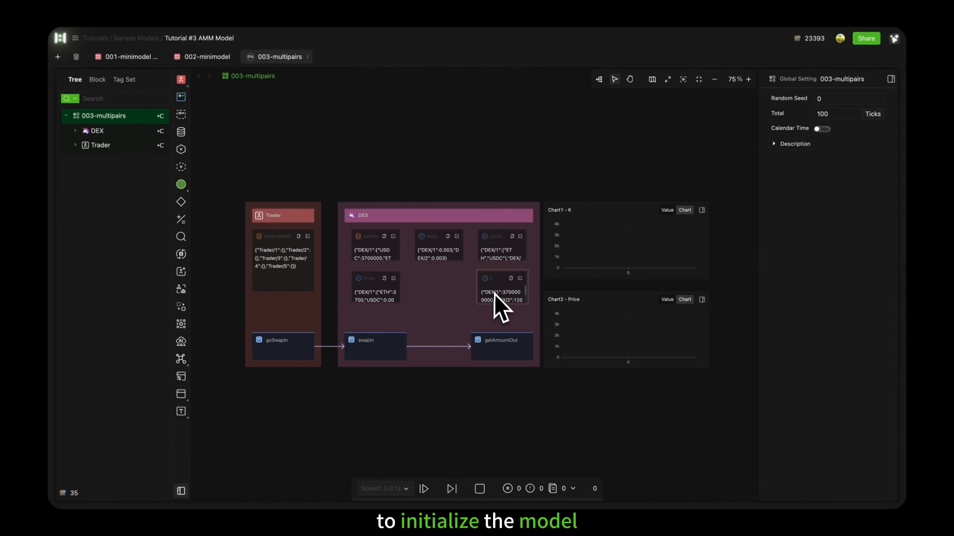
{"action": "scroll", "coordinate": [488, 254], "scroll_direction": "down", "scroll_amount": 1}
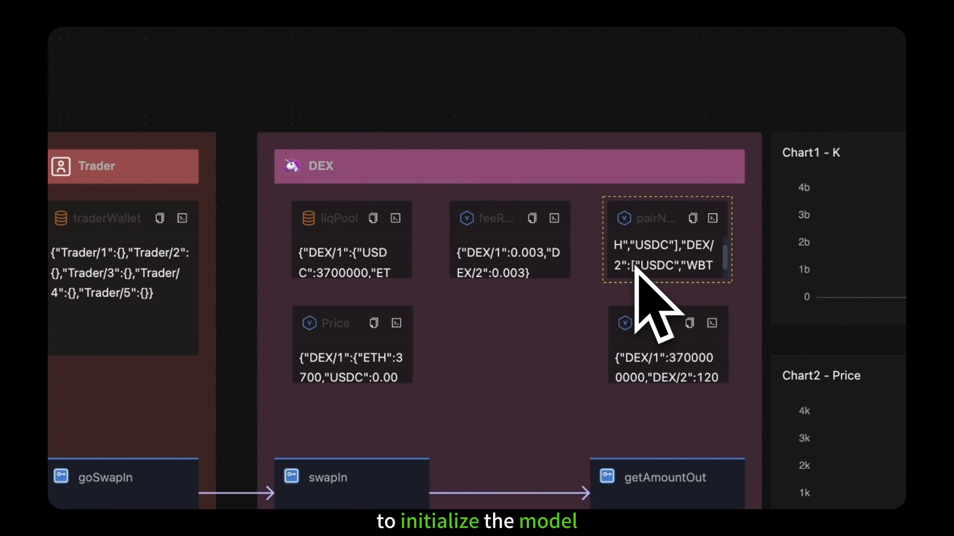
{"action": "scroll", "coordinate": [634, 266], "scroll_direction": "down", "scroll_amount": 1}
{"action": "scroll", "coordinate": [622, 346], "scroll_direction": "down", "scroll_amount": 1}
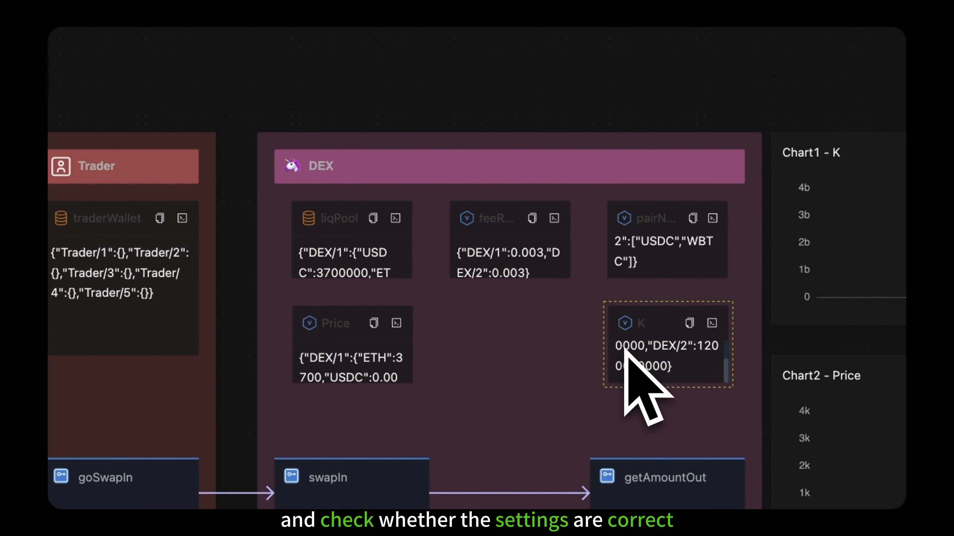
{"action": "scroll", "coordinate": [342, 359], "scroll_direction": "down", "scroll_amount": 1}
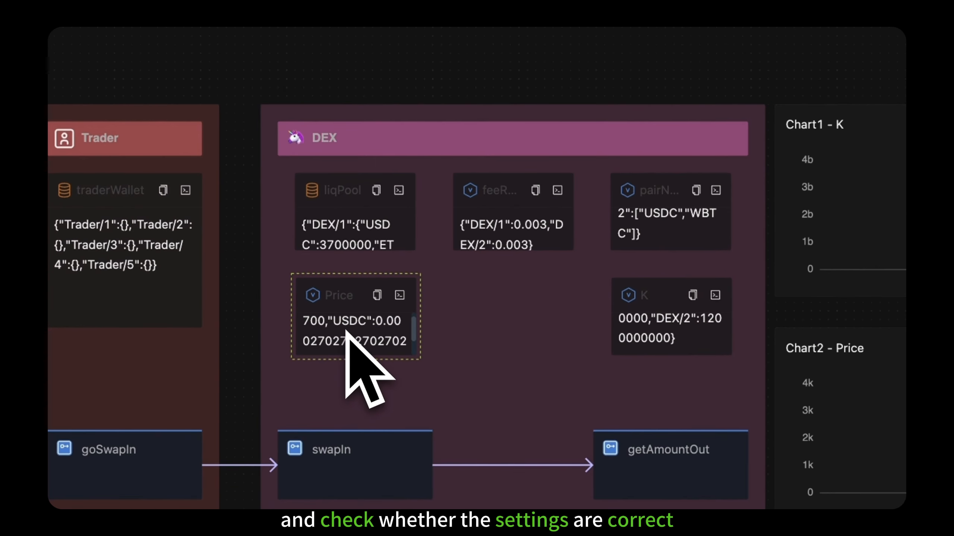
{"action": "scroll", "coordinate": [346, 333], "scroll_direction": "down", "scroll_amount": 3}
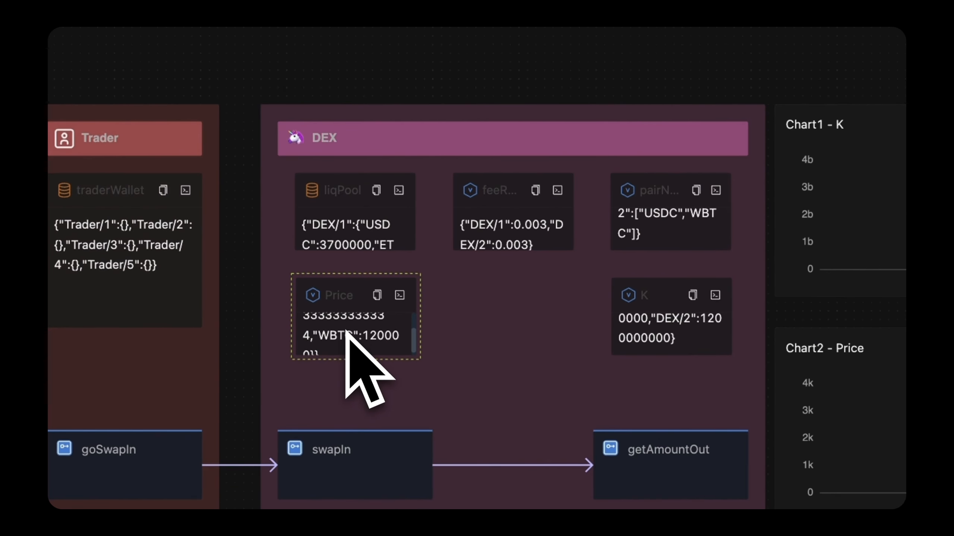
{"action": "scroll", "coordinate": [393, 231], "scroll_direction": "down", "scroll_amount": 1}
{"action": "left_click", "coordinate": [398, 223]}
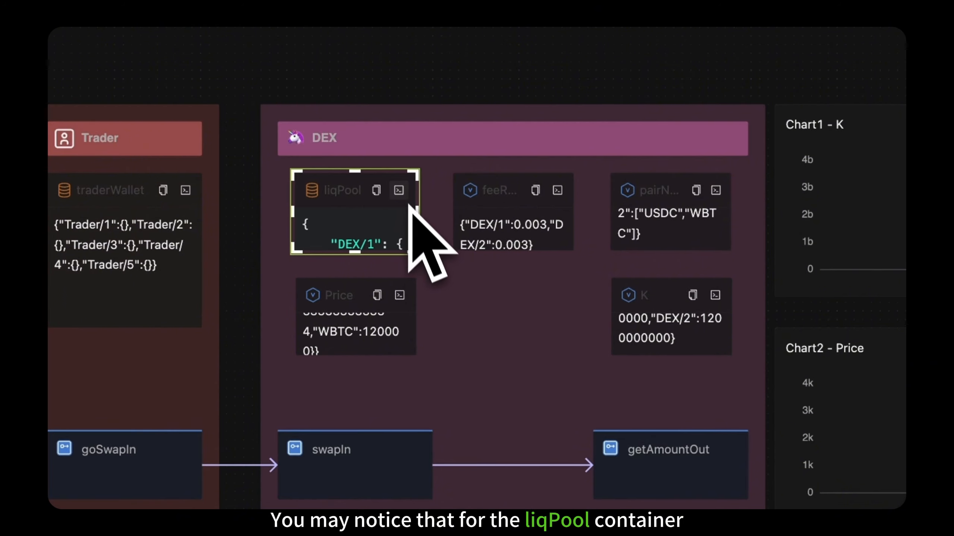
{"action": "scroll", "coordinate": [401, 238], "scroll_direction": "down", "scroll_amount": 3}
{"action": "scroll", "coordinate": [401, 237], "scroll_direction": "down", "scroll_amount": 4}
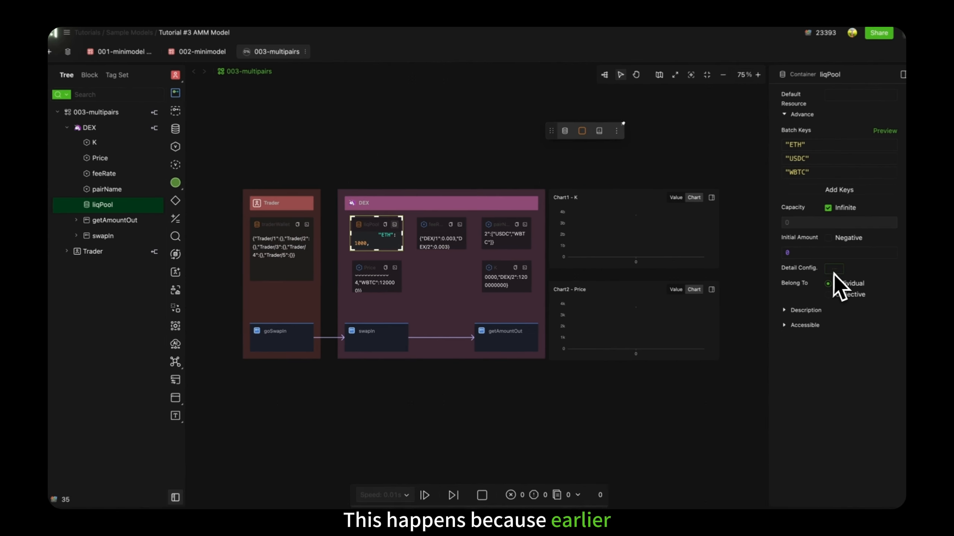
Remove the "ETH" and "USDC" rows from the liqPool container's detail configuration and accept it.
{"action": "left_click", "coordinate": [823, 268]}
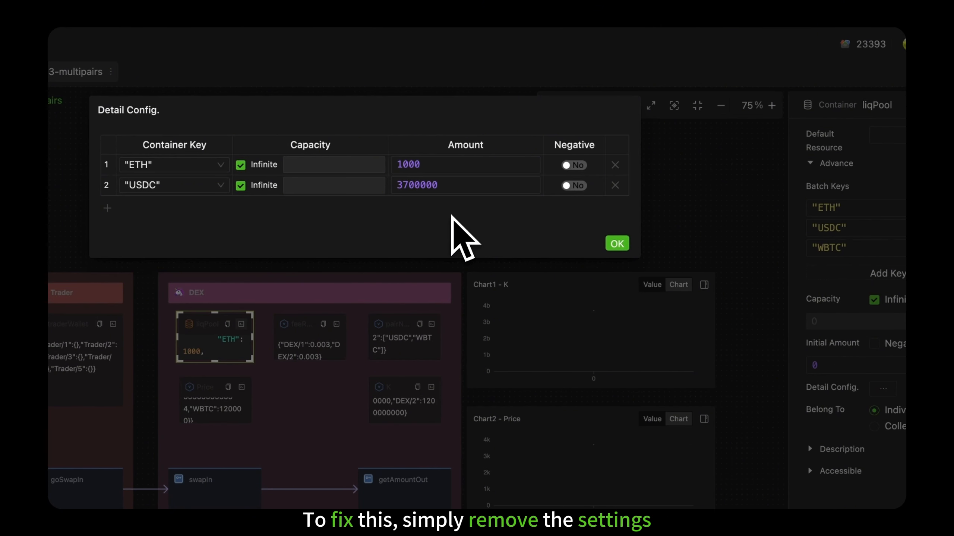
{"action": "left_click", "coordinate": [615, 165]}
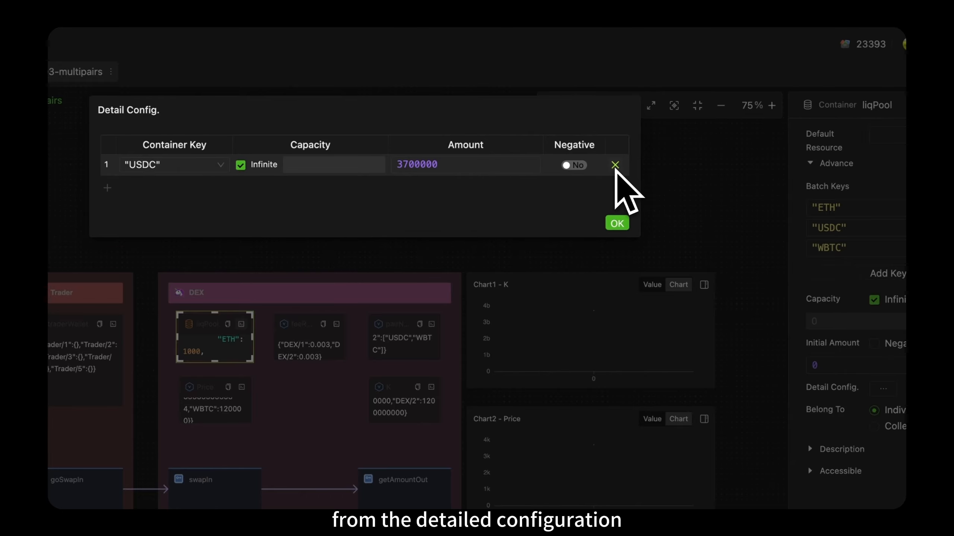
{"action": "left_click", "coordinate": [614, 165]}
{"action": "left_click", "coordinate": [618, 210]}
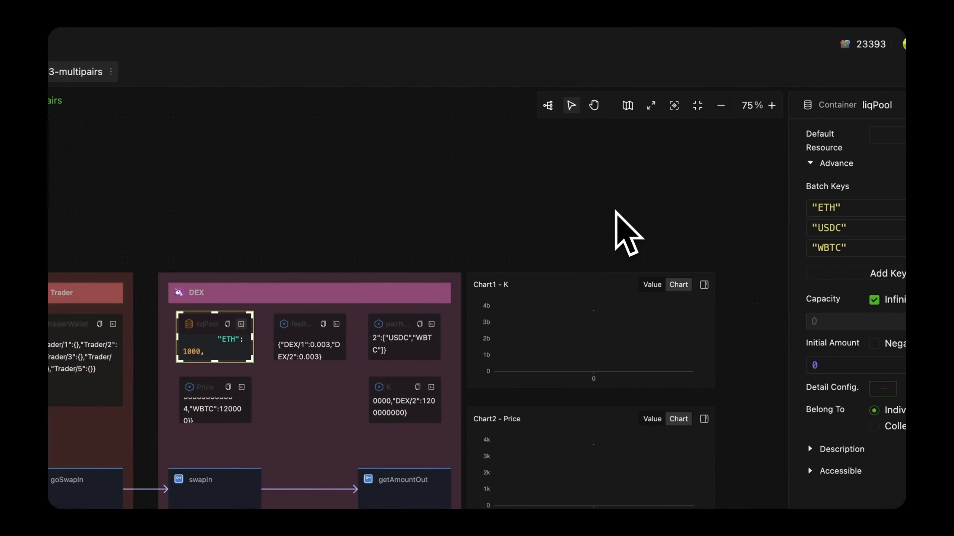
Reset the model, step it once, and check the liqPool contents of each DEX individual.
{"action": "left_click", "coordinate": [476, 497]}
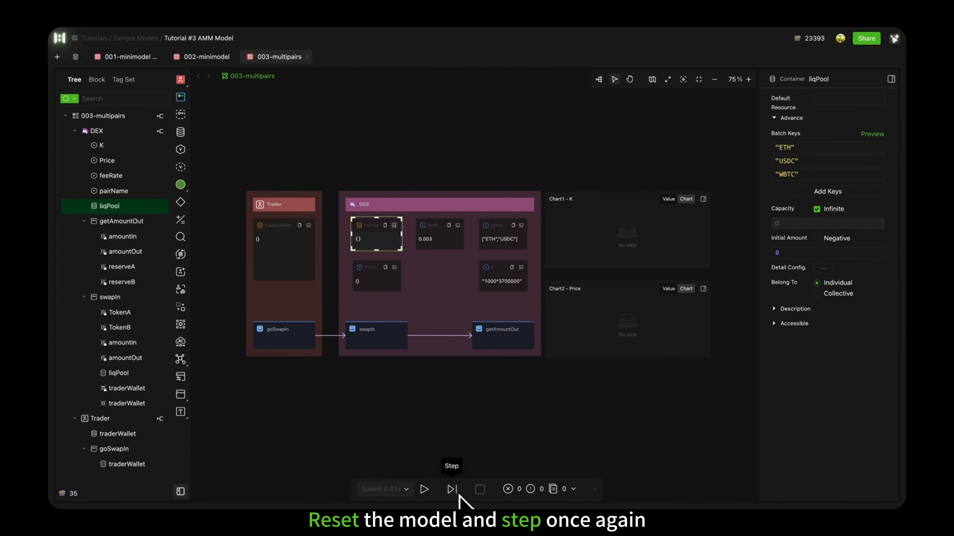
{"action": "left_click", "coordinate": [450, 495]}
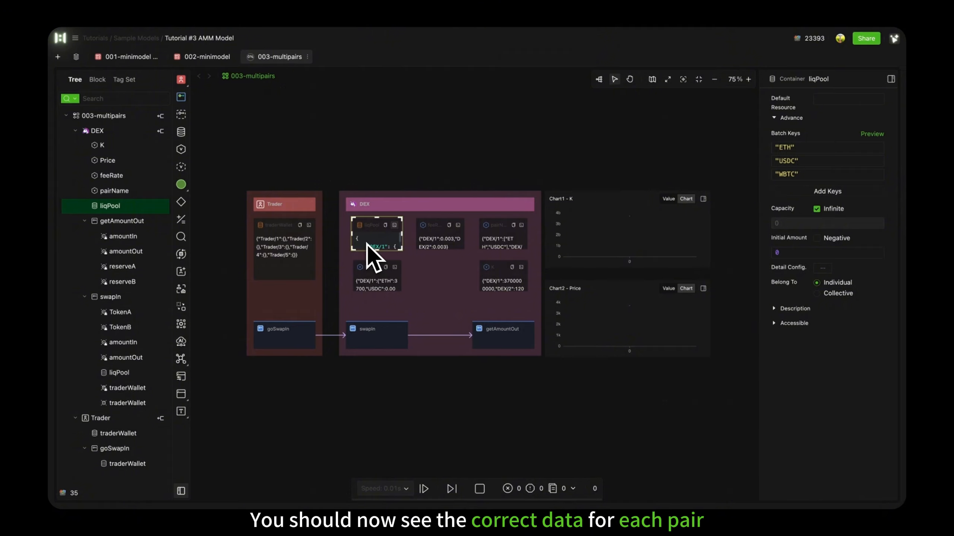
{"action": "scroll", "coordinate": [366, 243], "scroll_direction": "down", "scroll_amount": 2}
{"action": "scroll", "coordinate": [364, 241], "scroll_direction": "up", "scroll_amount": 1}
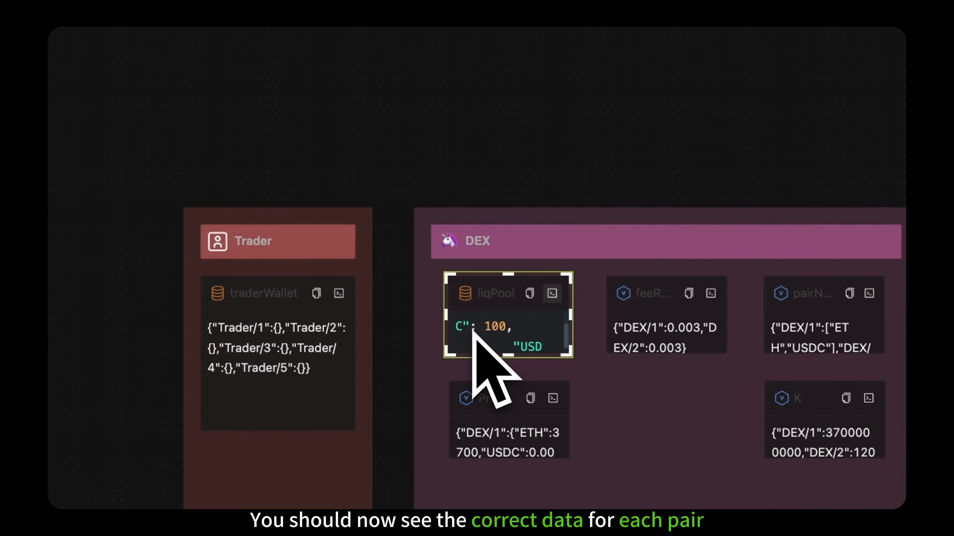
{"action": "scroll", "coordinate": [473, 332], "scroll_direction": "down", "scroll_amount": 2}
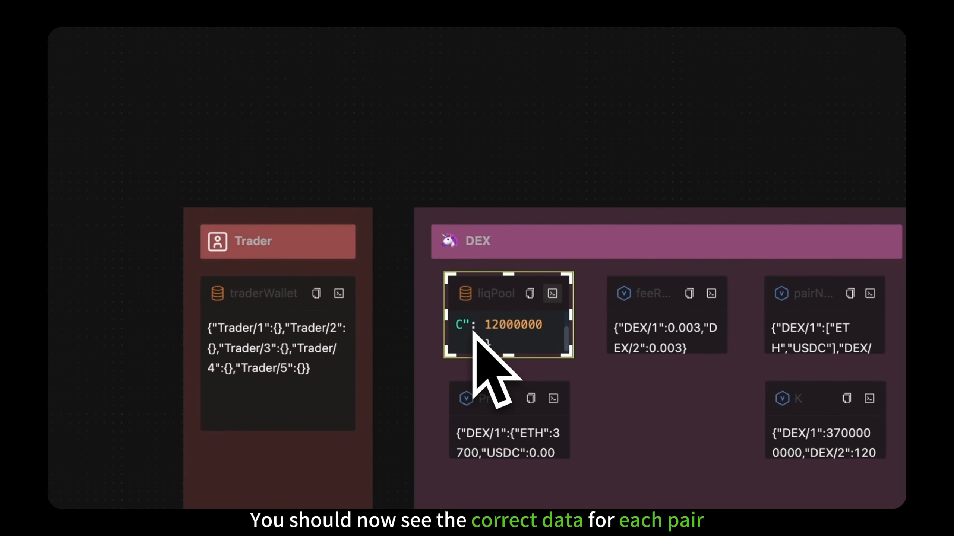
{"action": "scroll", "coordinate": [472, 331], "scroll_direction": "up", "scroll_amount": 1}
Inspect the DEX agent's type options, keeping Population, and the liqPool container's batch keys.
{"action": "left_click", "coordinate": [584, 253]}
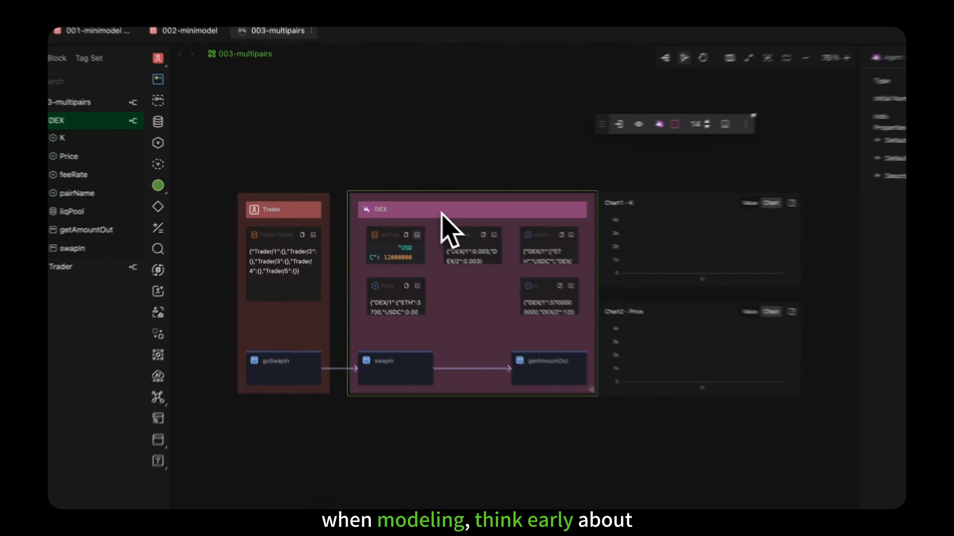
{"action": "left_click", "coordinate": [875, 100]}
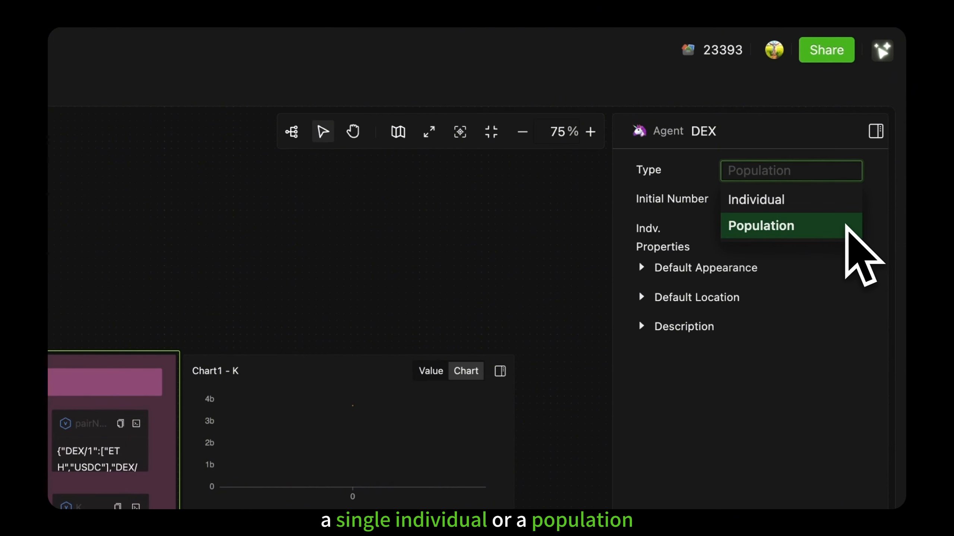
{"action": "left_click", "coordinate": [882, 213]}
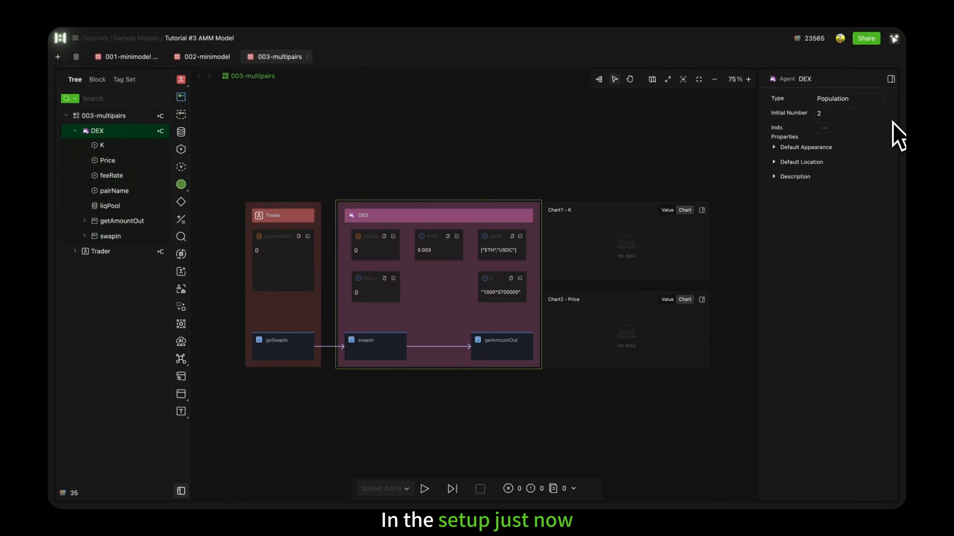
{"action": "left_click", "coordinate": [391, 251]}
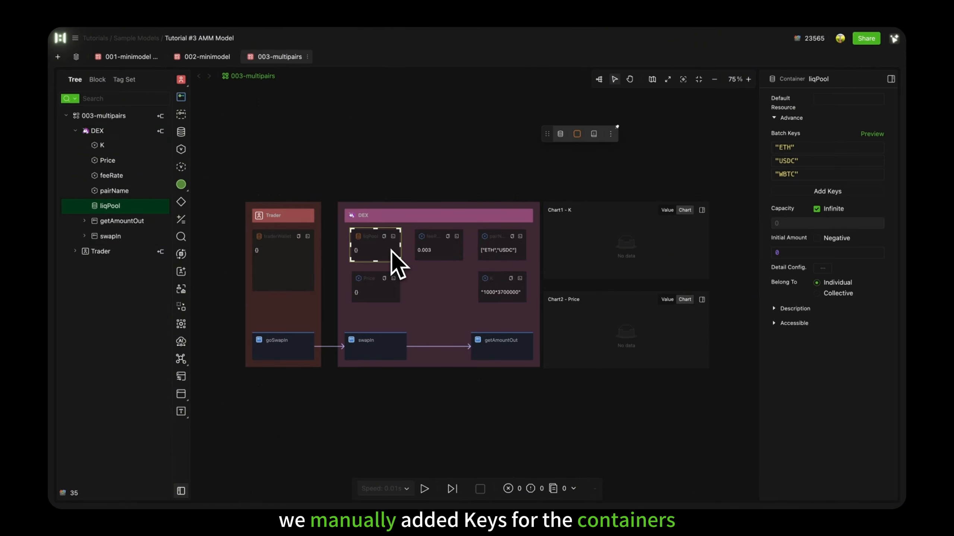
{"action": "left_click", "coordinate": [854, 176]}
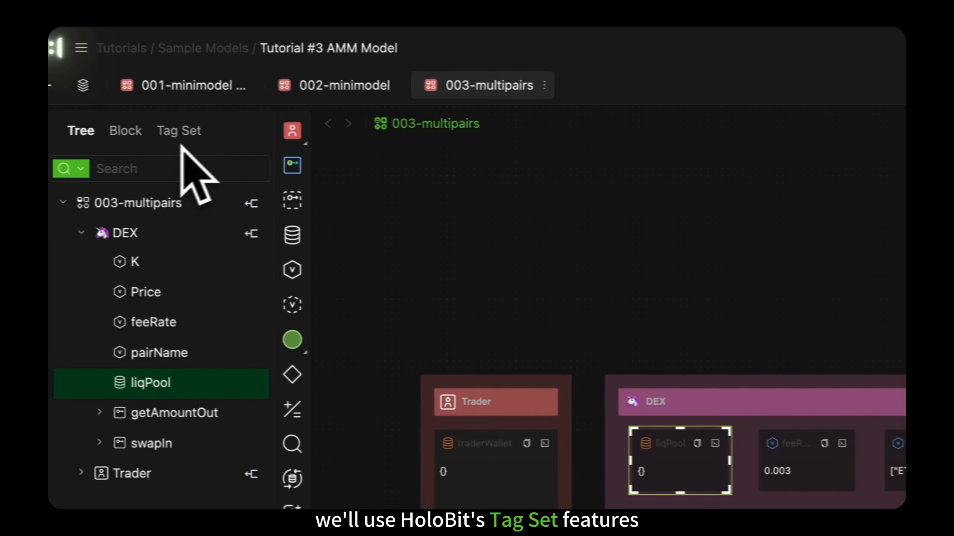
Start a new tag set named ERC20 and add the tag ETH to it.
{"action": "left_click", "coordinate": [180, 131]}
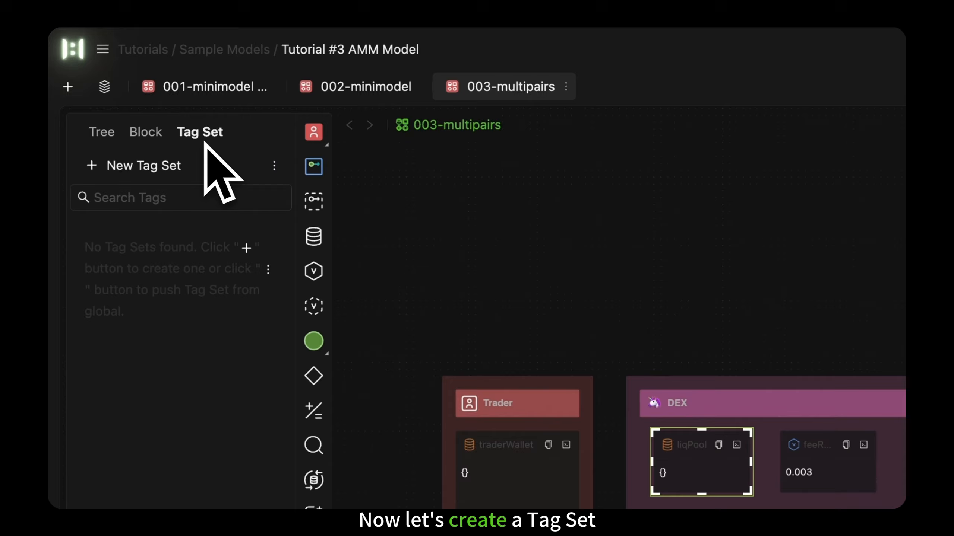
{"action": "left_click", "coordinate": [140, 171]}
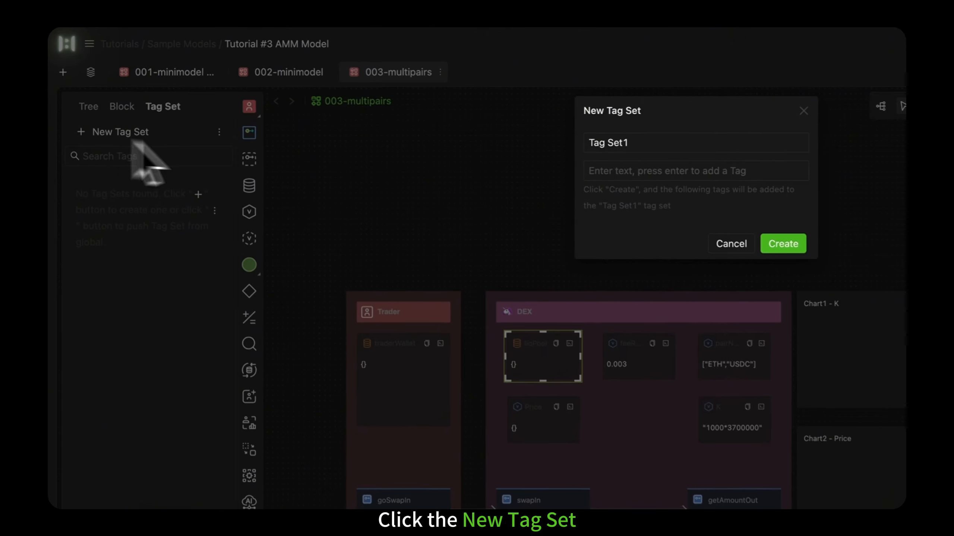
{"action": "left_click_drag", "start_coordinate": [705, 156], "coordinate": [561, 150]}
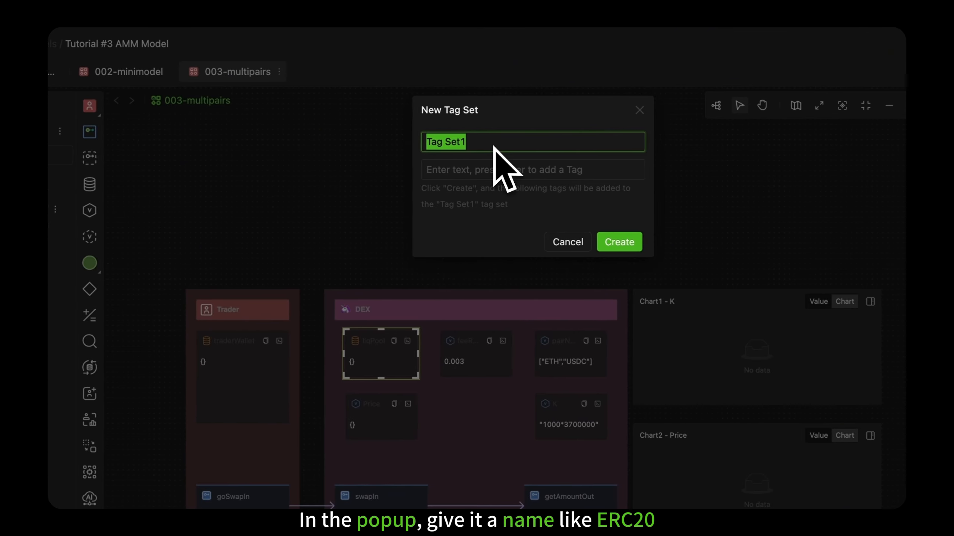
{"action": "type", "text": "ERC20"}
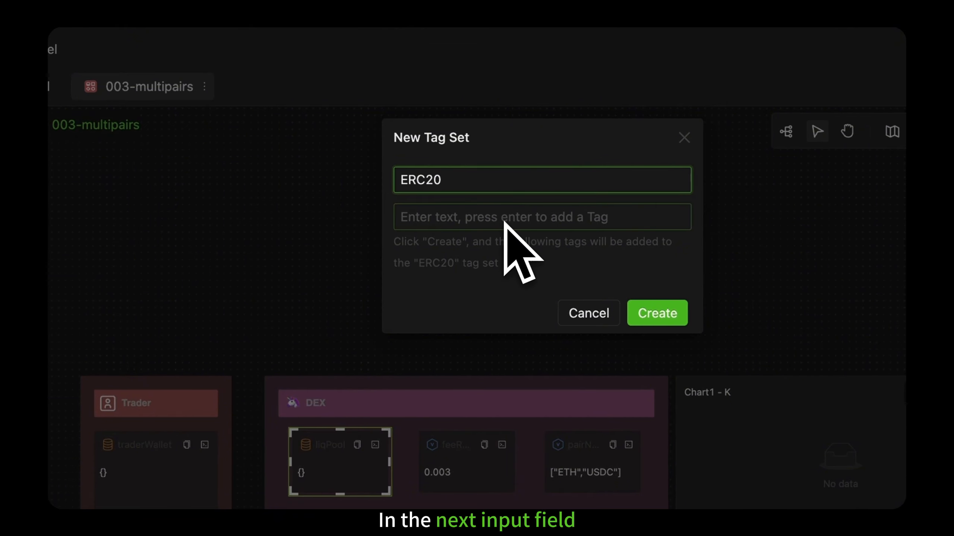
{"action": "left_click", "coordinate": [504, 223]}
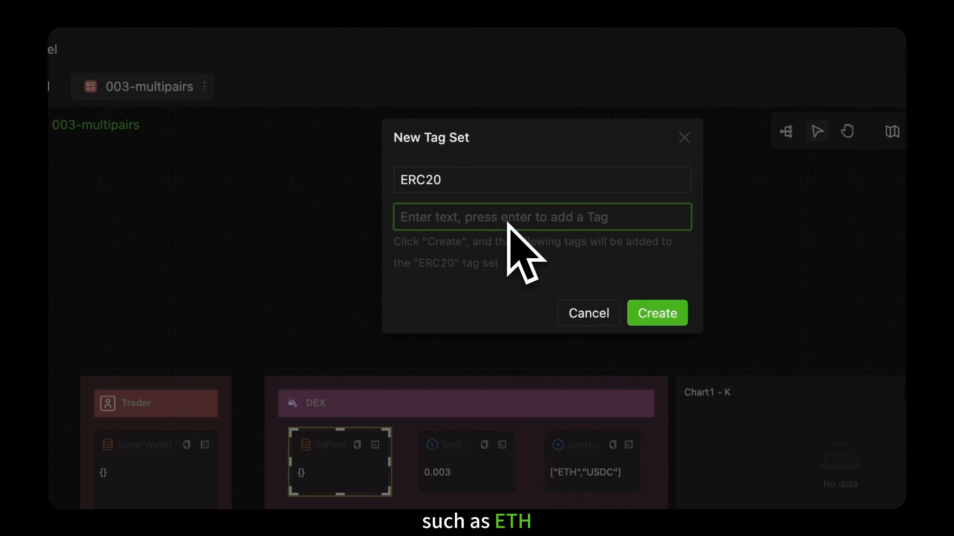
{"action": "type", "text": "ETH"}
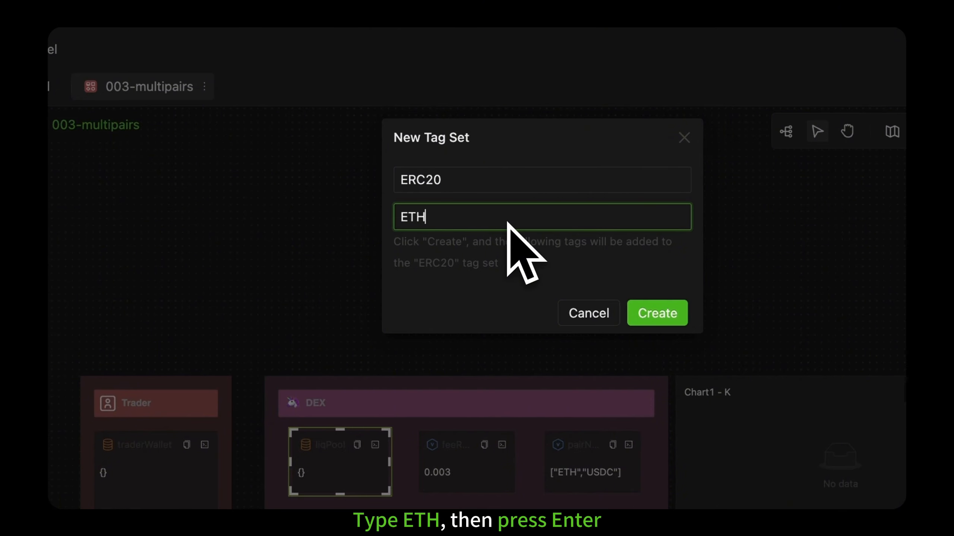
{"action": "key", "text": "Return"}
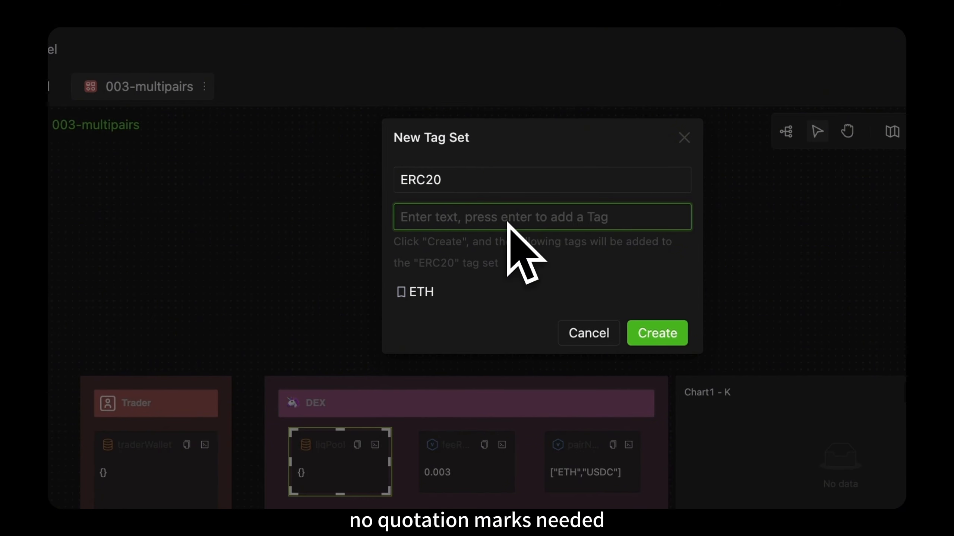
{"action": "mouse_move", "coordinate": [454, 299]}
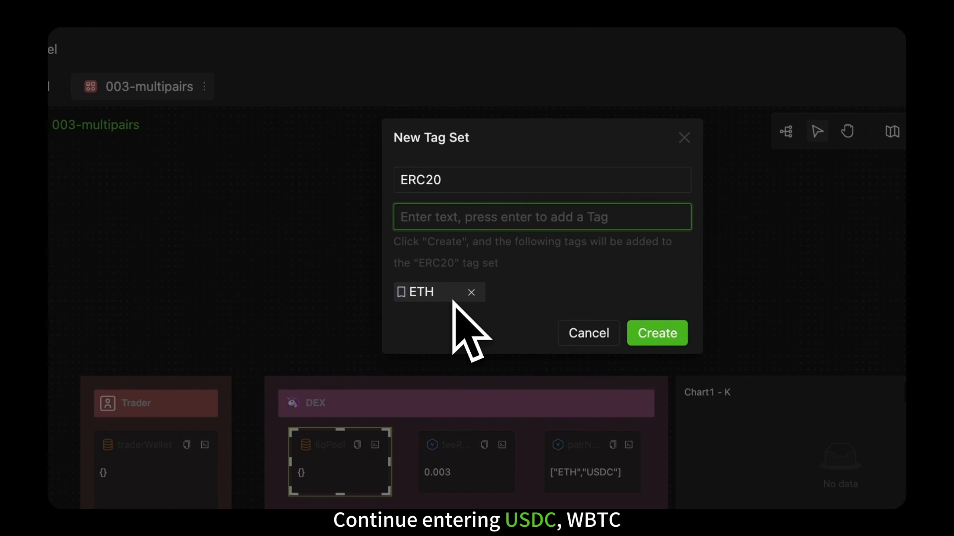
Add the tags USDC, WBTC, DAI, USDT and AAVE to the new ERC20 tag set and create it.
{"action": "type", "text": "USDC"}
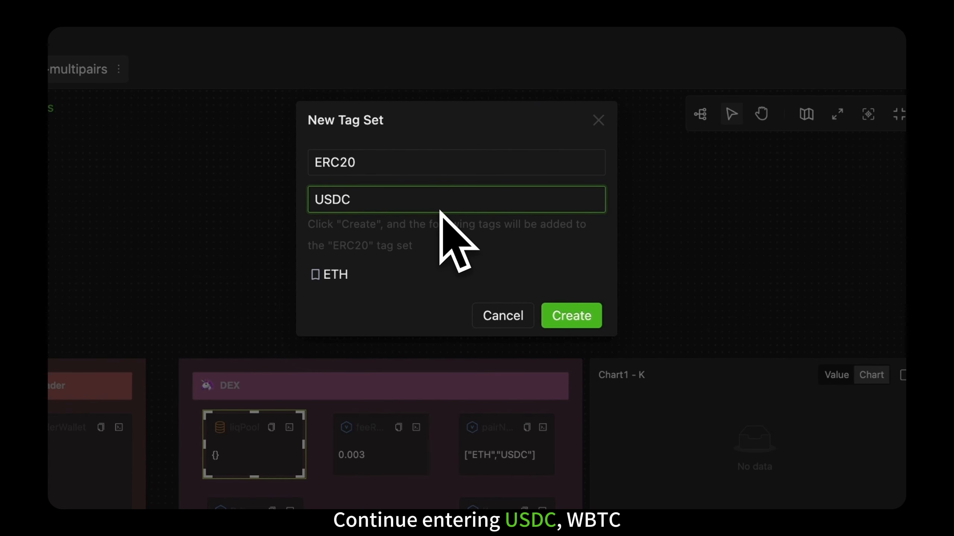
{"action": "key", "text": "Return"}
{"action": "type", "text": "WBTC"}
{"action": "key", "text": "Return"}
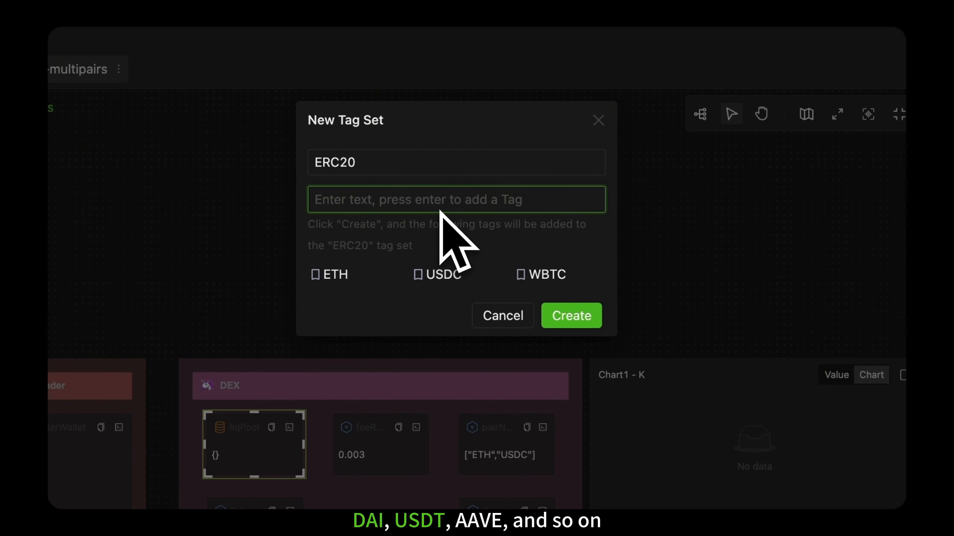
{"action": "type", "text": "DAI"}
{"action": "key", "text": "Return"}
{"action": "type", "text": "USDT"}
{"action": "key", "text": "Return"}
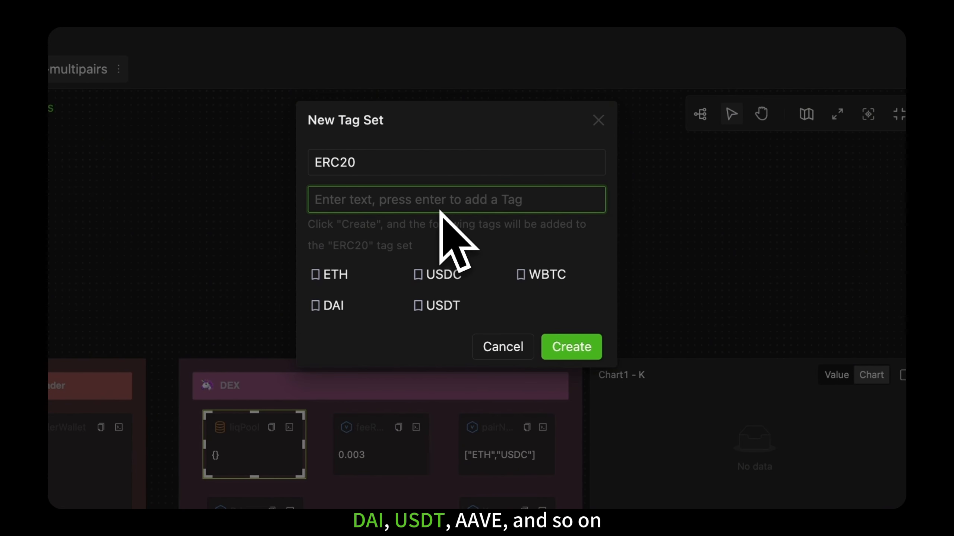
{"action": "type", "text": "AAVE"}
{"action": "key", "text": "Return"}
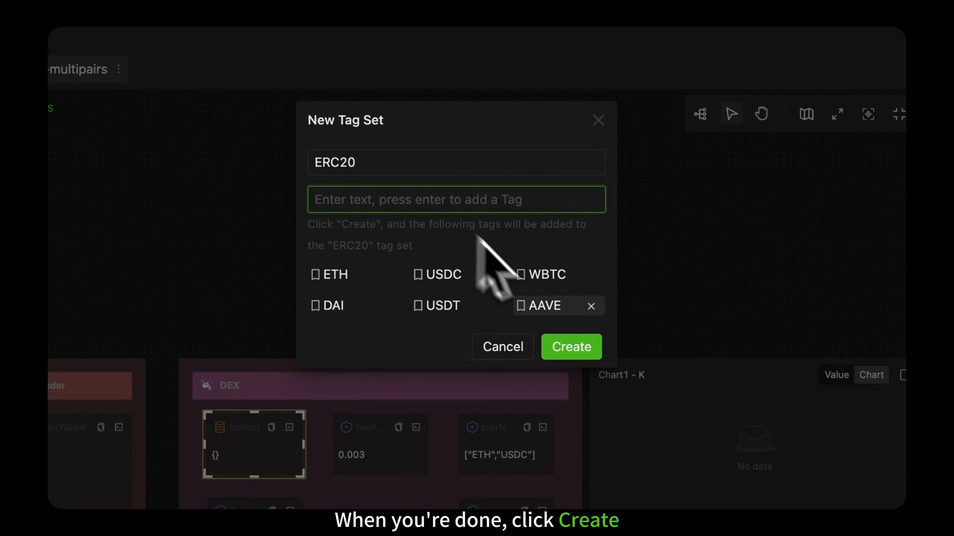
{"action": "left_click", "coordinate": [571, 347]}
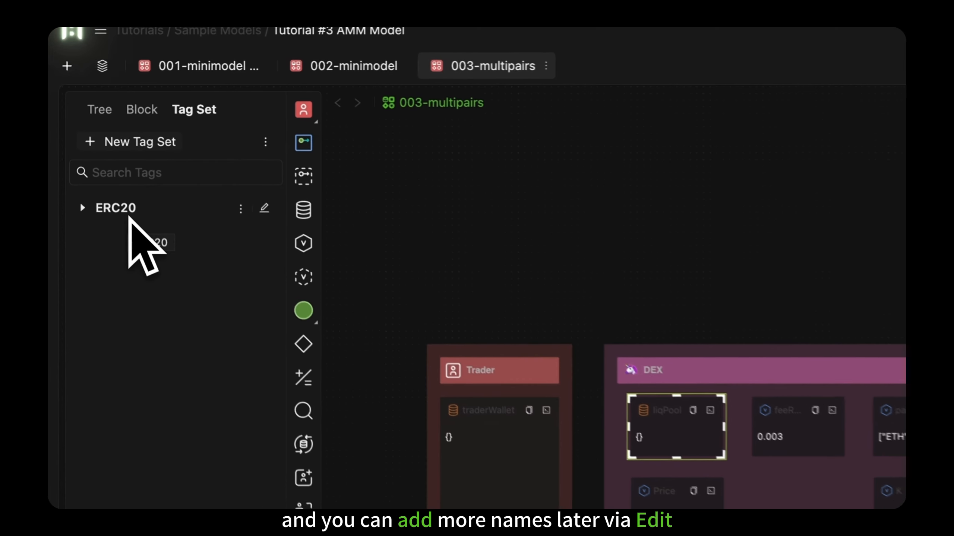
Expand the ERC20 tag set and push it to global.
{"action": "left_click", "coordinate": [70, 153]}
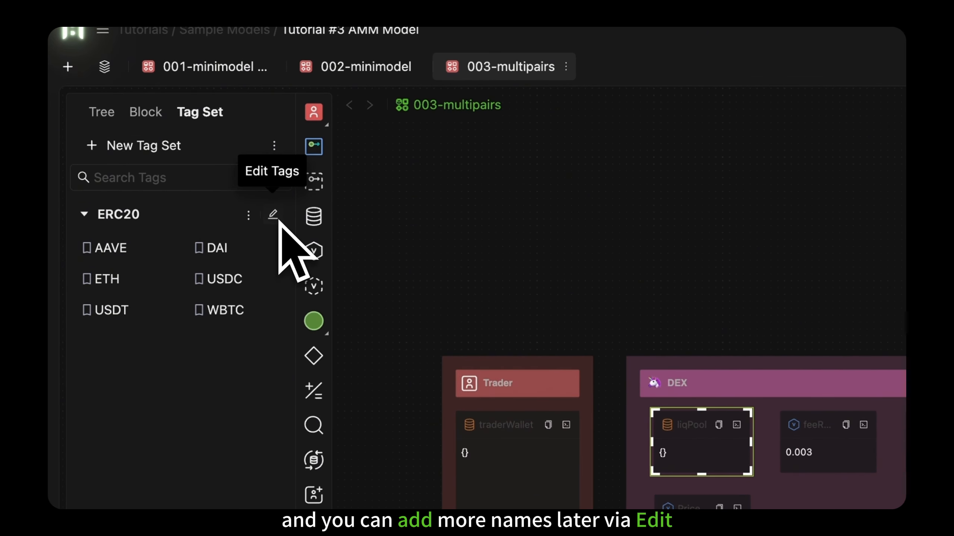
{"action": "left_click", "coordinate": [248, 216]}
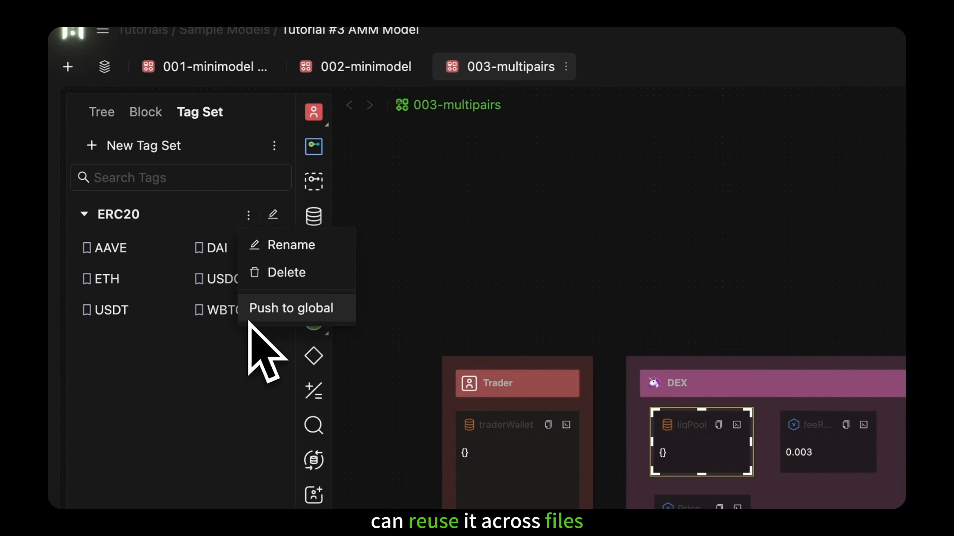
{"action": "left_click", "coordinate": [251, 319]}
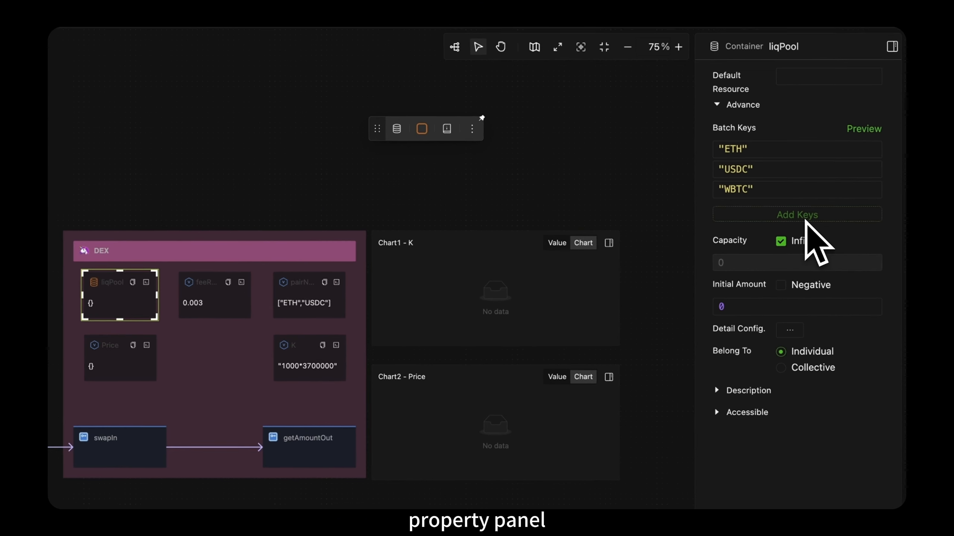
Add the ERC20 tag set to the liqPool container's batch keys and preview the resulting keys.
{"action": "left_click", "coordinate": [804, 217]}
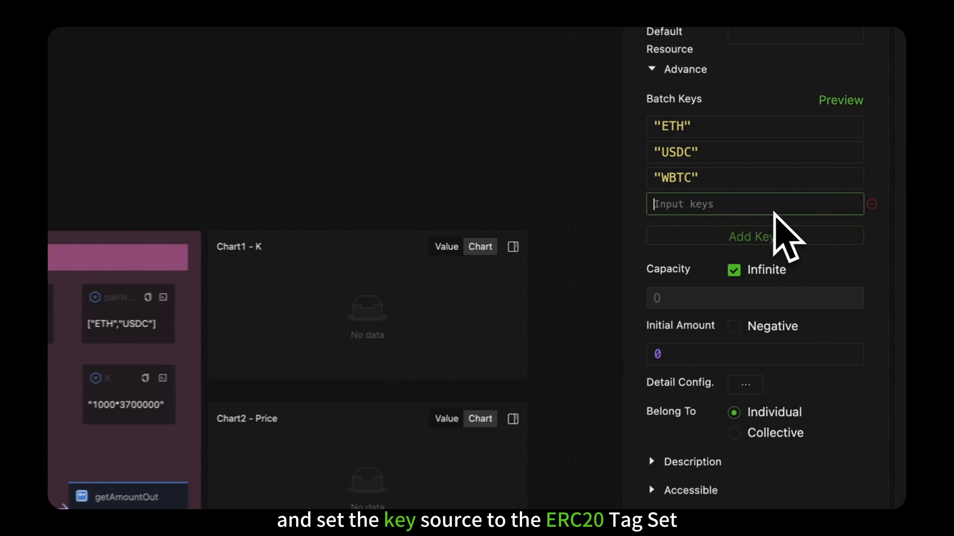
{"action": "left_click", "coordinate": [766, 327]}
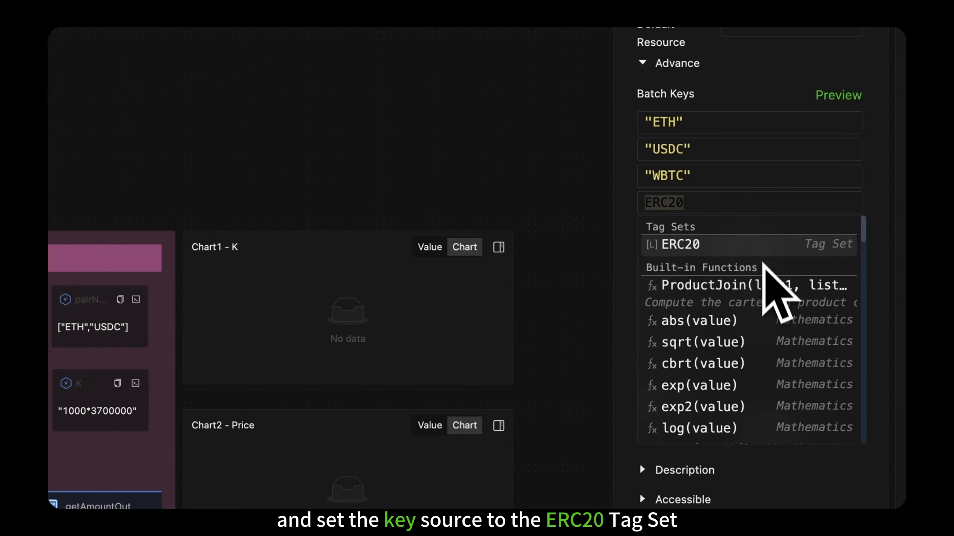
{"action": "left_click", "coordinate": [735, 244]}
{"action": "left_click", "coordinate": [839, 94]}
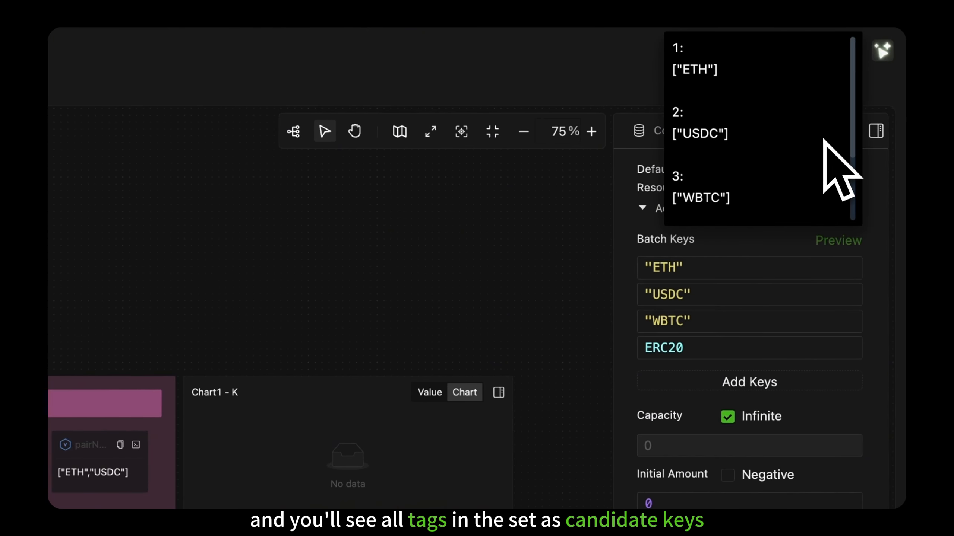
{"action": "scroll", "coordinate": [824, 140], "scroll_direction": "down", "scroll_amount": 3}
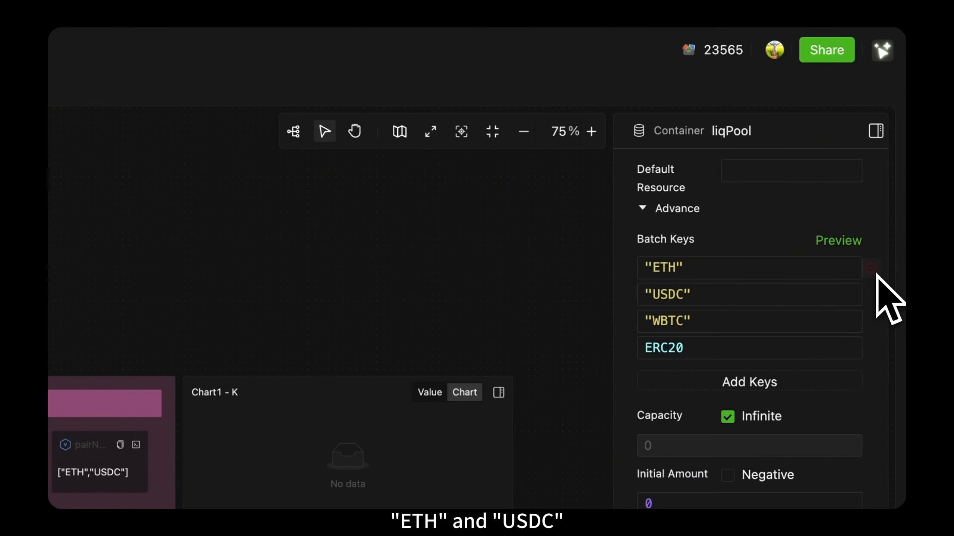
Remove the "ETH", "USDC" and "WBTC" batch keys from liqPool, keeping only ERC20.
{"action": "left_click", "coordinate": [874, 272]}
{"action": "left_click", "coordinate": [874, 271]}
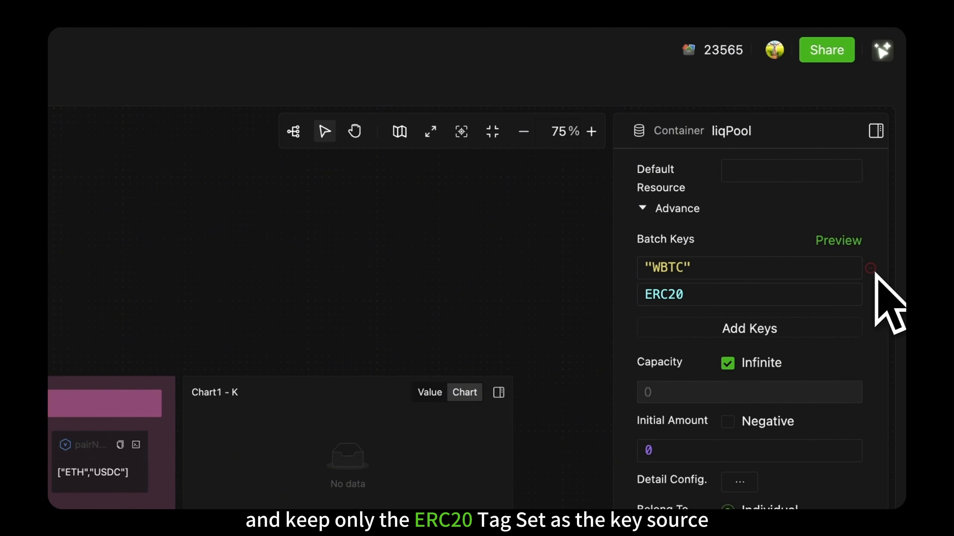
{"action": "left_click", "coordinate": [871, 269]}
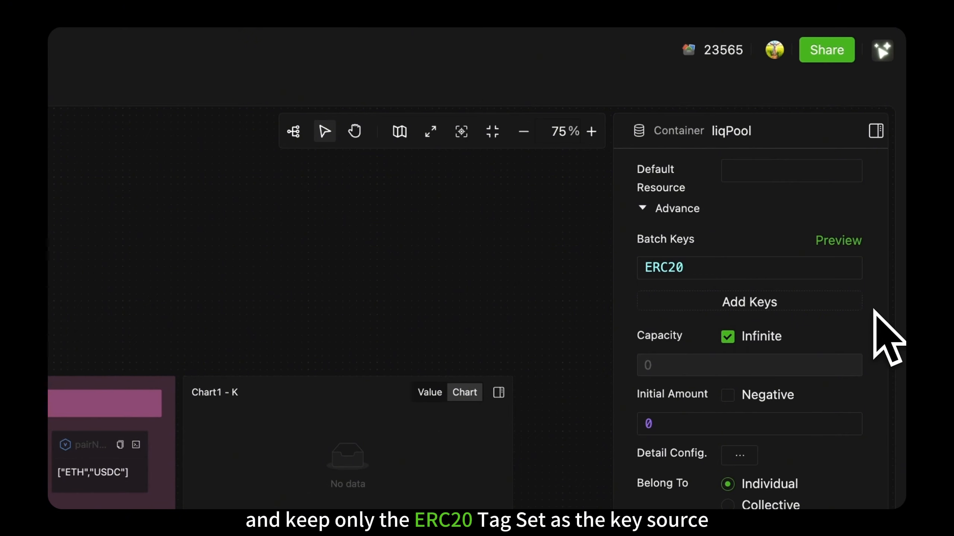
Replace the Price variable's batch keys with the ERC20 tag set.
{"action": "left_click", "coordinate": [280, 319]}
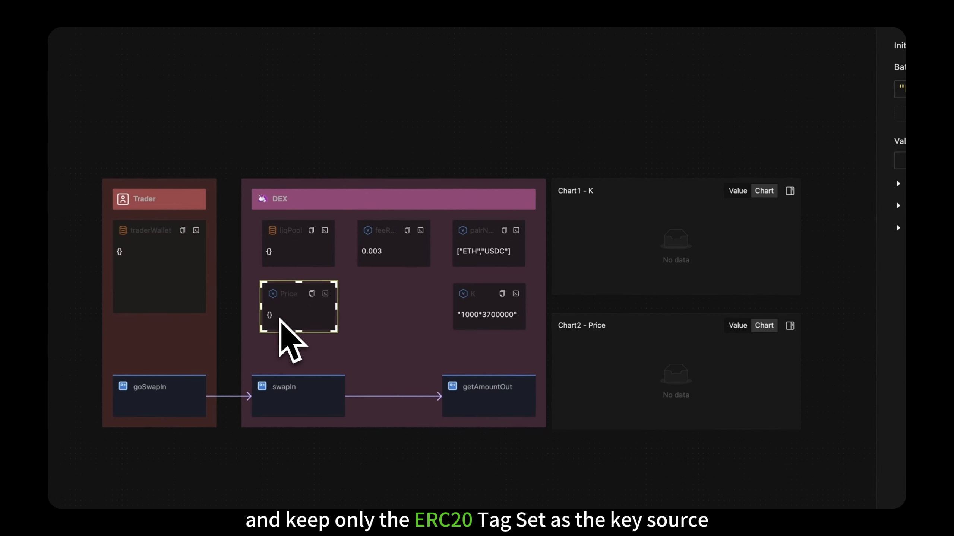
{"action": "left_click_drag", "start_coordinate": [846, 167], "coordinate": [692, 167]}
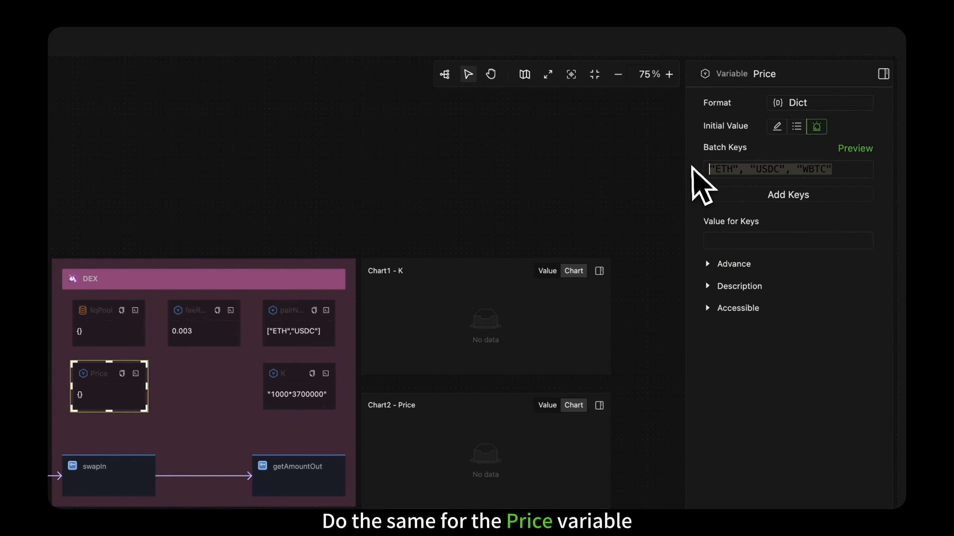
{"action": "key", "text": "BackSpace"}
{"action": "type", "text": "ERC20"}
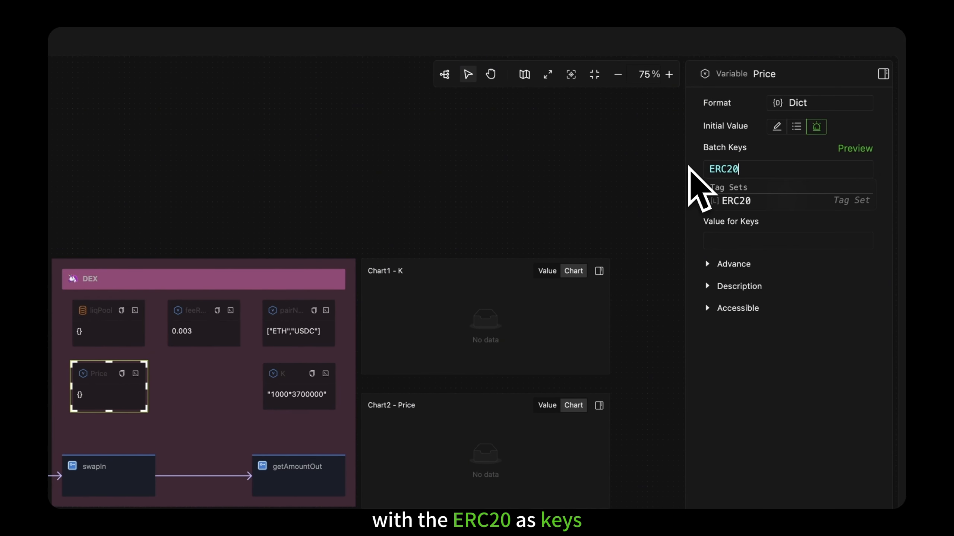
{"action": "left_click", "coordinate": [727, 200]}
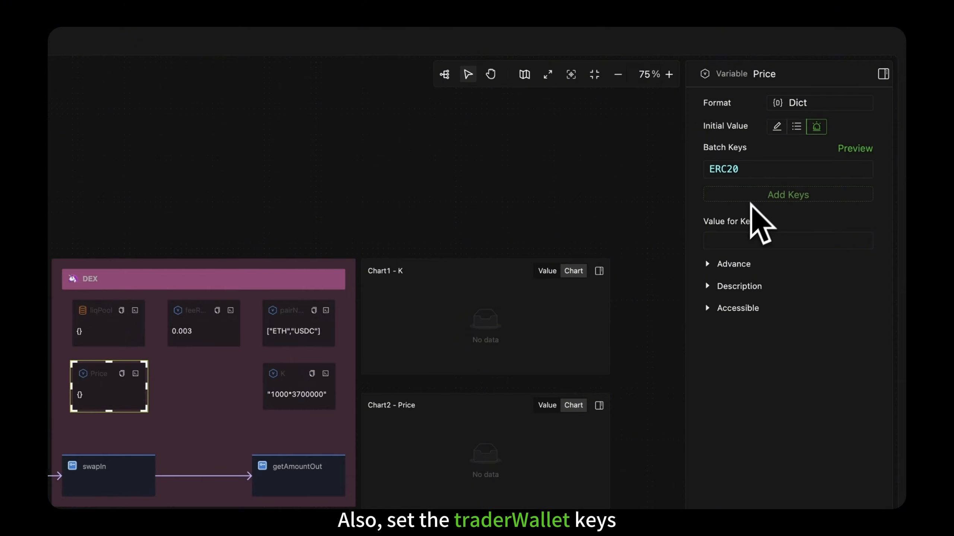
Replace the traderWallet container's batch keys with the ERC20 tag set.
{"action": "left_click", "coordinate": [243, 302]}
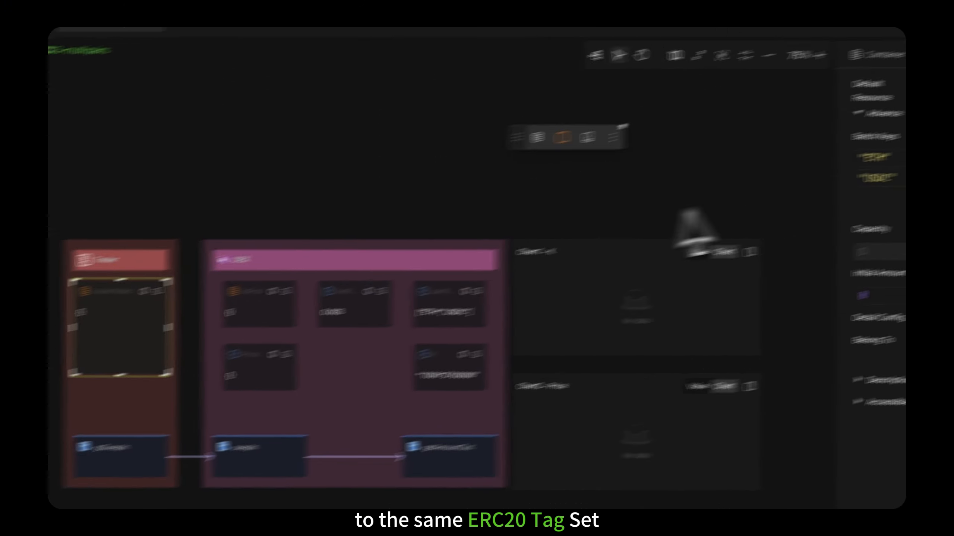
{"action": "left_click", "coordinate": [884, 191]}
{"action": "left_click", "coordinate": [884, 191]}
{"action": "left_click", "coordinate": [845, 198]}
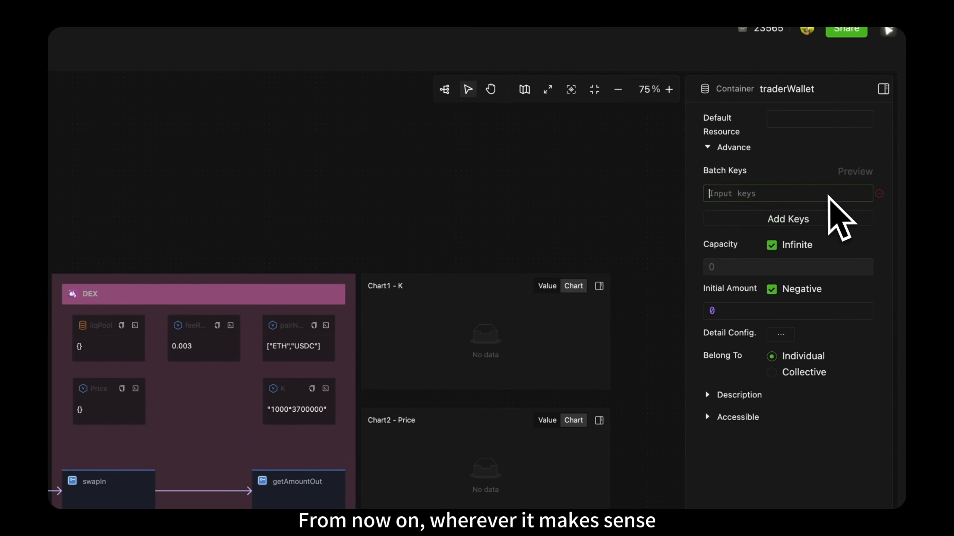
{"action": "left_click", "coordinate": [832, 195]}
{"action": "left_click", "coordinate": [822, 356]}
{"action": "left_click", "coordinate": [860, 236]}
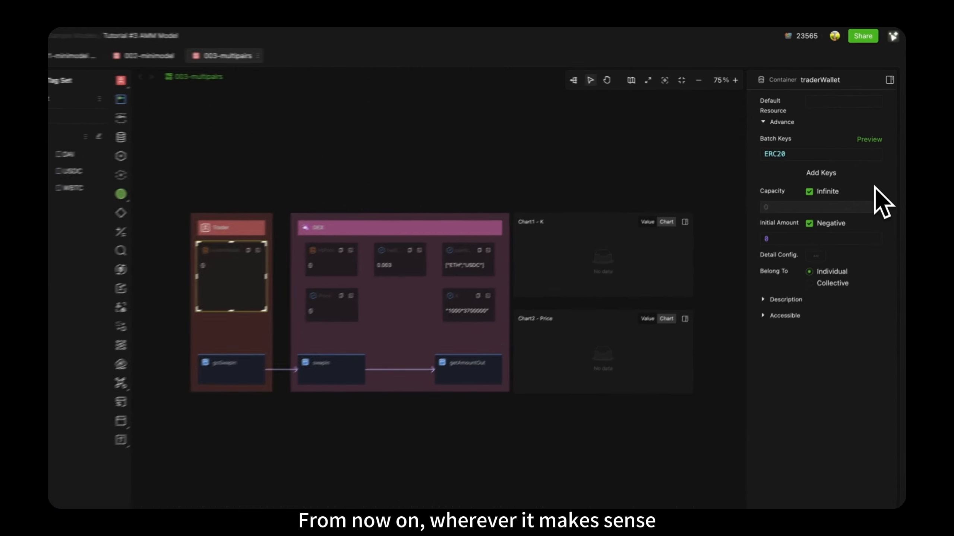
Add a "WBTC" batch key to traderWallet from the tag suggestions and remove it again.
{"action": "left_click", "coordinate": [864, 167]}
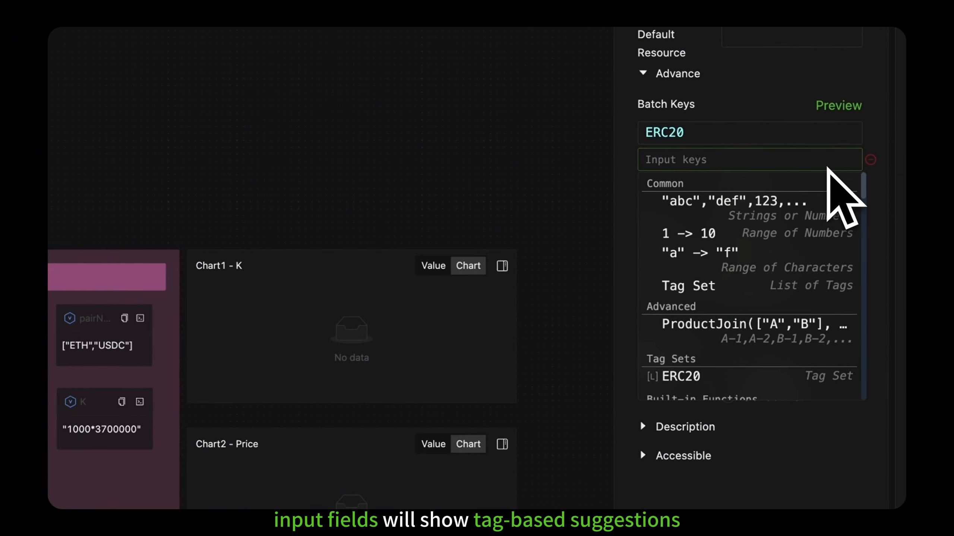
{"action": "type", "text": "\""}
{"action": "left_click", "coordinate": [783, 391]}
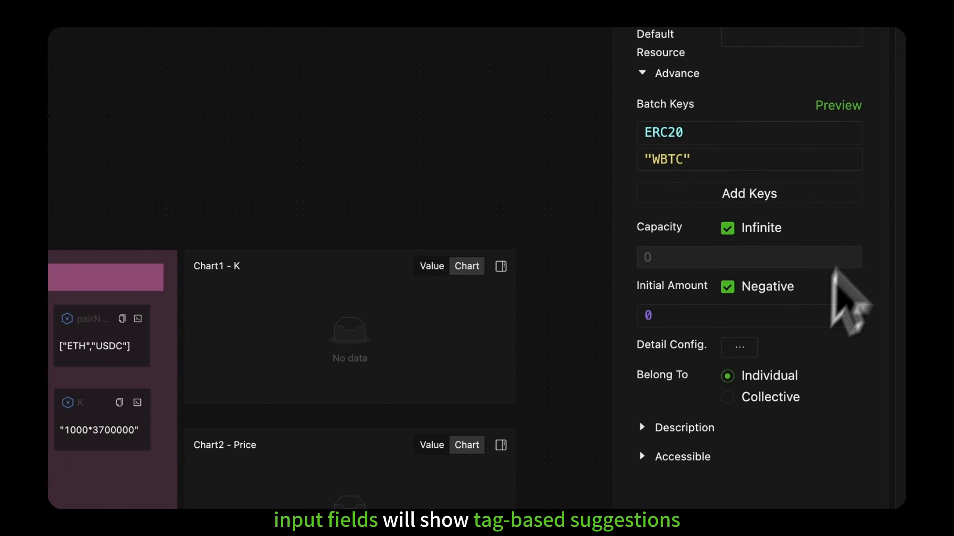
{"action": "left_click", "coordinate": [872, 165]}
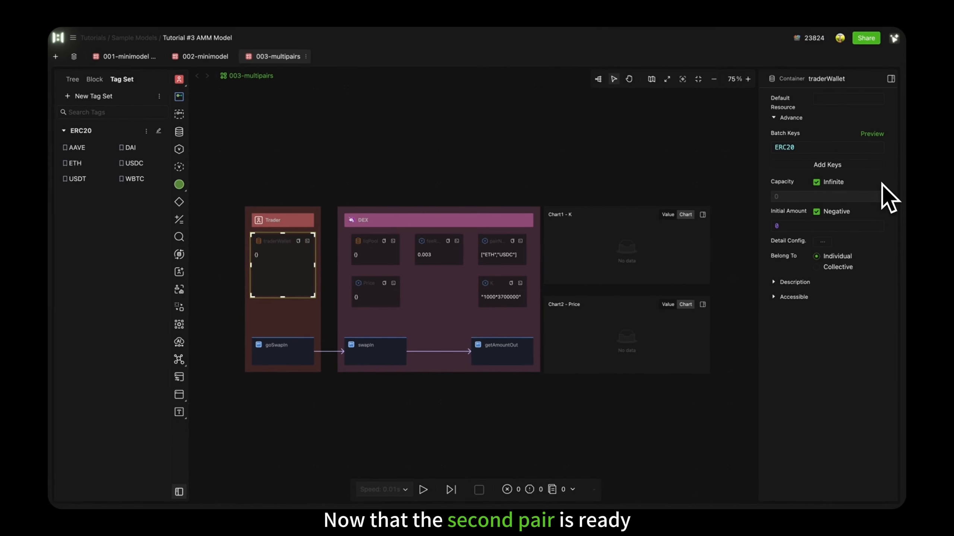
Inspect the properties of the DEX agent, the goSwapIn process and the swapIn process with its ports.
{"action": "left_click", "coordinate": [537, 218]}
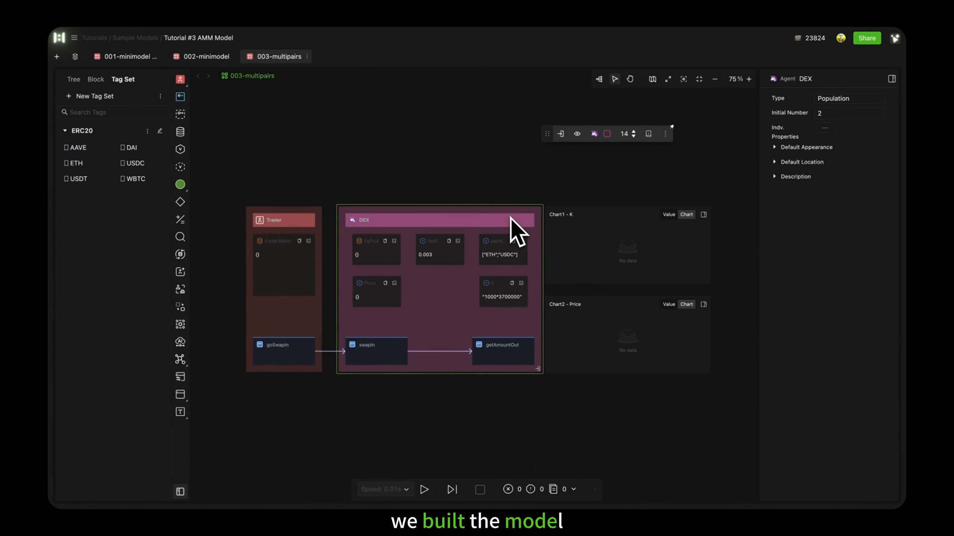
{"action": "left_click", "coordinate": [306, 359]}
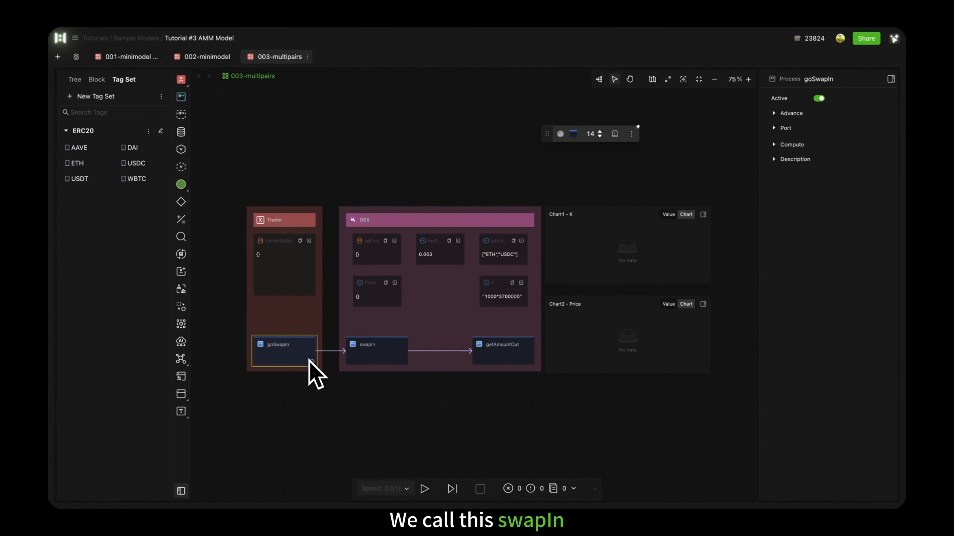
{"action": "left_click", "coordinate": [387, 362]}
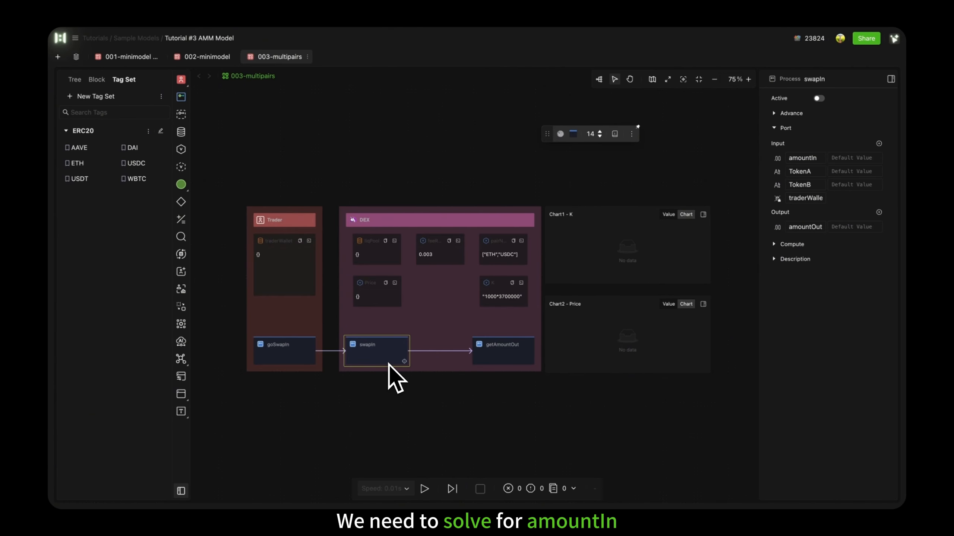
Show the hidden getAmountIn and swapOut processes on the DEX agent and open its inner canvas.
{"action": "left_click", "coordinate": [571, 145]}
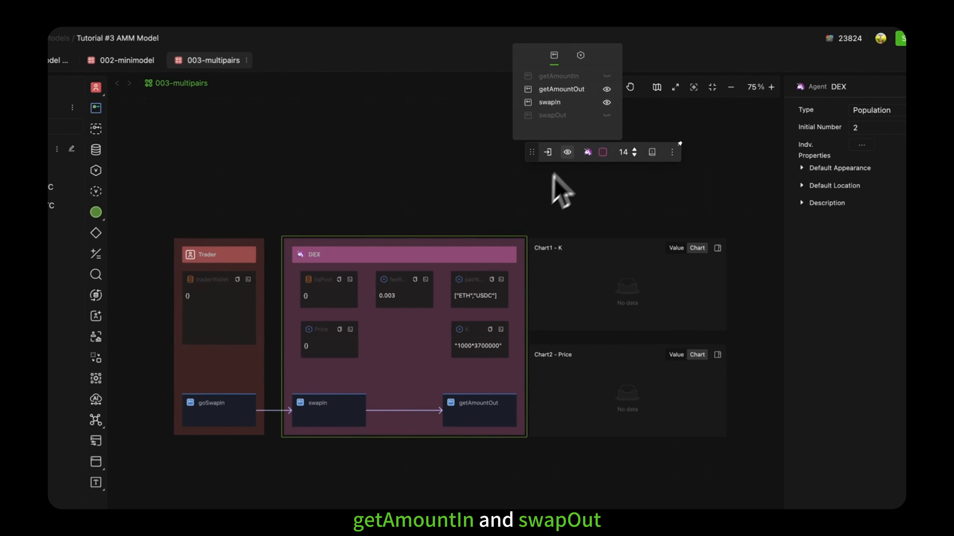
{"action": "left_click", "coordinate": [608, 74]}
{"action": "left_click", "coordinate": [608, 111]}
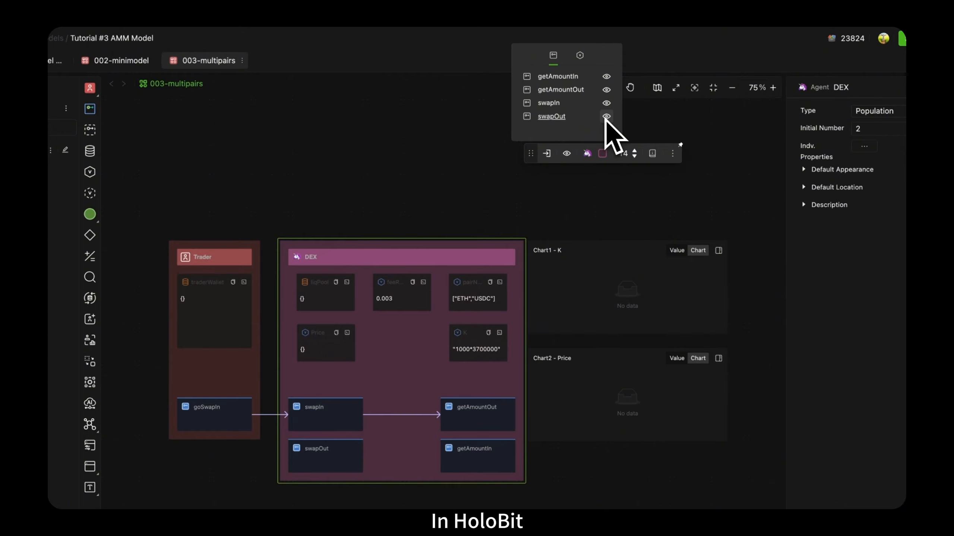
{"action": "double_click", "coordinate": [541, 384]}
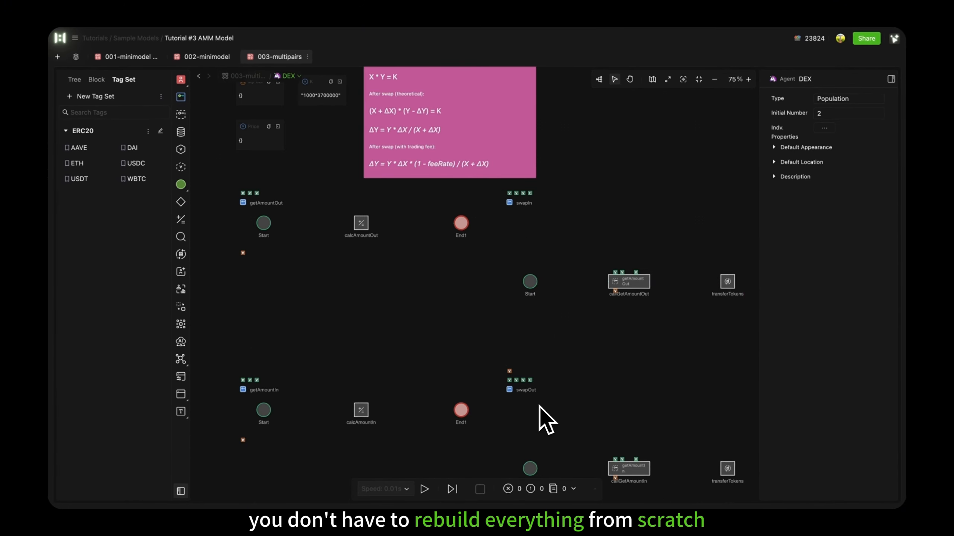
Paste a copy of the getAmountOut process below the original and undo the paste.
{"action": "right_click", "coordinate": [260, 206]}
{"action": "left_click", "coordinate": [271, 209]}
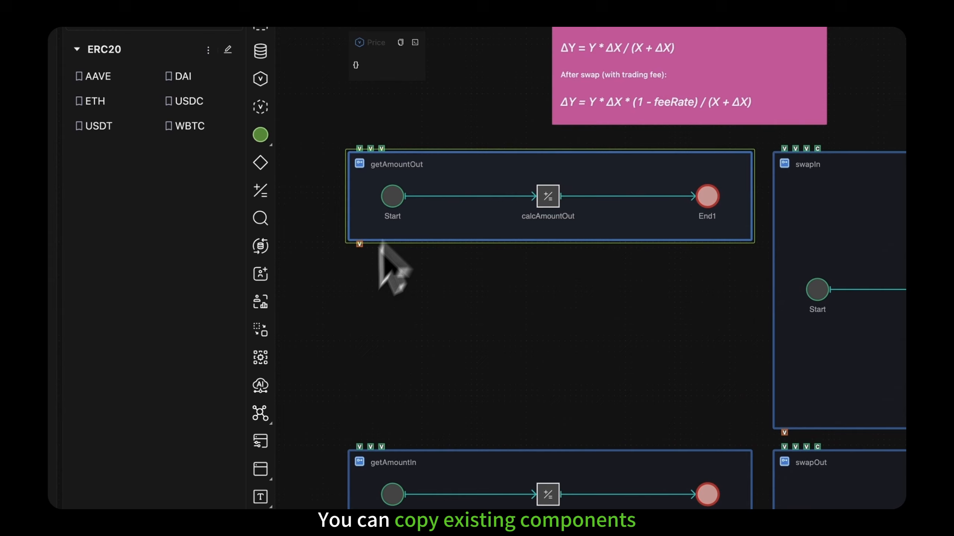
{"action": "right_click", "coordinate": [354, 319]}
{"action": "left_click", "coordinate": [387, 373]}
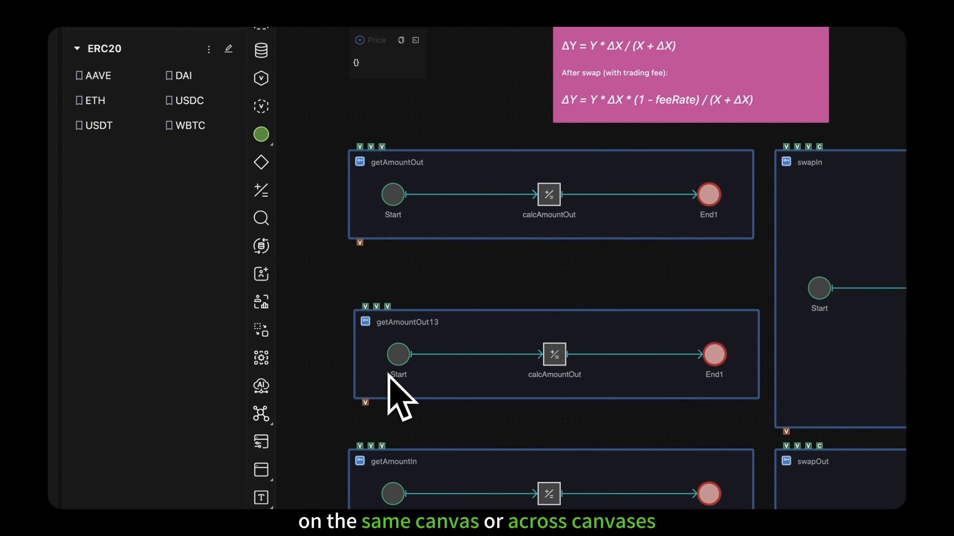
{"action": "key", "text": "super+z"}
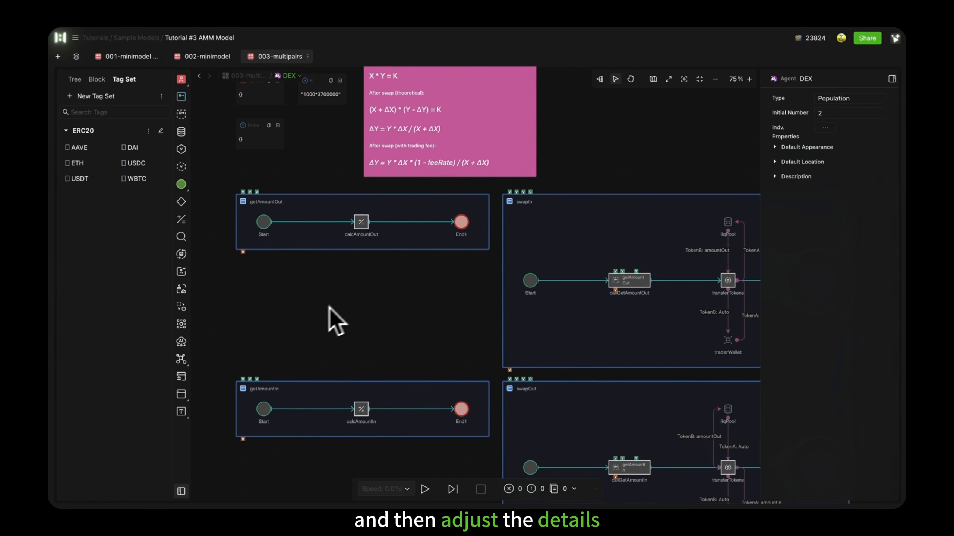
Inspect the getAmountIn process's input and output ports and the formula in its calcAmountIn component.
{"action": "scroll", "coordinate": [341, 303], "scroll_direction": "right", "scroll_amount": 2}
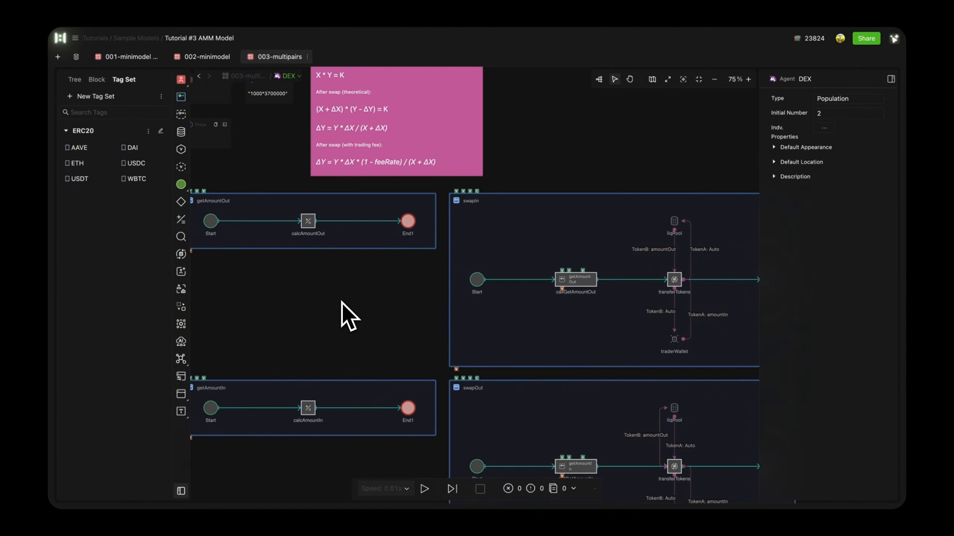
{"action": "left_click", "coordinate": [365, 397]}
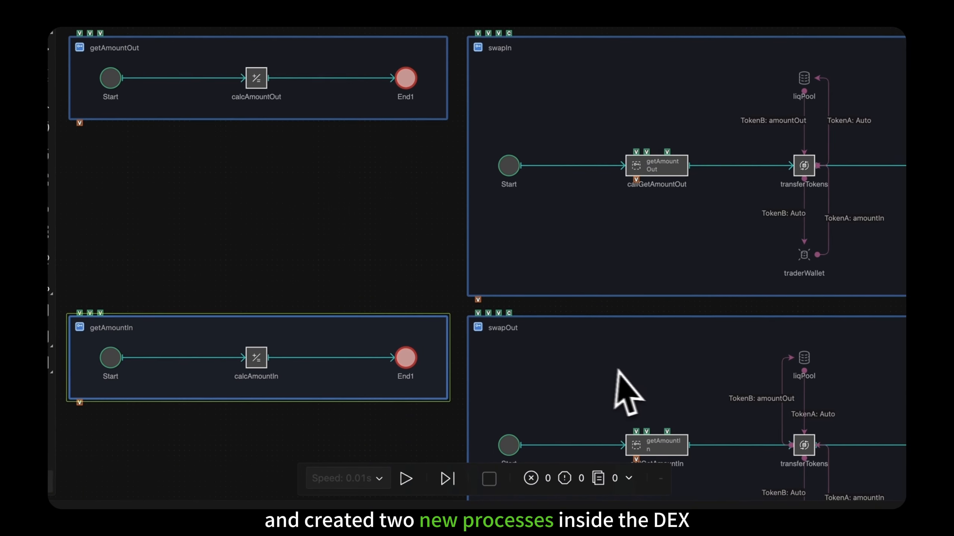
{"action": "left_click", "coordinate": [601, 352]}
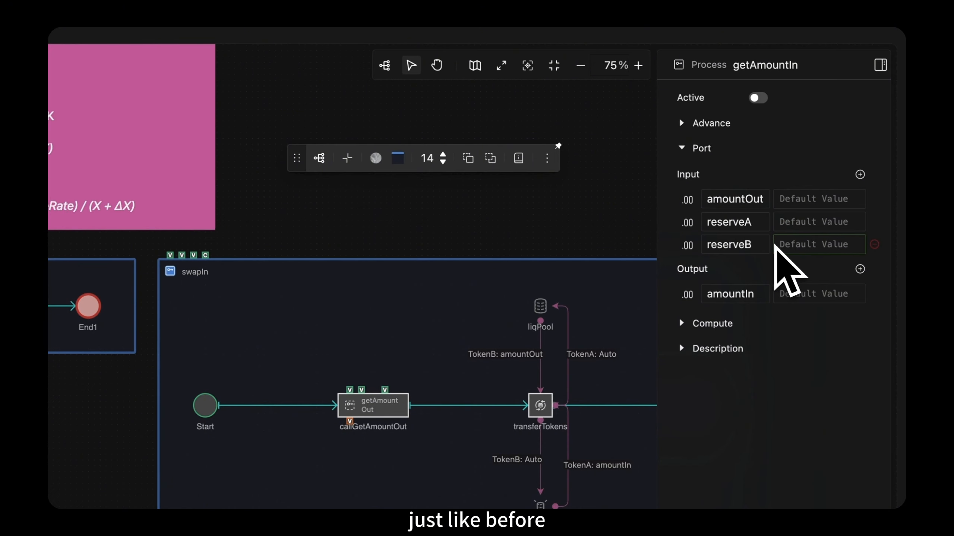
{"action": "left_click", "coordinate": [324, 408]}
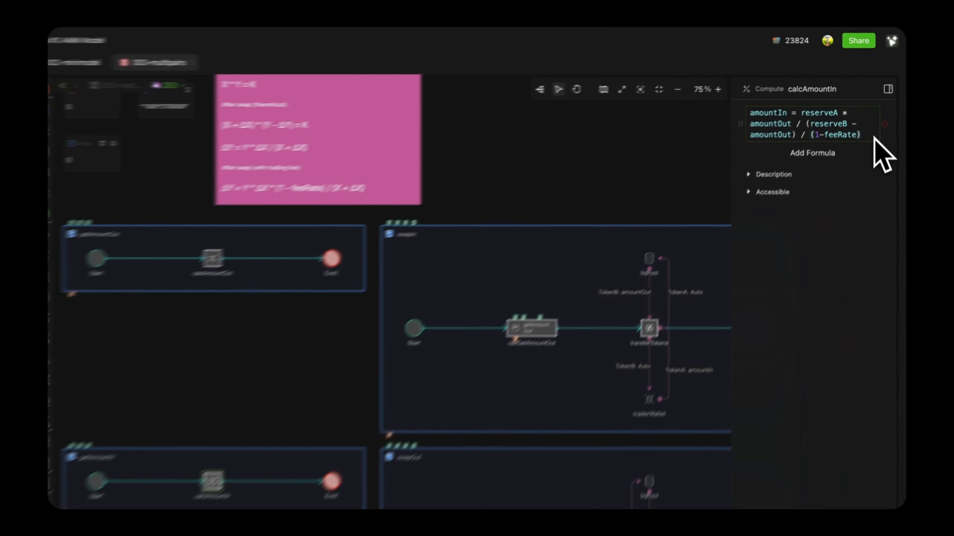
Compare the ports and structure of the swapOut process with those of the swapIn process.
{"action": "left_click", "coordinate": [493, 401]}
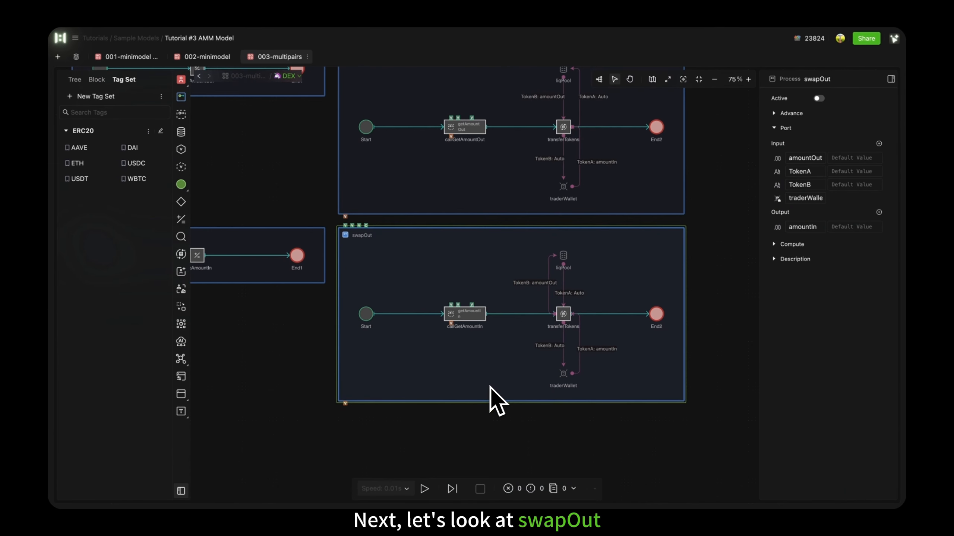
{"action": "scroll", "coordinate": [490, 388], "scroll_direction": "up", "scroll_amount": 2}
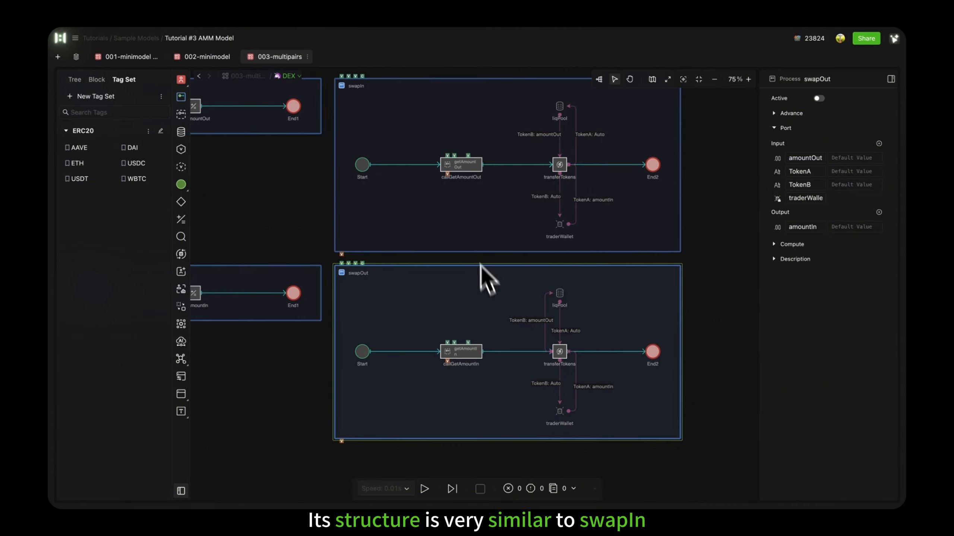
{"action": "left_click", "coordinate": [473, 259]}
{"action": "left_click", "coordinate": [466, 252]}
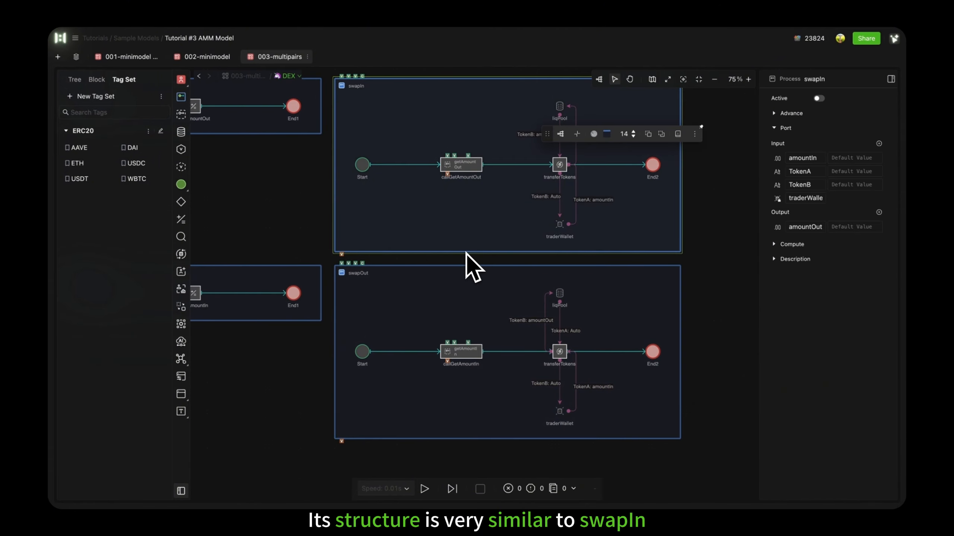
{"action": "left_click", "coordinate": [472, 264]}
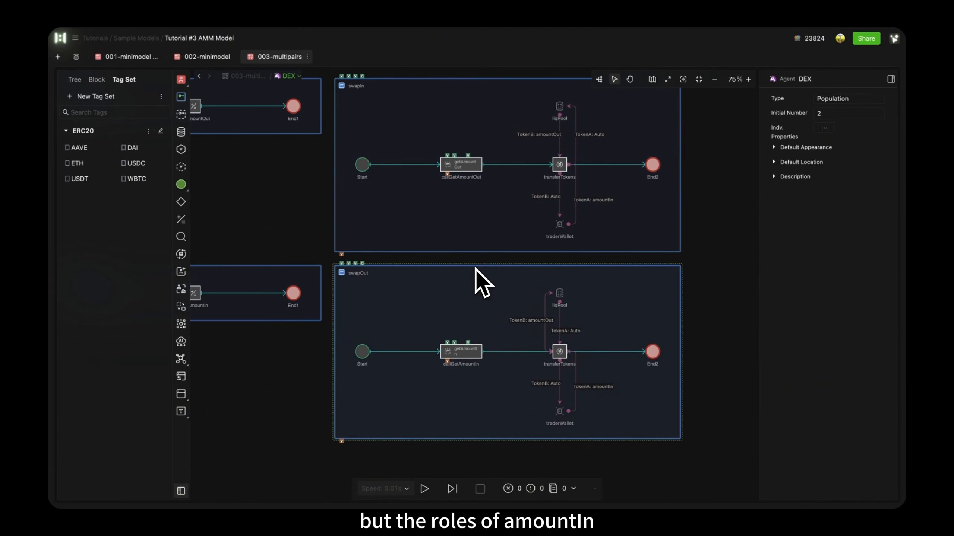
{"action": "left_click", "coordinate": [475, 267]}
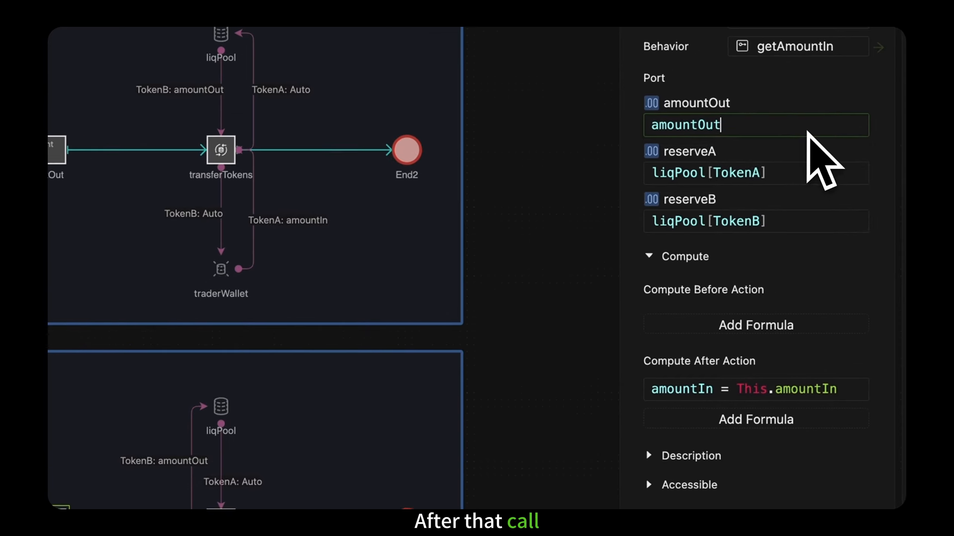
Examine swapOut's callGetAmountIn after-action formula, its transferTokens computations and the connector from traderWallet to transferTokens.
{"action": "left_click", "coordinate": [851, 401]}
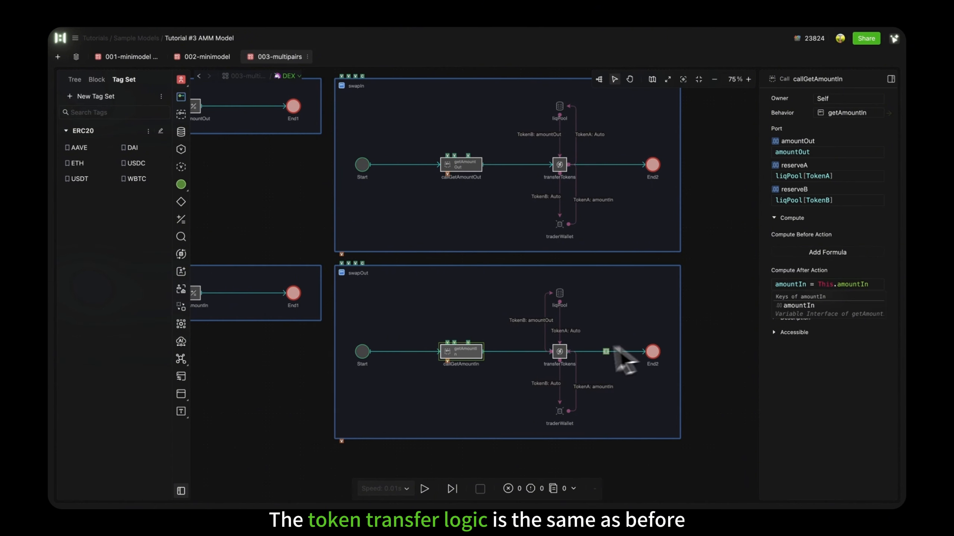
{"action": "left_click", "coordinate": [567, 350]}
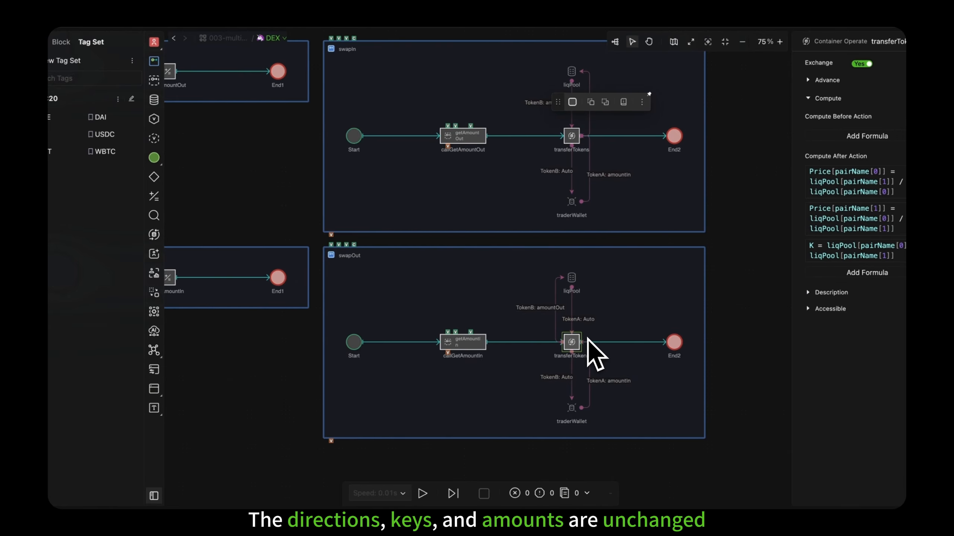
{"action": "left_click", "coordinate": [597, 379]}
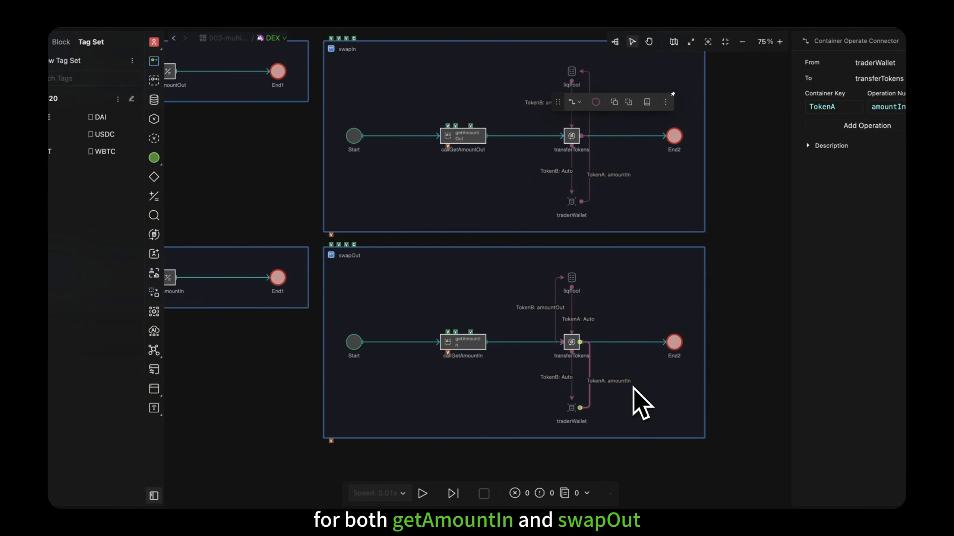
{"action": "scroll", "coordinate": [633, 389], "scroll_direction": "left", "scroll_amount": 5}
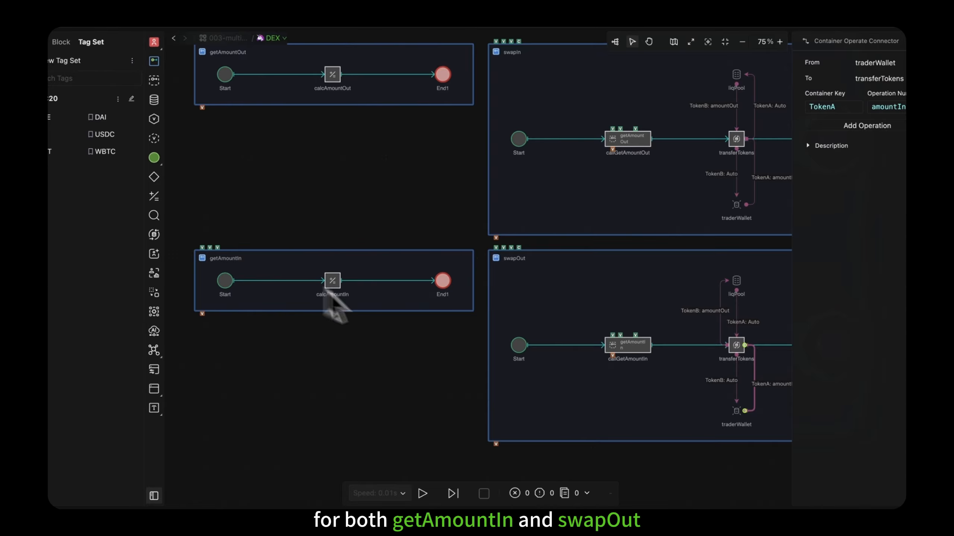
Return to the 003-multipairs canvas, show the Trader agent's hidden goSwapOut process and open the agent.
{"action": "left_click", "coordinate": [521, 347]}
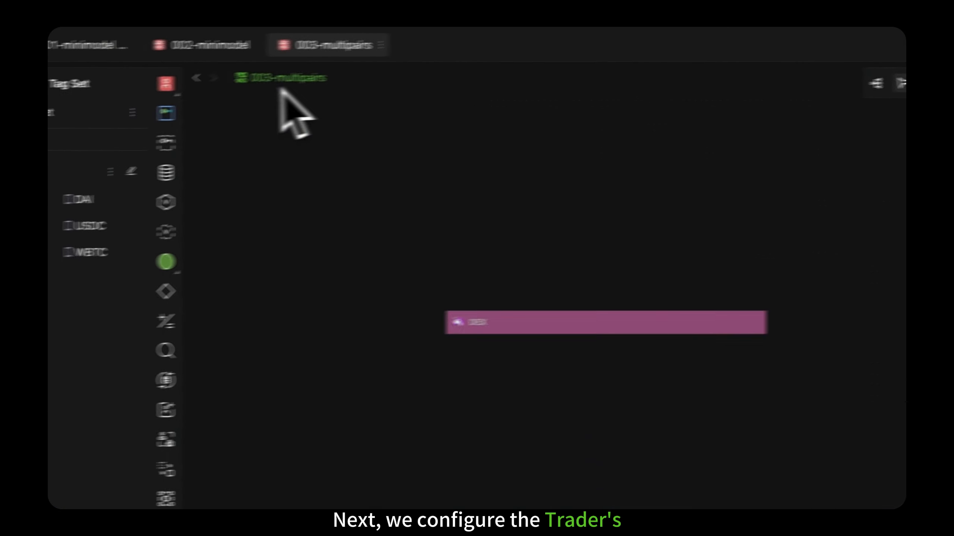
{"action": "left_click", "coordinate": [342, 322]}
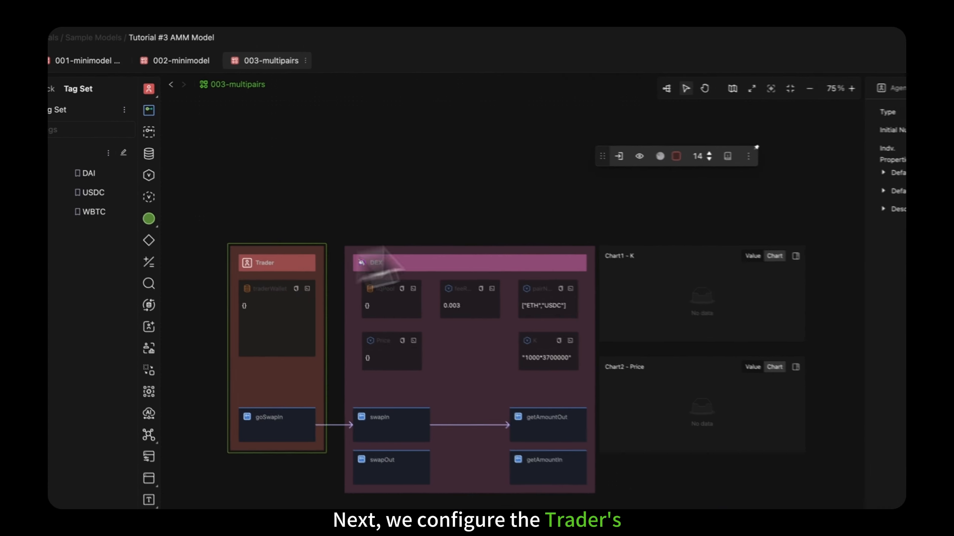
{"action": "left_click", "coordinate": [839, 176]}
{"action": "left_click", "coordinate": [895, 86]}
{"action": "left_click", "coordinate": [433, 166]}
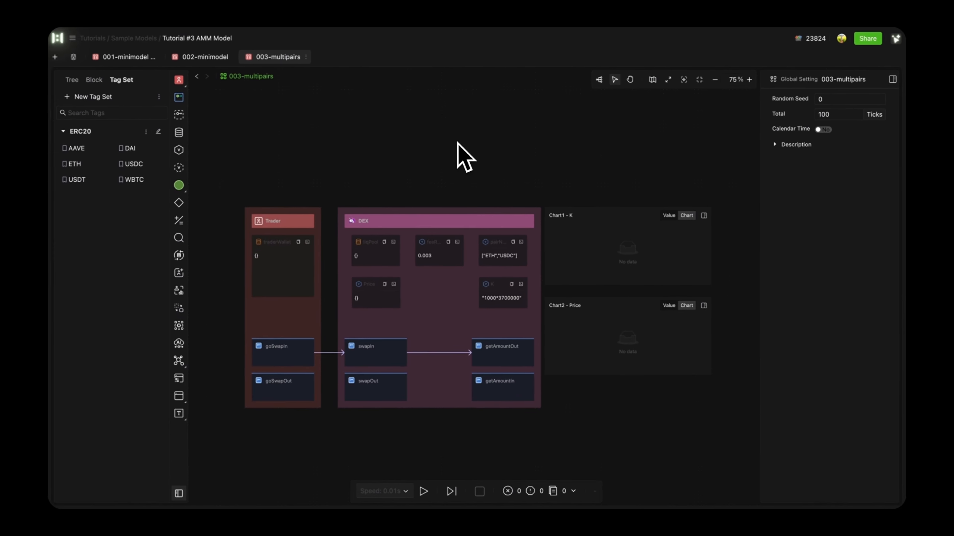
{"action": "double_click", "coordinate": [259, 474]}
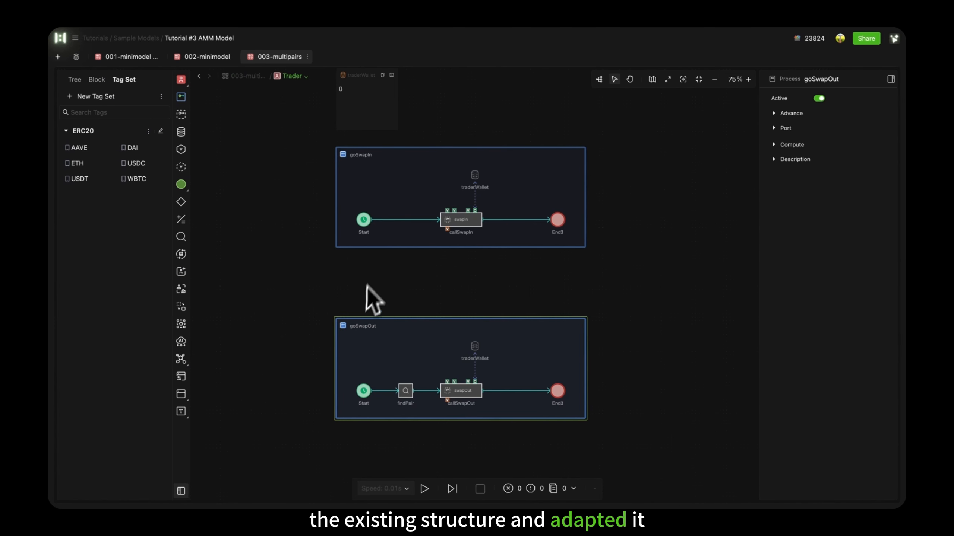
Compare the goSwapIn and goSwapOut processes, including the owner, DEX ID and ports of the callSwapIn component.
{"action": "left_click", "coordinate": [374, 247]}
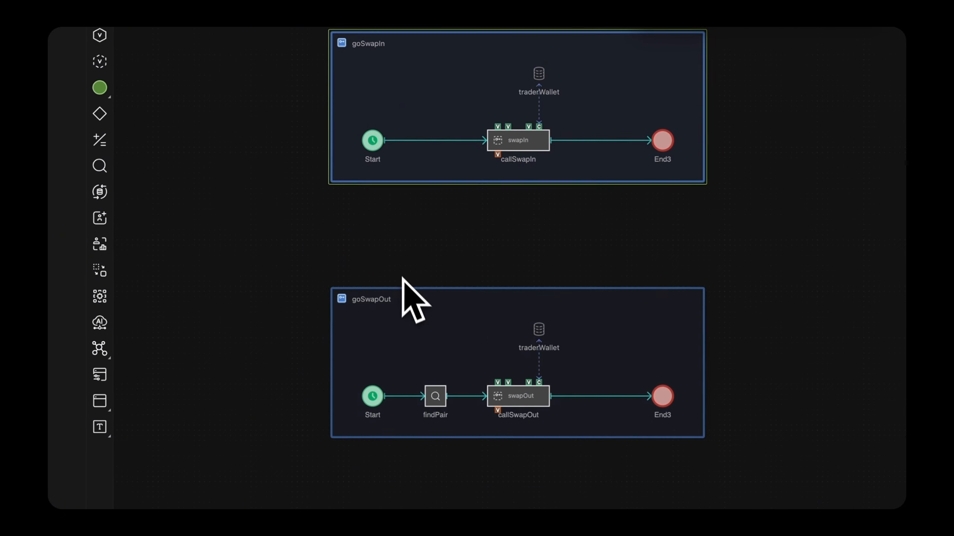
{"action": "left_click", "coordinate": [401, 289]}
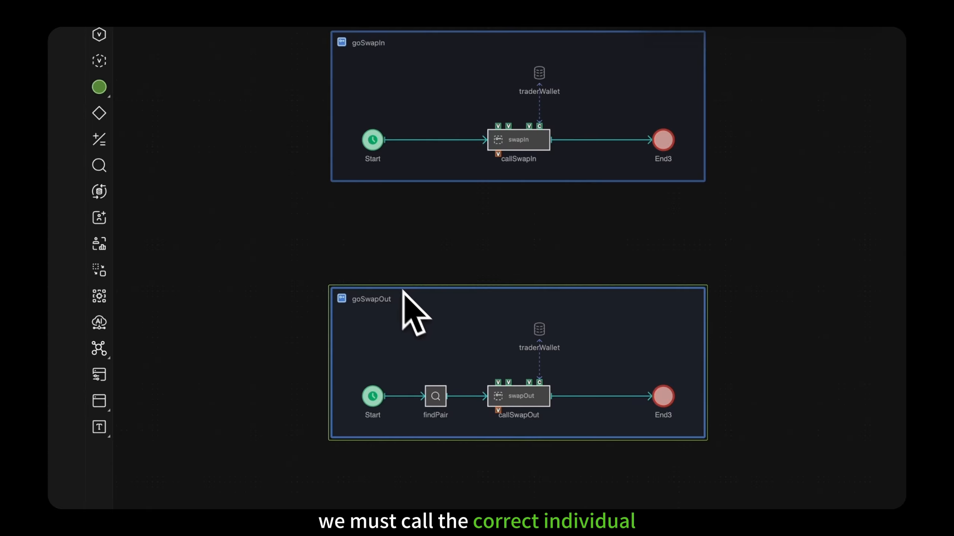
{"action": "left_click", "coordinate": [512, 404]}
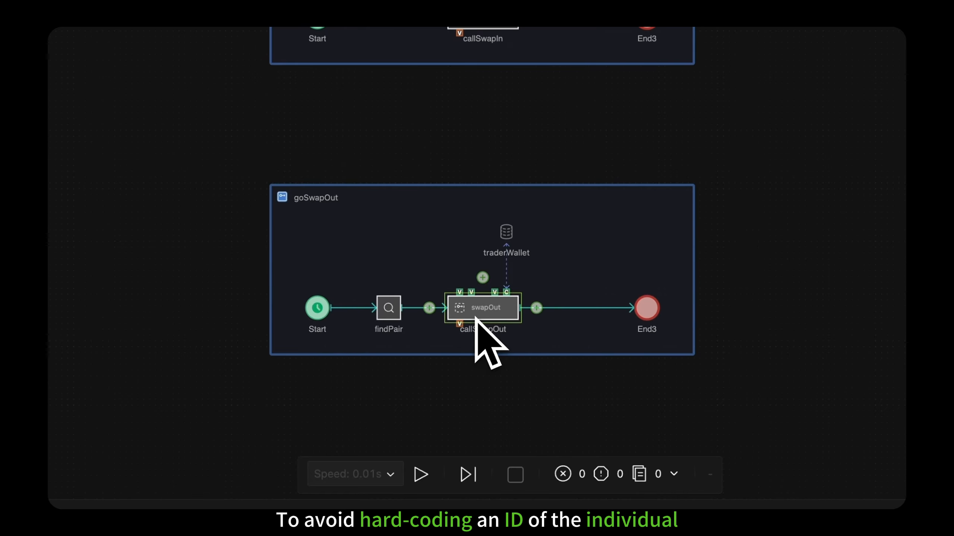
{"action": "left_click", "coordinate": [380, 163]}
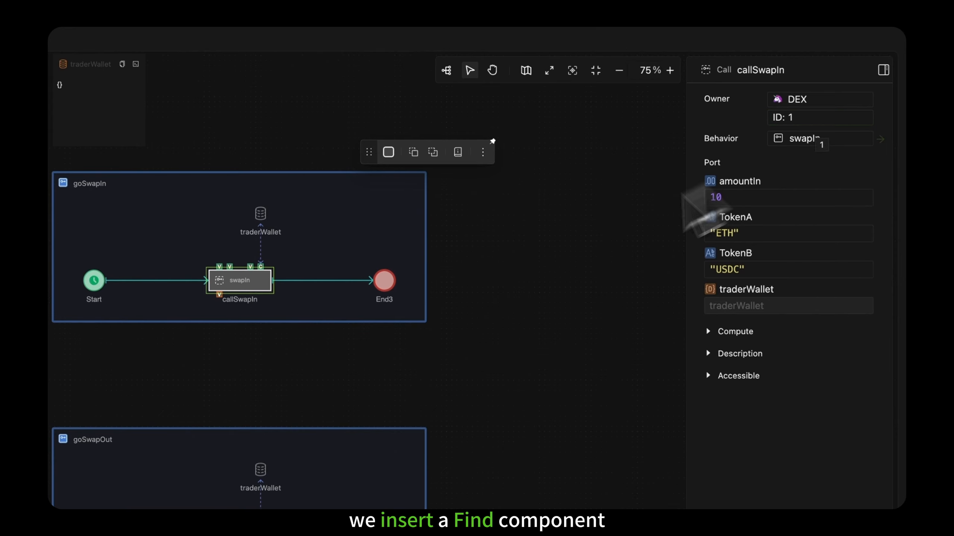
Review findPair's scope and pre-filter rule in goSwapOut, and the owner, behavior and port inputs of callSwapOut.
{"action": "left_click", "coordinate": [339, 419]}
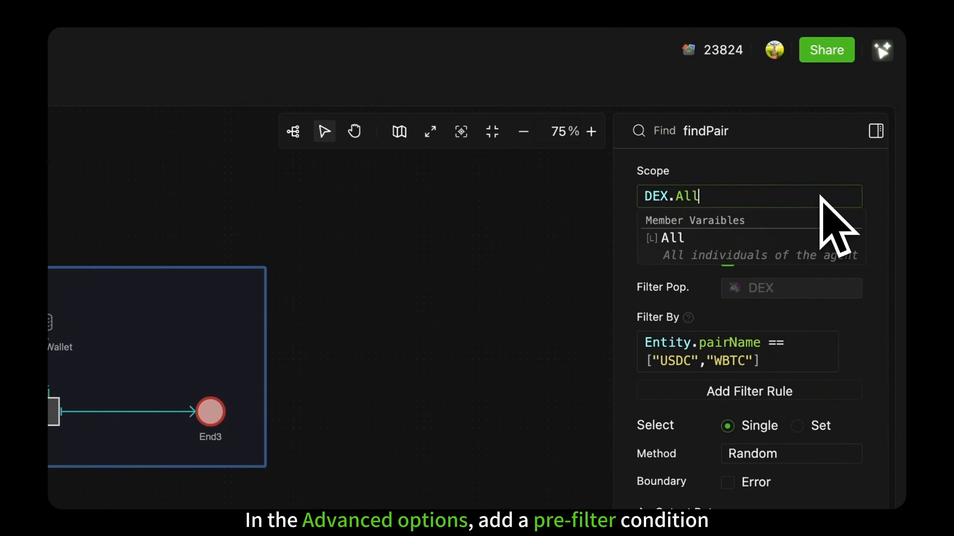
{"action": "left_click", "coordinate": [831, 305]}
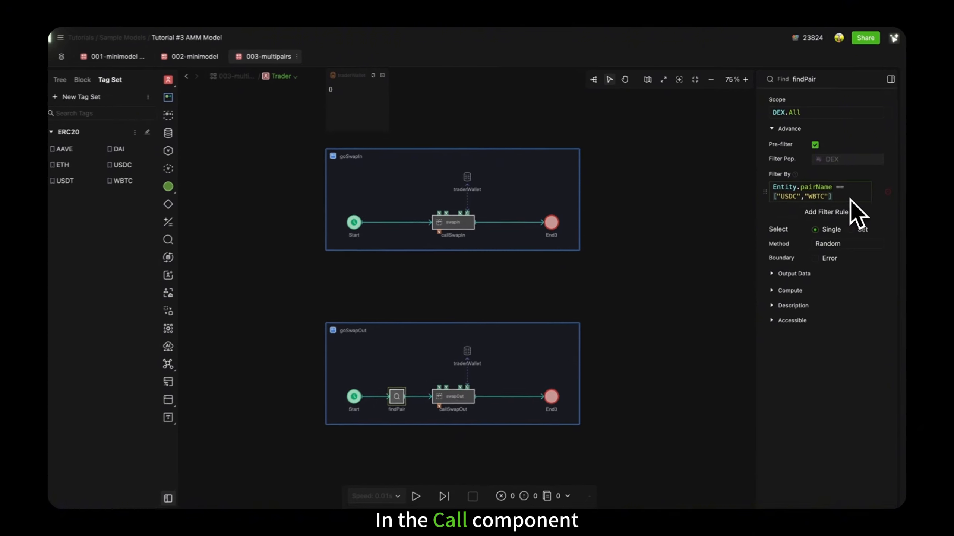
{"action": "left_click", "coordinate": [472, 389]}
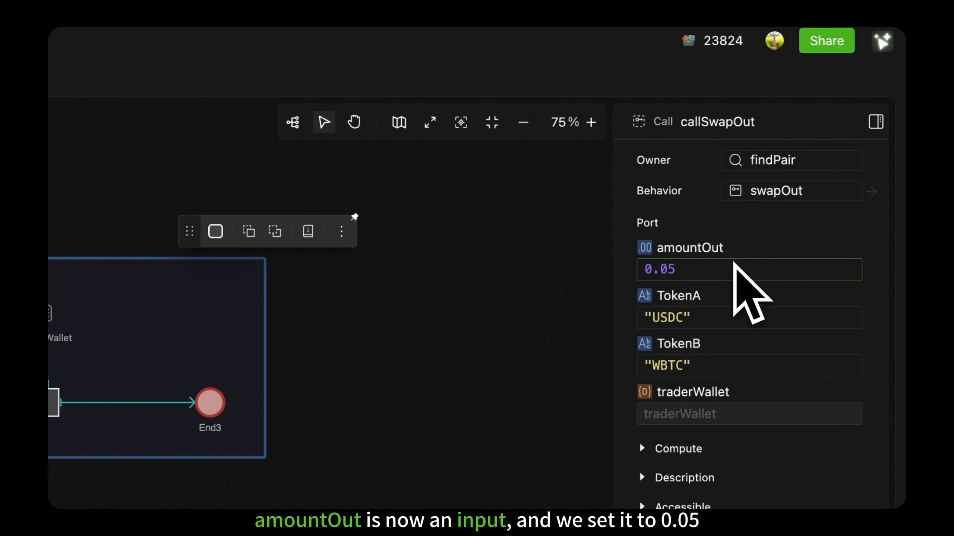
{"action": "left_click", "coordinate": [745, 272]}
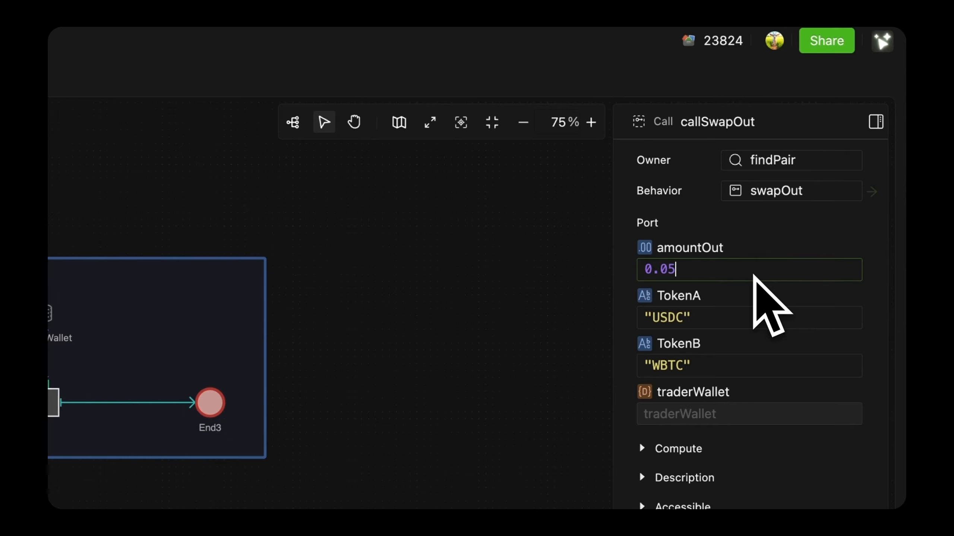
{"action": "left_click", "coordinate": [767, 313]}
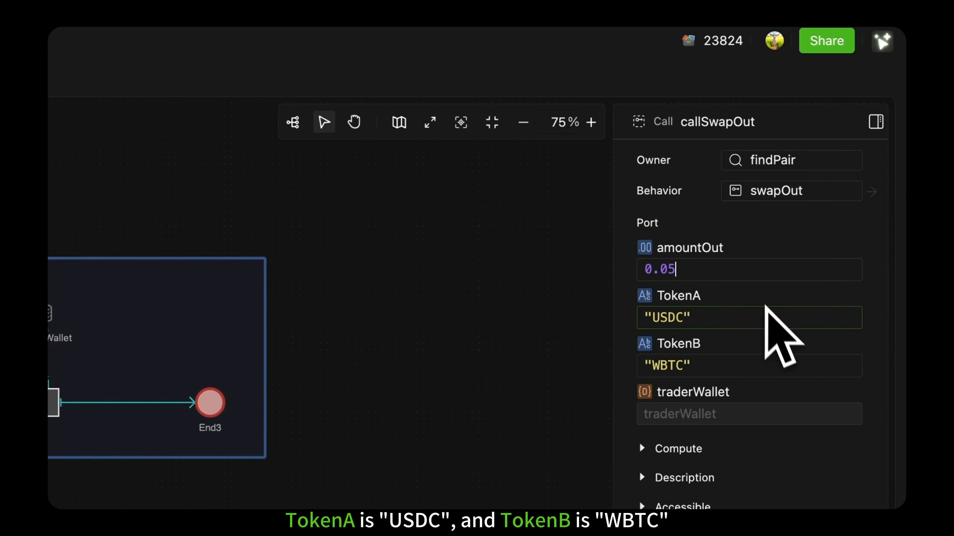